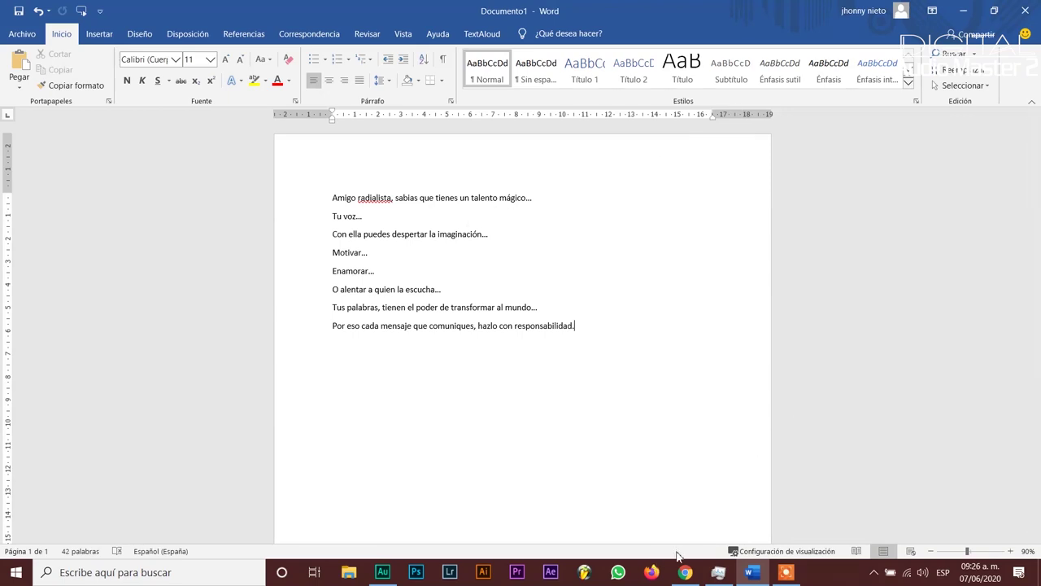
Switch to WhatsApp Web and save the first forwarded audio message in a new folder named voces whatsapp inside tem-basura
click(686, 488)
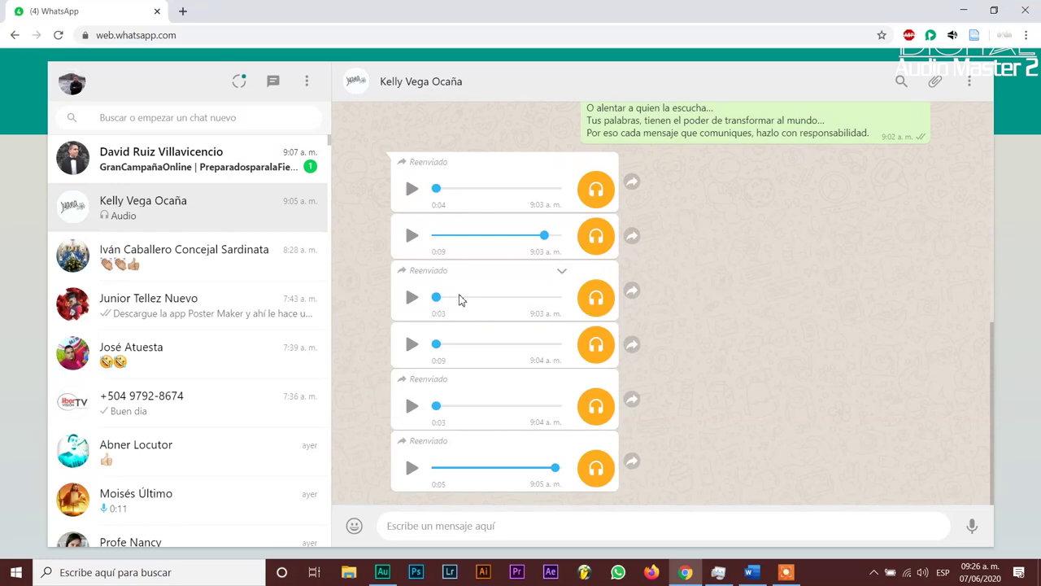
click(562, 161)
click(595, 233)
click(105, 54)
text(voces whatsapp)
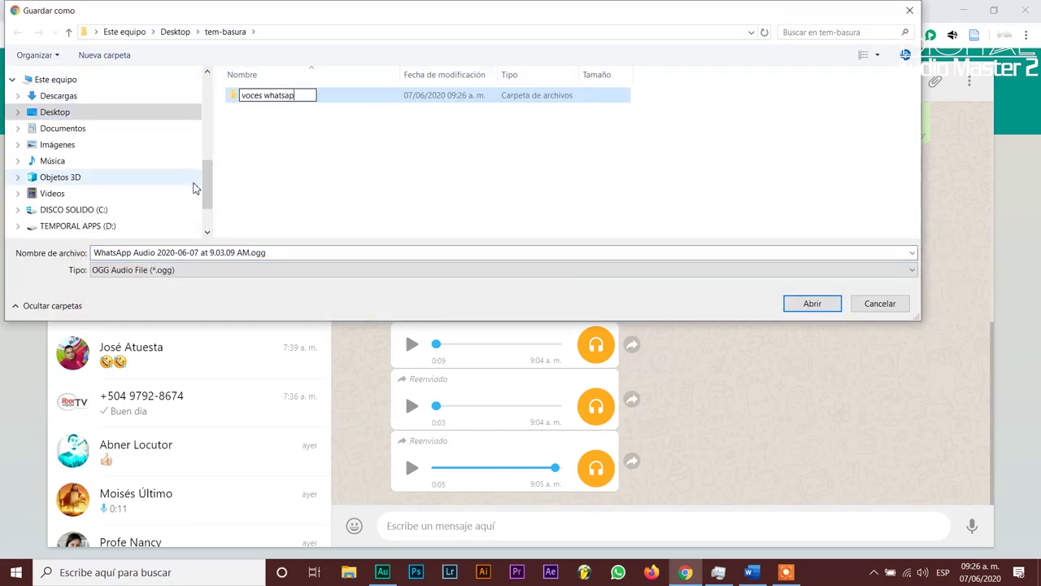
key(Return)
click(812, 304)
click(833, 304)
Download the second and third audio messages of the chat into the voces whatsapp folder
click(560, 192)
click(616, 248)
click(790, 304)
click(562, 236)
click(602, 299)
click(832, 307)
Save the remaining three audio messages, through the last one sent at 9:05, in the same voces whatsapp folder
click(565, 302)
click(602, 354)
click(832, 306)
click(567, 348)
click(602, 400)
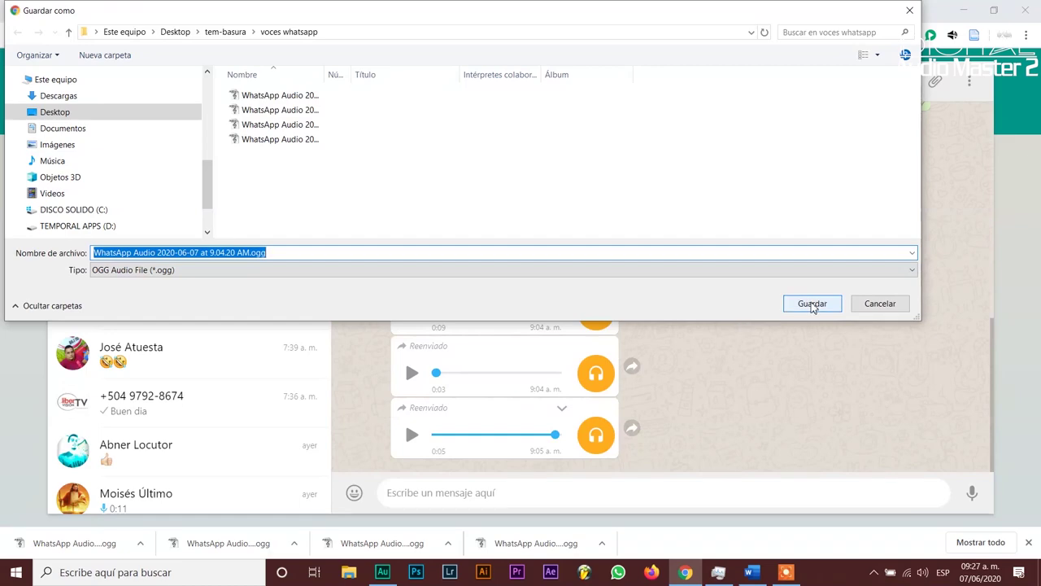
click(814, 306)
click(561, 408)
click(594, 301)
click(809, 305)
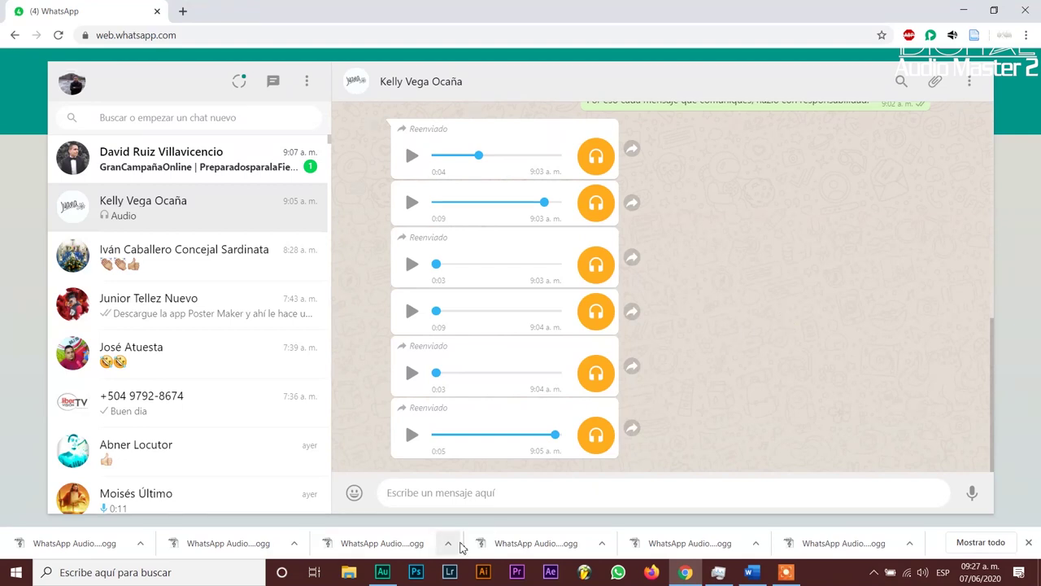
Show the downloads in their folder and load all six OGG files into Adobe Audition
click(447, 542)
click(492, 498)
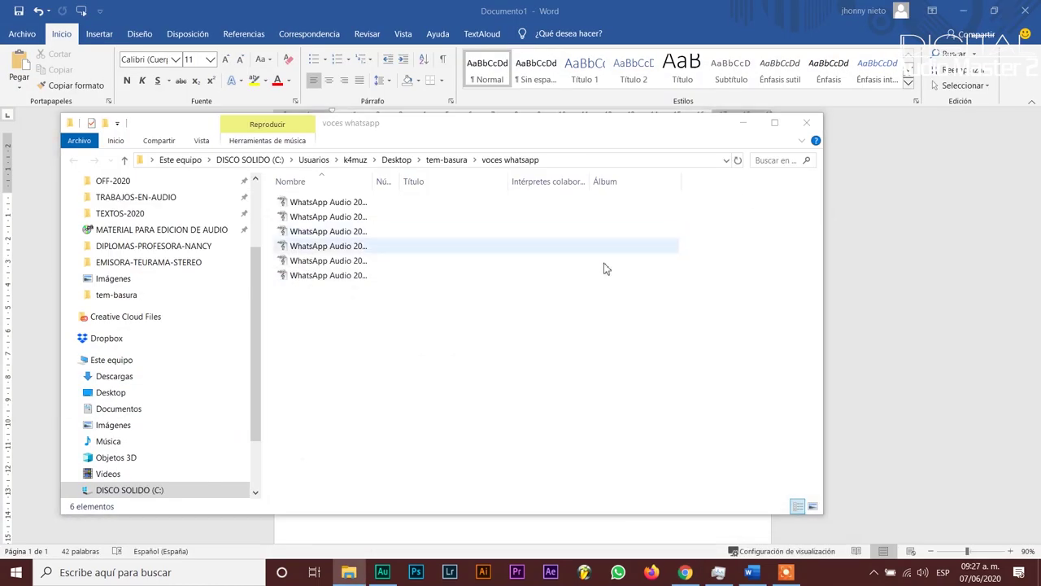
drag(521, 388, 400, 352)
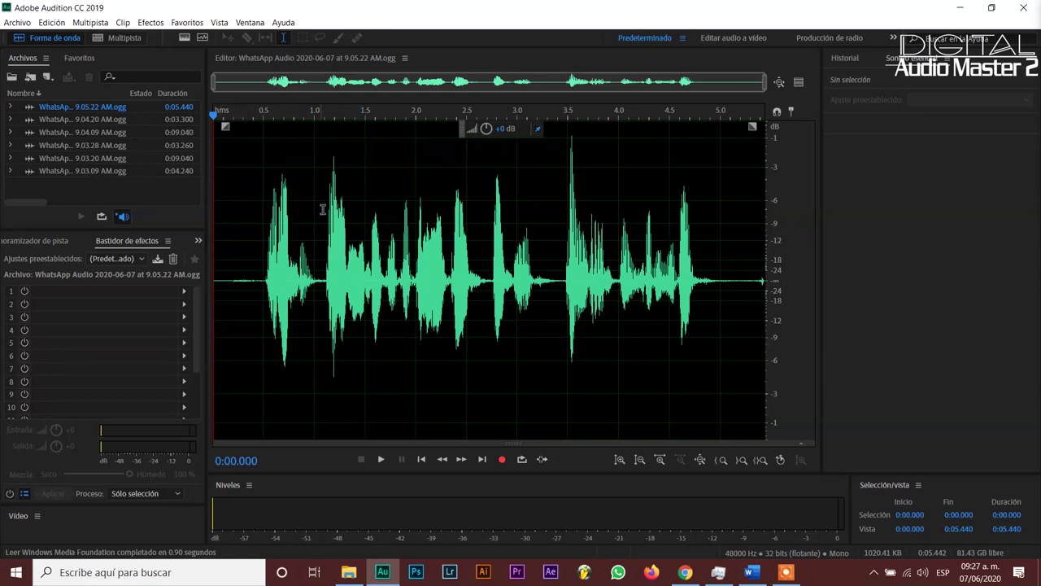
Listen to the 9.05.22 AM recording from about 0.5 s, then open and preview the 9.03.09 AM and 9.03.20 AM recordings
click(264, 221)
key(space)
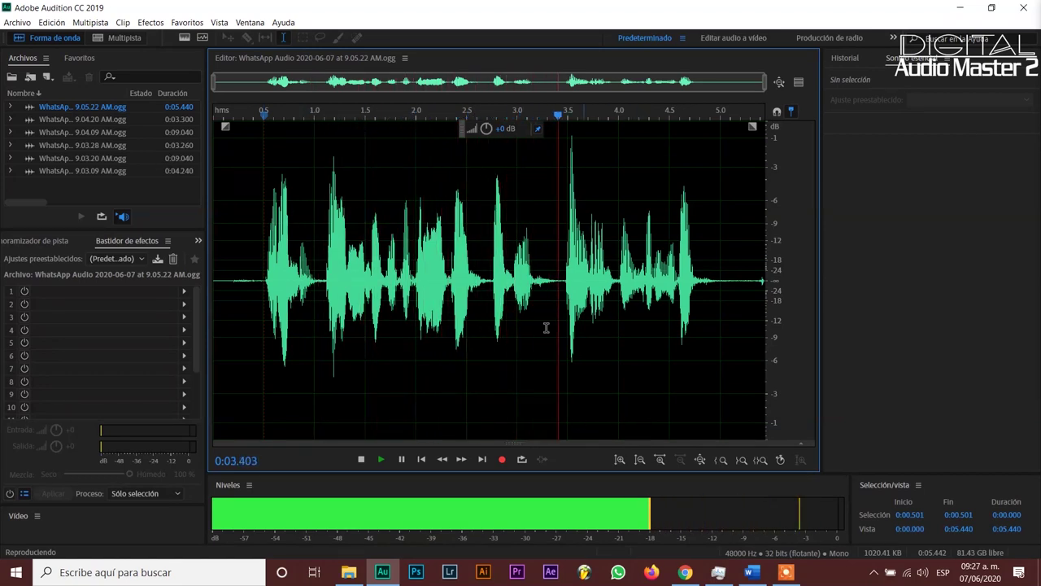
click(127, 168)
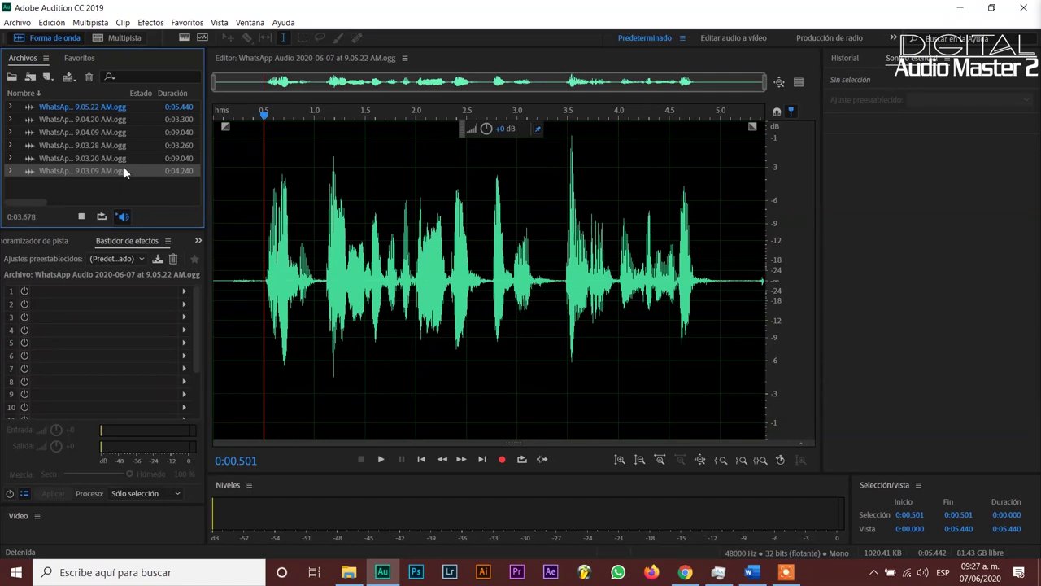
double_click(125, 172)
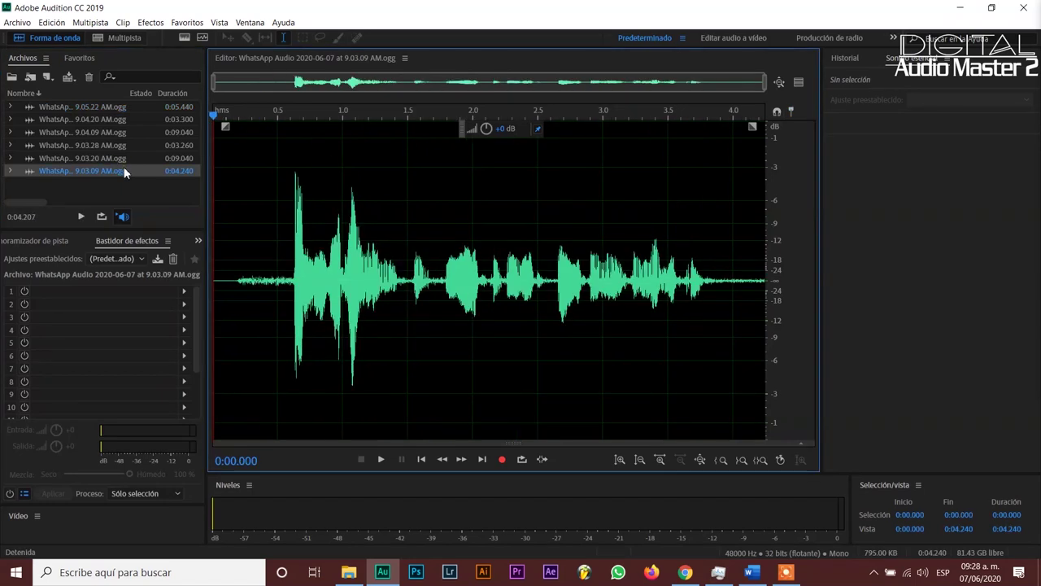
double_click(129, 158)
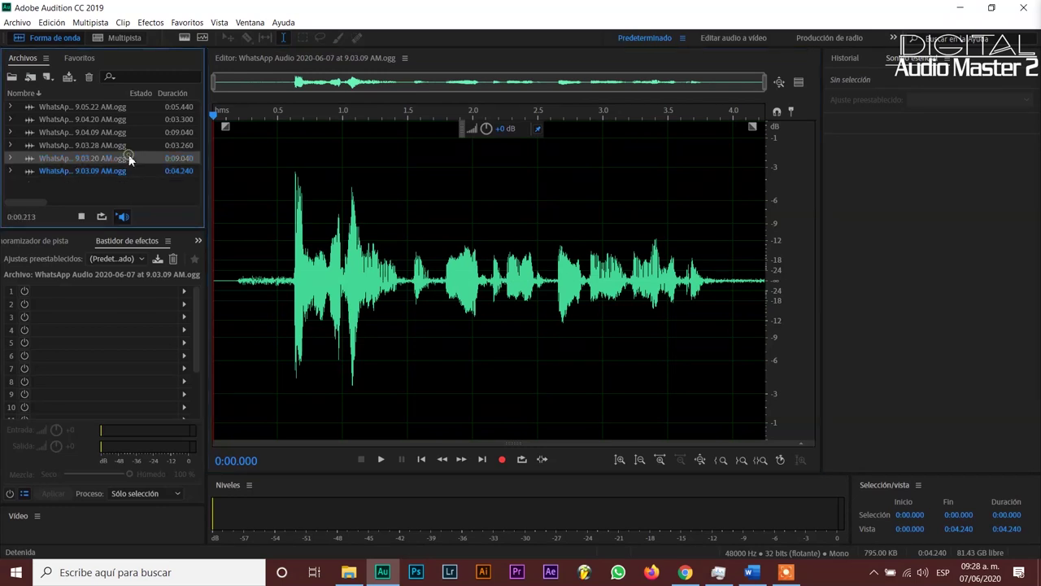
double_click(119, 171)
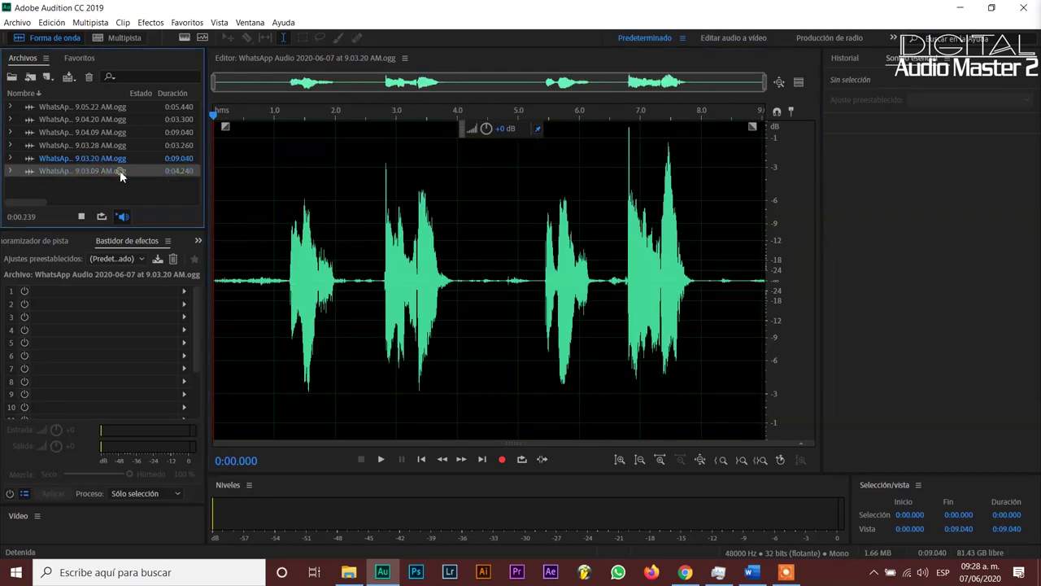
key(space)
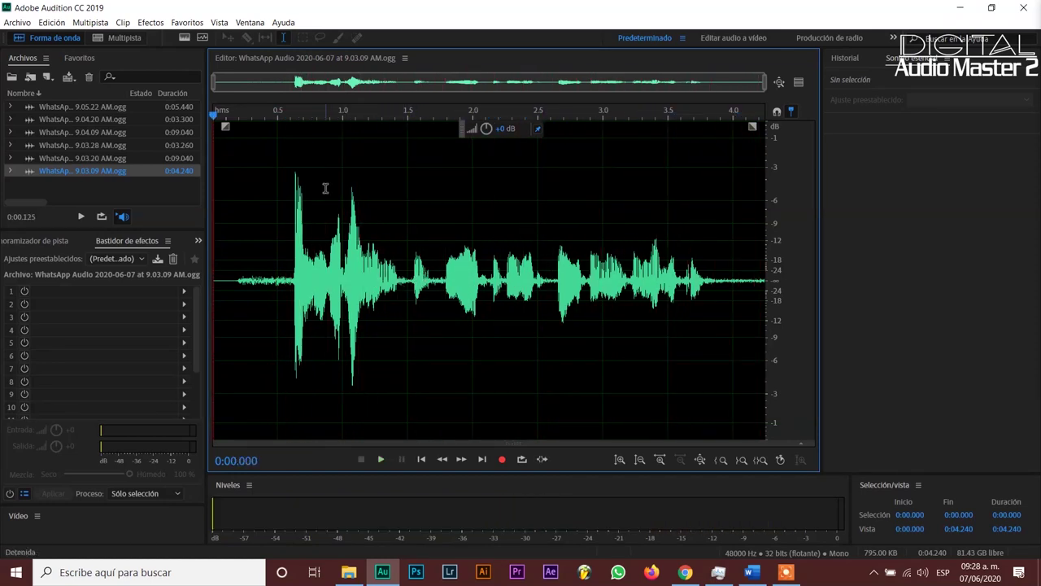
Reopen the 9.05.22 AM recording in the waveform editor and play its beginning
click(124, 107)
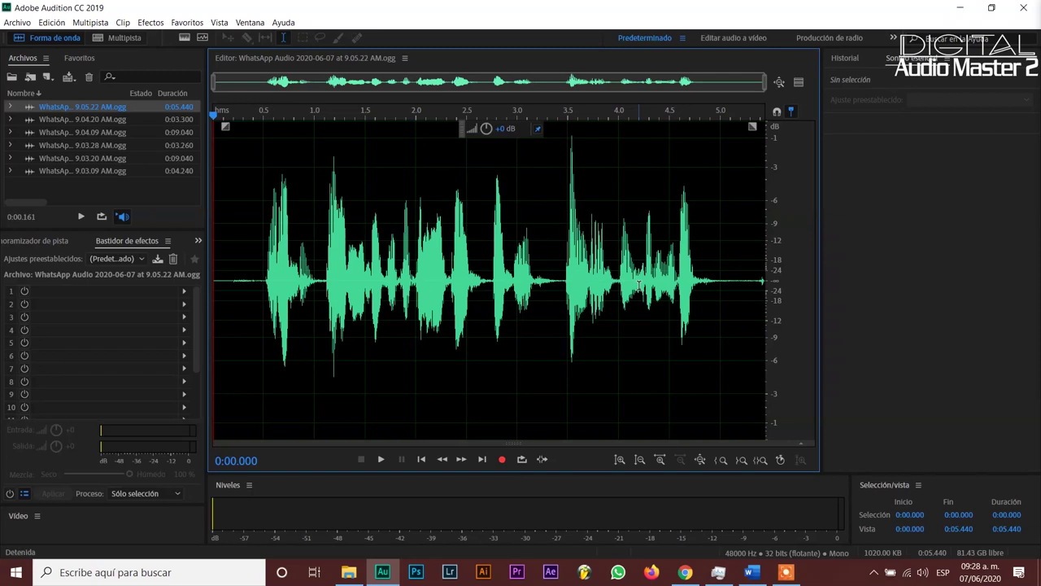
key(space)
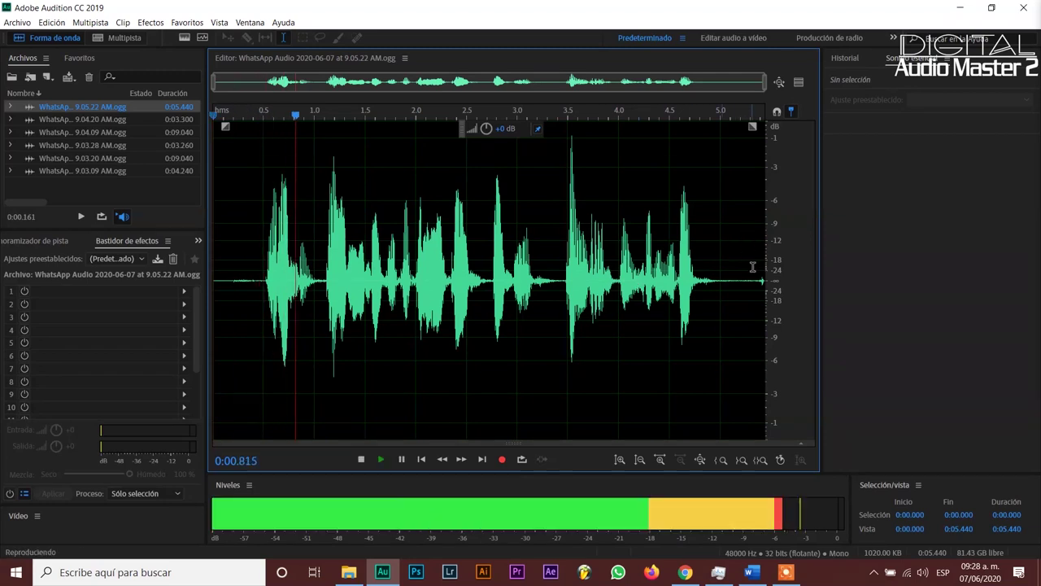
key(space)
Select the silence from about 5.03 to 5.33 s and capture it as the noise print for Noise Reduction
drag(723, 280, 755, 281)
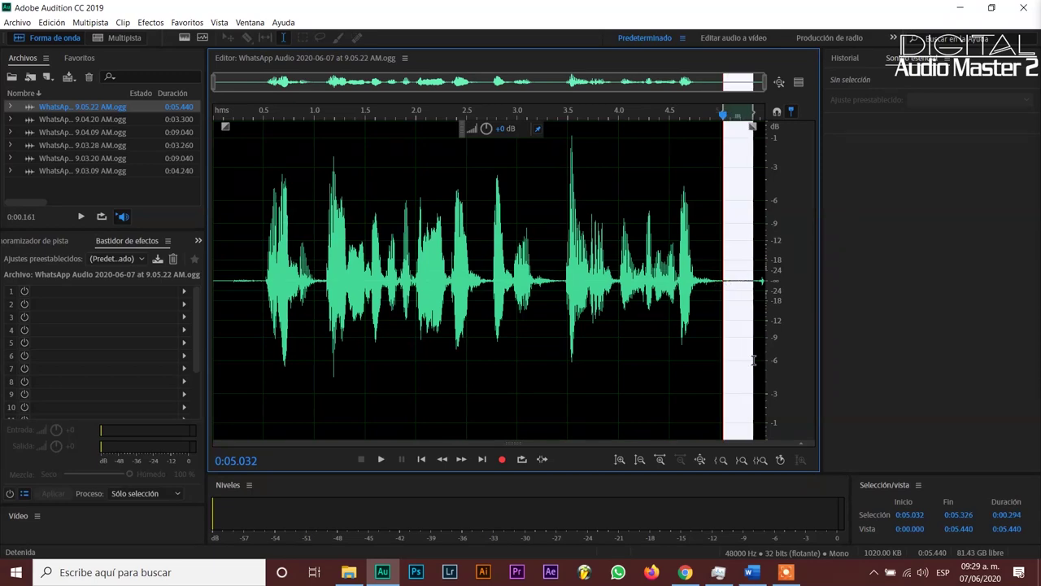
click(150, 22)
mouse_move(341, 235)
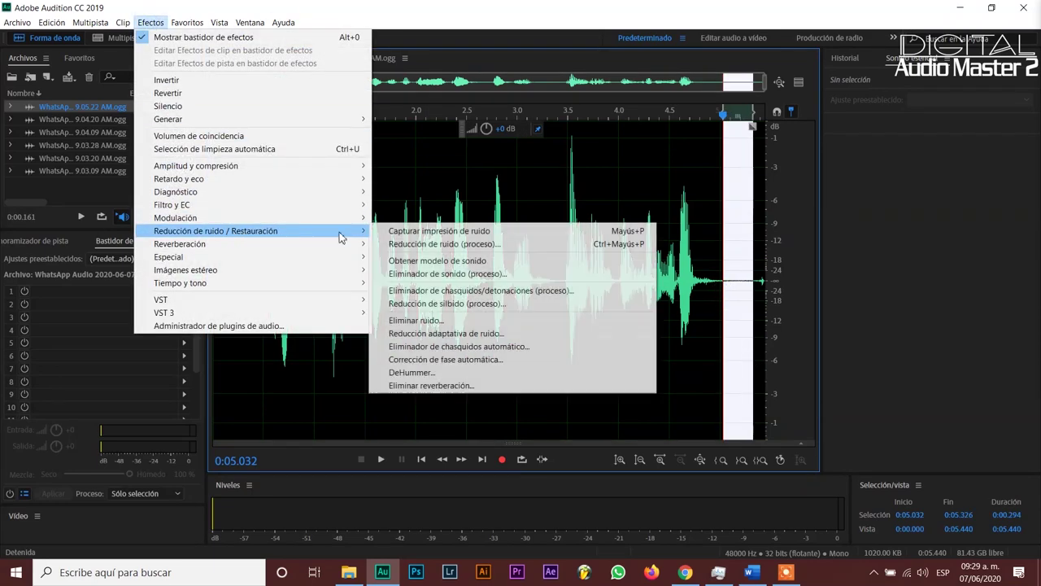
click(455, 244)
click(354, 132)
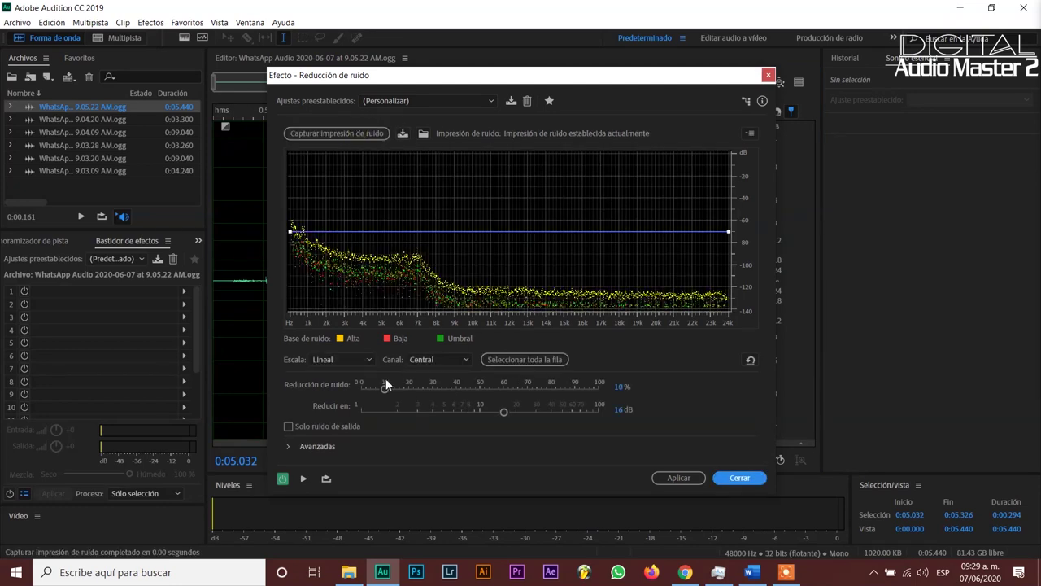
Set the noise reduction to 100% and apply it to the entire 9.05.22 AM file
drag(381, 389, 599, 400)
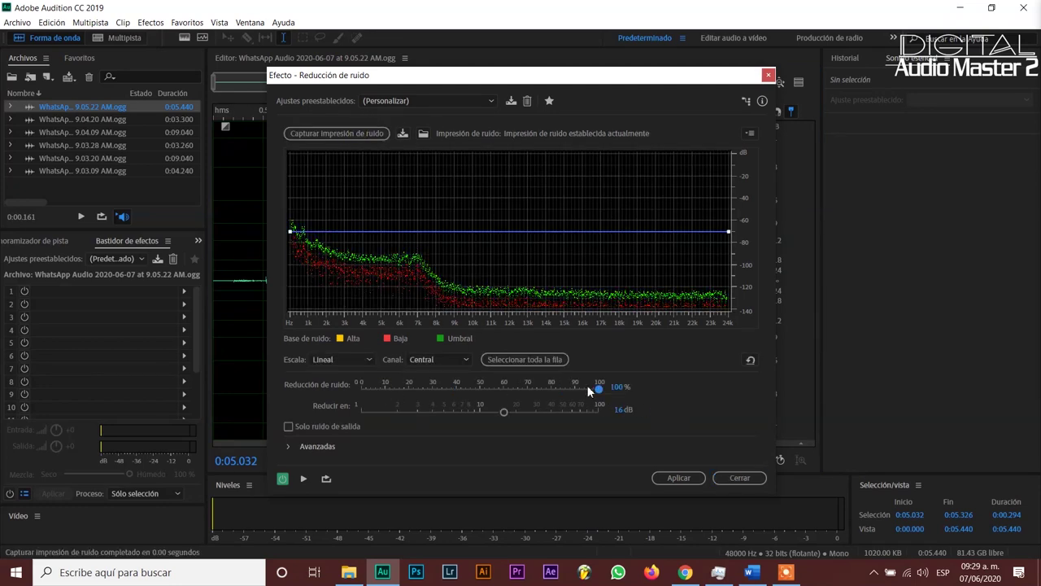
click(541, 360)
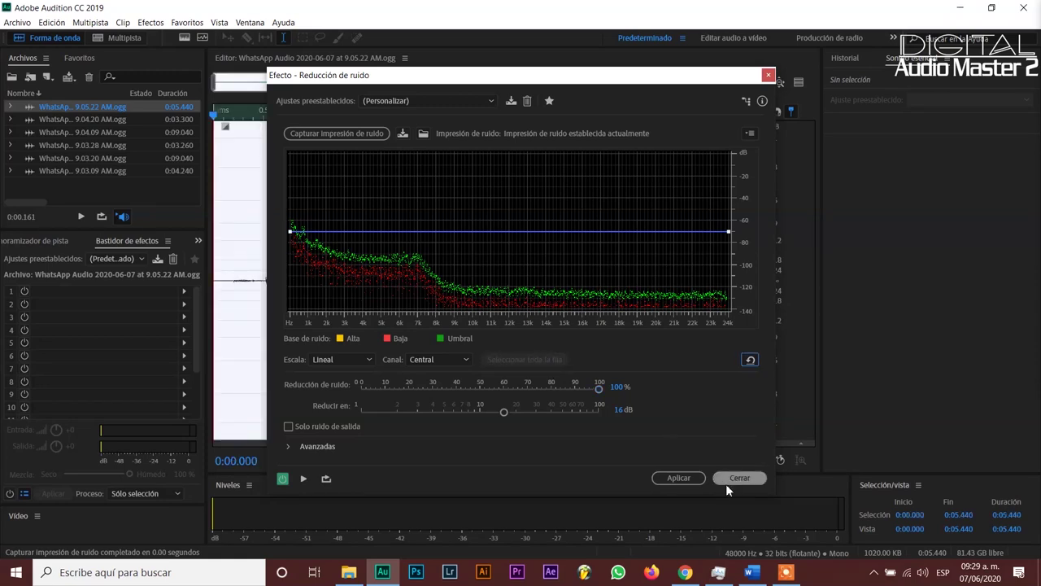
click(686, 477)
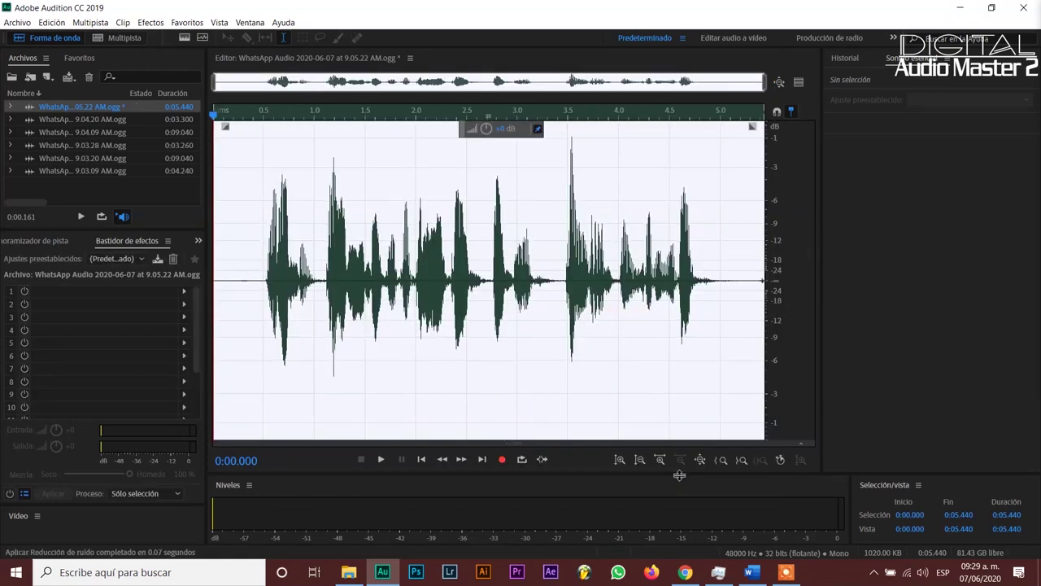
Delete the silent first 0.44 s of the 9.05.22 AM recording and play the trimmed audio
drag(257, 280, 214, 281)
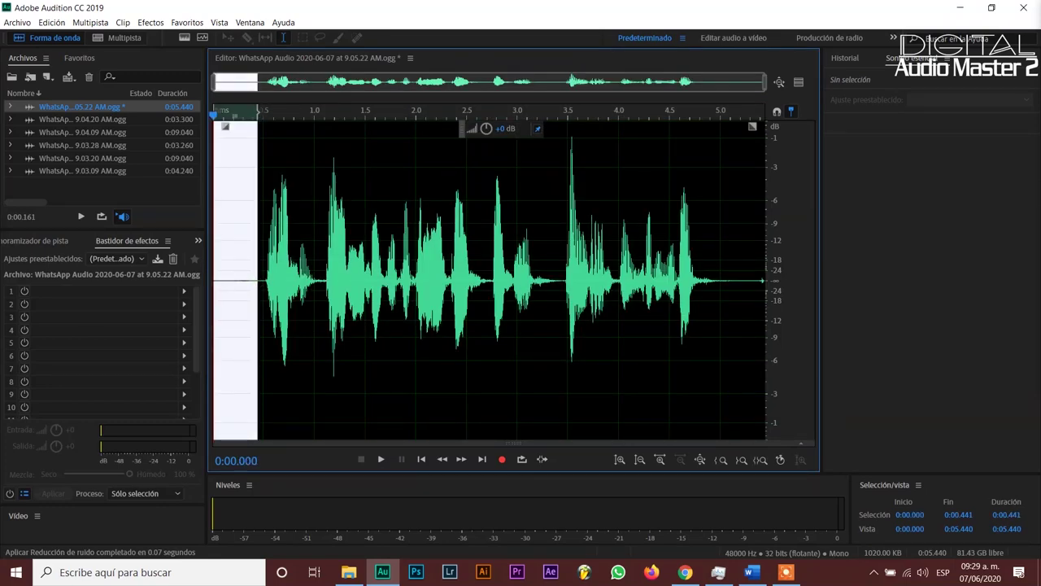
key(Delete)
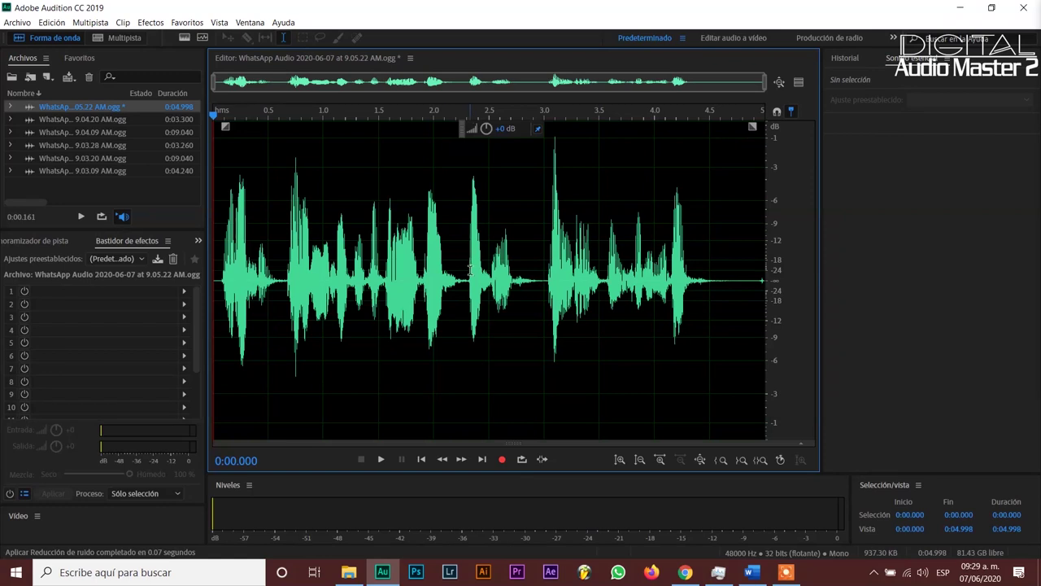
key(space)
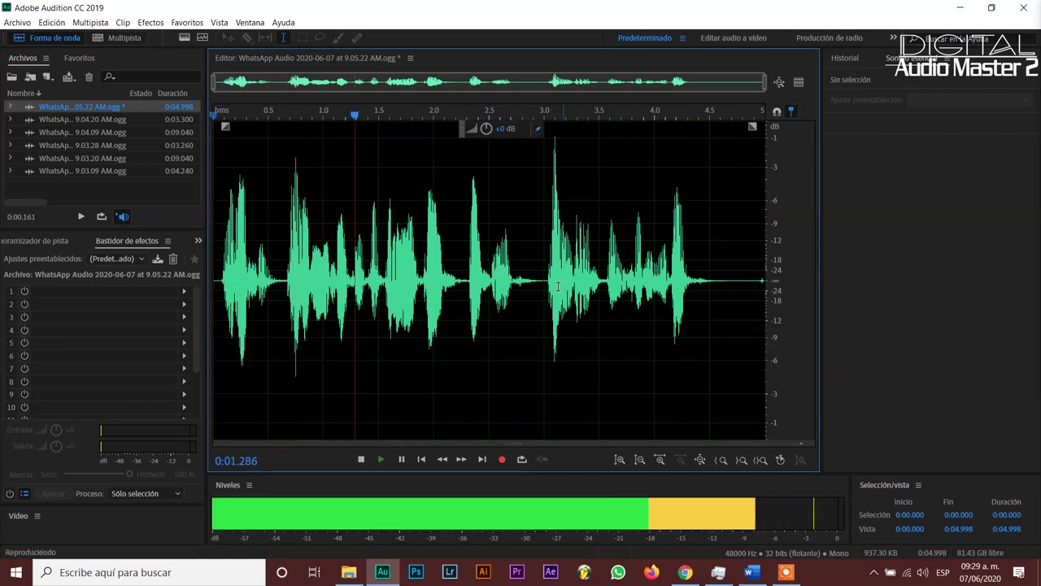
Delete the pause between about 2.74 and 2.92 s and play the audio across the cut
scroll(536, 274, up, 3)
scroll(536, 273, up, 1)
drag(474, 286, 533, 418)
key(space)
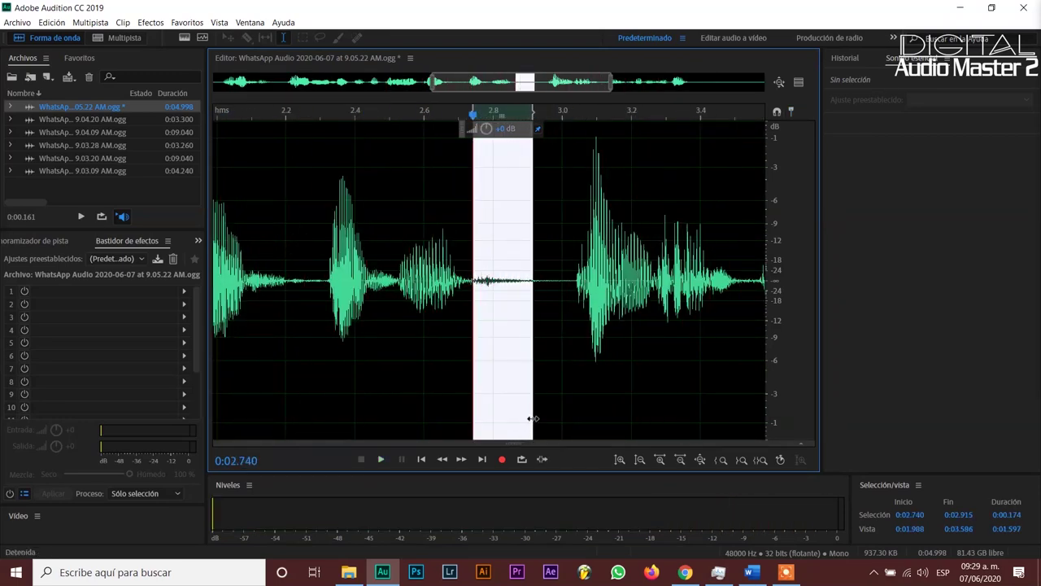
key(Delete)
click(309, 330)
key(space)
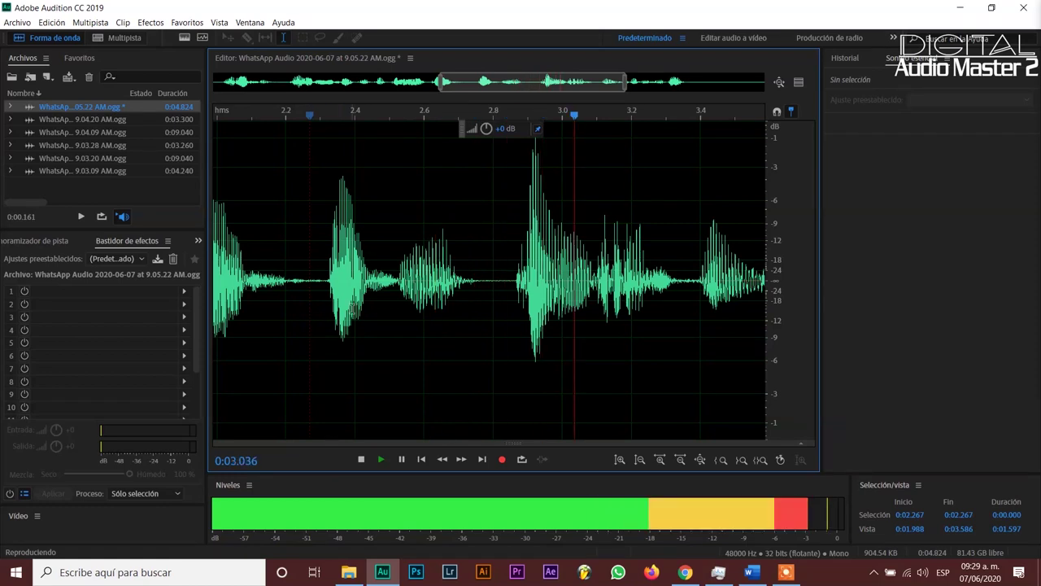
Delete the trailing silence from about 4.39 s to the end and play the recording from the start
scroll(491, 302, down, 2)
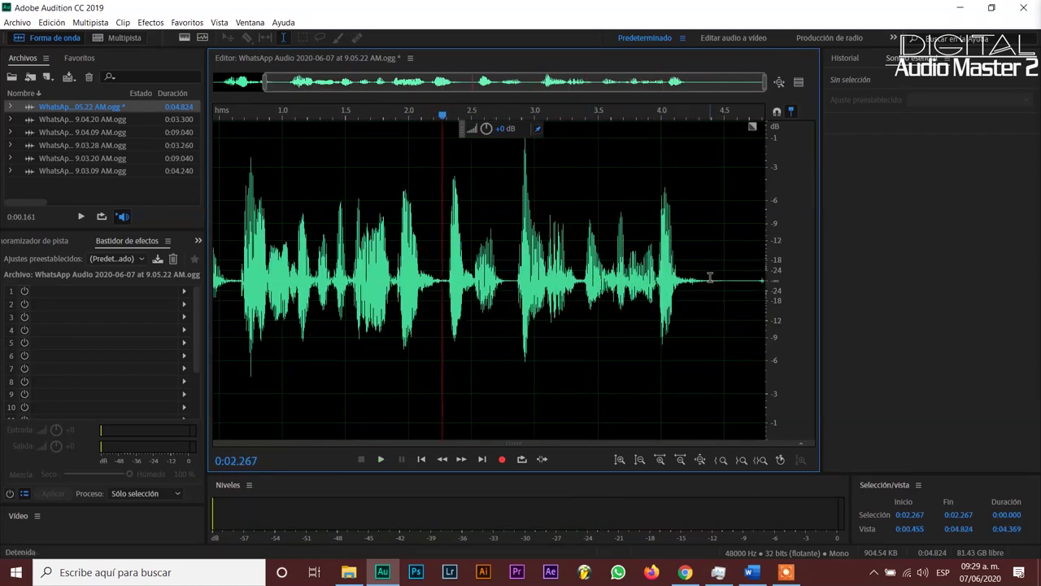
drag(711, 277, 995, 332)
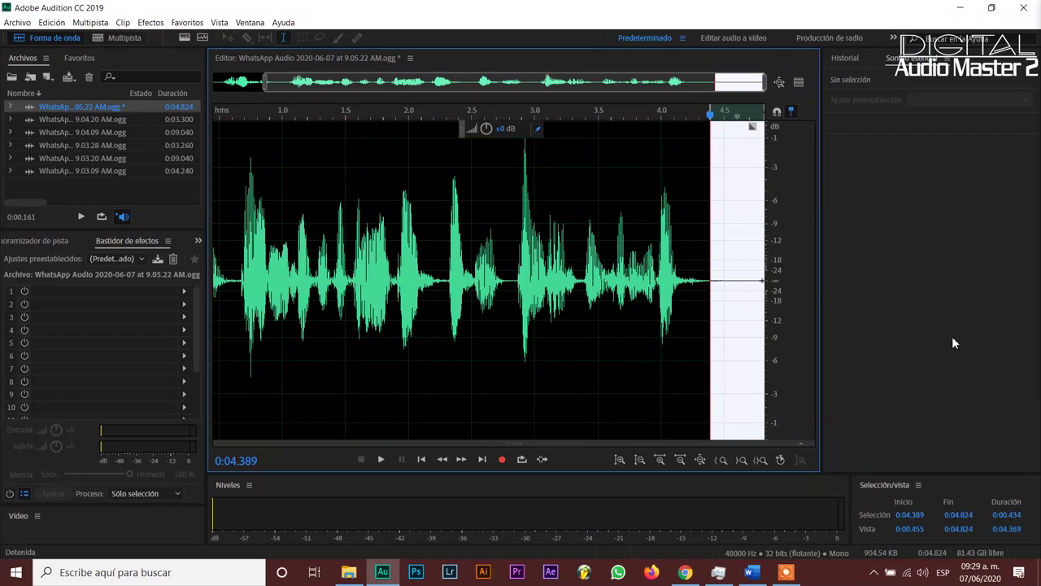
key(Delete)
key(space)
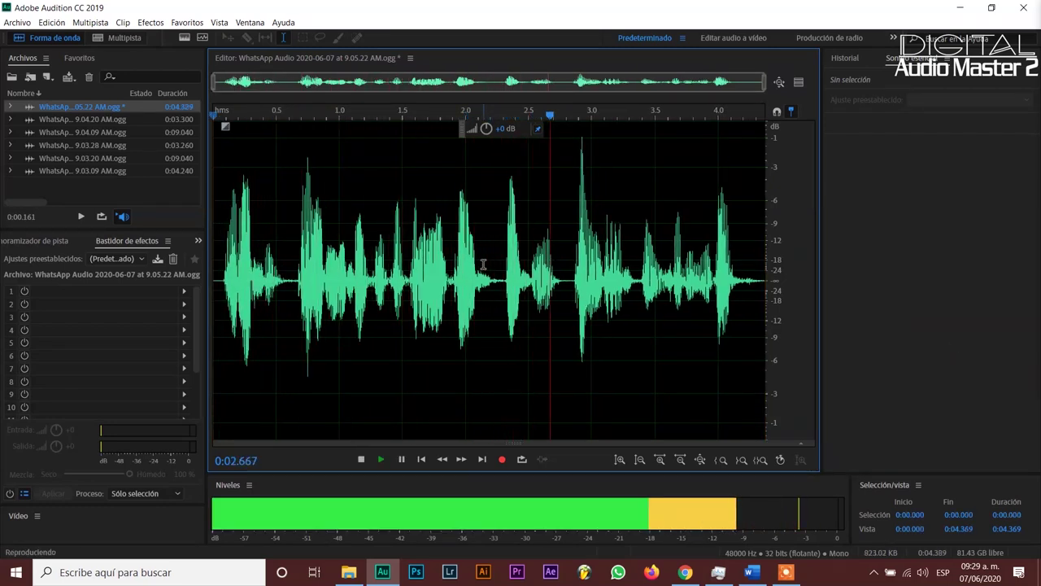
Open and play the 9.04.20 AM file, and capture a noise print from its first 0.141 s in Noise Reduction
double_click(95, 119)
key(space)
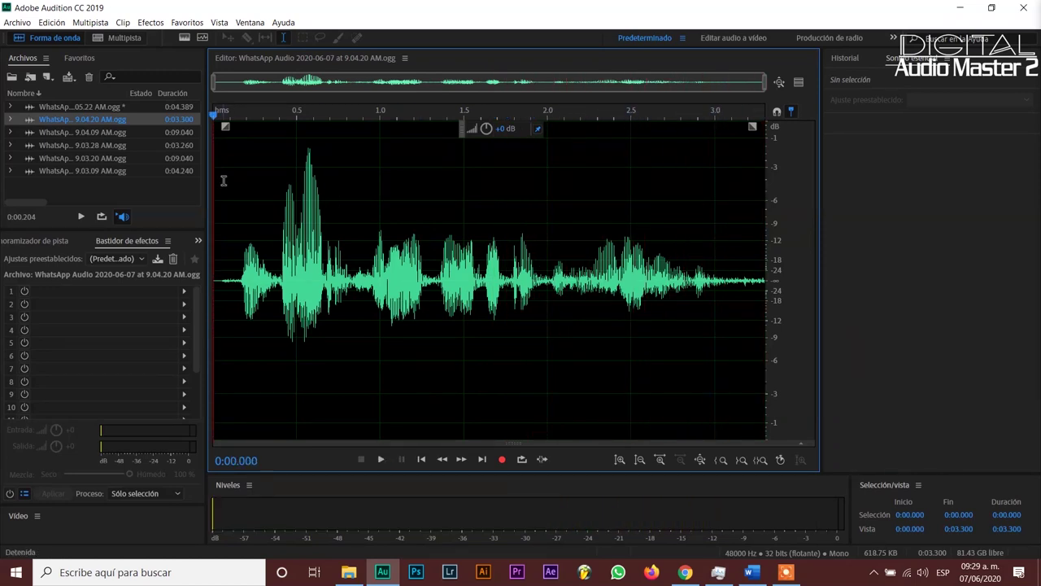
shift+click(236, 282)
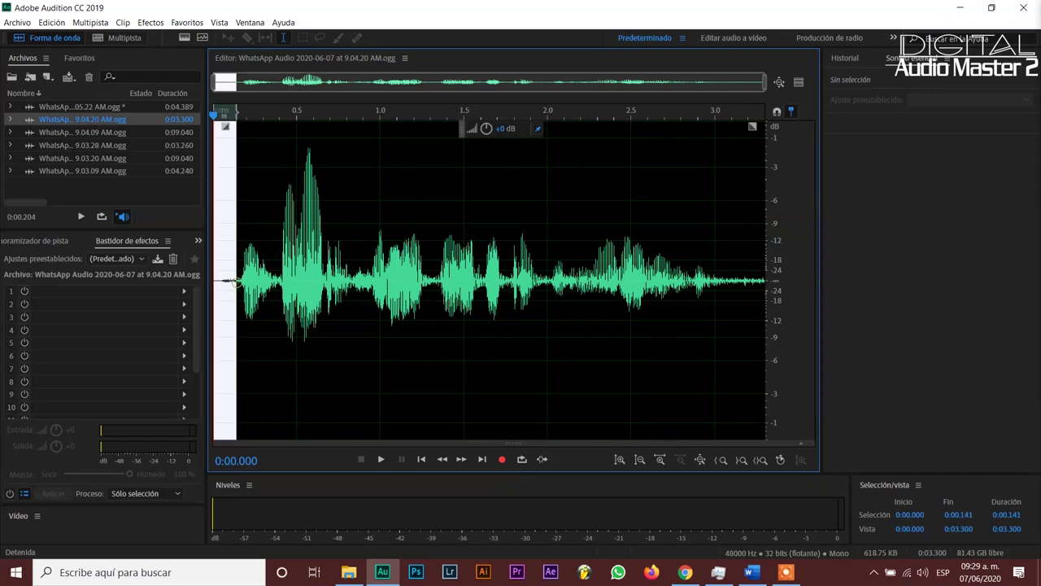
click(151, 22)
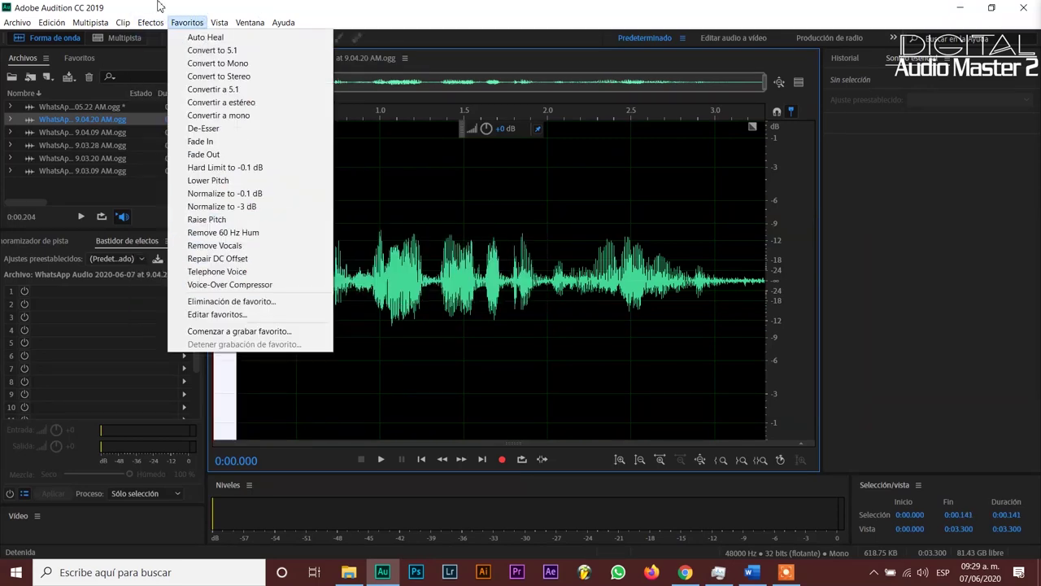
mouse_move(205, 235)
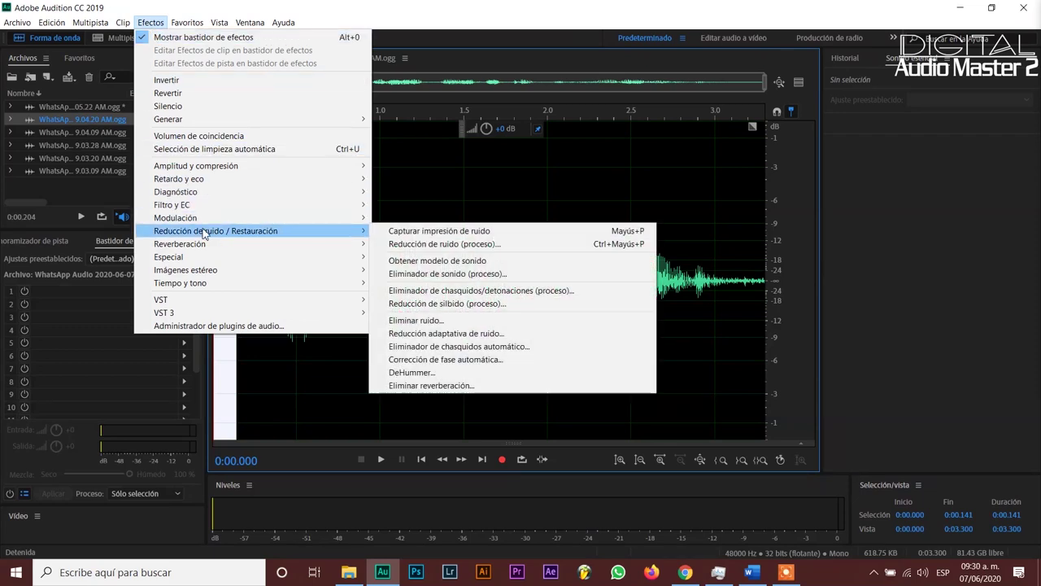
click(430, 246)
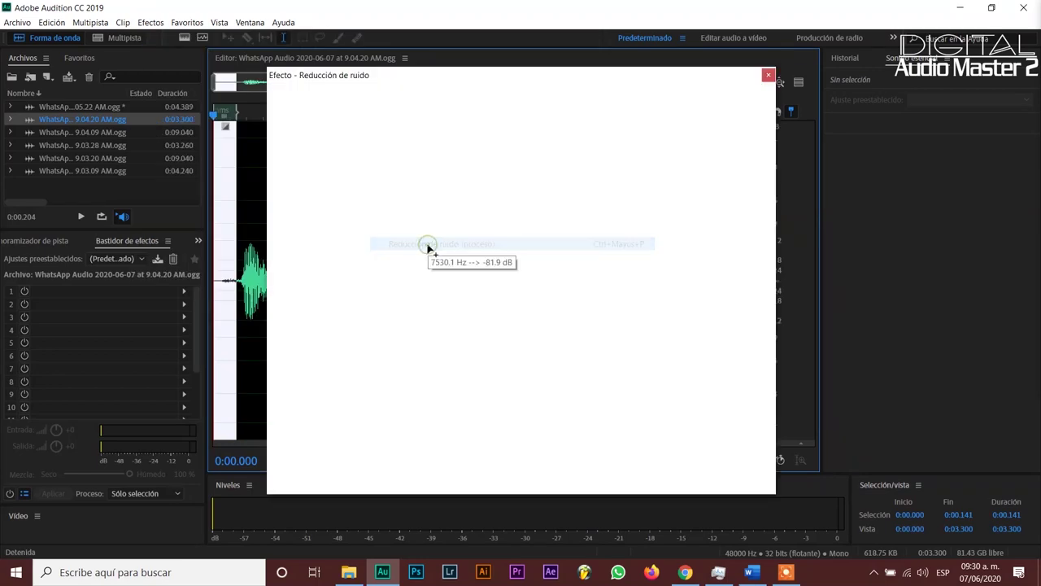
click(349, 135)
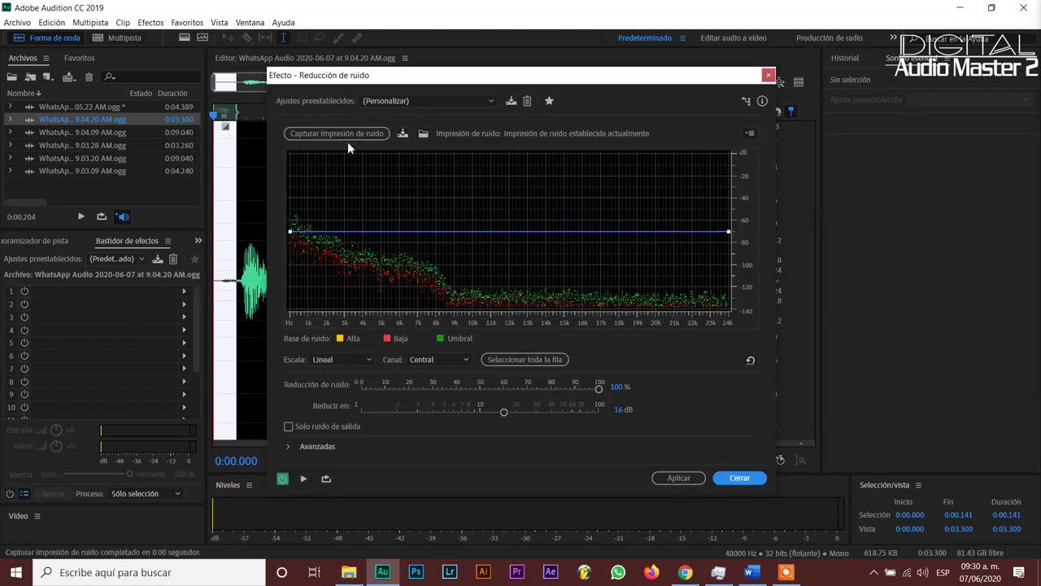
Select the entire 9.04.20 AM file, preview the noise reduction and apply it
click(525, 359)
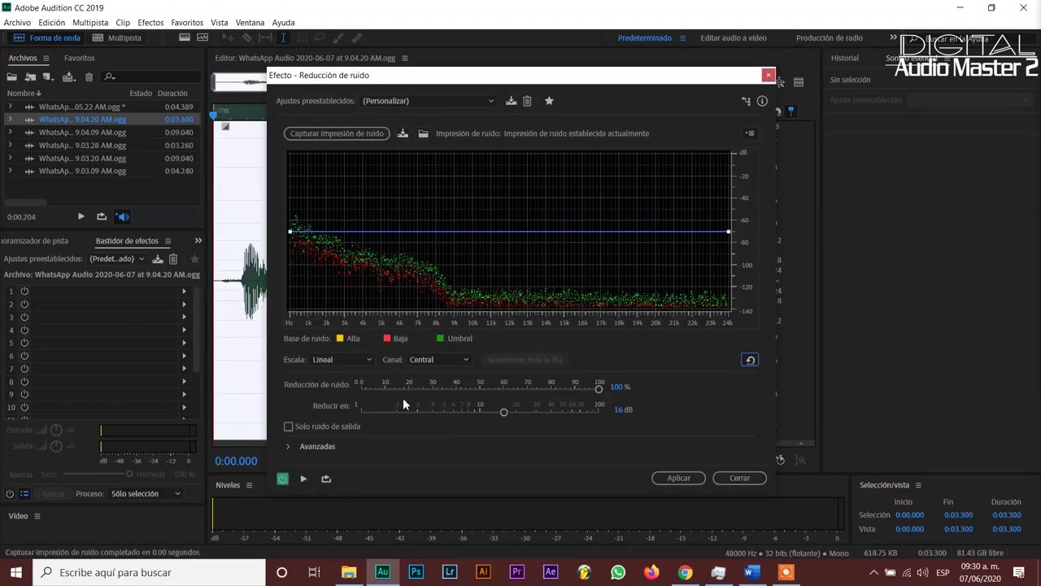
click(304, 478)
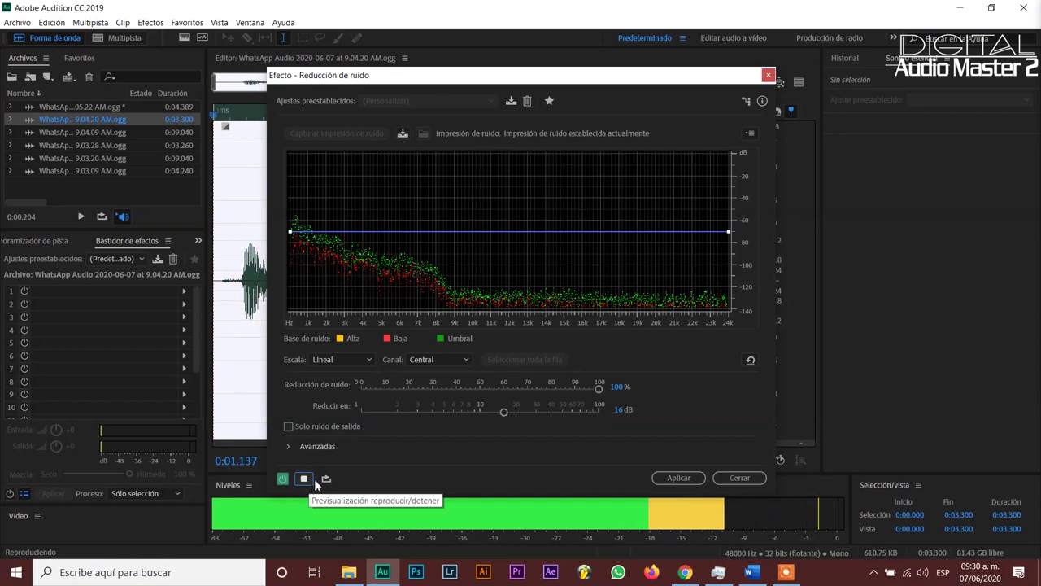
click(679, 478)
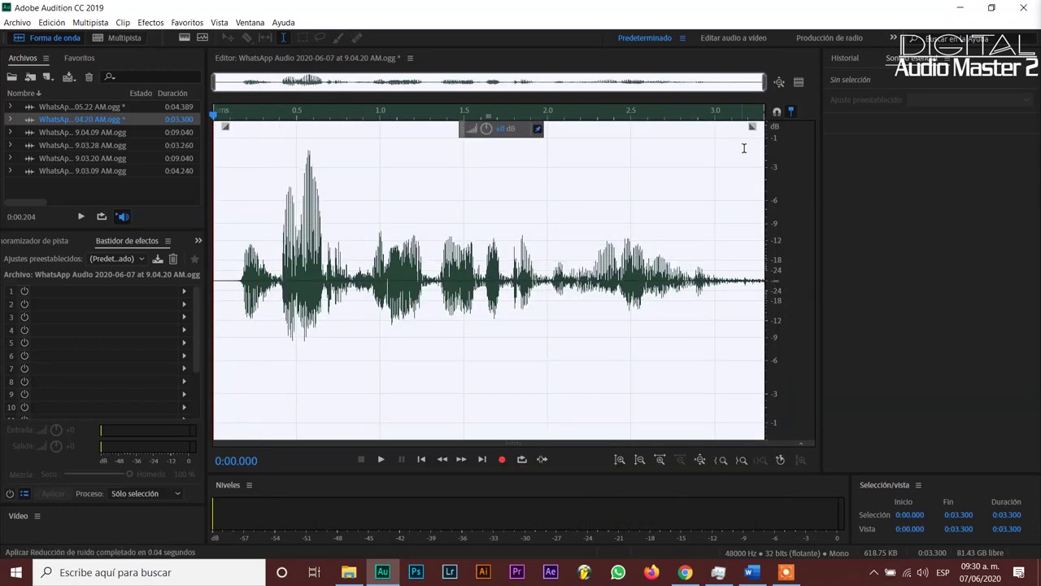
Add a fade-out at the end of the 9.04.20 AM recording and play it from about 1.34 s
drag(751, 130, 704, 178)
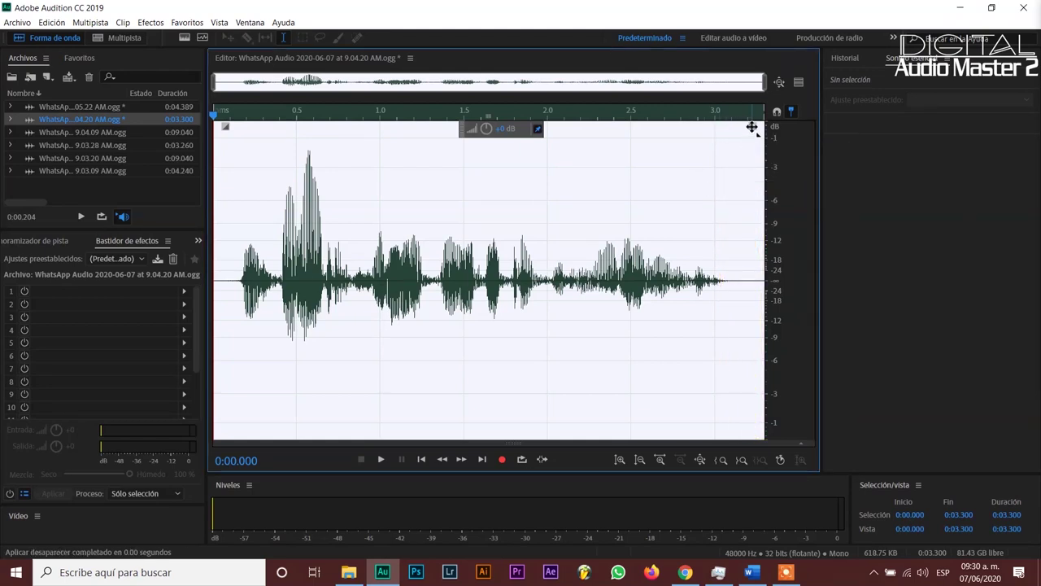
click(436, 223)
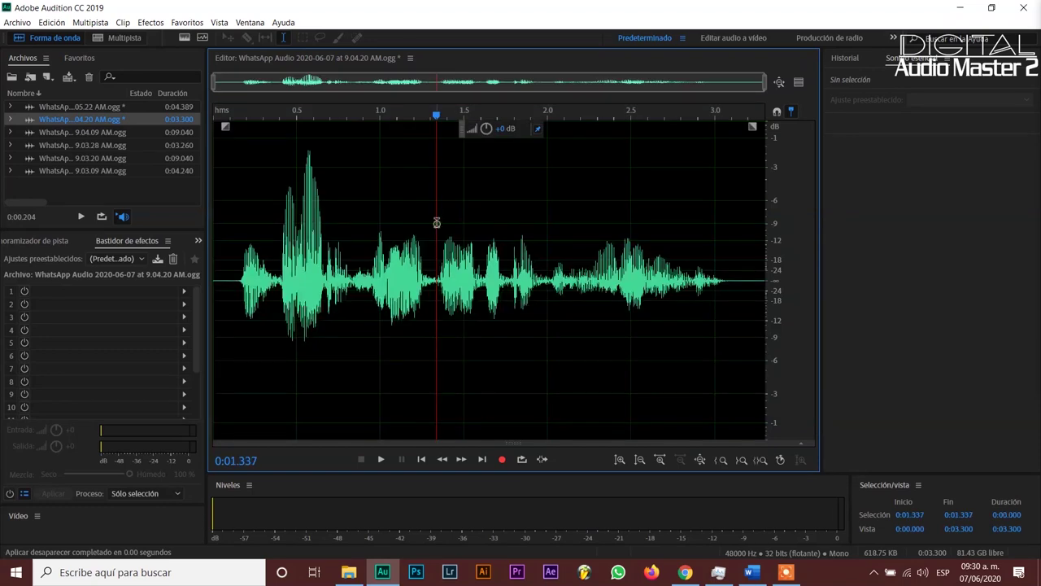
key(space)
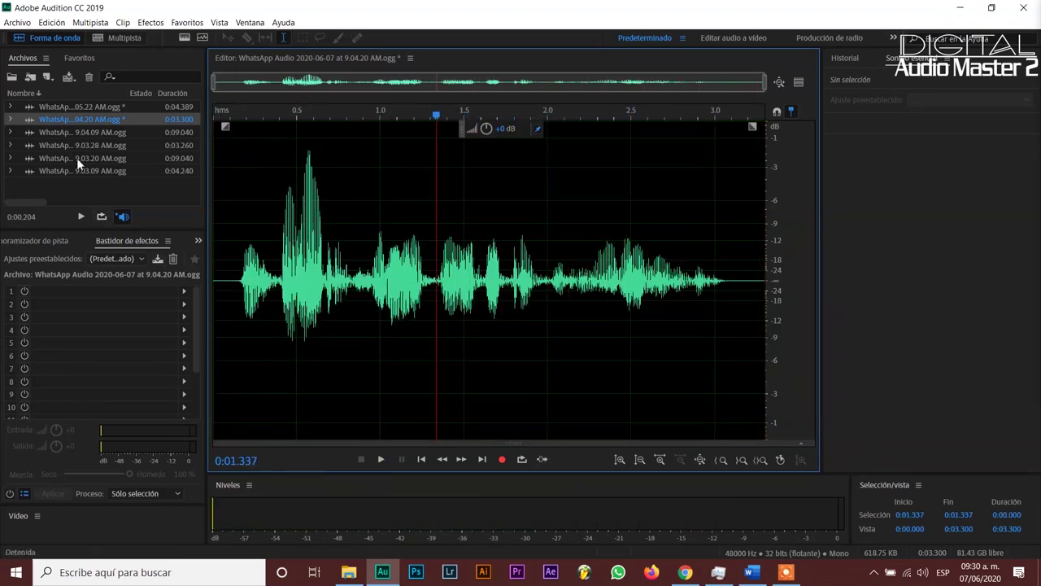
Open and play the 9.04.09 AM file, and listen to the selected first 1.188 s
click(65, 132)
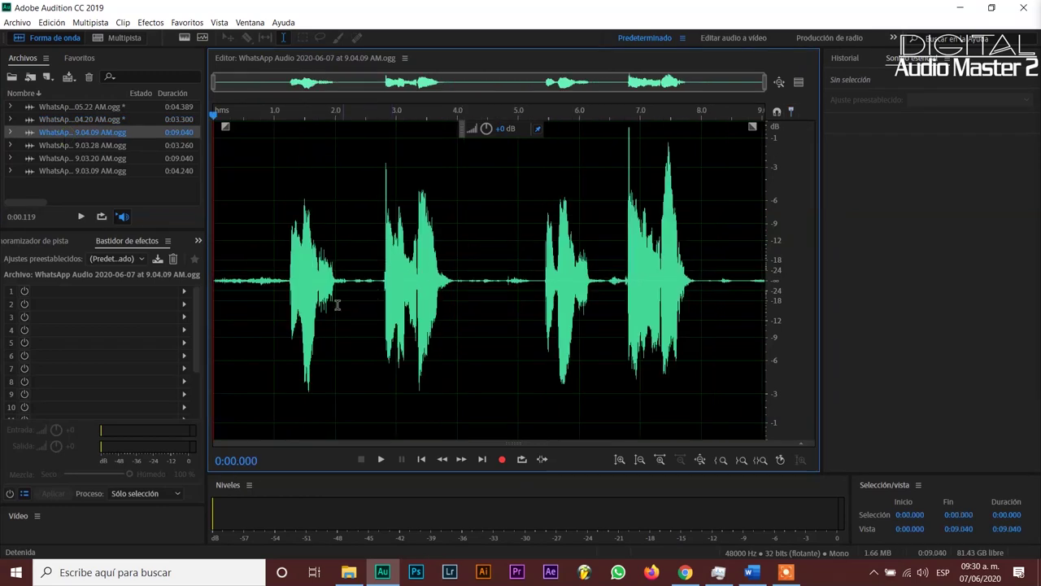
key(space)
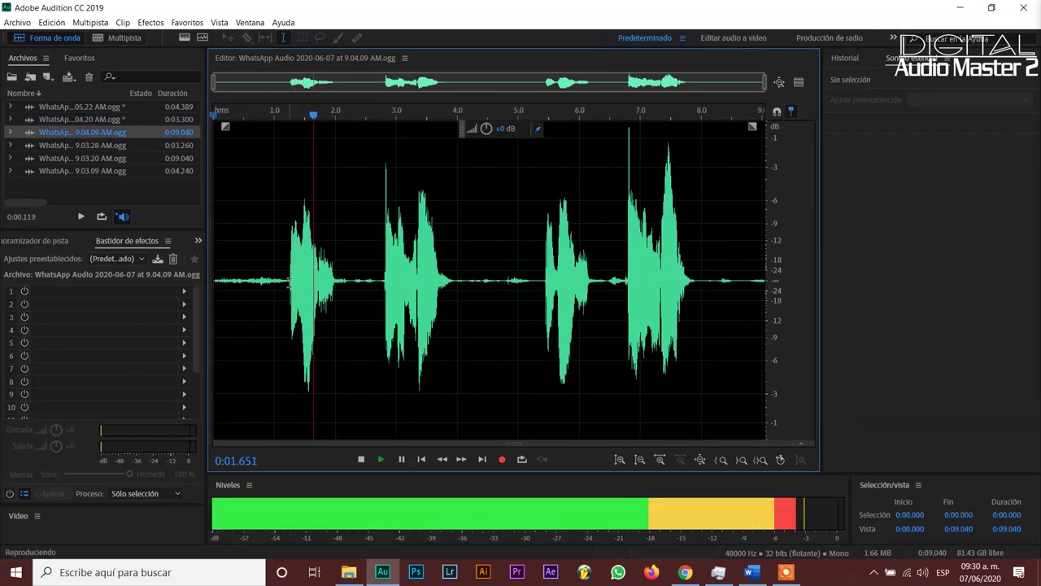
drag(285, 282, 31, 294)
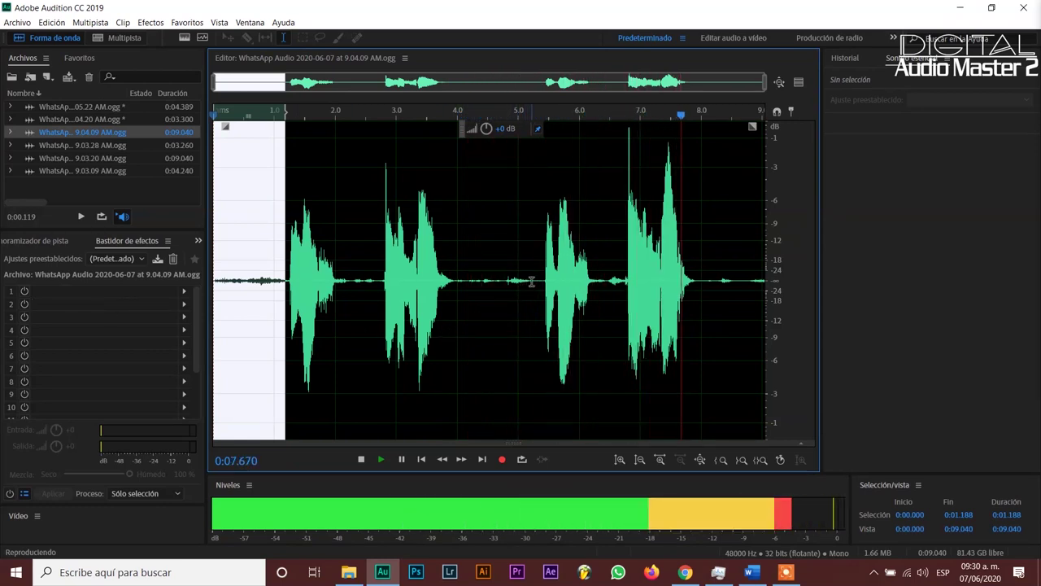
key(space)
key(space)
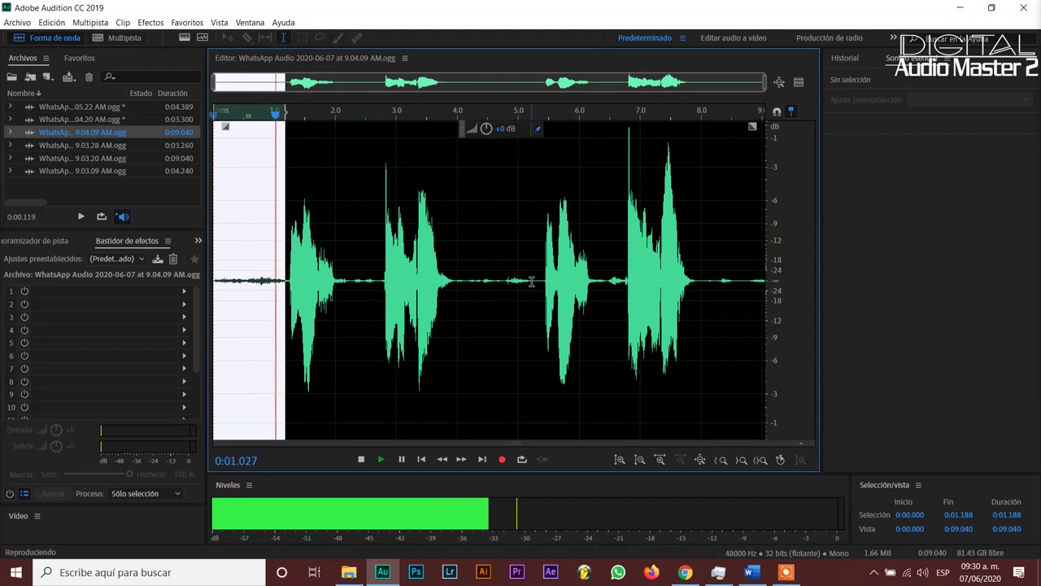
Delete the first 5.33 s of the 9.04.09 AM recording and play the remaining audio
drag(537, 281, 214, 281)
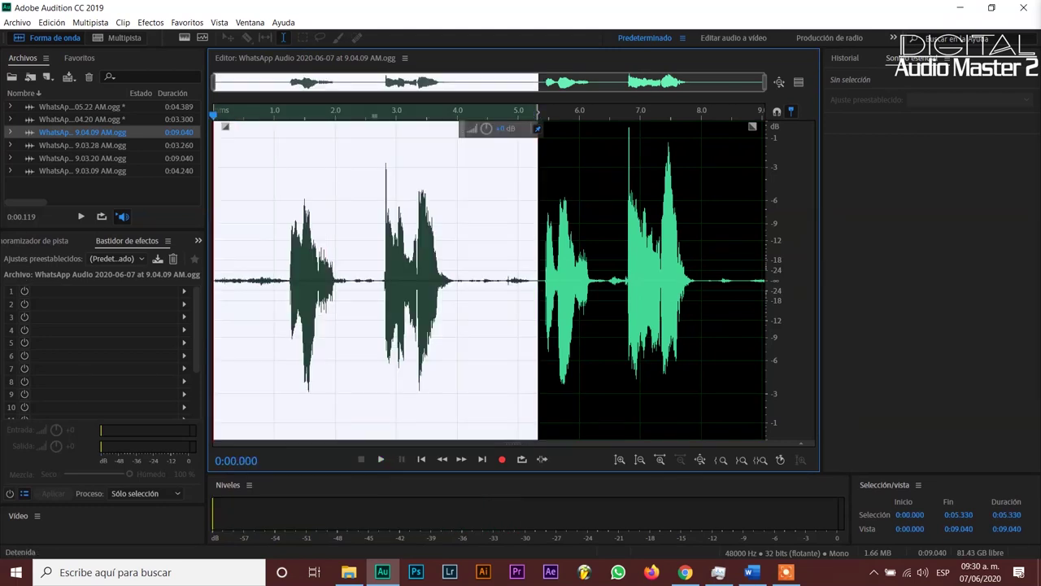
key(Delete)
key(space)
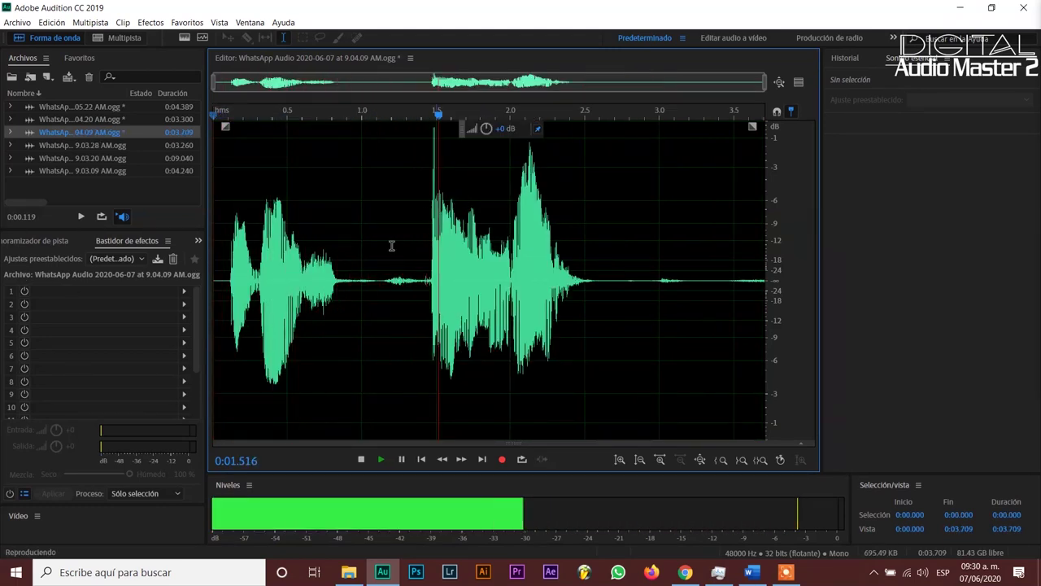
Delete the trailing section of the 9.04.09 AM recording from 2.961 s to the end
drag(352, 277, 423, 340)
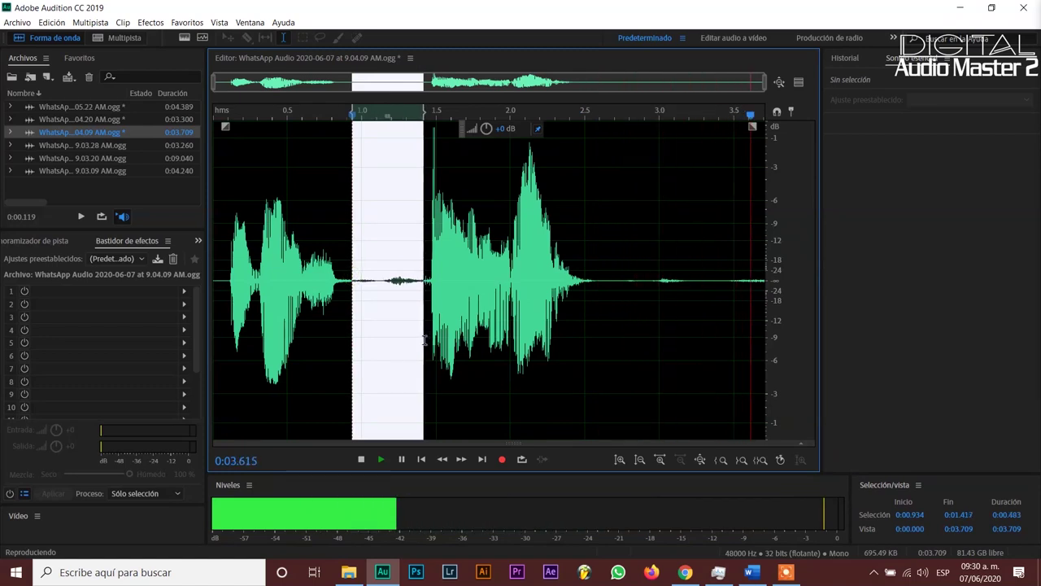
drag(657, 276, 765, 277)
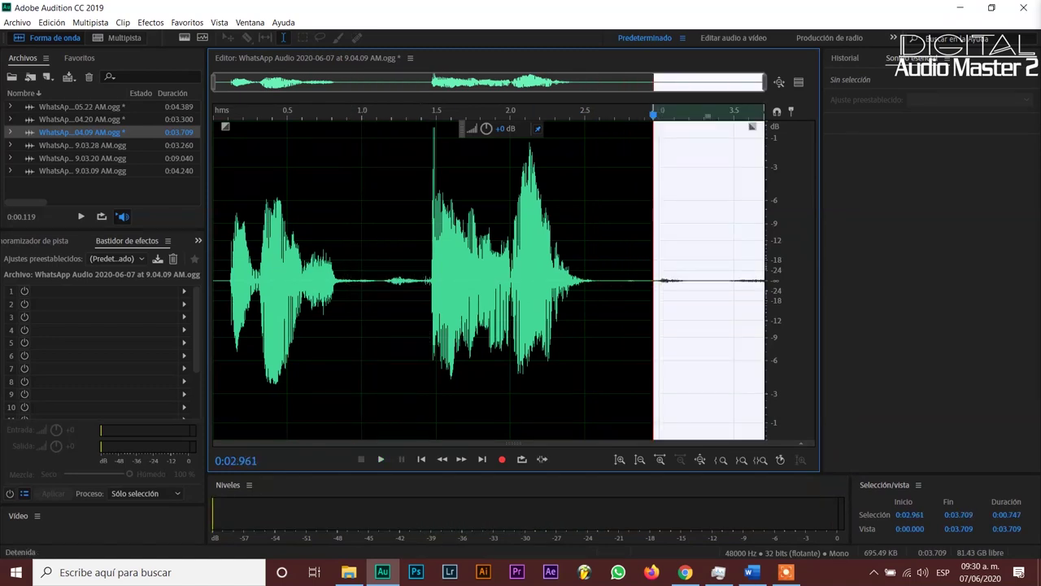
key(Delete)
Capture a noise print from 2.609 s to the end of the 9.04.09 AM recording and apply noise reduction to the whole file
click(702, 260)
key(shift+End)
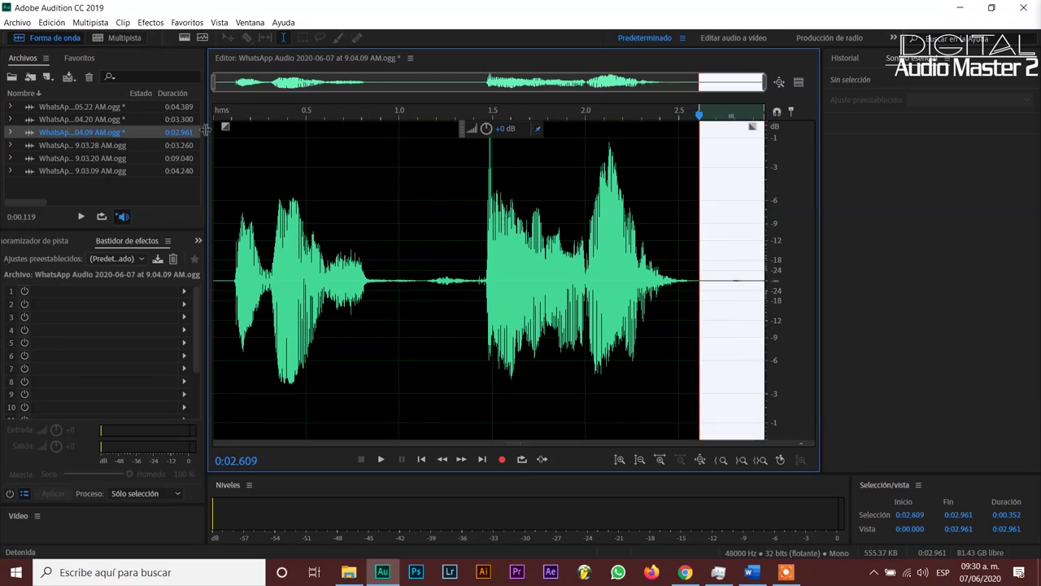
click(151, 23)
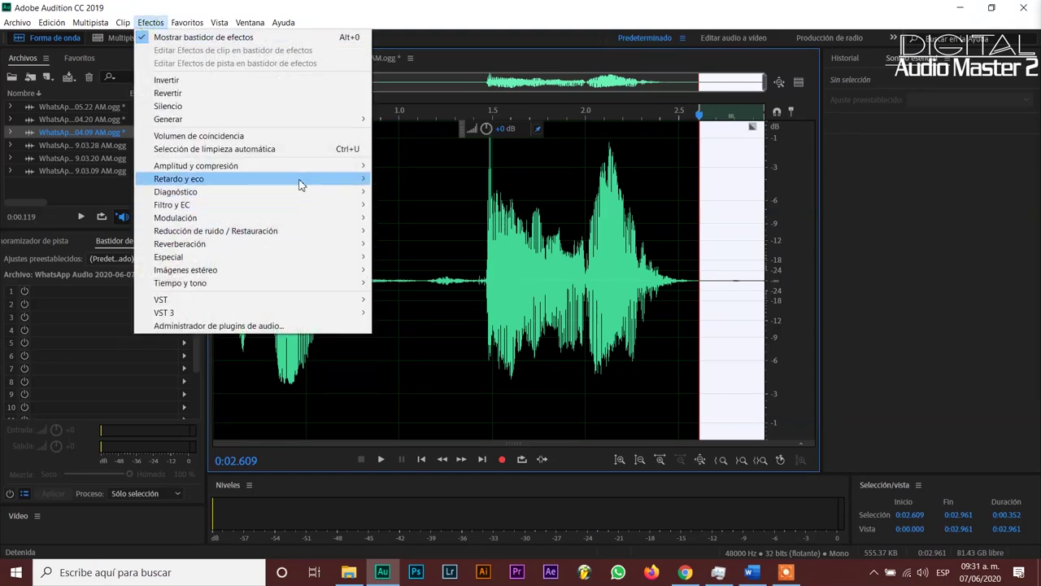
mouse_move(308, 170)
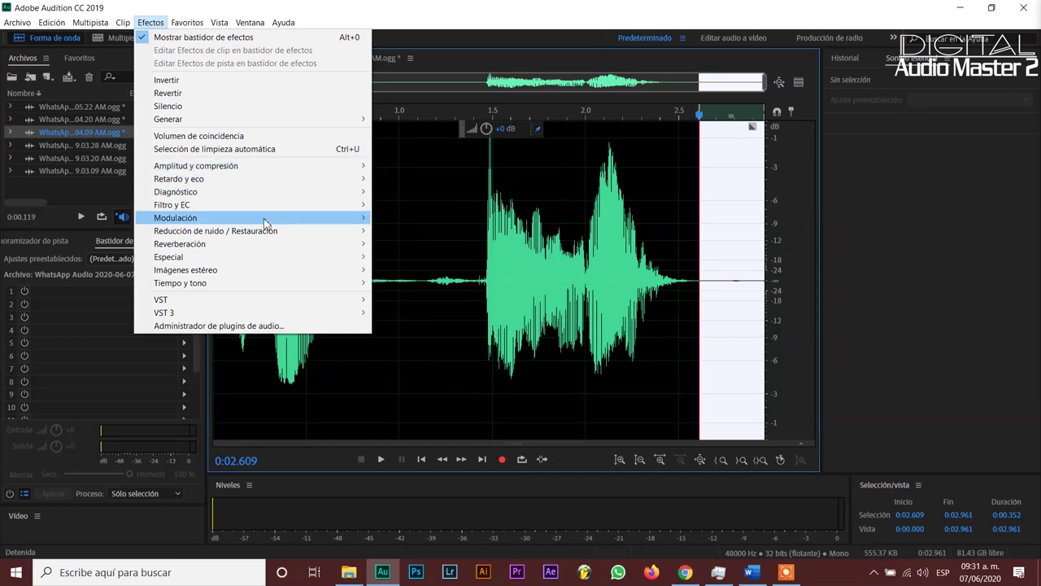
mouse_move(279, 230)
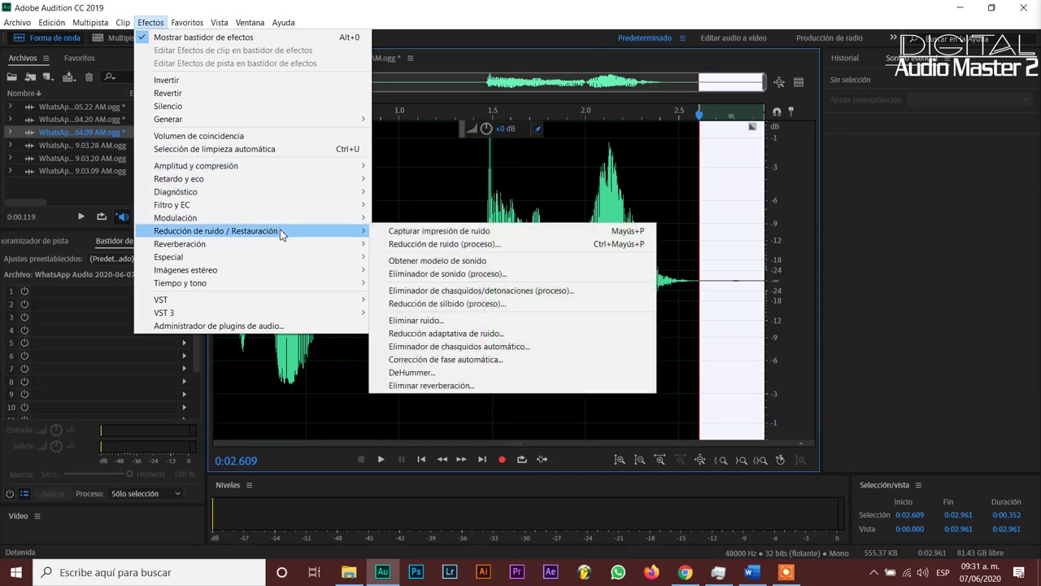
click(445, 246)
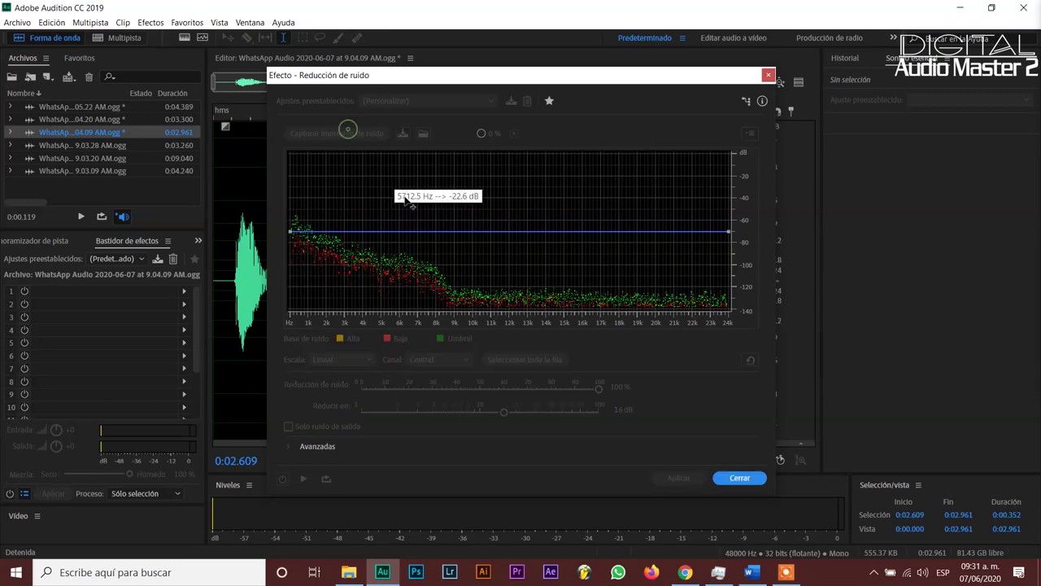
click(545, 361)
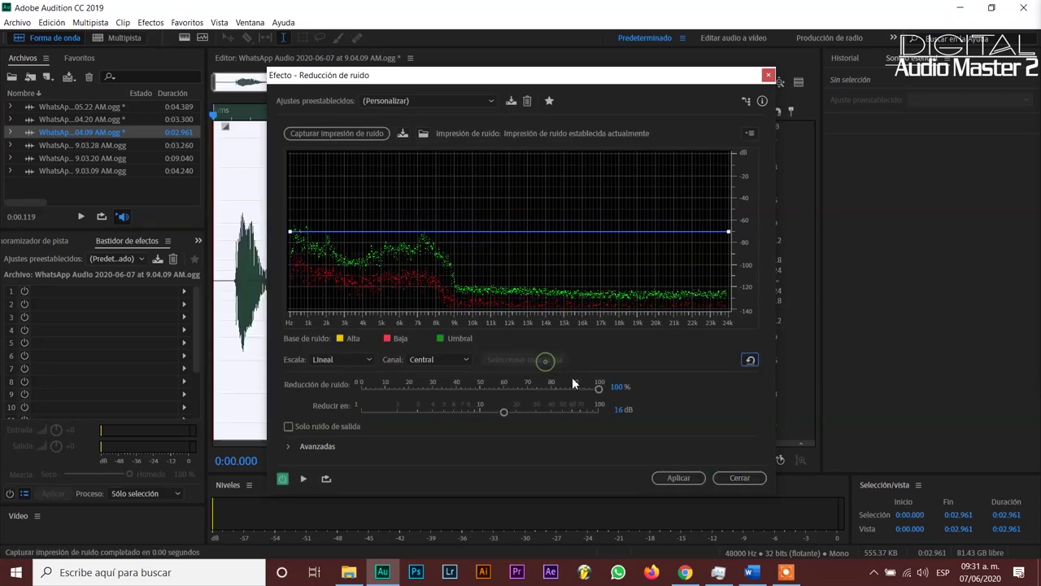
click(682, 479)
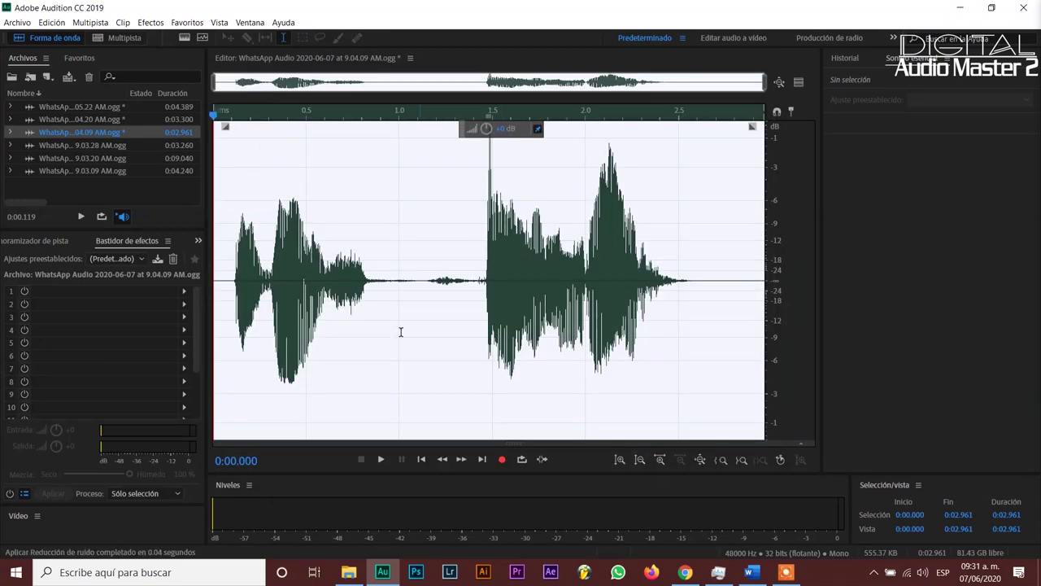
Lower the pause between about 0.85 and 1.46 s in the 9.04.09 AM recording to silence and play the result
click(367, 328)
drag(372, 326, 486, 130)
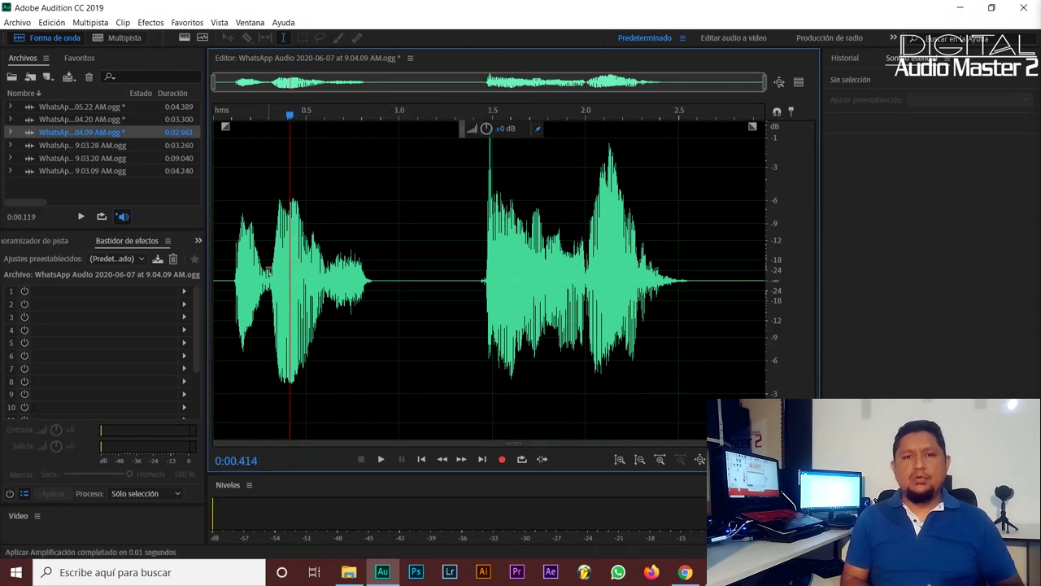
key(space)
Open and play the 9.03.28 AM file, and capture a noise print from 2.975 s to the end in Noise Reduction
key(space)
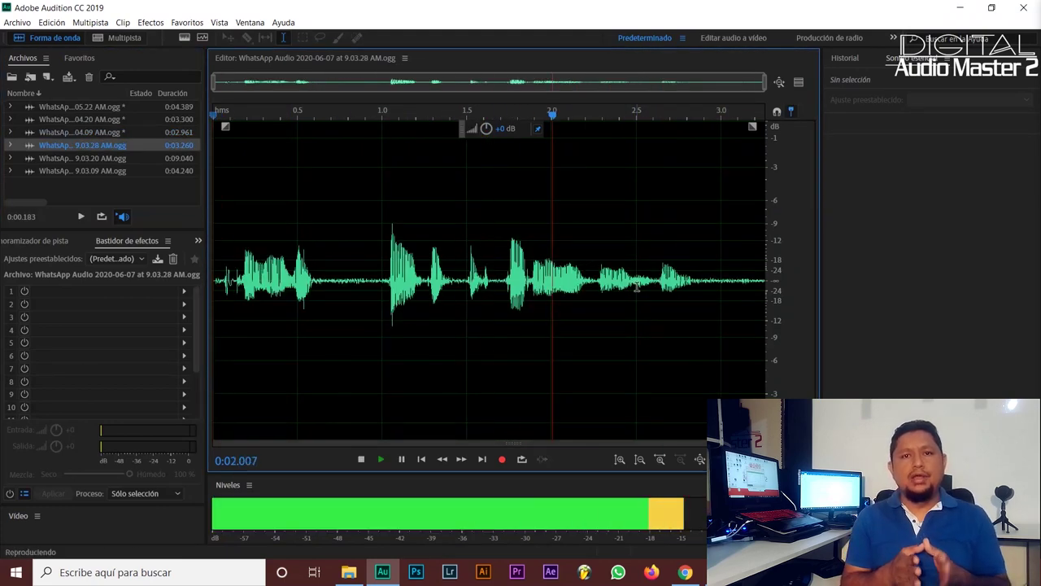
key(space)
drag(716, 286, 764, 287)
click(151, 22)
mouse_move(244, 231)
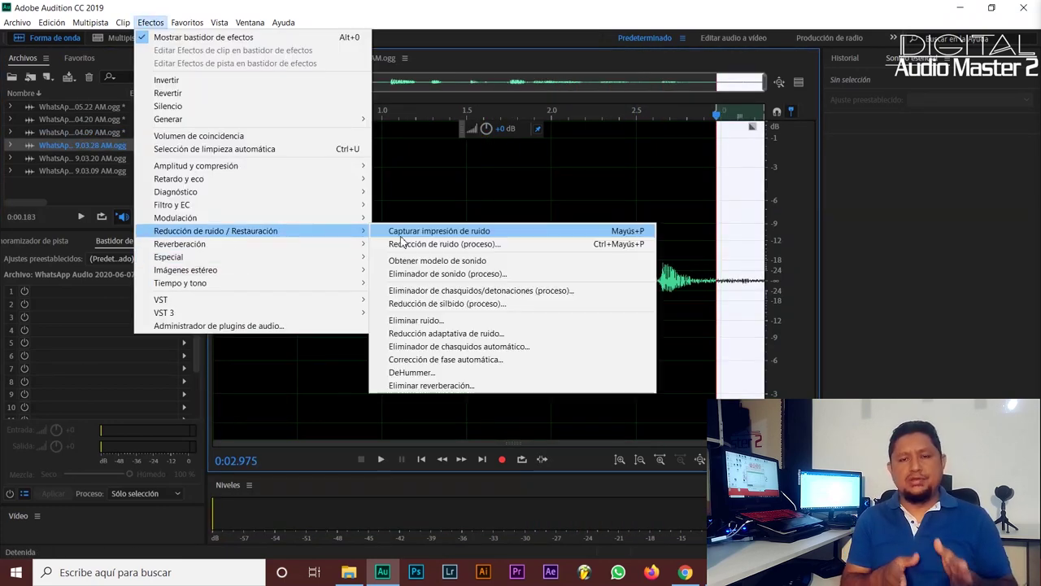
click(400, 243)
click(337, 133)
Preview and apply the noise reduction to the entire 9.03.28 AM file, and amplify the whole recording
click(304, 478)
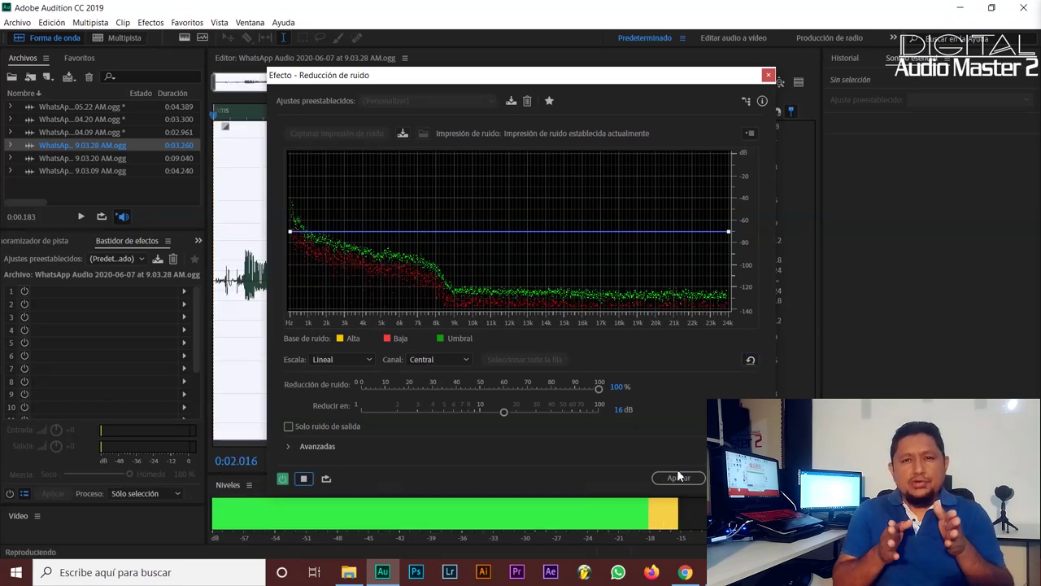
click(678, 477)
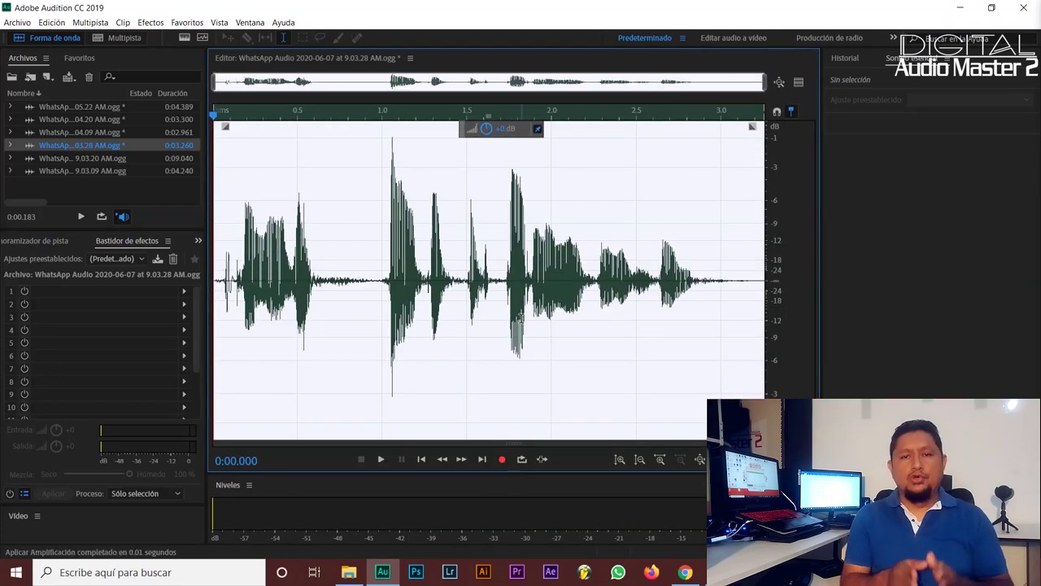
key(space)
Delete roughly the first 0.12 s of the 9.03.28 AM recording and play the trimmed audio
drag(215, 281, 233, 280)
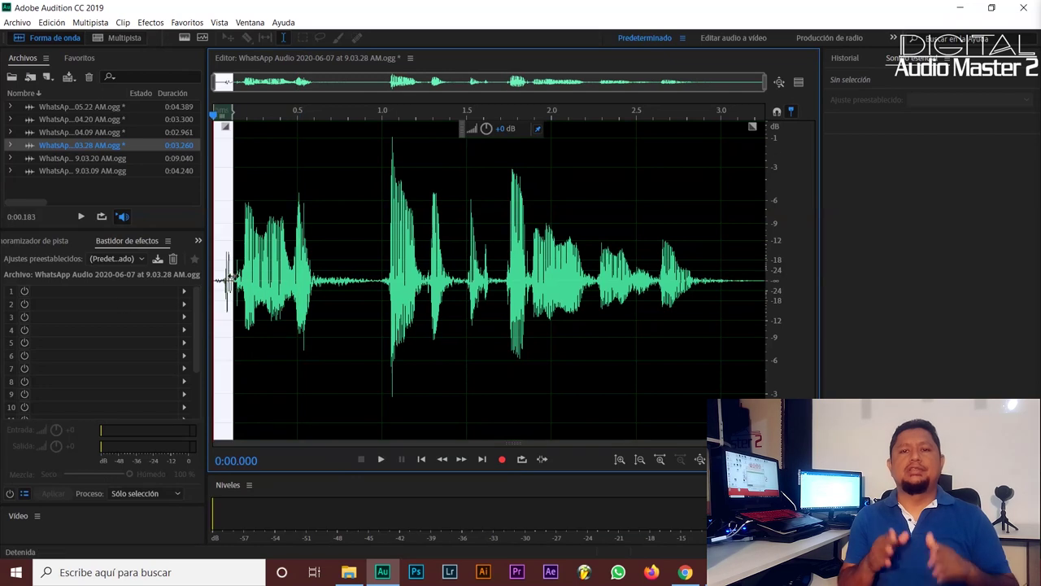
key(space)
key(Delete)
key(space)
Reduce the volume of the pause between about 0.50 and 0.89 s in the 9.03.28 AM recording and play it back
drag(301, 293, 370, 281)
click(299, 258)
key(space)
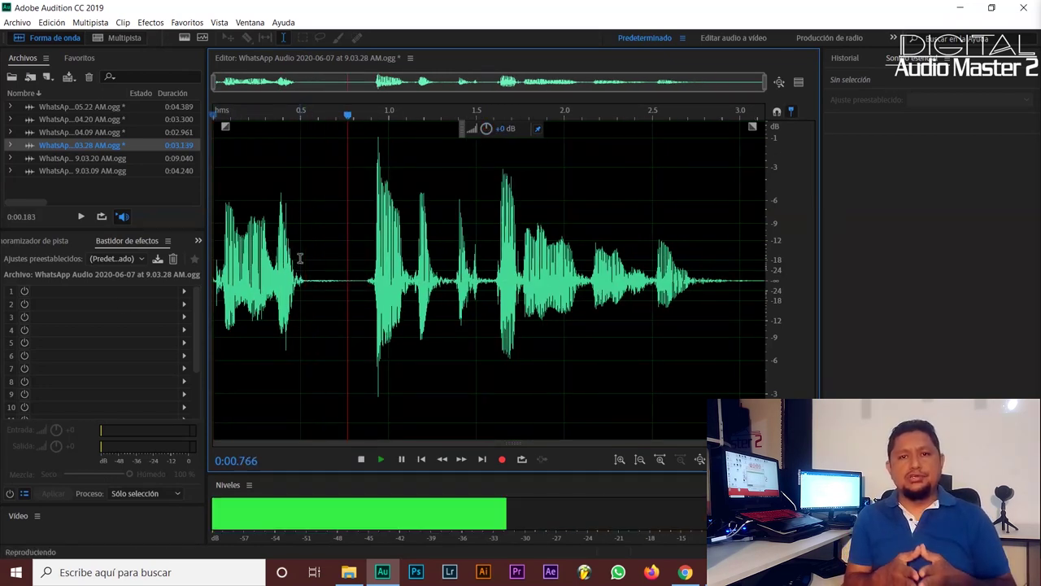
click(387, 277)
key(space)
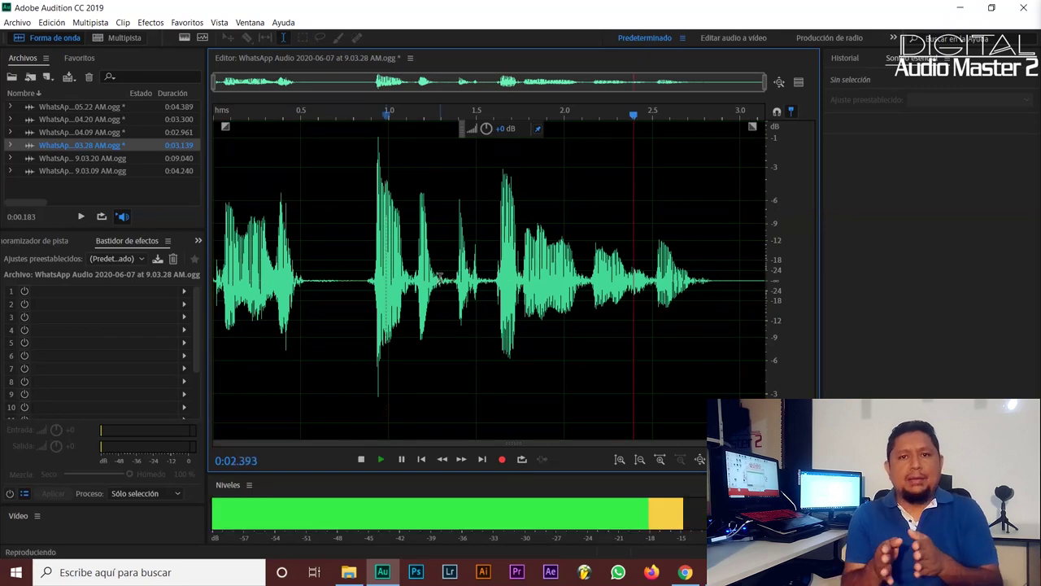
Open the 9.03.20 AM recording and select the pause between about 0.82 and 1.35 s
double_click(66, 158)
scroll(326, 281, up, 3)
click(360, 277)
drag(332, 277, 407, 277)
scroll(407, 276, down, 2)
Close the 9.03.20 AM file without saving its changes
click(104, 159)
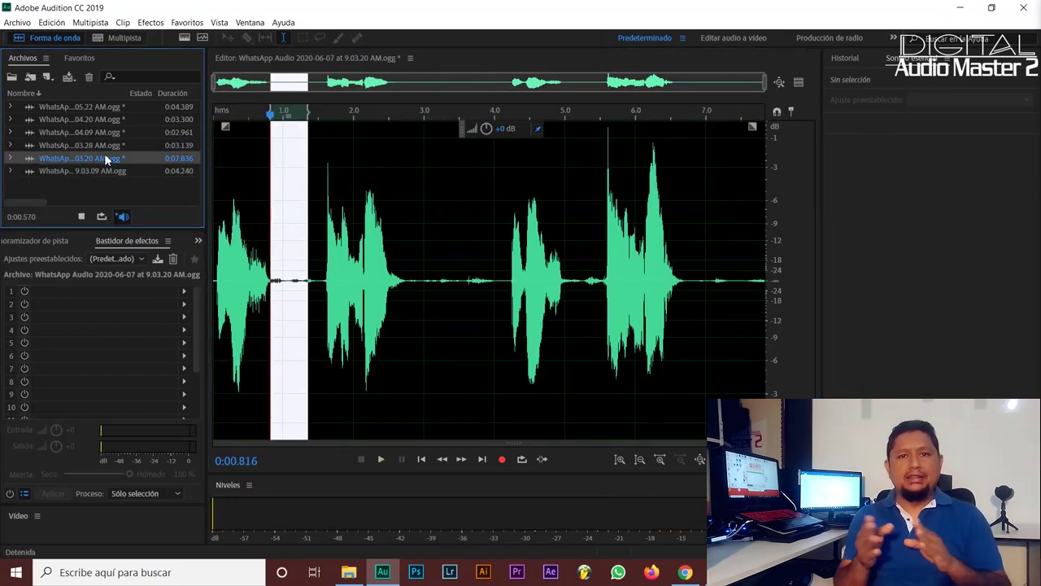
key(ctrl+w)
key(n)
Capture a noise print between about 0.38 and 0.50 s, and apply noise reduction to the entire 9.03.09 AM recording
click(288, 285)
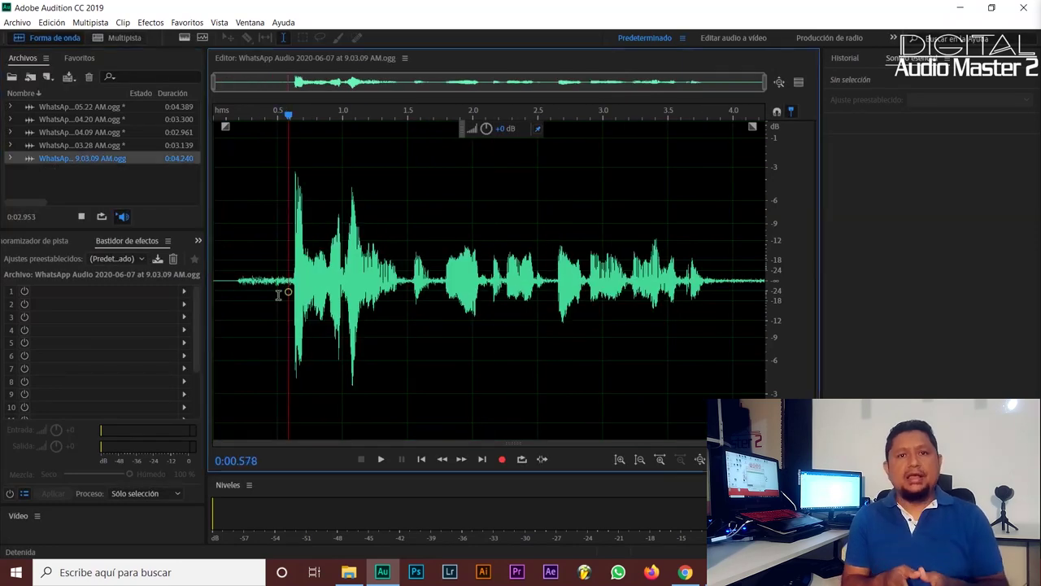
drag(278, 293, 262, 288)
click(151, 22)
click(423, 231)
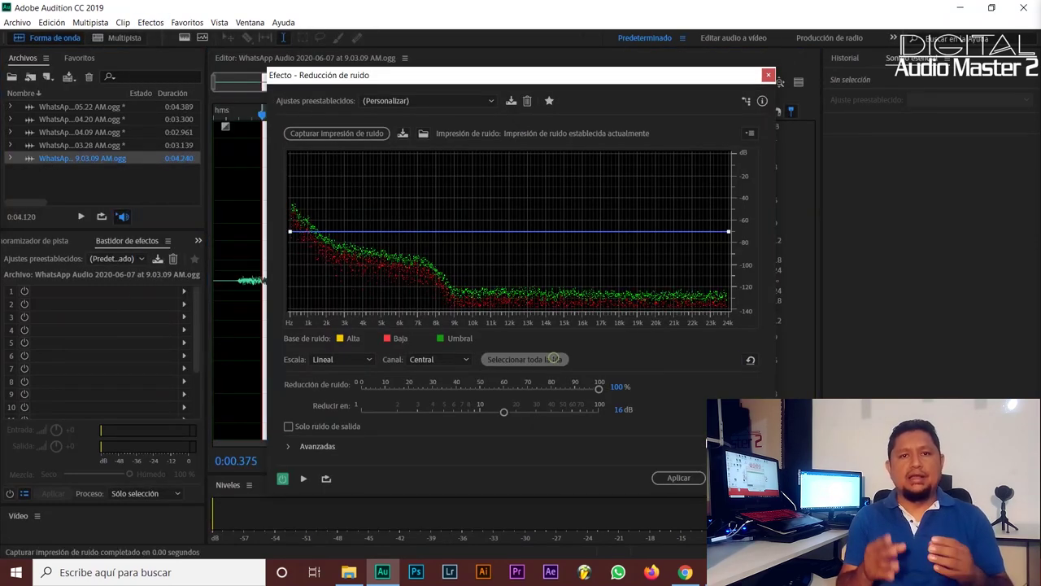
click(554, 359)
click(679, 478)
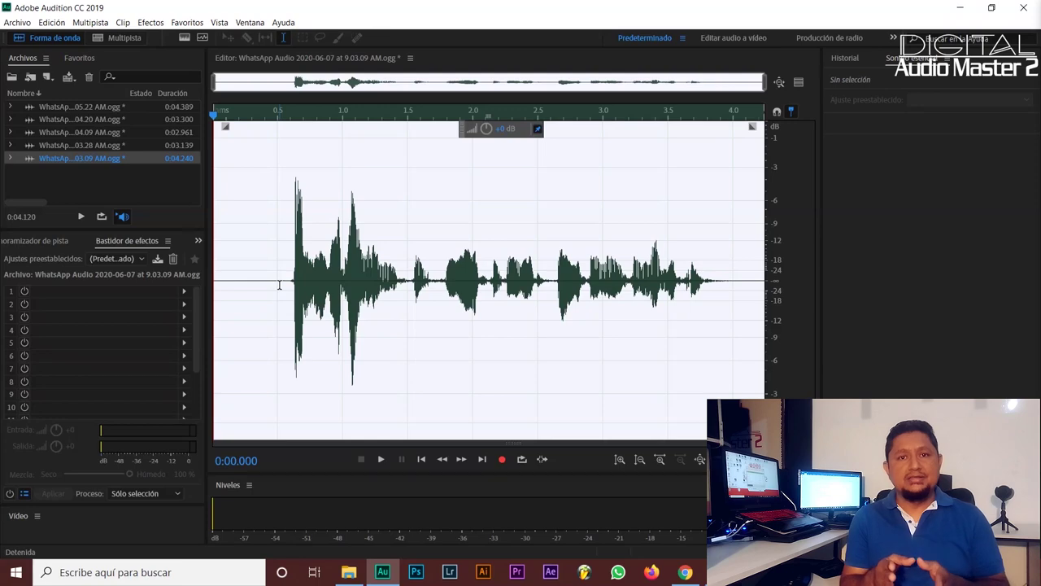
Capture a noise print from 4.021 s to the end, and apply 50% noise reduction to the entire 9.03.09 AM recording
drag(763, 277, 737, 277)
click(151, 22)
mouse_move(241, 231)
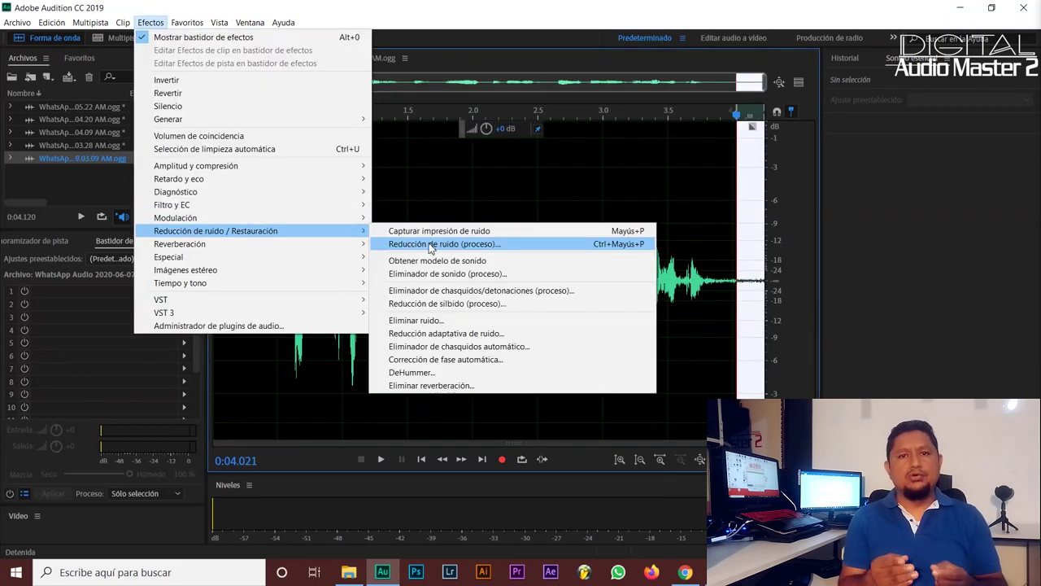
click(431, 244)
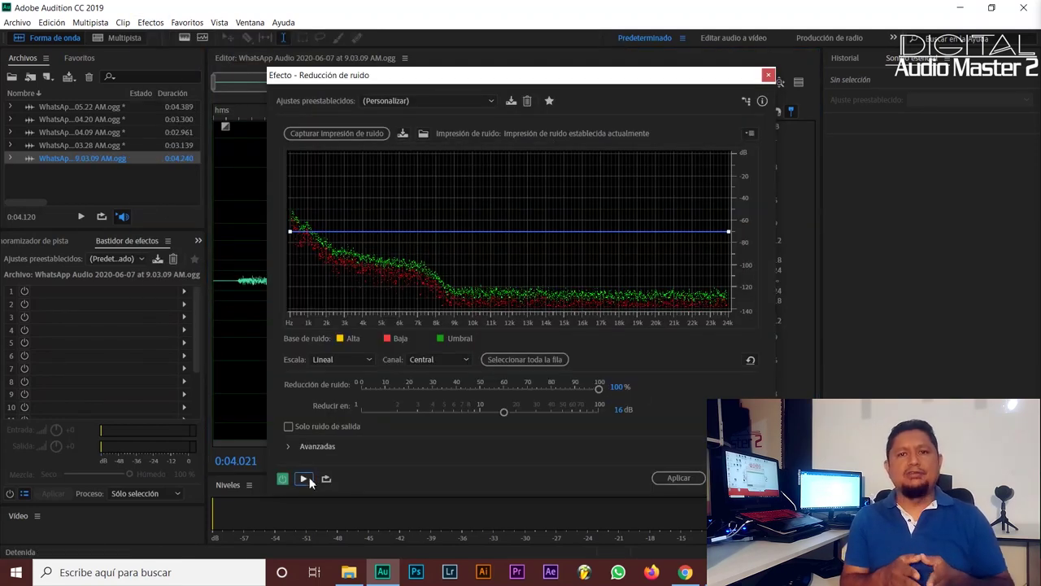
click(525, 358)
click(303, 478)
drag(600, 388, 480, 393)
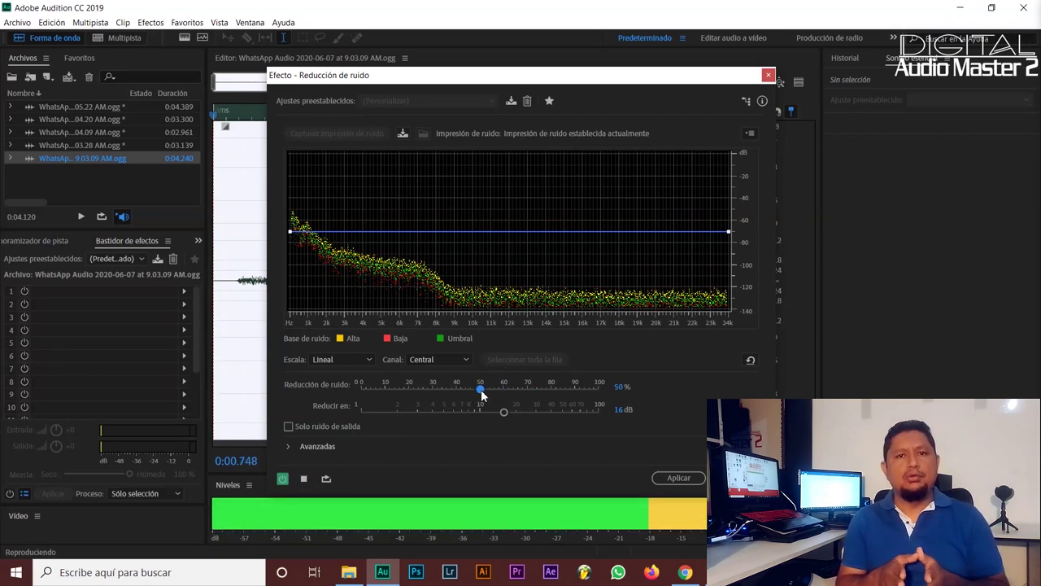
click(678, 477)
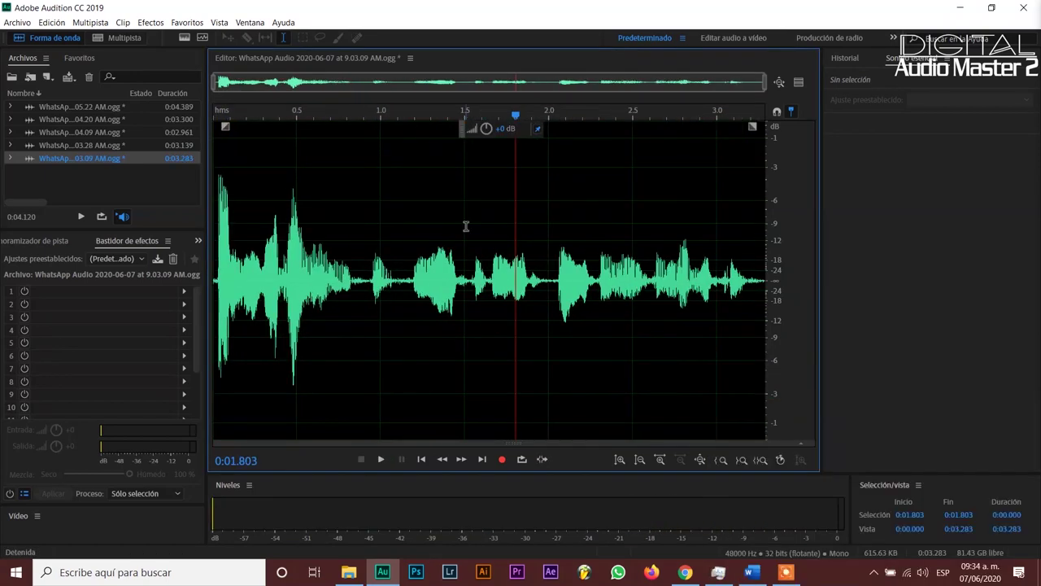
Open the 9.05.22 AM recording and change the volume of the whole file by -8 dB
double_click(99, 106)
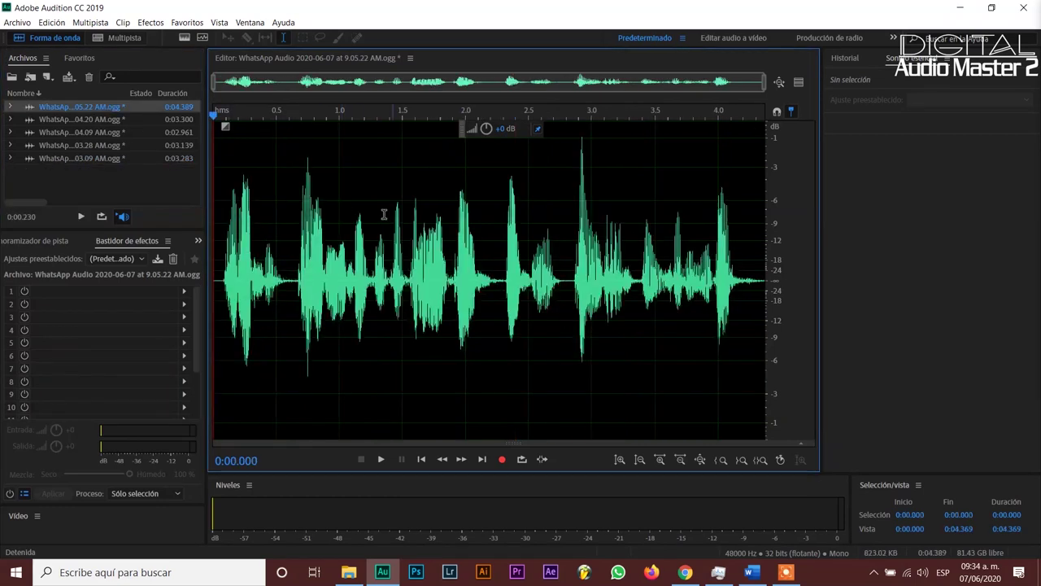
click(502, 128)
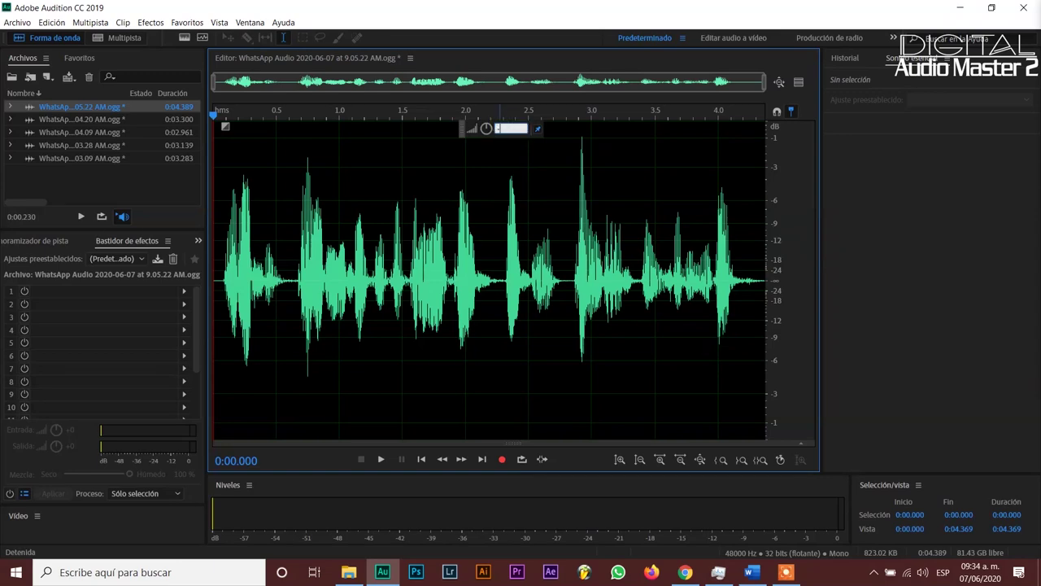
text(-8)
key(Return)
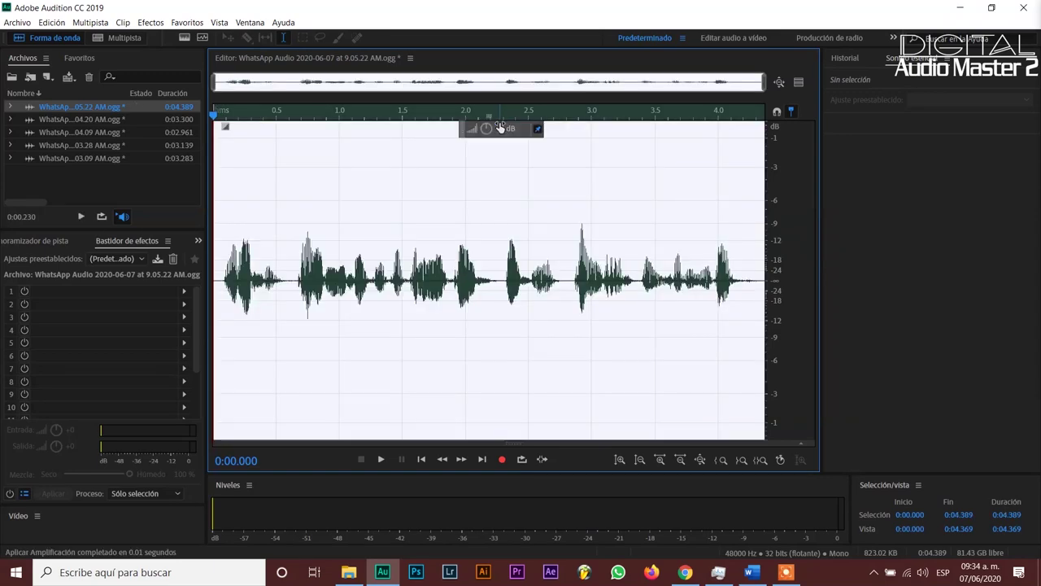
Open the Multiband Compressor for the 9.05.22 AM recording and load the Distribución por Internet preset
click(151, 21)
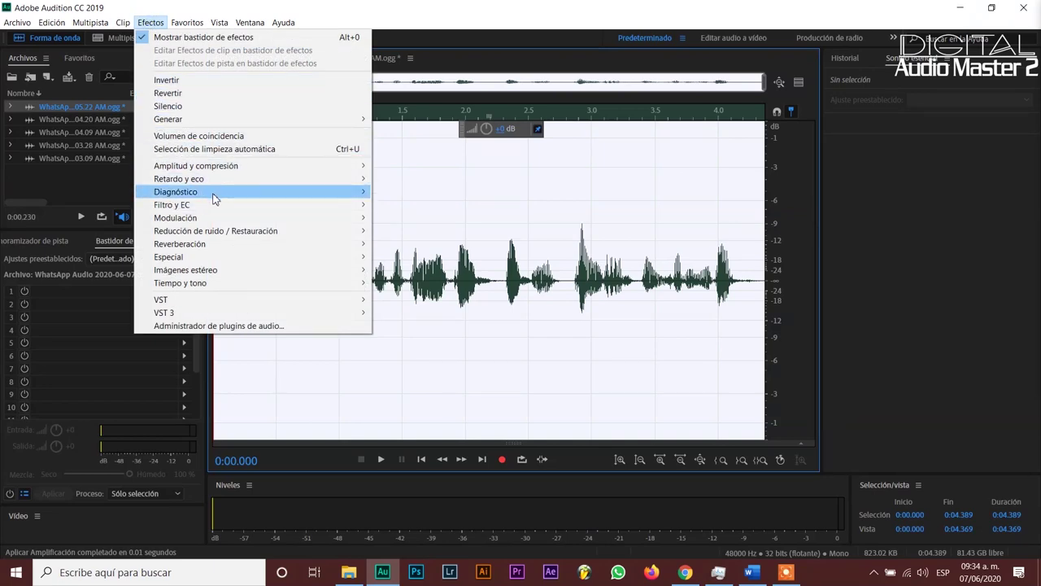
mouse_move(255, 169)
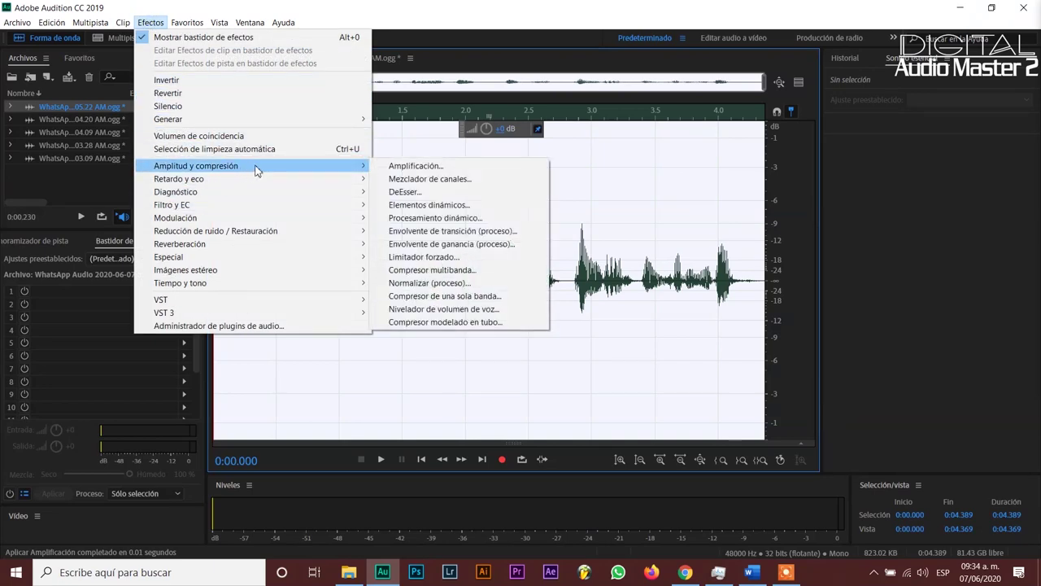
click(472, 270)
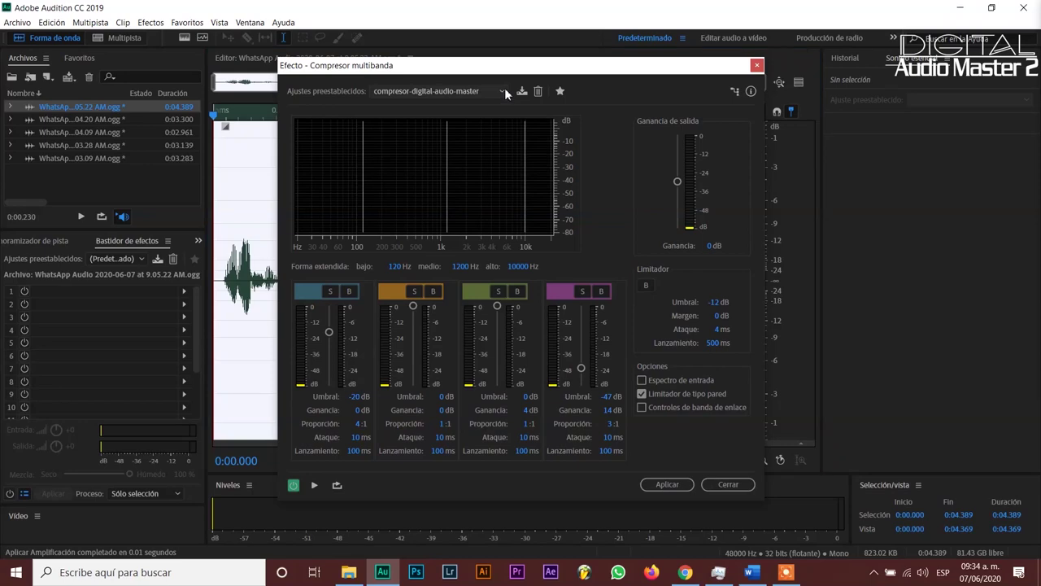
click(498, 91)
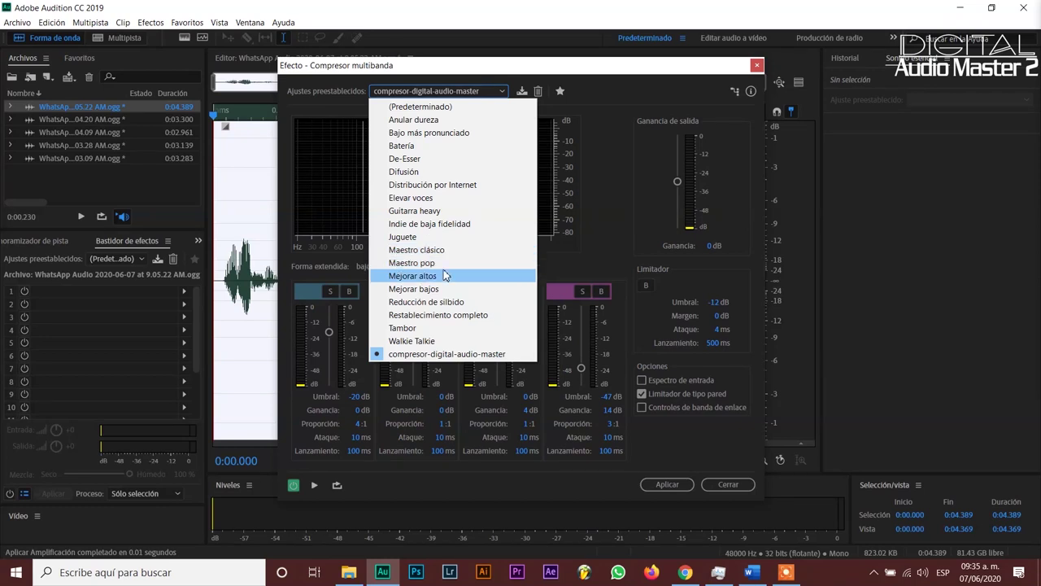
click(455, 185)
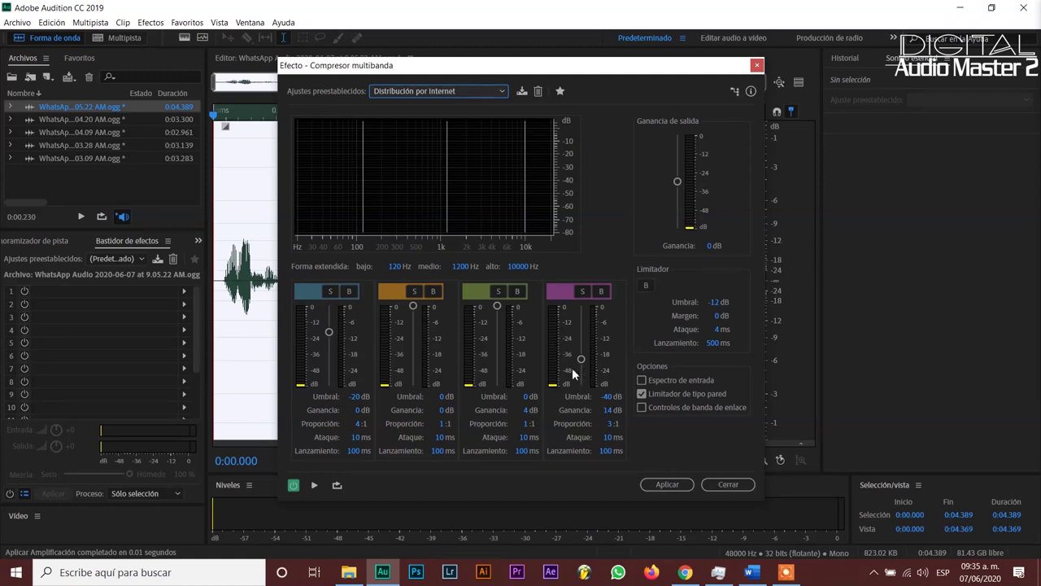
Preview the compression with the effect on and bypassed, and apply it to the whole 9.05.22 AM recording
click(314, 486)
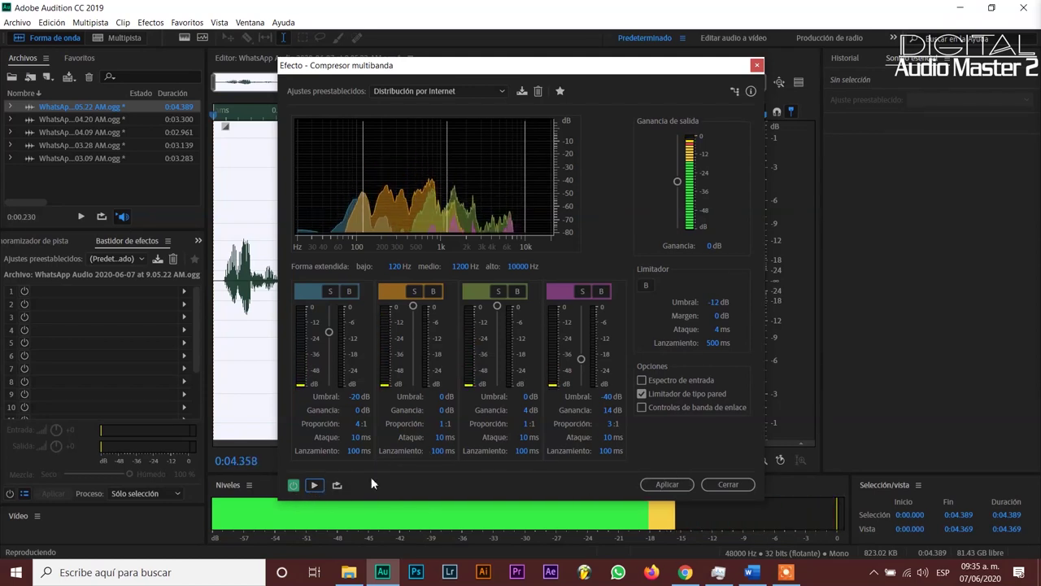
click(294, 485)
key(space)
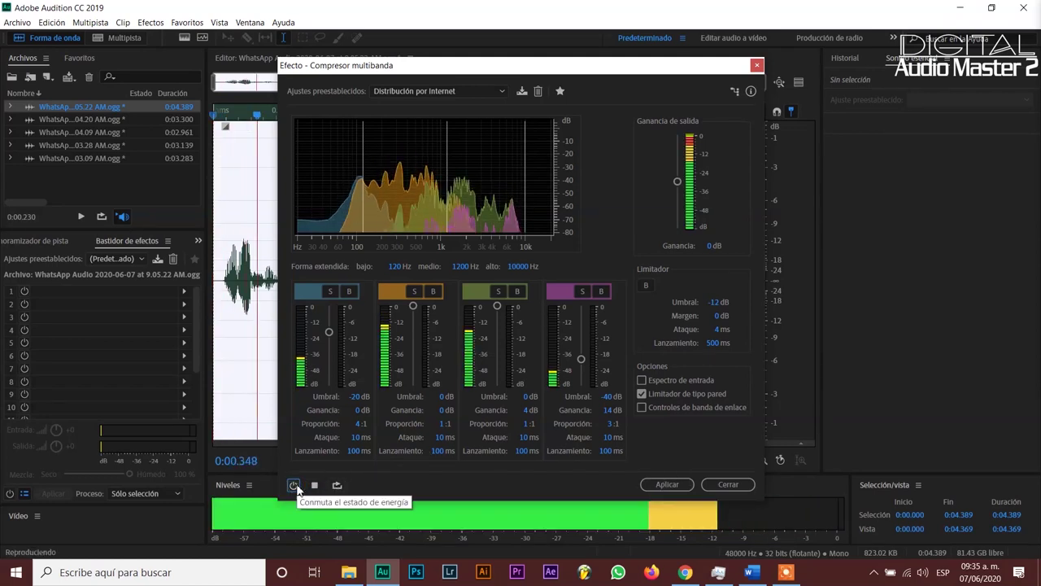
click(294, 485)
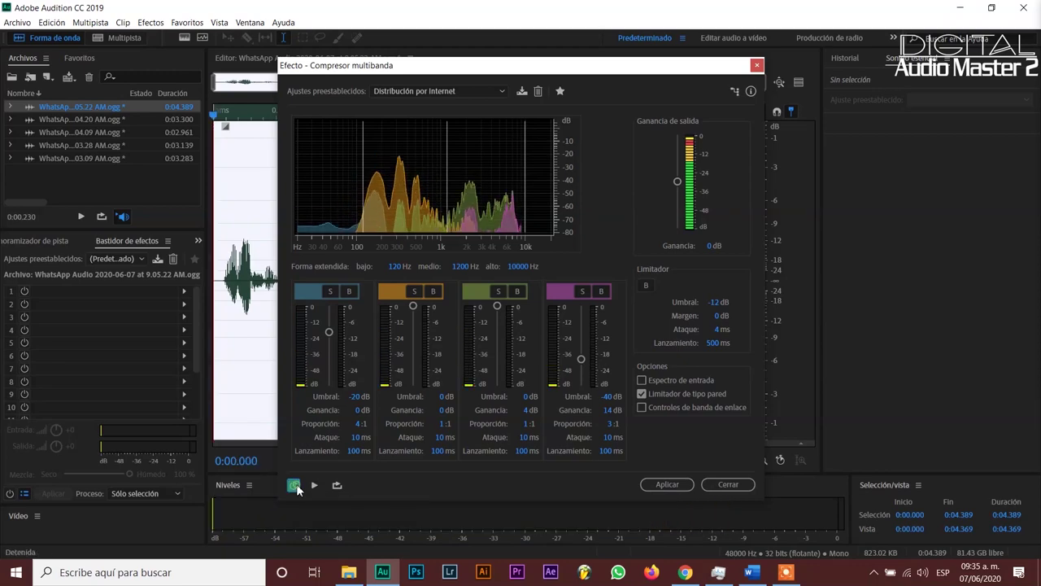
key(space)
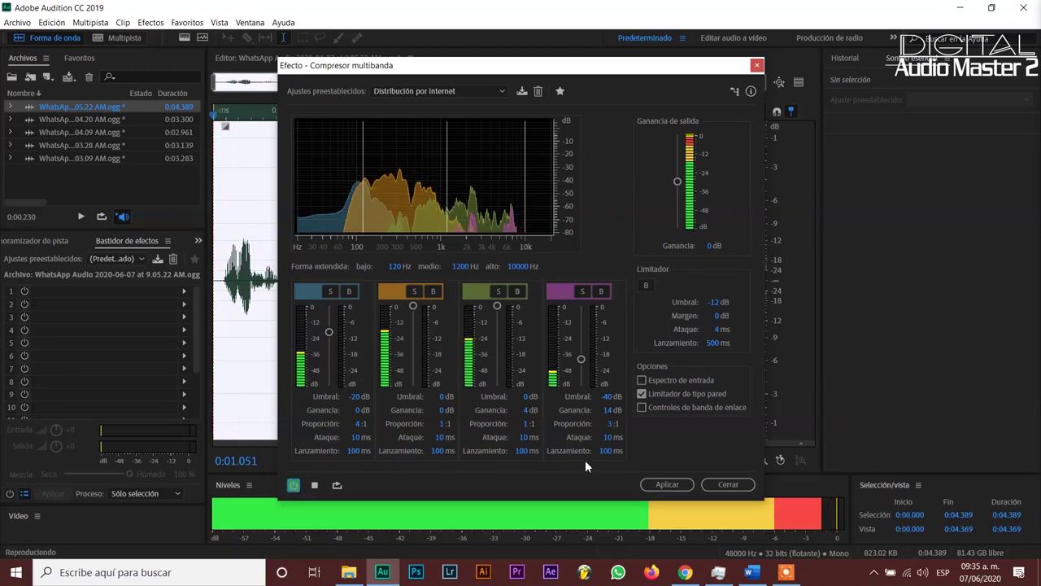
click(667, 485)
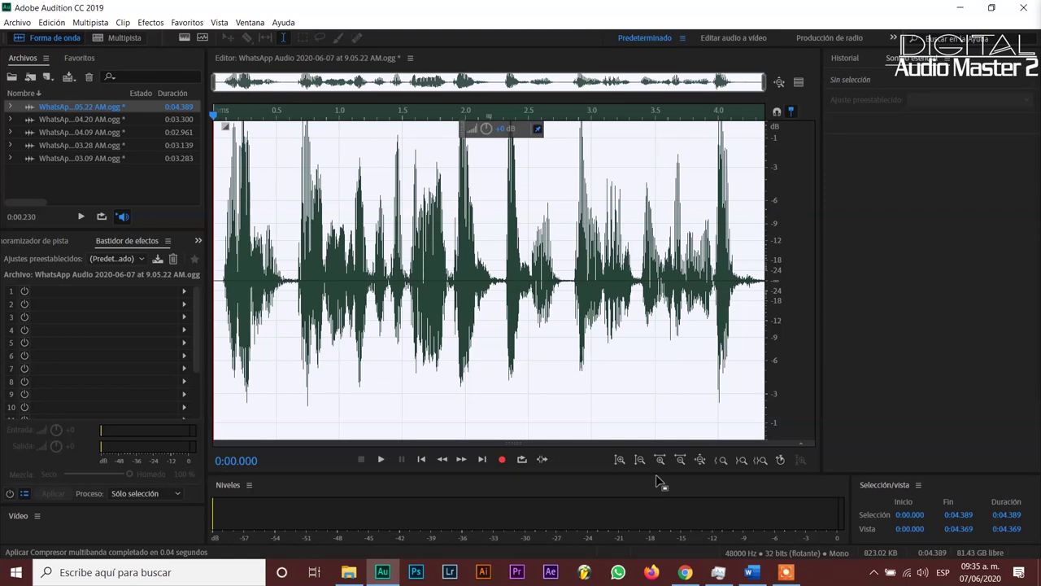
Open the 9.04.20 AM recording and lower the volume of the whole file
double_click(119, 122)
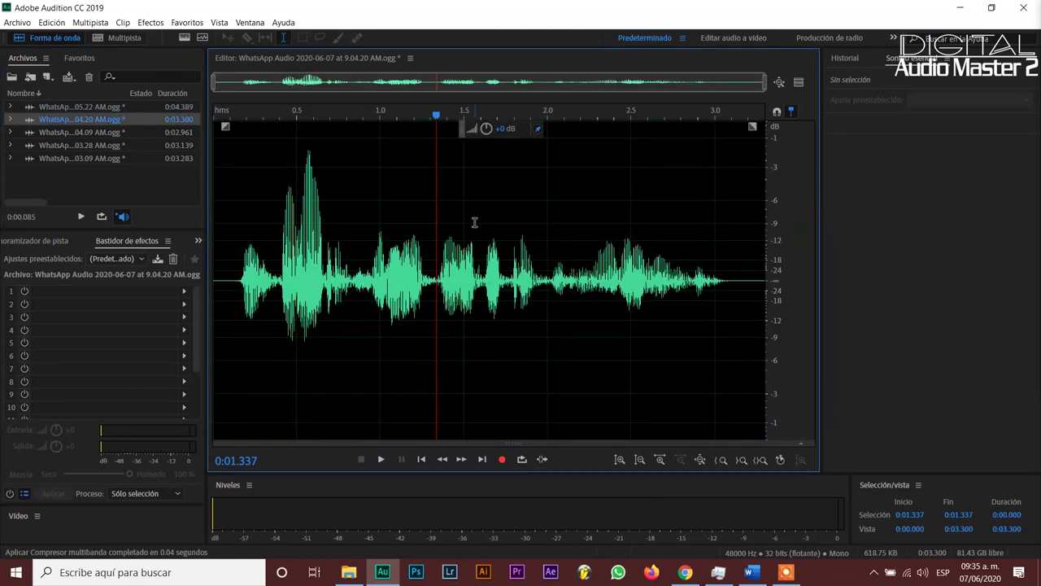
click(474, 223)
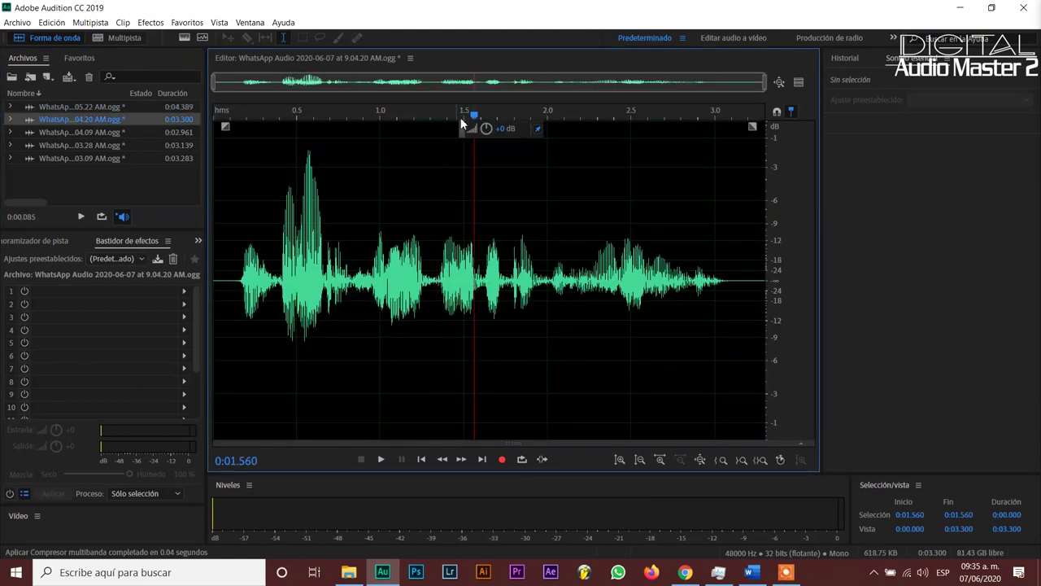
click(507, 128)
key(Return)
Apply the Multiband Compressor to the whole 9.04.20 AM recording
click(187, 22)
mouse_move(150, 22)
mouse_move(195, 165)
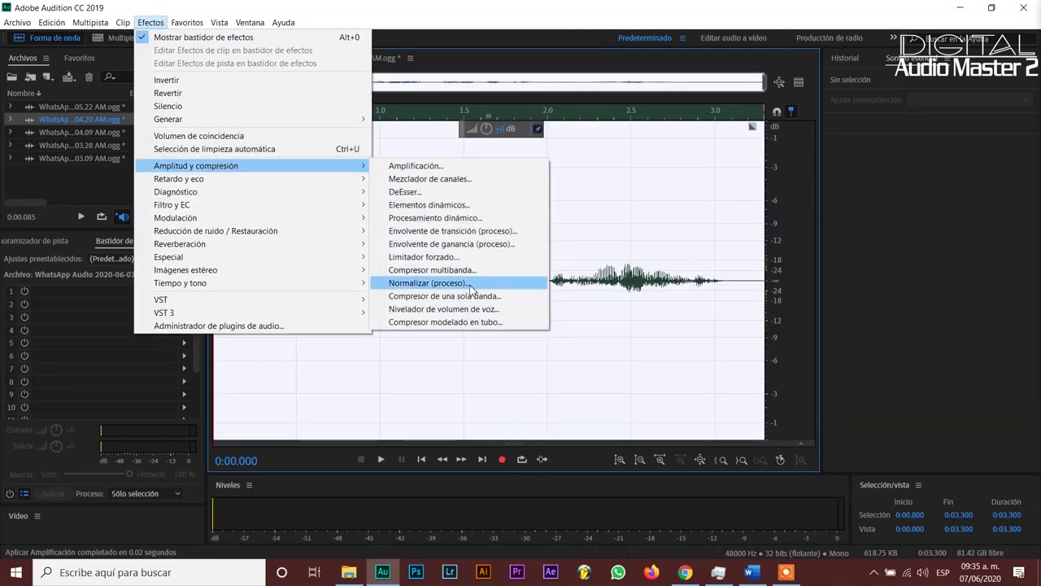
click(428, 282)
key(Return)
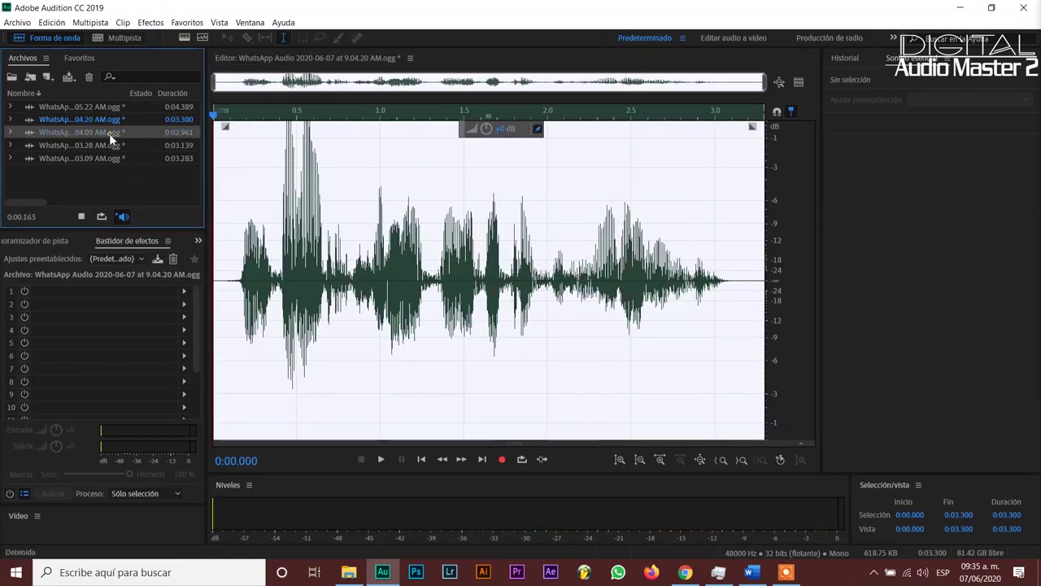
Lower the overall volume of the 9.04.09 AM recording and apply the Multiband Compressor to all of it
double_click(109, 134)
drag(503, 127, 507, 128)
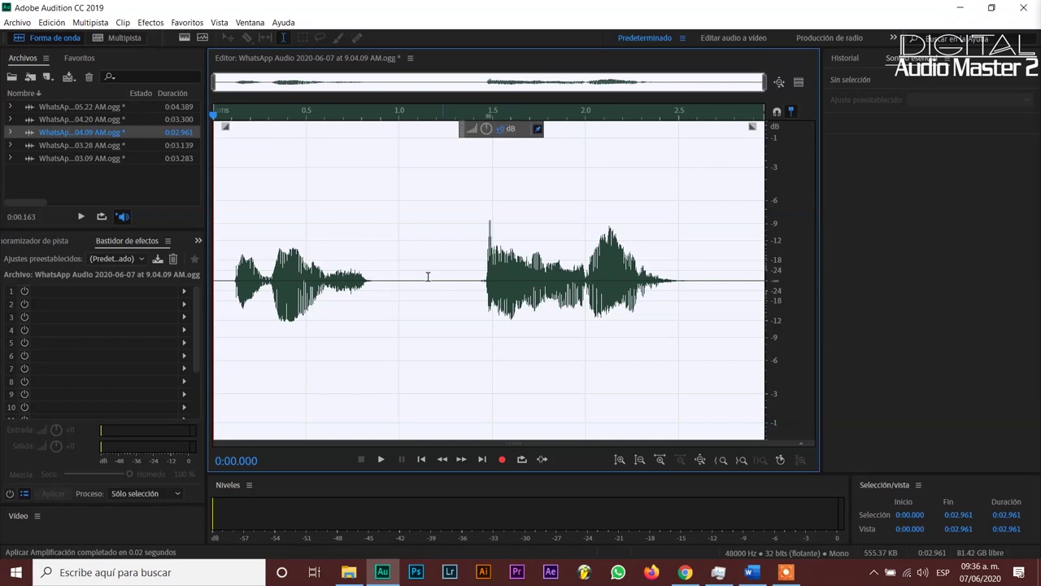
click(151, 23)
mouse_move(186, 165)
click(375, 269)
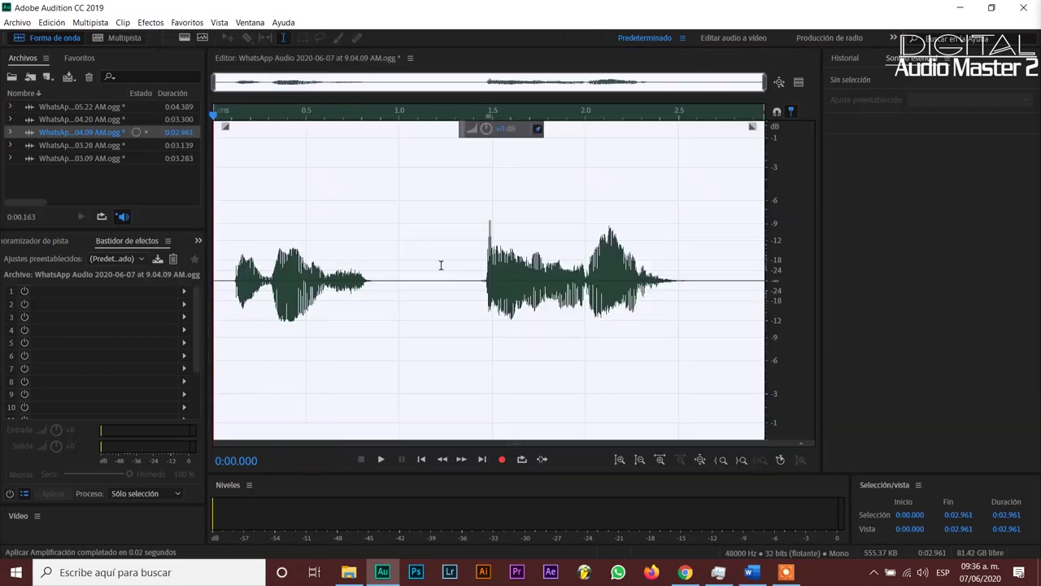
key(space)
Open the 9.03.28 AM recording, adjust its overall volume and apply the Multiband Compressor to the whole file
click(79, 145)
click(385, 174)
click(500, 130)
key(ctrl+a)
click(150, 22)
mouse_move(239, 167)
Open the 9.03.09 AM recording and apply the Multiband Compressor to the whole file
click(80, 158)
key(space)
key(space)
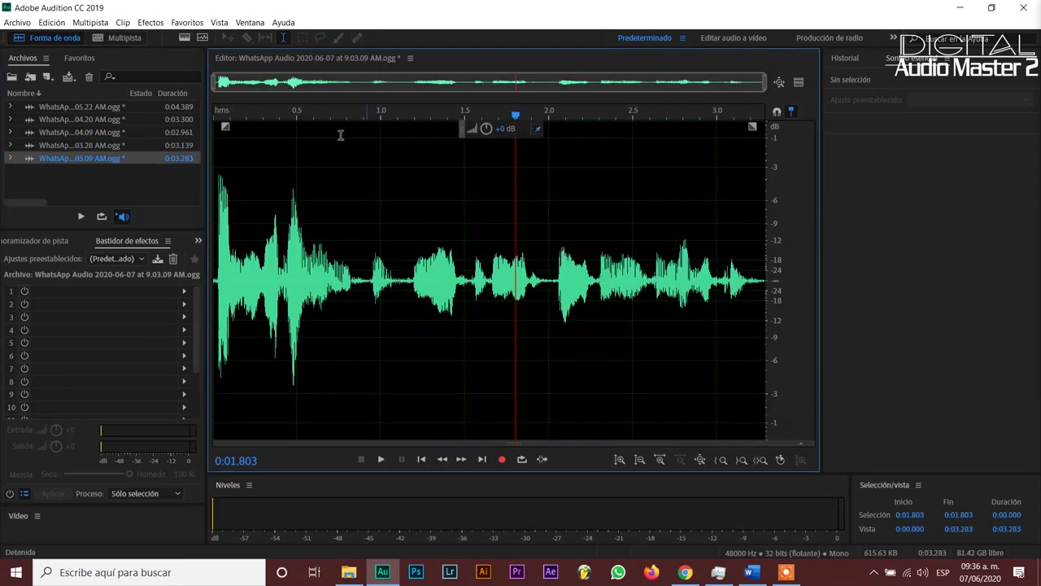
key(ctrl+a)
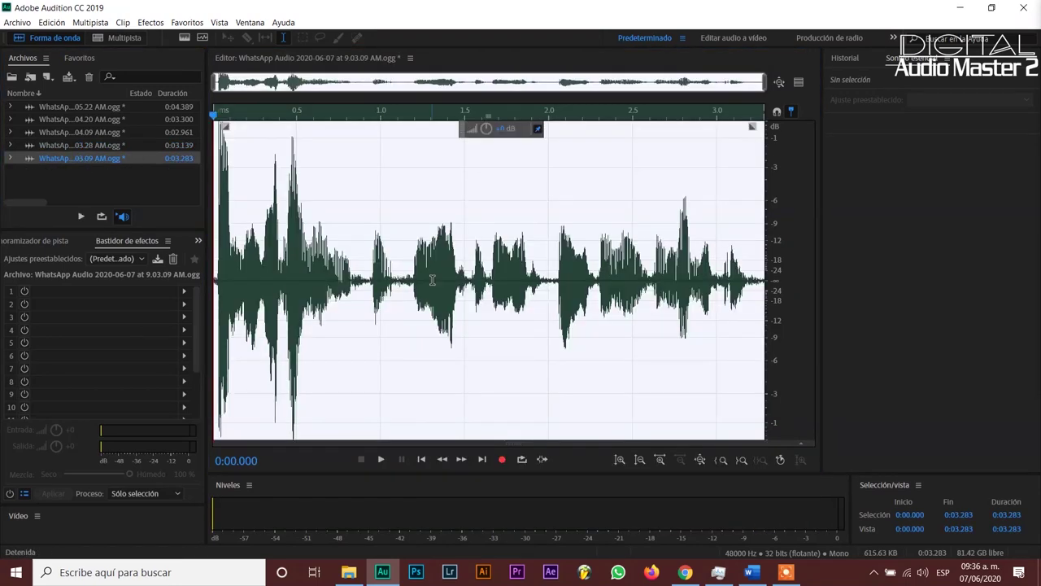
click(432, 280)
key(ctrl+a)
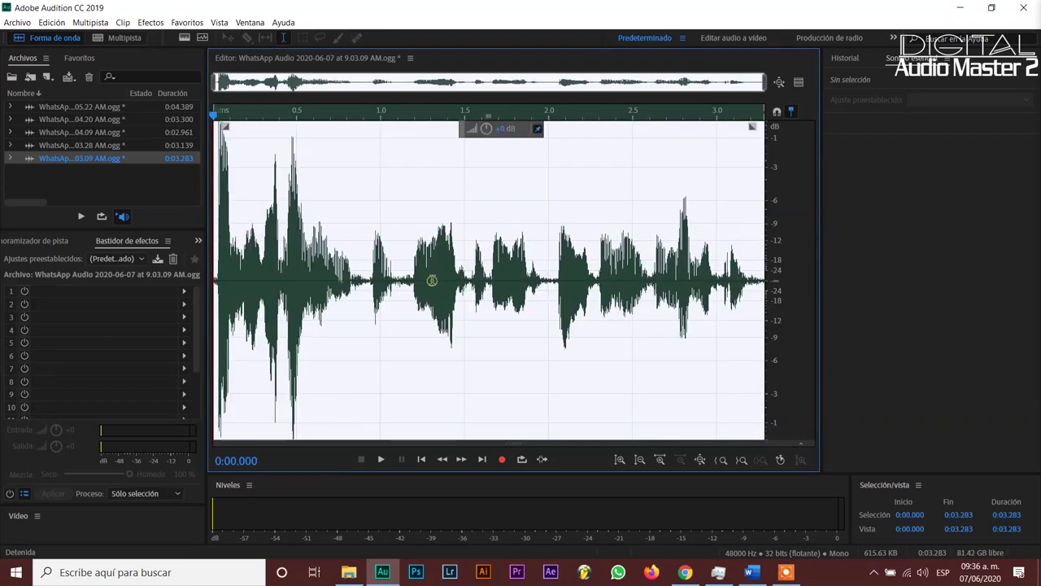
right_click(432, 280)
mouse_move(521, 315)
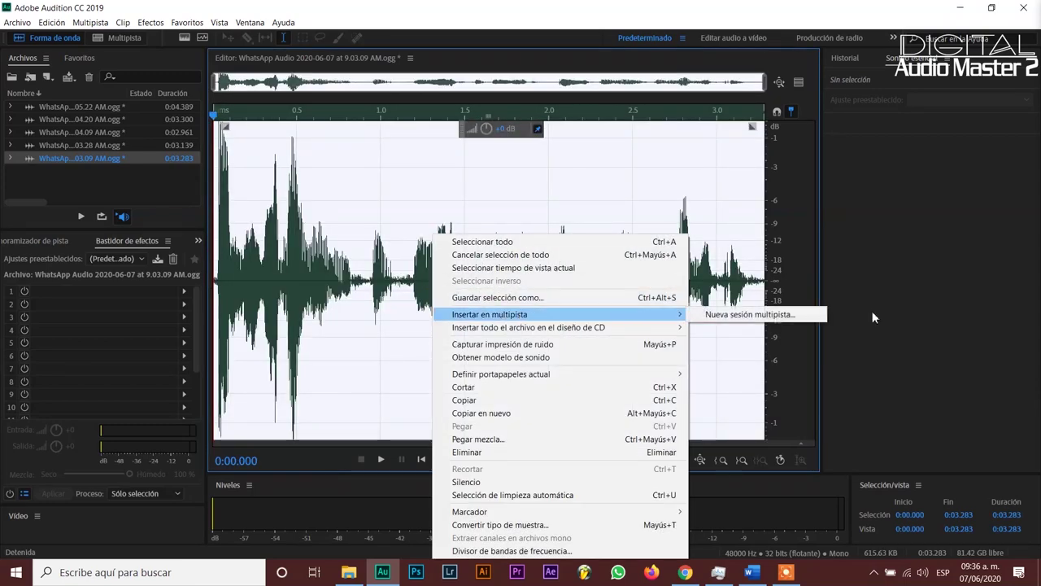
click(787, 314)
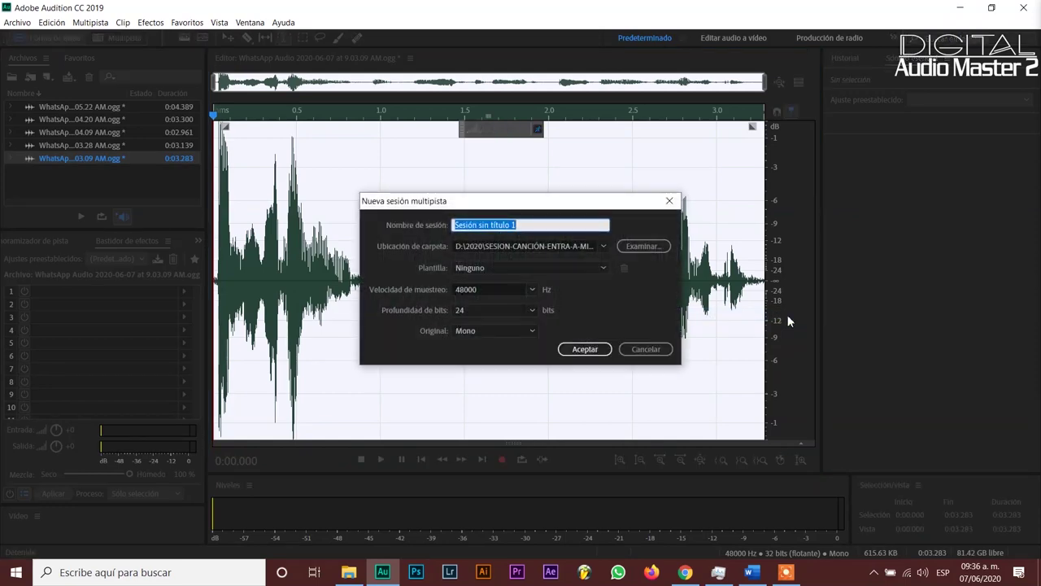
click(593, 352)
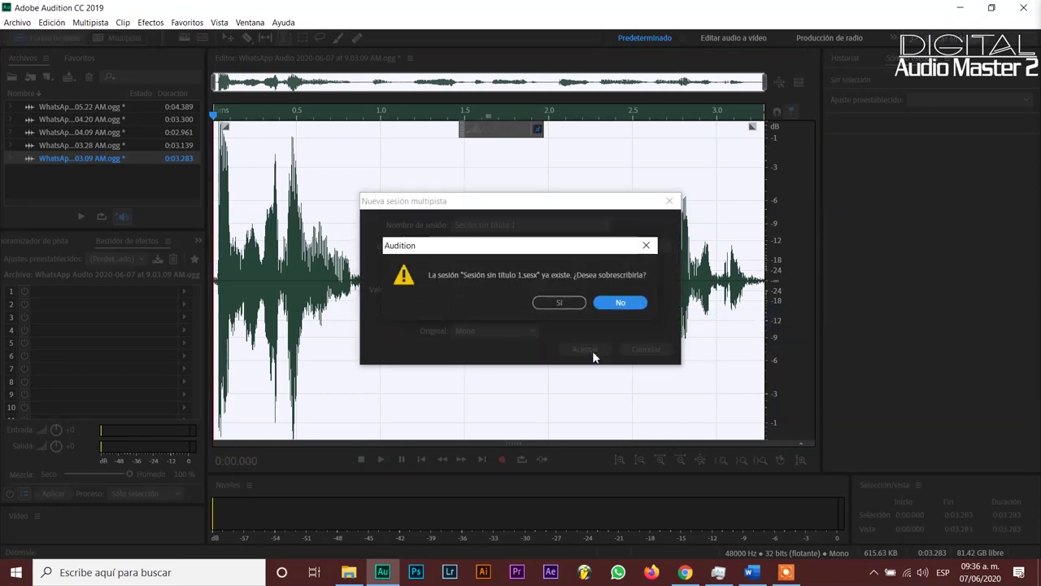
click(560, 305)
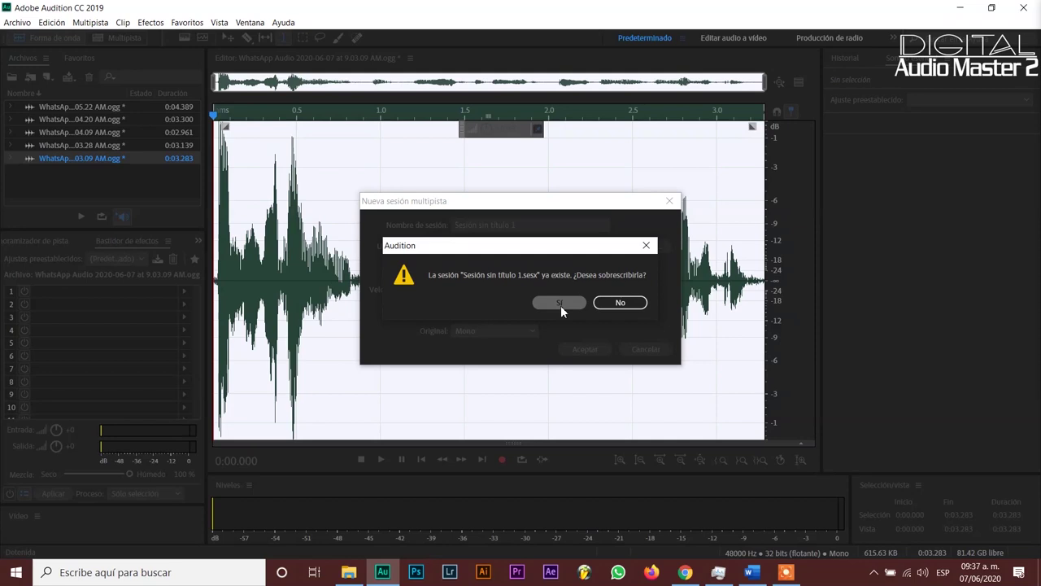
click(646, 244)
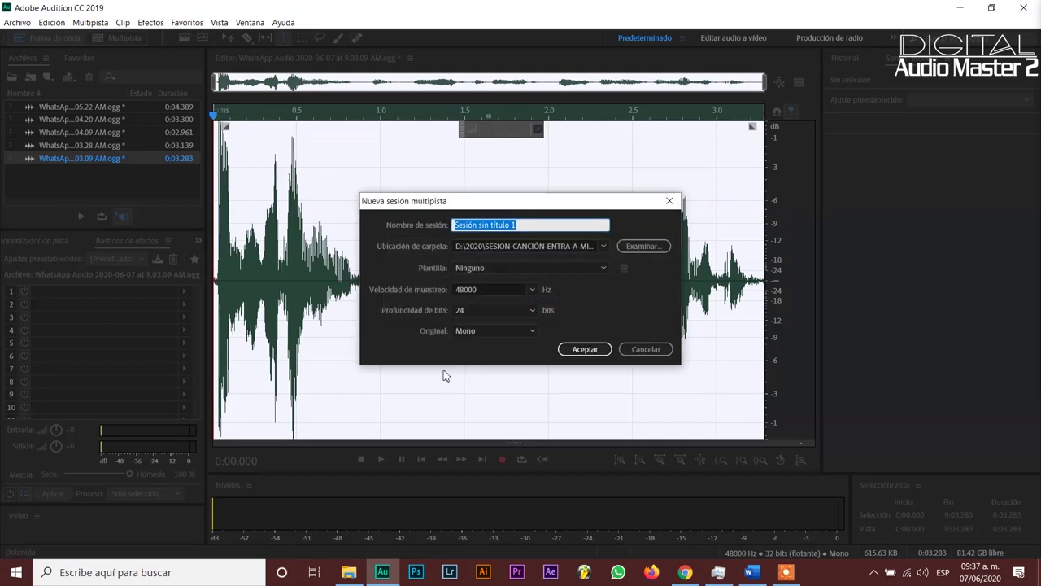
click(670, 200)
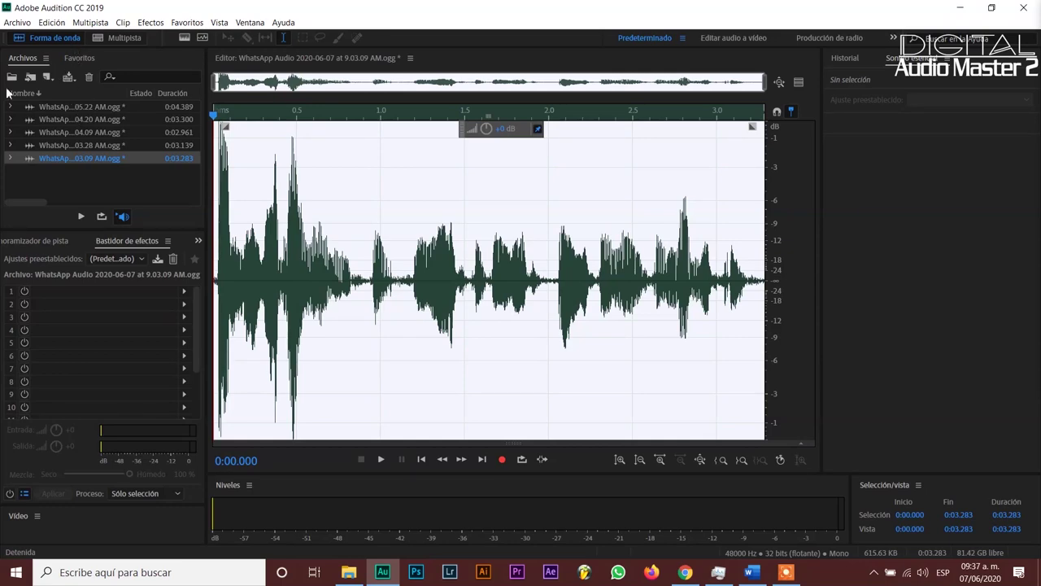
click(17, 22)
mouse_move(40, 39)
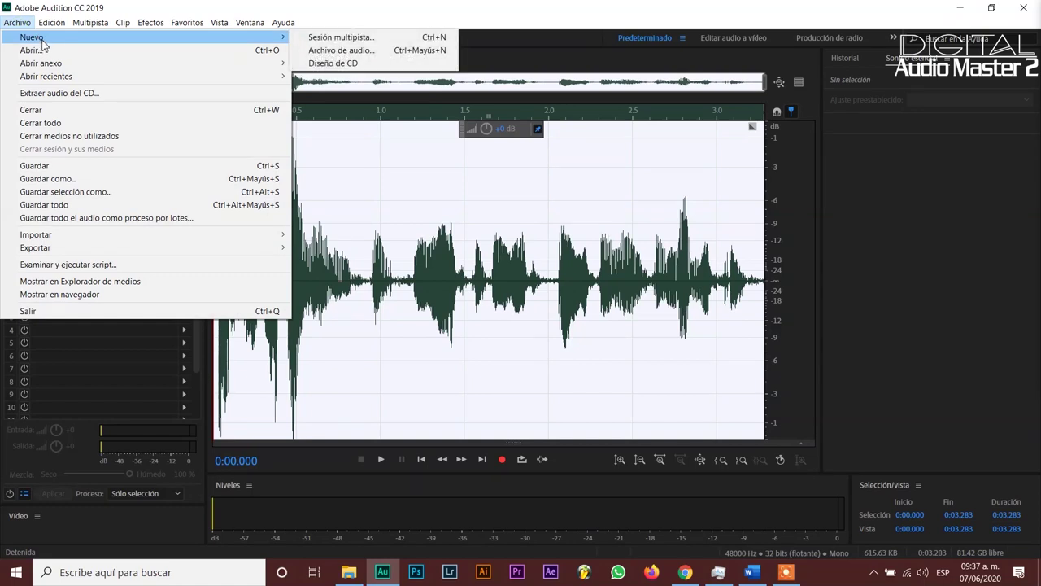
click(360, 19)
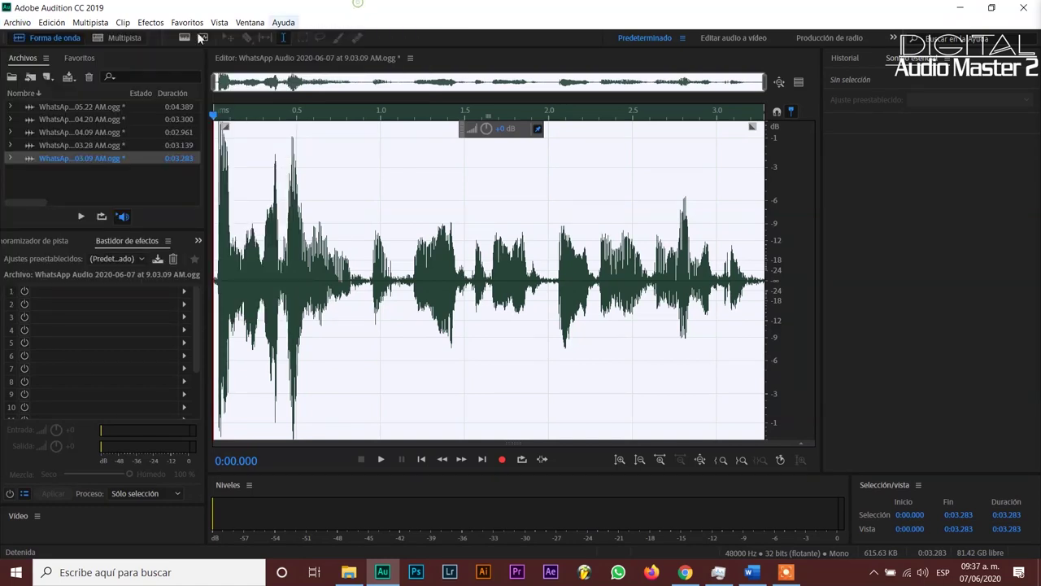
click(47, 76)
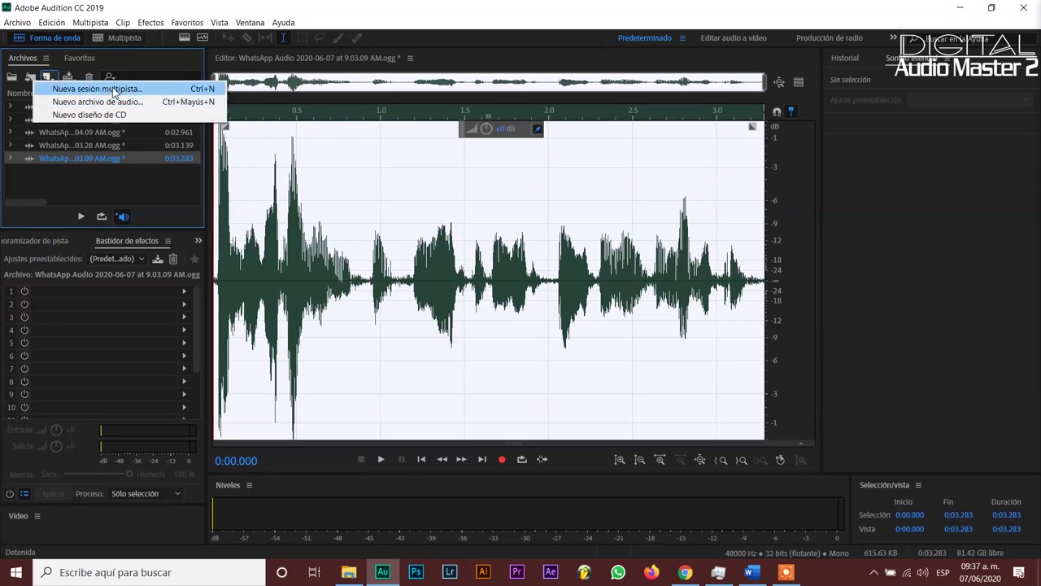
click(407, 182)
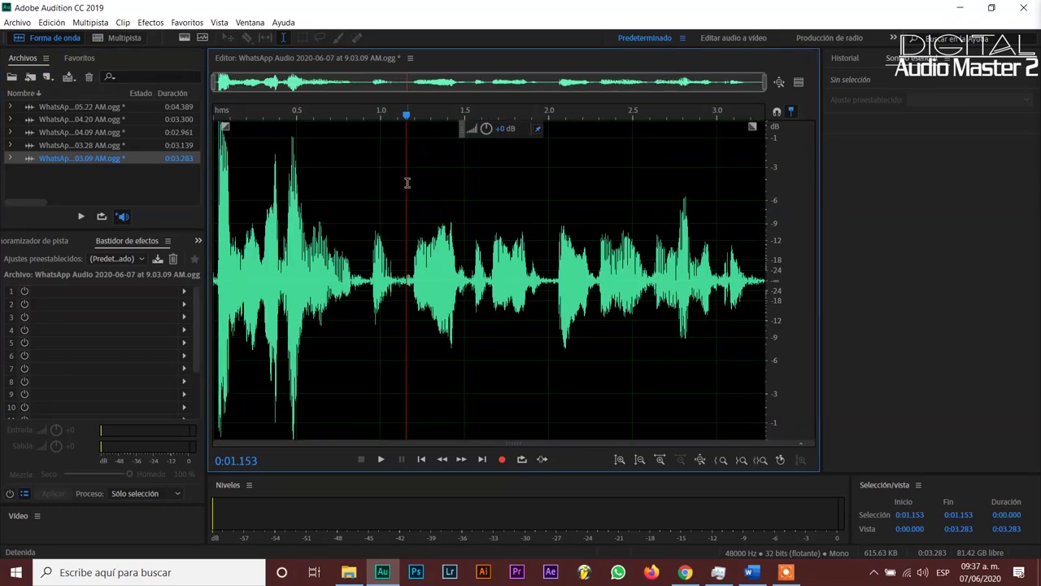
Create a stereo multitrack session named ejemplo-spot at 48000 Hz and 24 bits in the voces whatsapp folder inside tem-basura on the desktop
key(ctrl+n)
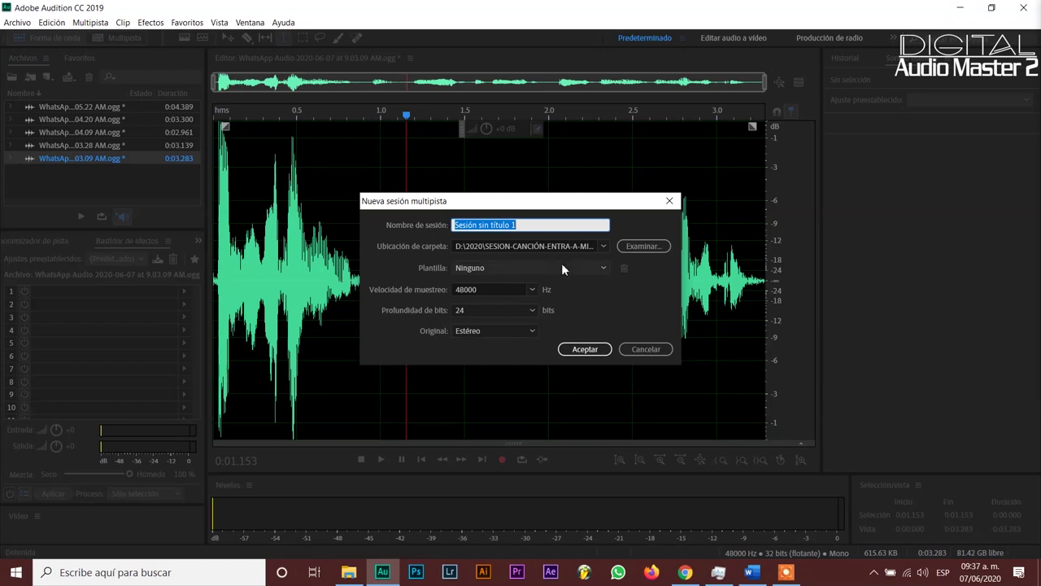
text(ejemplo-spot)
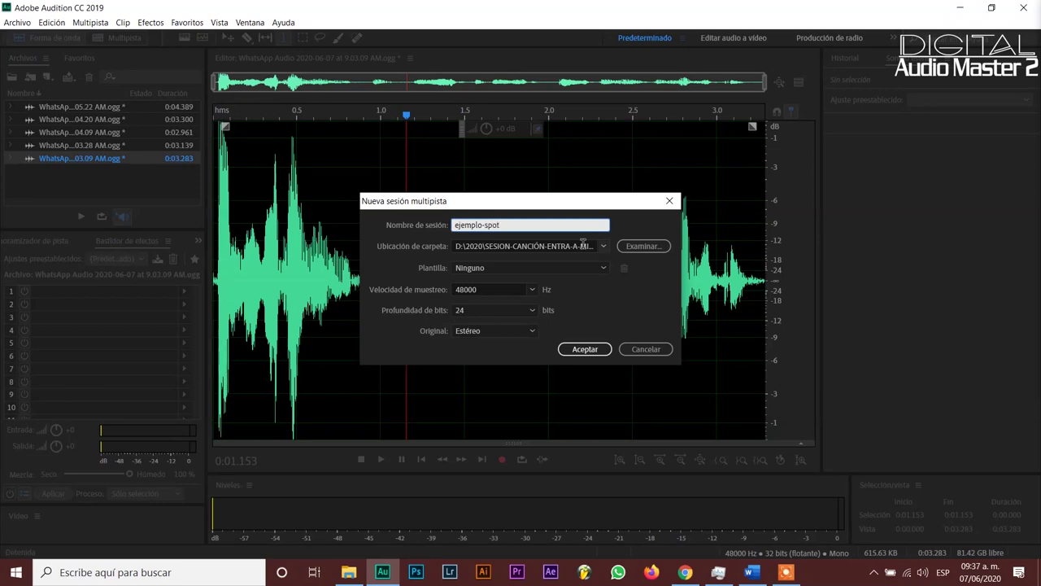
click(650, 248)
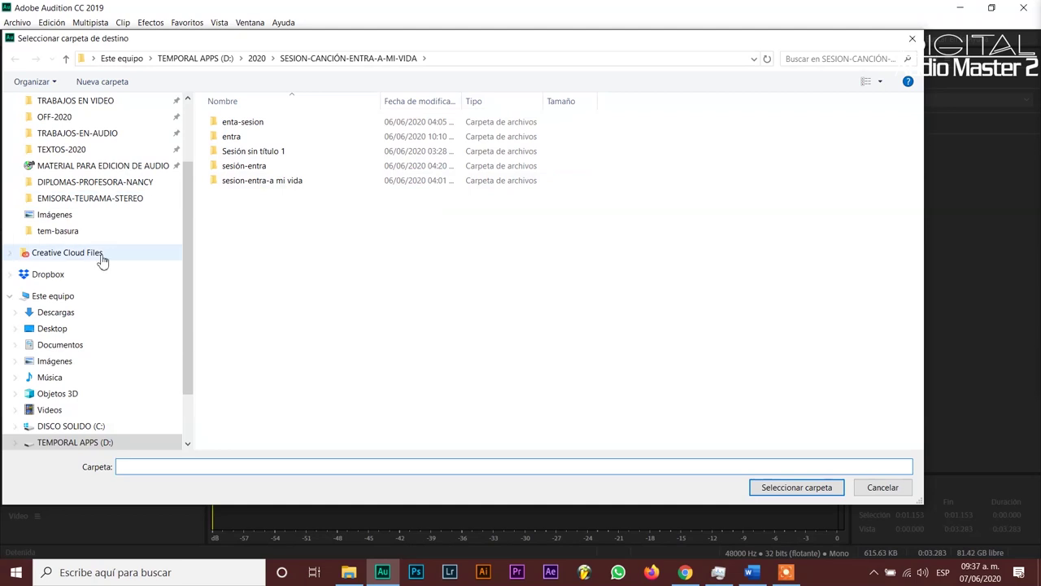
scroll(89, 211, up, 3)
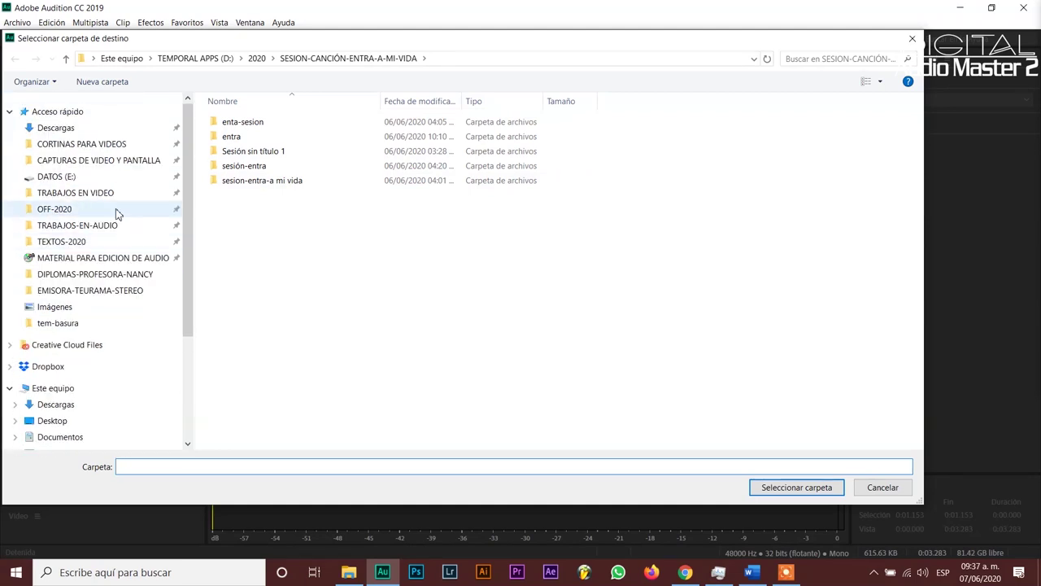
scroll(89, 268, down, 3)
click(73, 330)
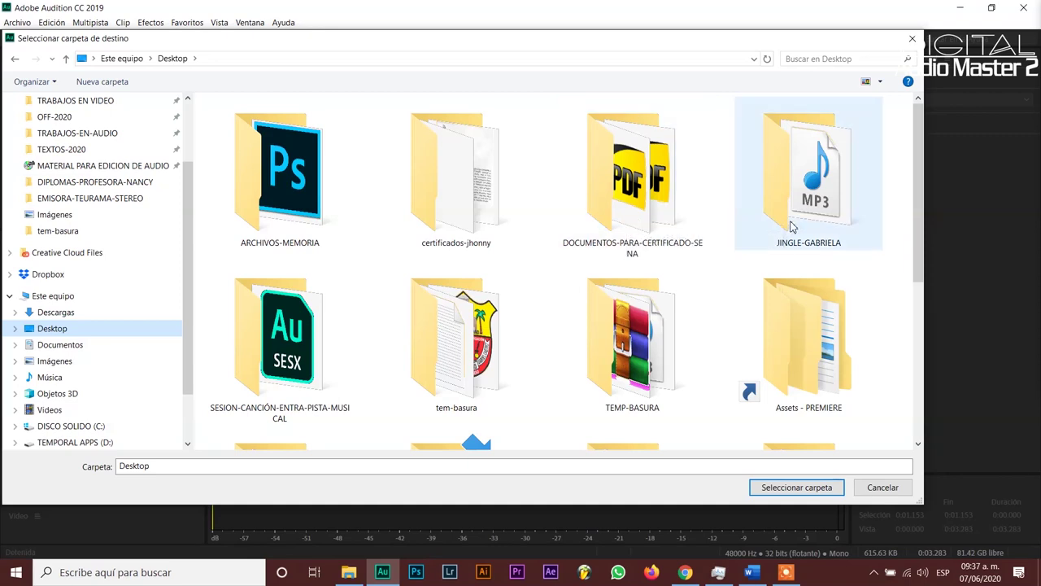
scroll(809, 203, down, 2)
double_click(478, 244)
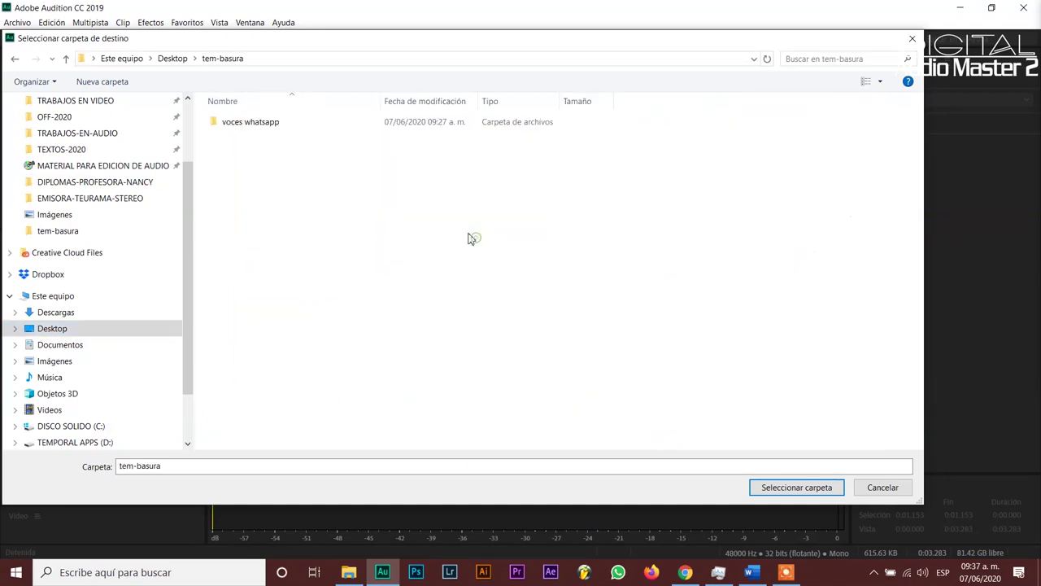
double_click(268, 123)
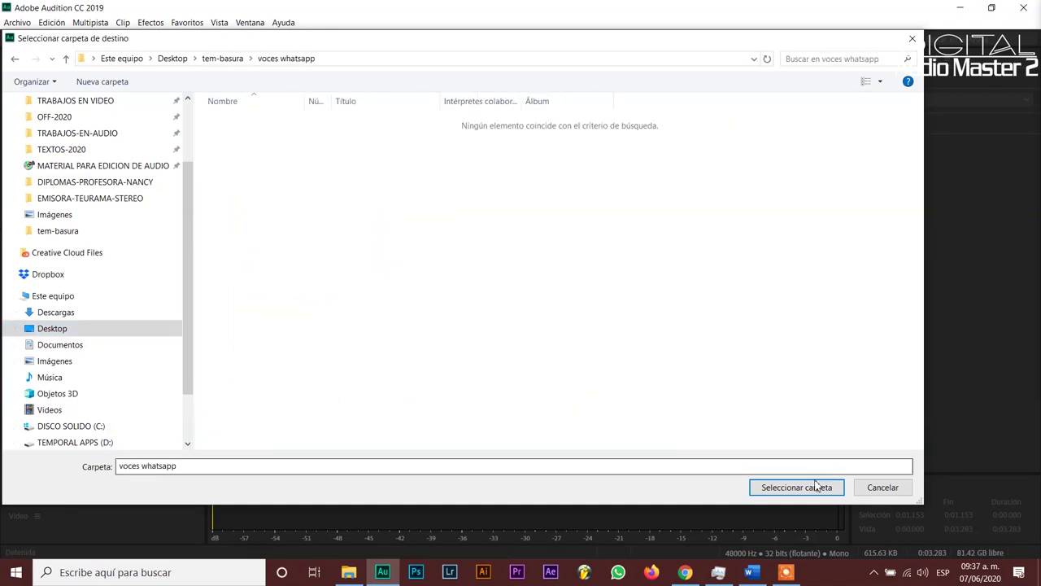
click(801, 487)
click(602, 354)
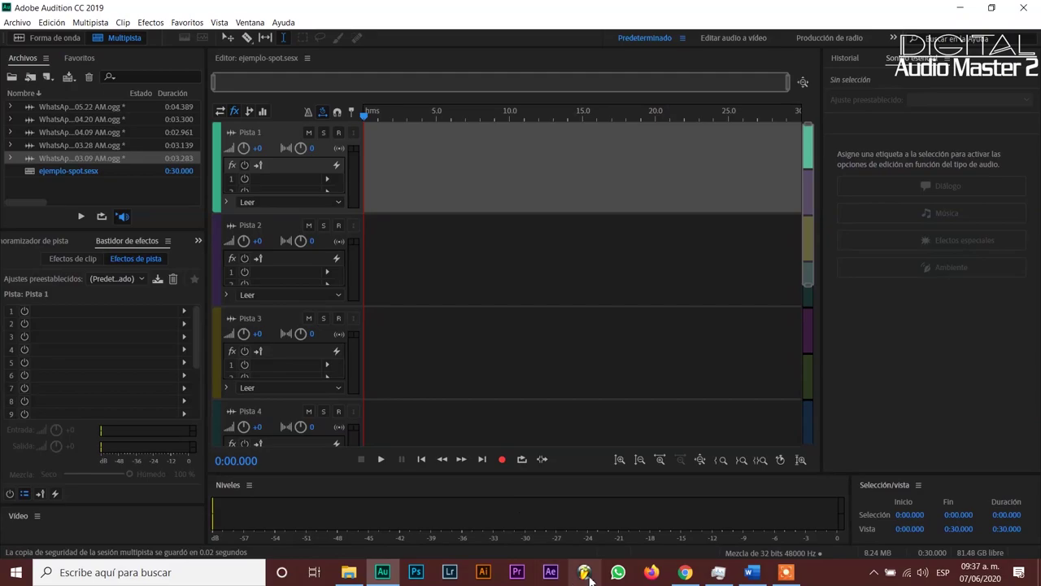
Place the 9.03.09, 9.04.09 and 9.03.28 AM recordings on tracks 1, 2 and 3, with track 2's clip split around the track 3 clip
click(753, 573)
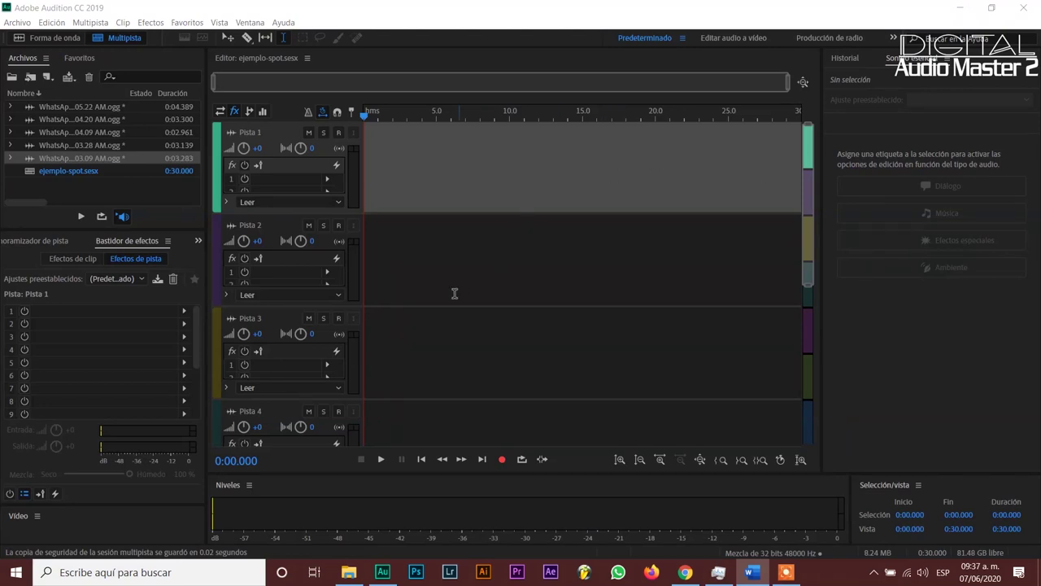
click(73, 159)
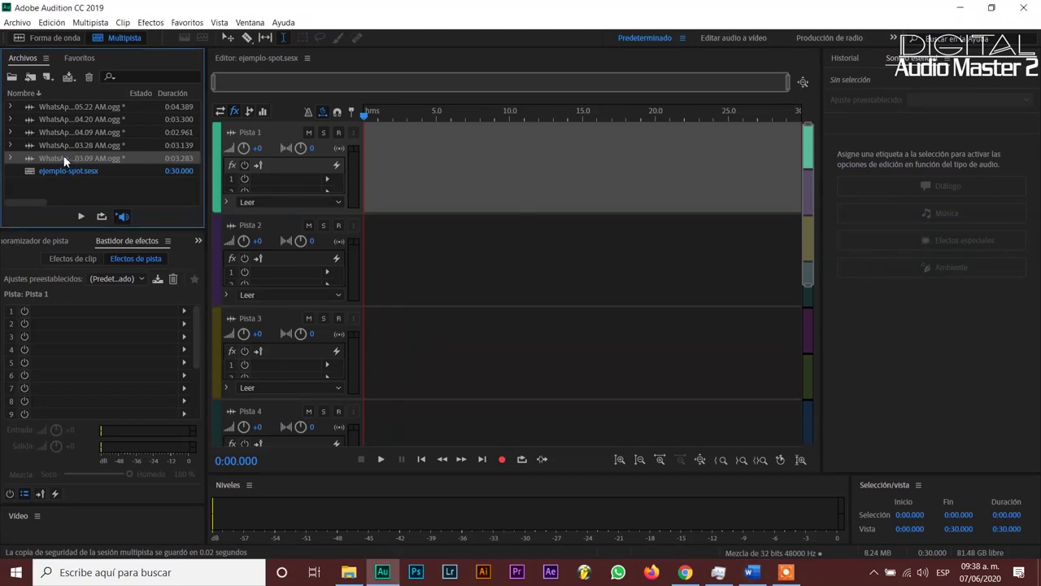
drag(59, 160, 391, 163)
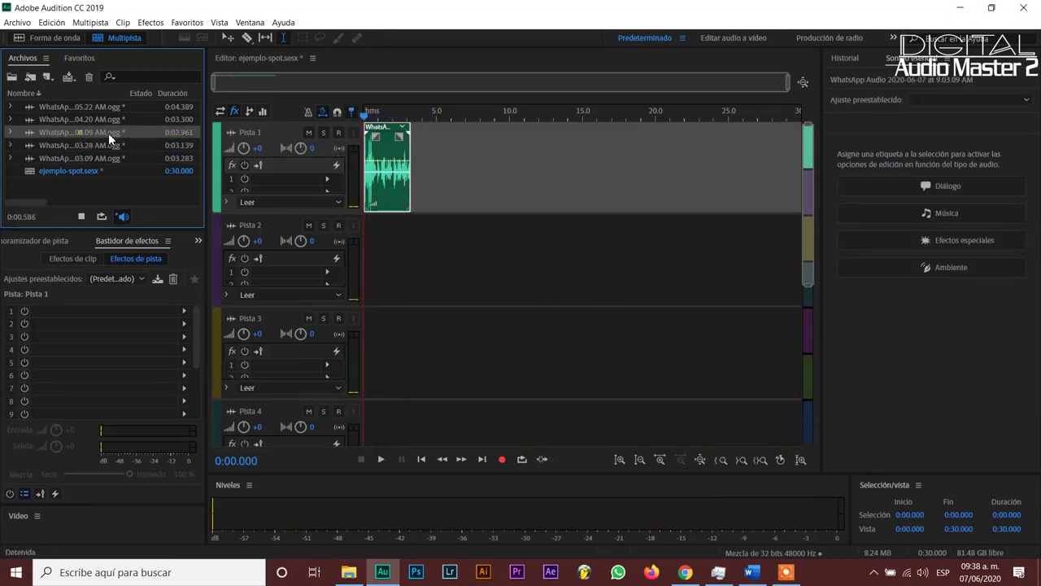
drag(108, 132, 400, 249)
scroll(412, 117, up, 5)
drag(80, 145, 454, 348)
drag(600, 260, 604, 261)
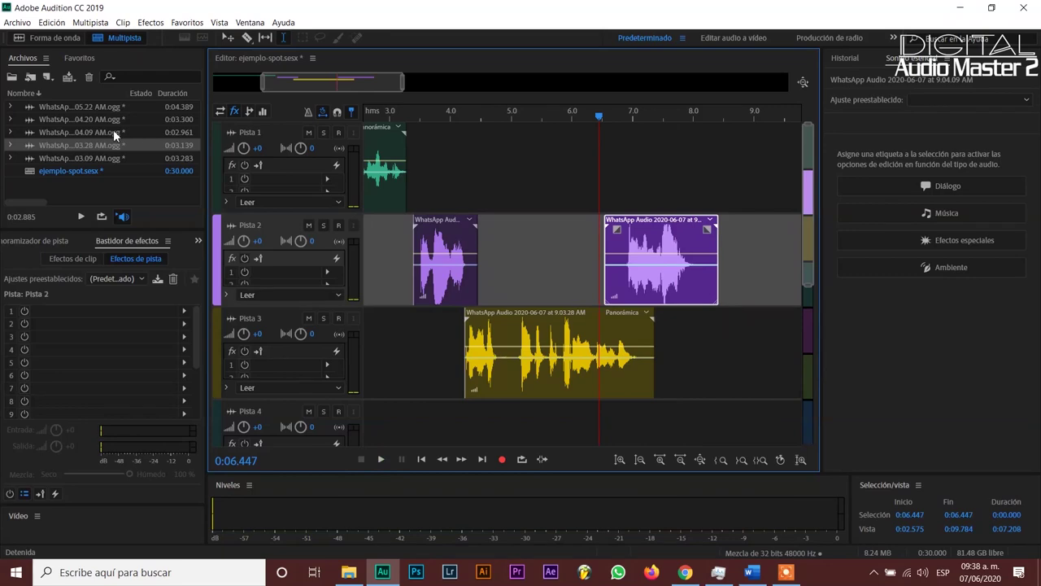
Preview the cleaned recordings by ear in Audition
key(space)
key(space)
key(space)
key(space)
Switch to WhatsApp Web and play the forwarded original voice messages in the open chat, working up to the first one
key(alt+Tab)
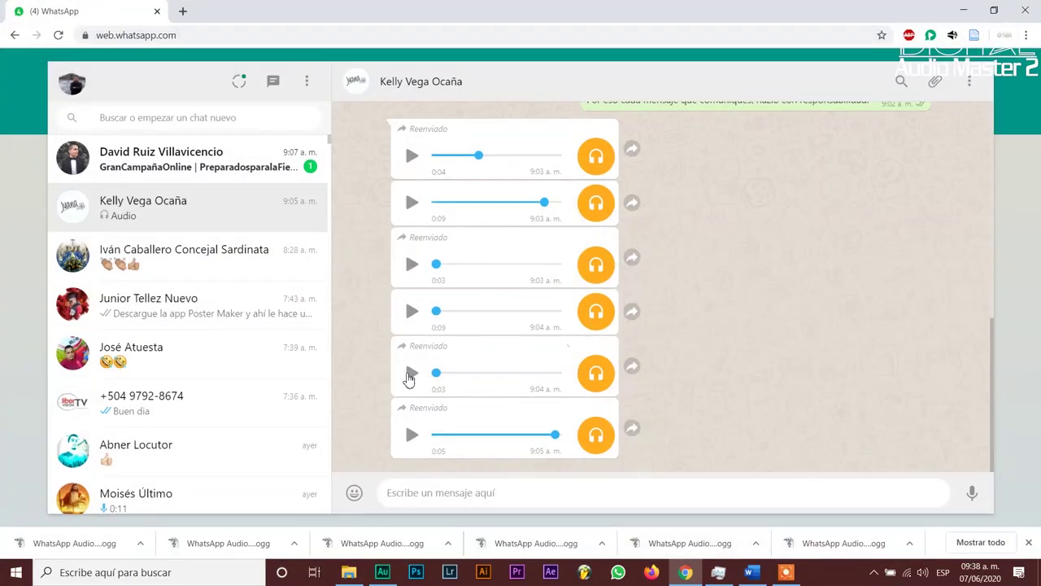
click(412, 311)
click(412, 263)
click(412, 201)
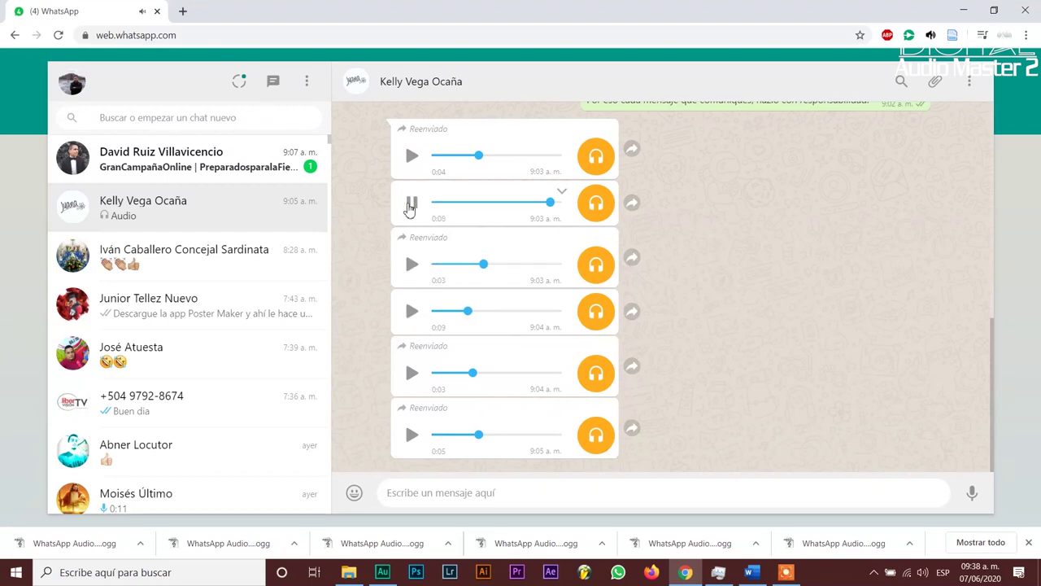
click(412, 155)
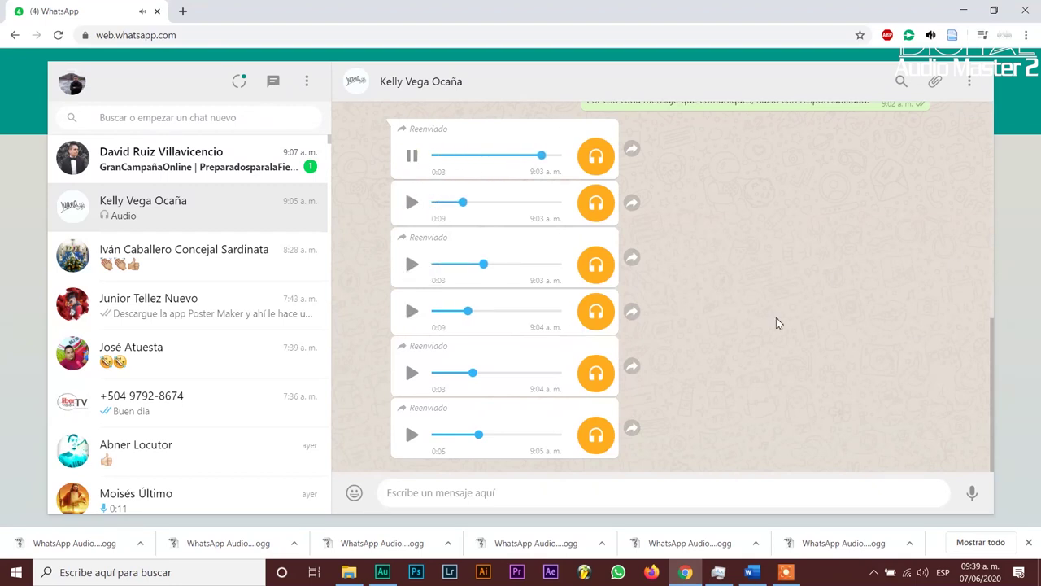
Switch back to Audition, create a stereo 32-bit float audio file at 44100 Hz and record a voice take about 8.3 seconds long
click(384, 572)
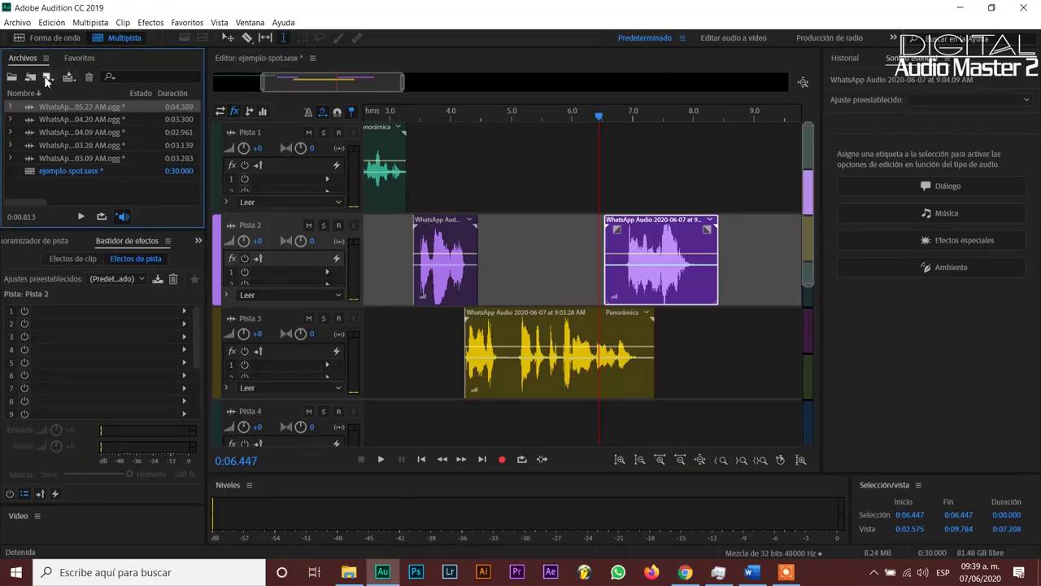
click(47, 78)
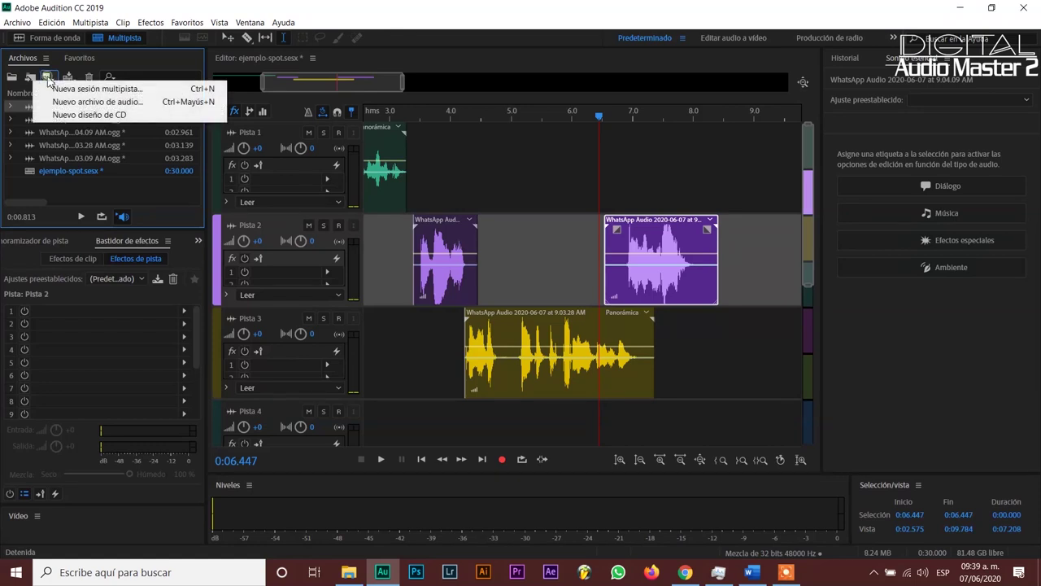
click(98, 102)
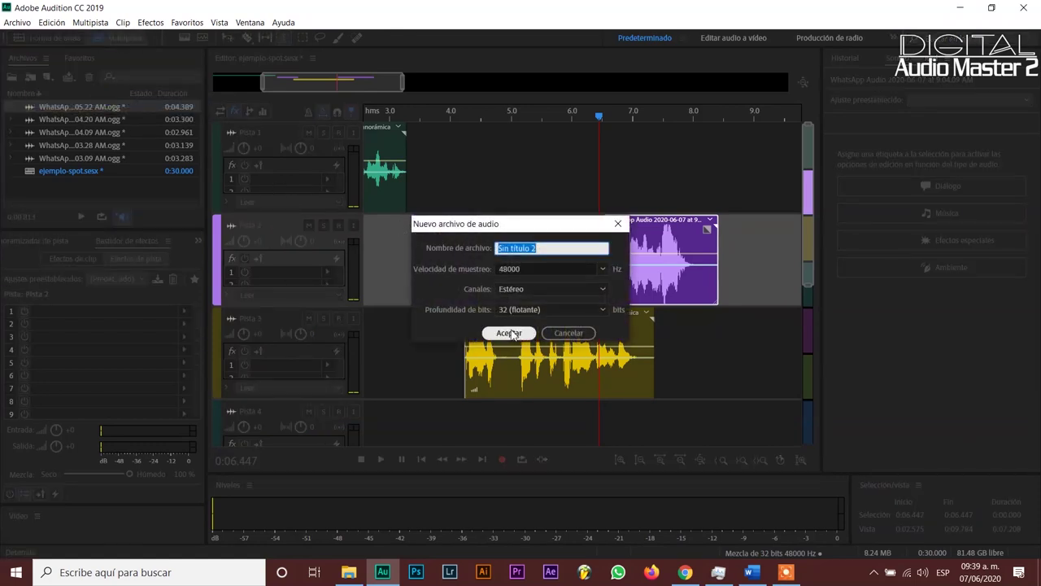
click(602, 269)
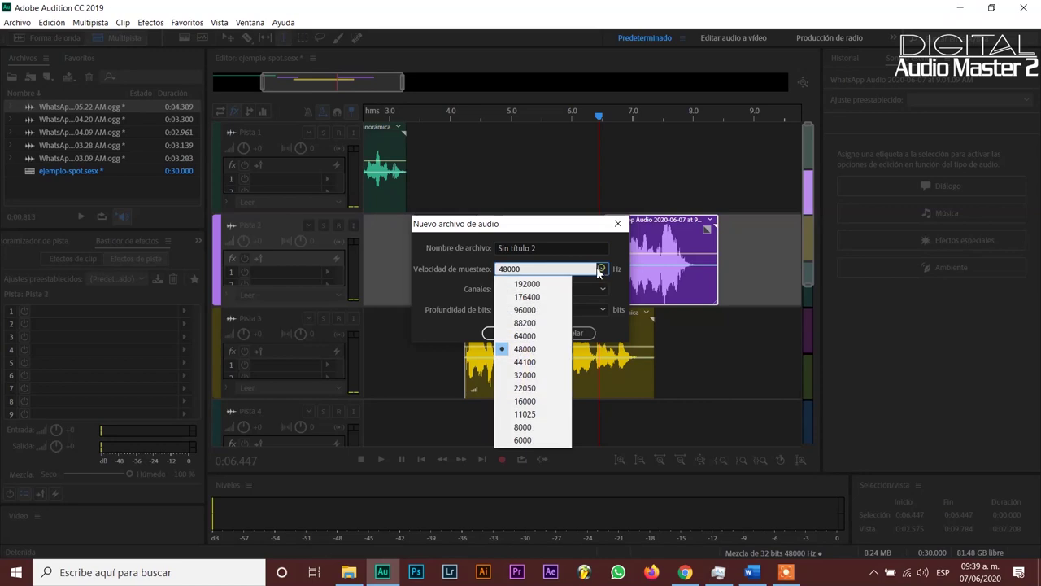
click(530, 364)
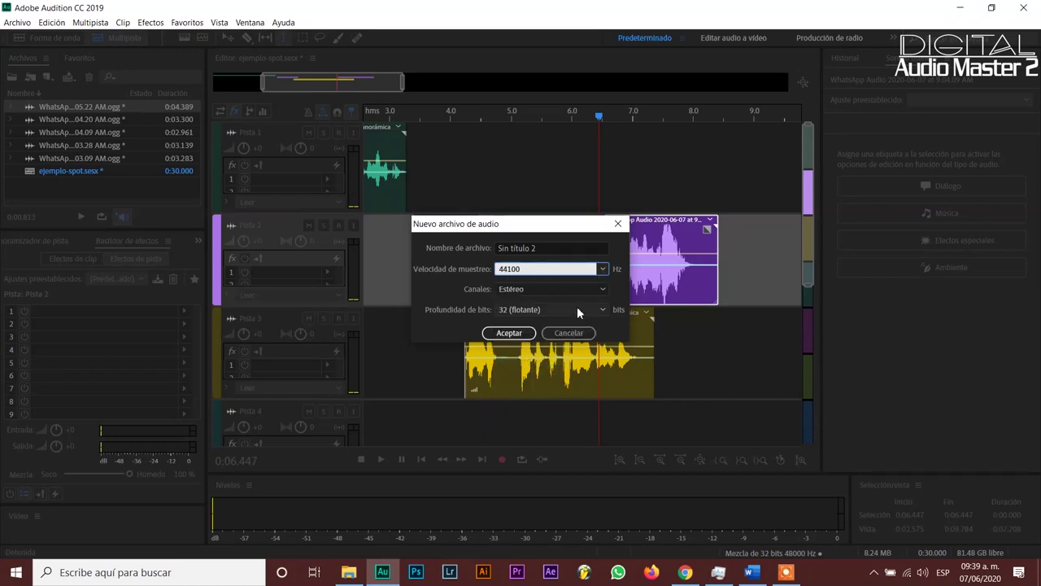
click(509, 333)
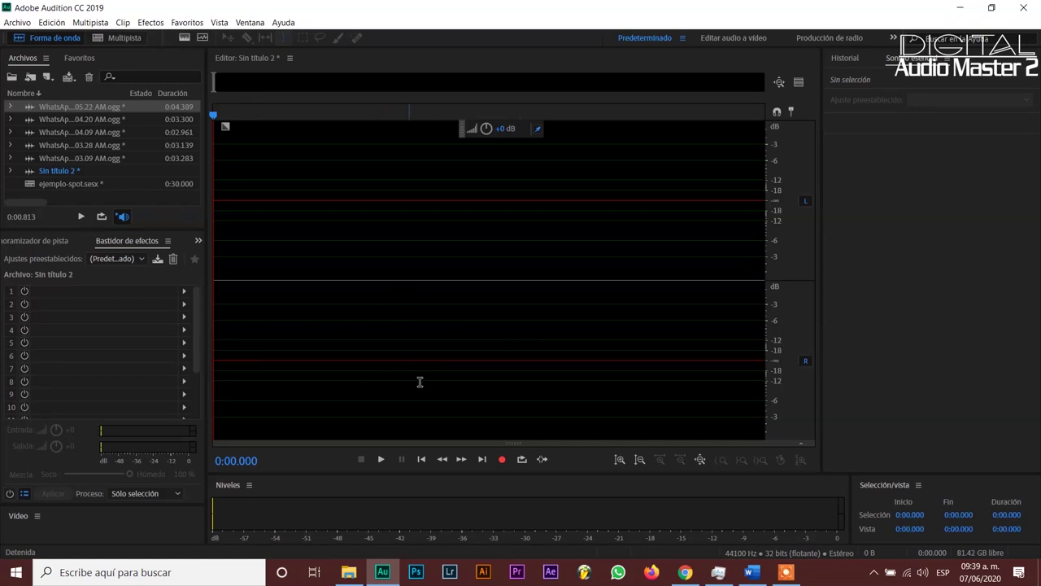
click(501, 460)
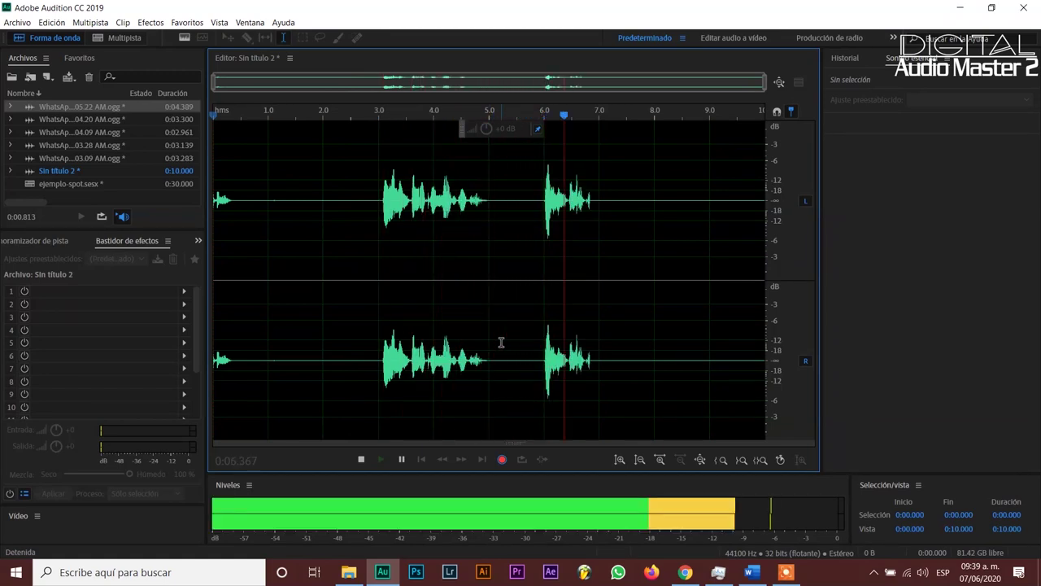
key(space)
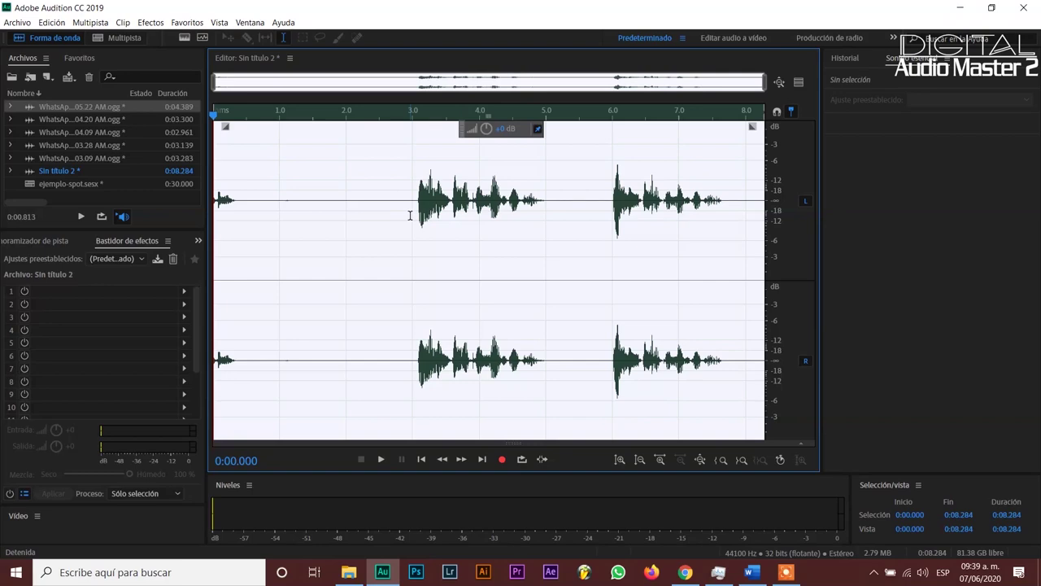
Play the new voice take and delete its first 2.97 seconds, up to just before the second phrase
click(415, 216)
key(space)
shift+click(411, 217)
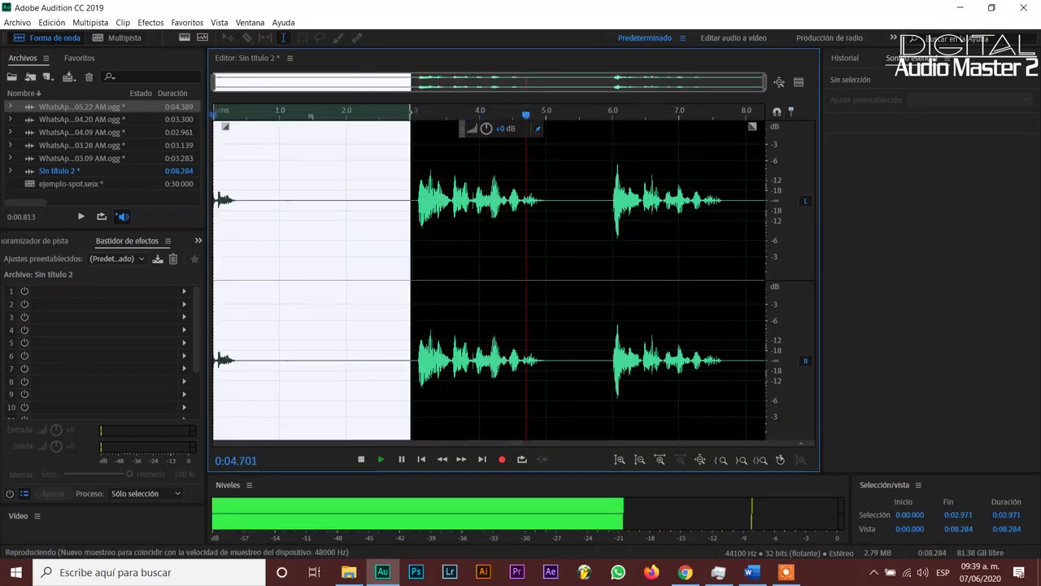
key(Delete)
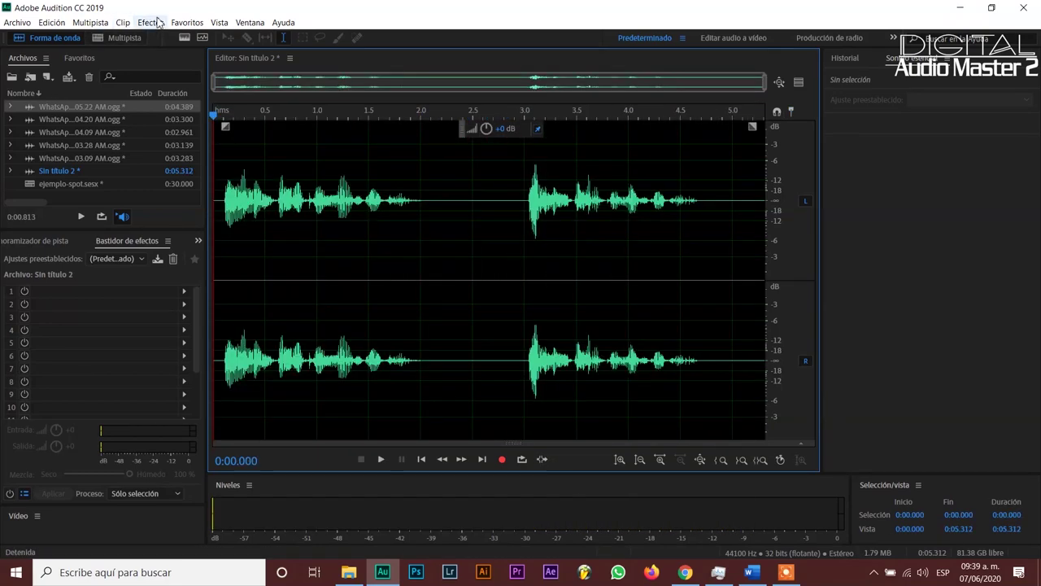
Apply the multiband compressor (Compresor multibanda) to the entire trimmed voice take
click(157, 22)
mouse_move(281, 168)
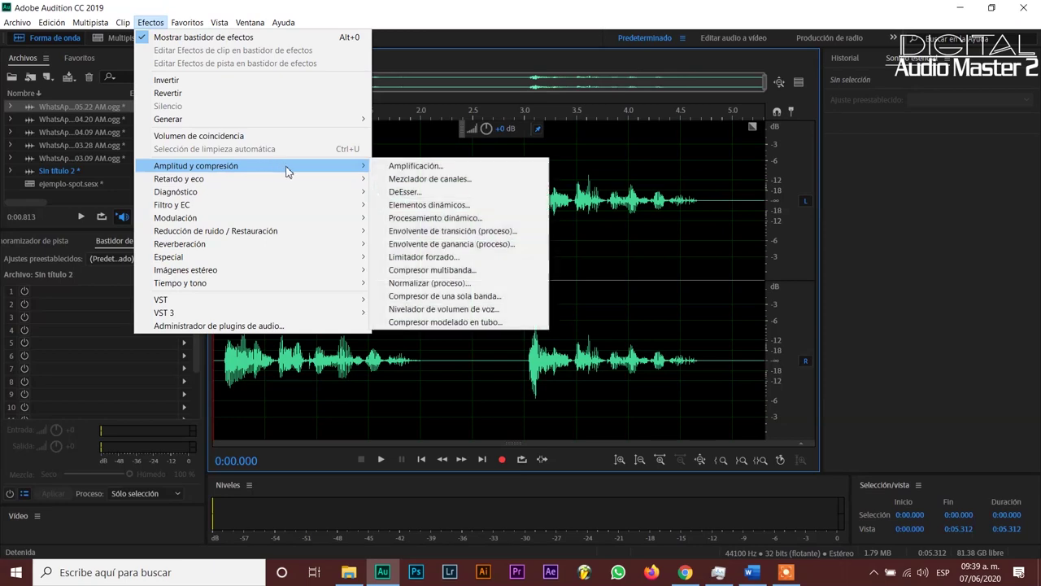
click(439, 269)
key(Return)
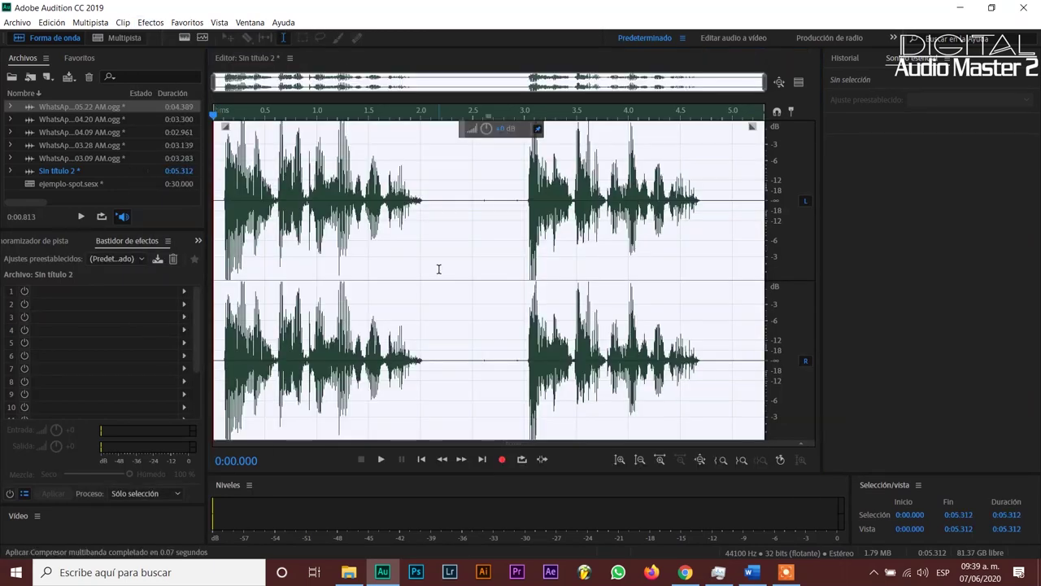
Play the compressed take, then delete its first 2.975 seconds and the last 0.496 seconds of silence to keep only the final phrase
key(space)
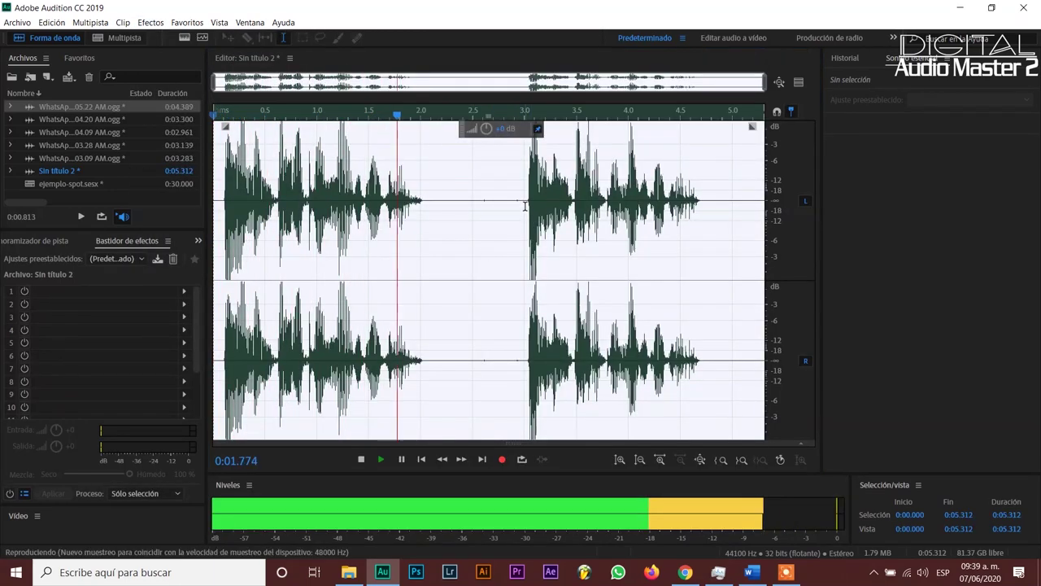
drag(521, 203, 59, 203)
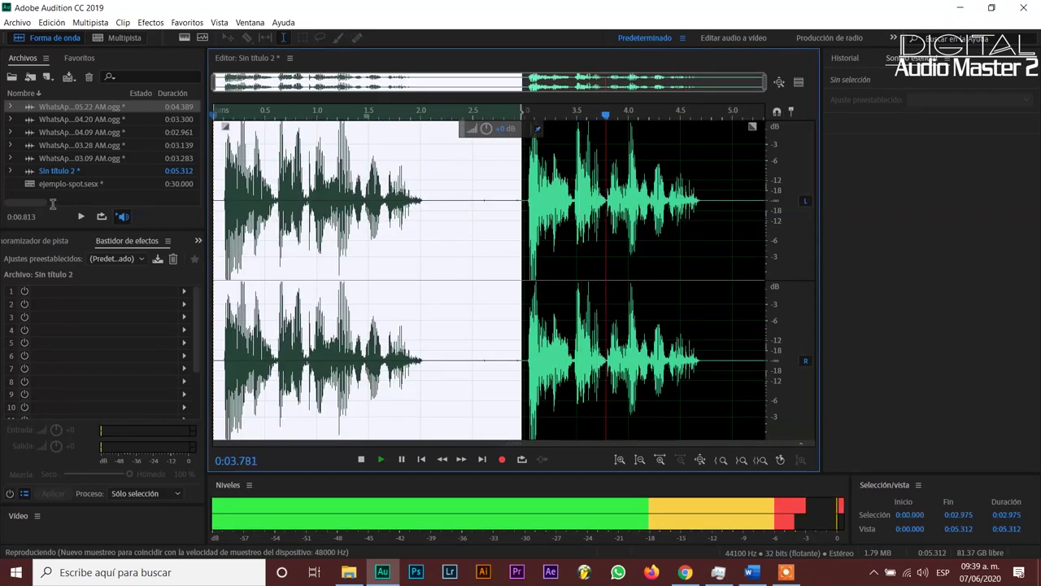
key(Delete)
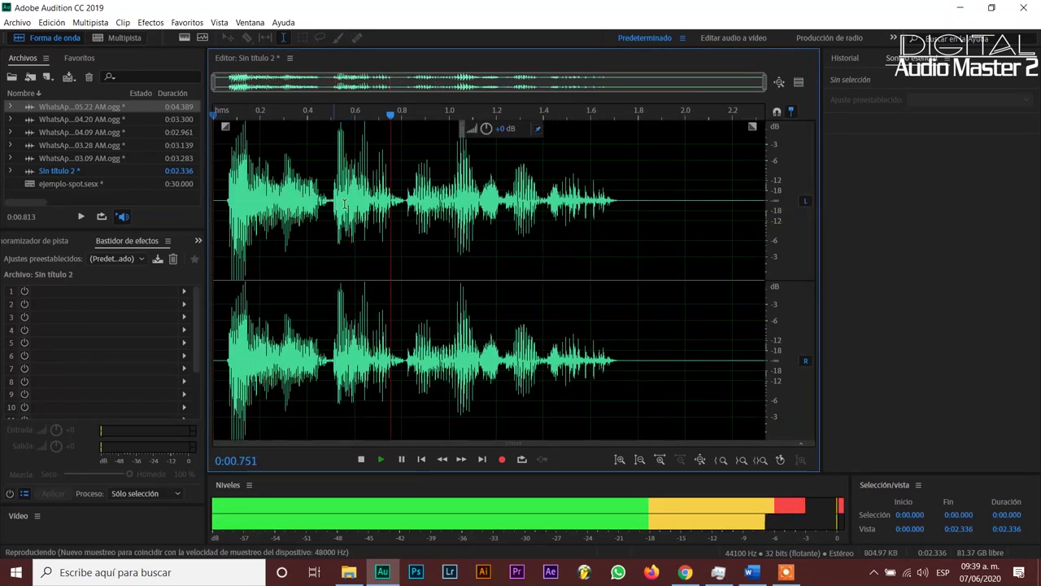
drag(757, 192, 648, 189)
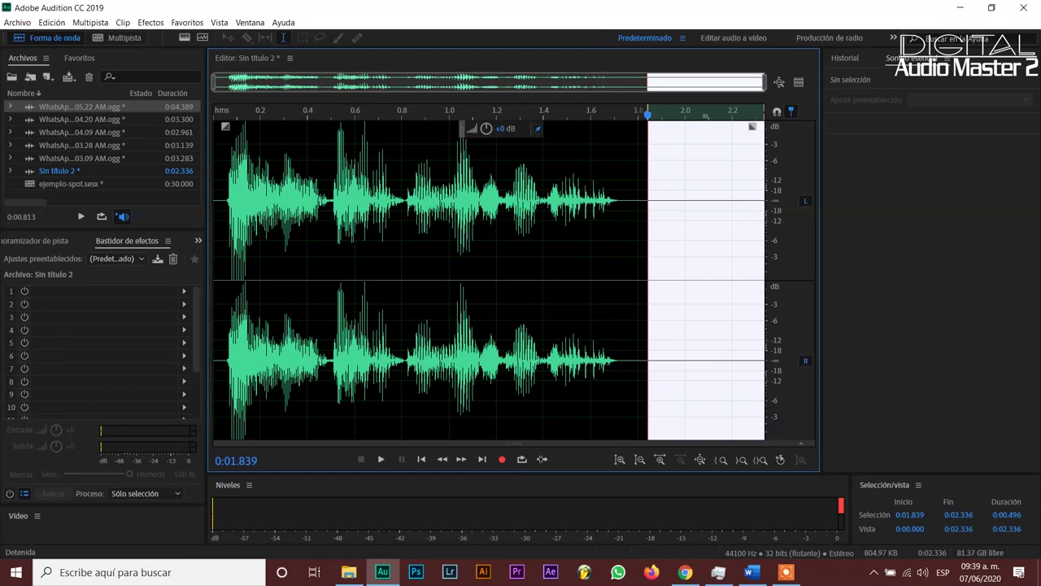
key(Delete)
Insert the whole trimmed take into the ejemplo-spot multitrack session, accepting a copy converted to the session's sample rate
double_click(414, 236)
right_click(416, 236)
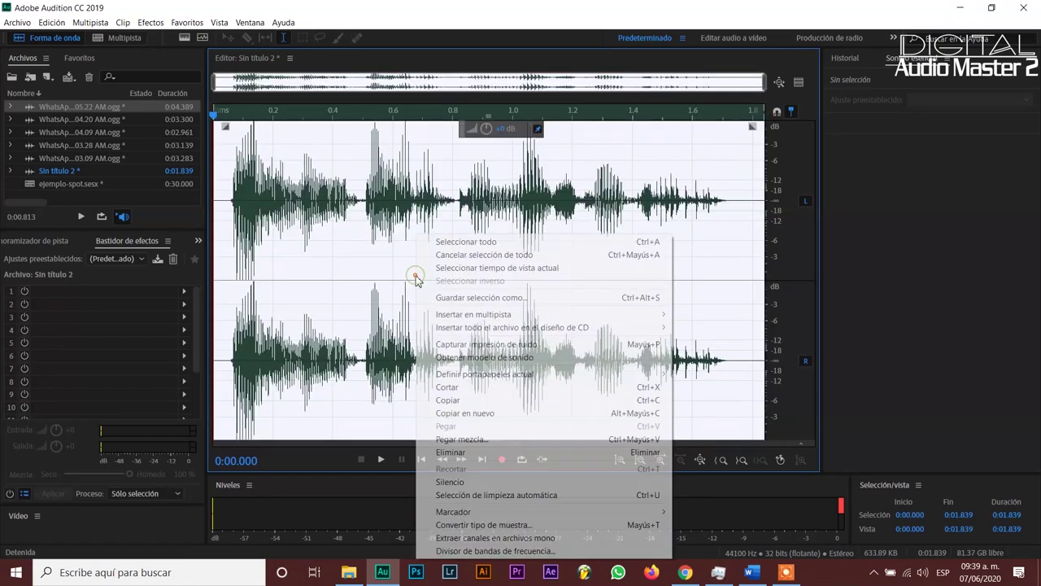
mouse_move(514, 314)
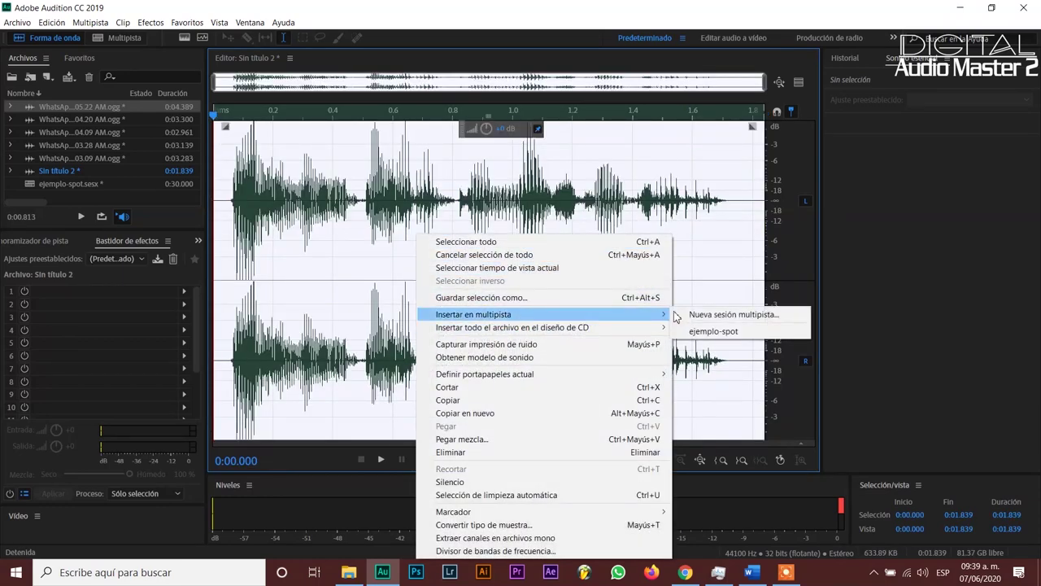
click(727, 332)
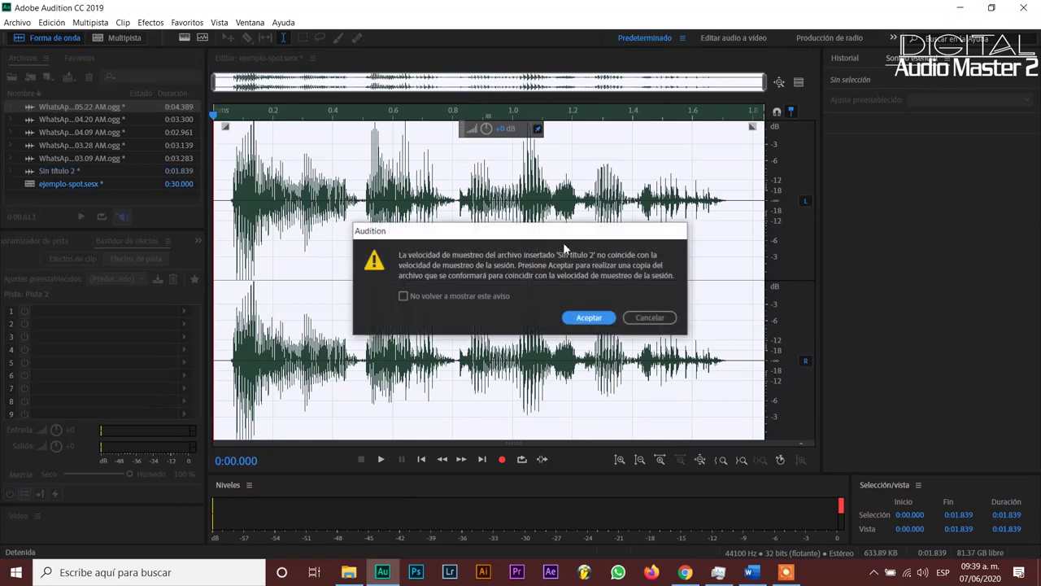
click(589, 317)
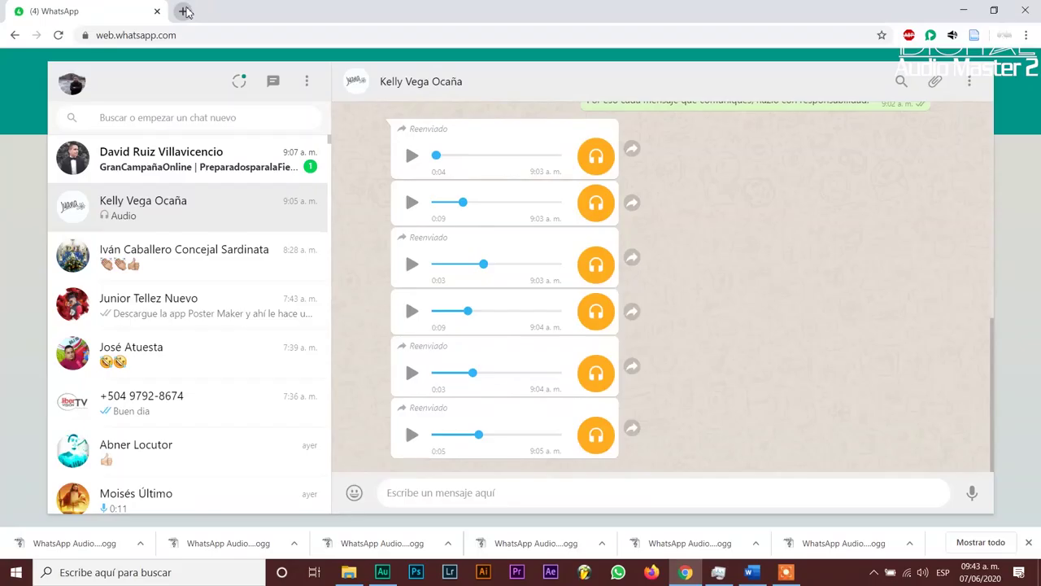
Search for "youtube audio library" in a new browser tab and open YouTube's Biblioteca de audio at the free music
click(186, 6)
click(200, 37)
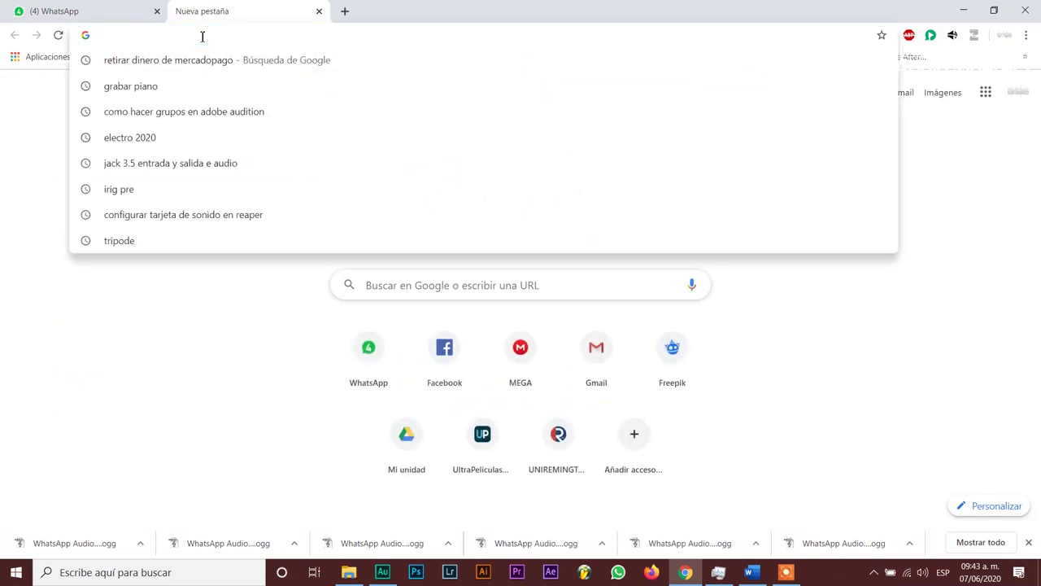
text(you)
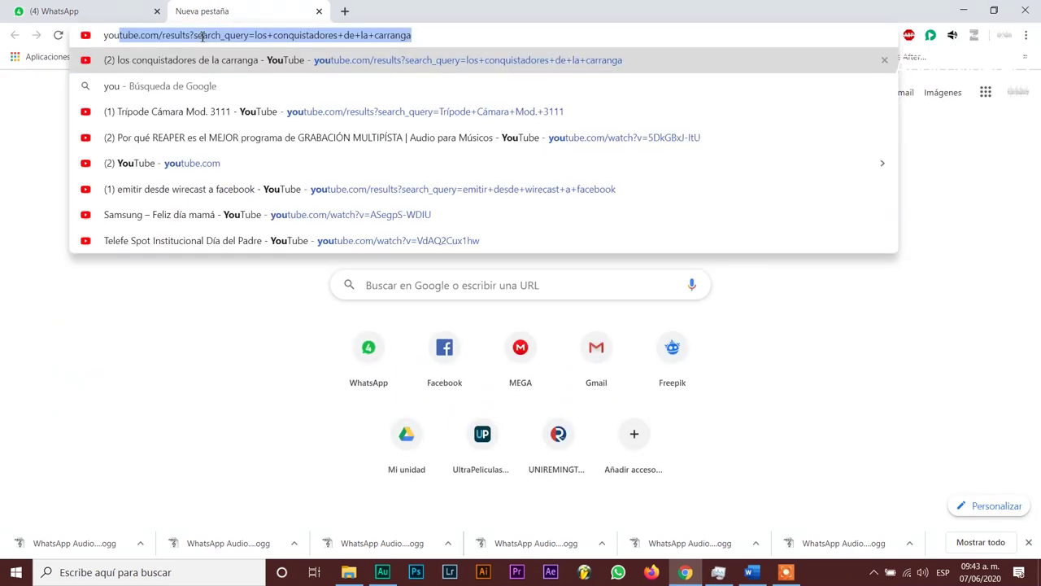
key(BackSpace)
key(BackSpace)
key(BackSpace)
key(BackSpace)
text(youtu)
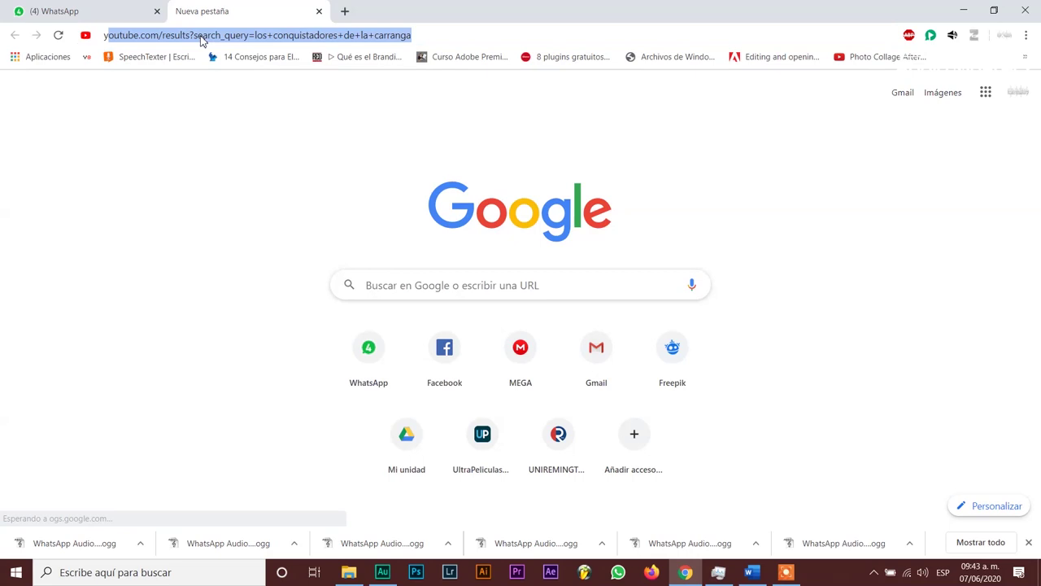
text(be audio )
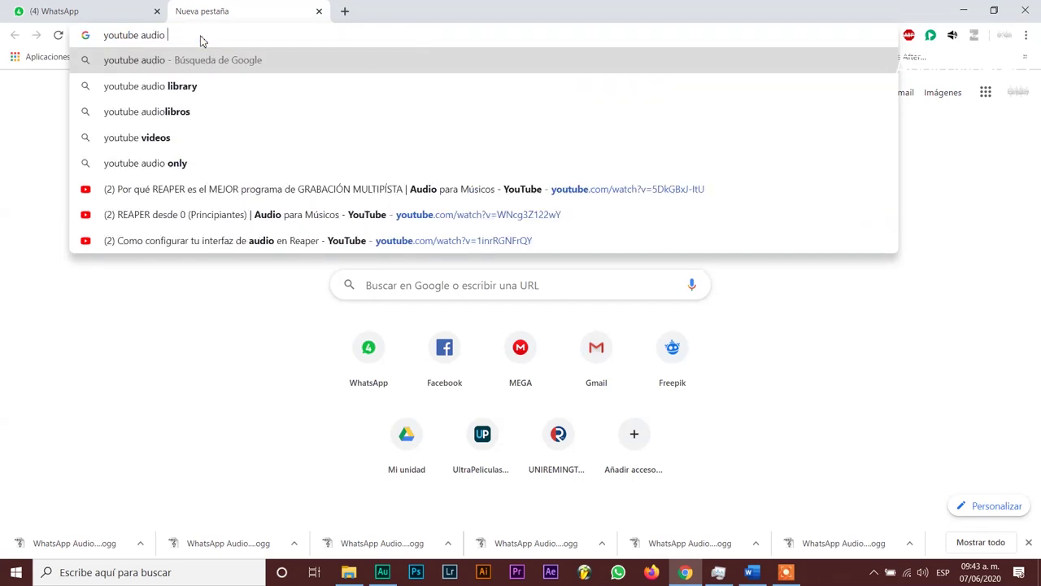
text(library)
key(Return)
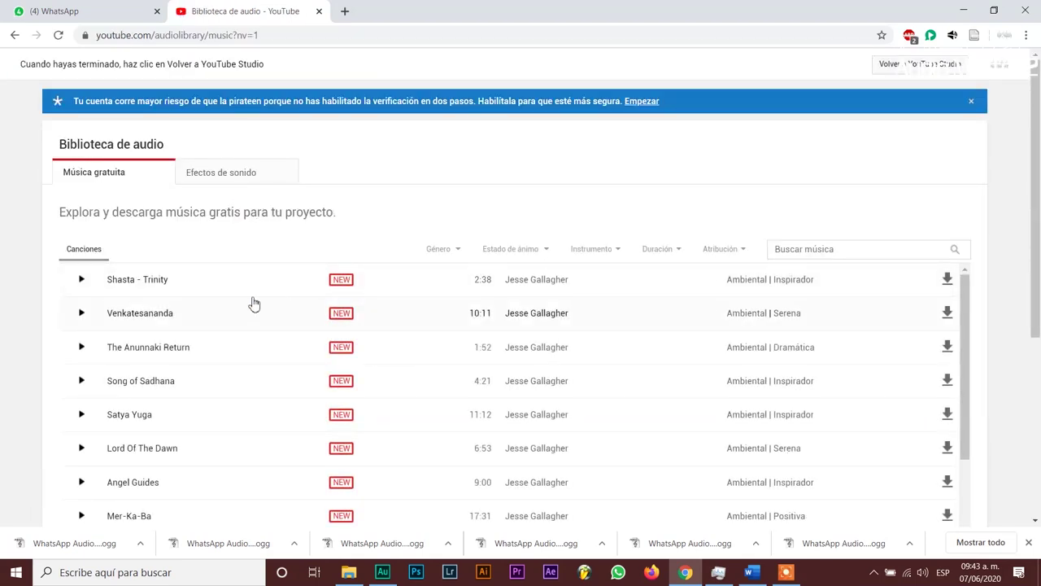
Listen to the songs Shasta - Trinity and The Anunnaki Return in the free music list, then stop playback
click(82, 280)
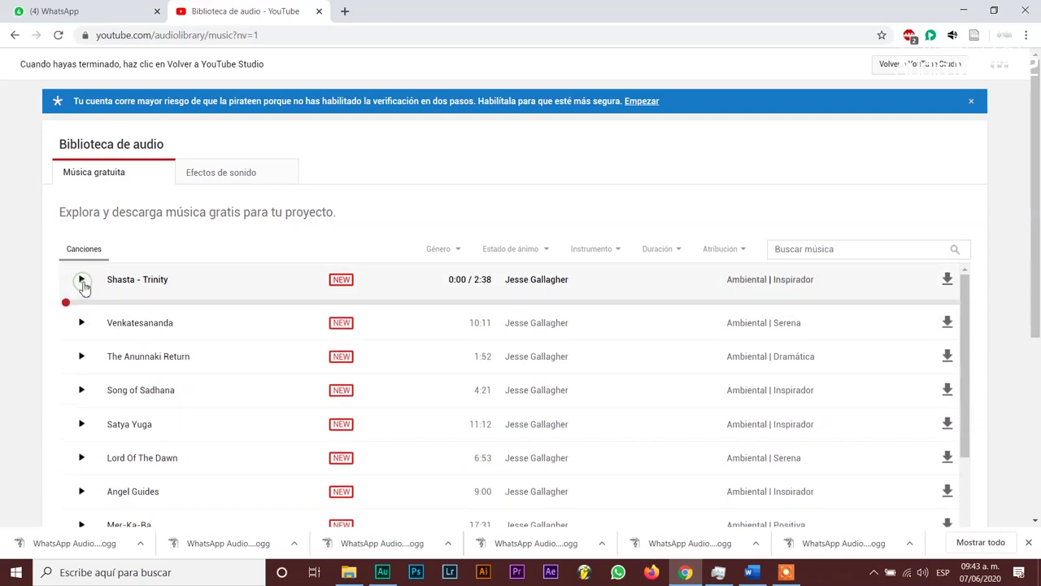
click(81, 384)
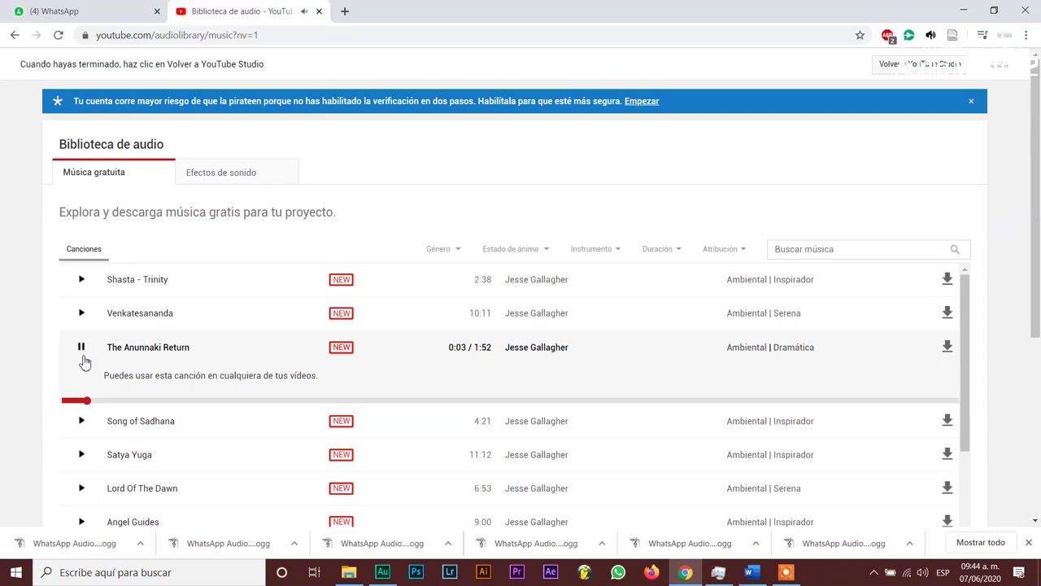
scroll(366, 326, down, 2)
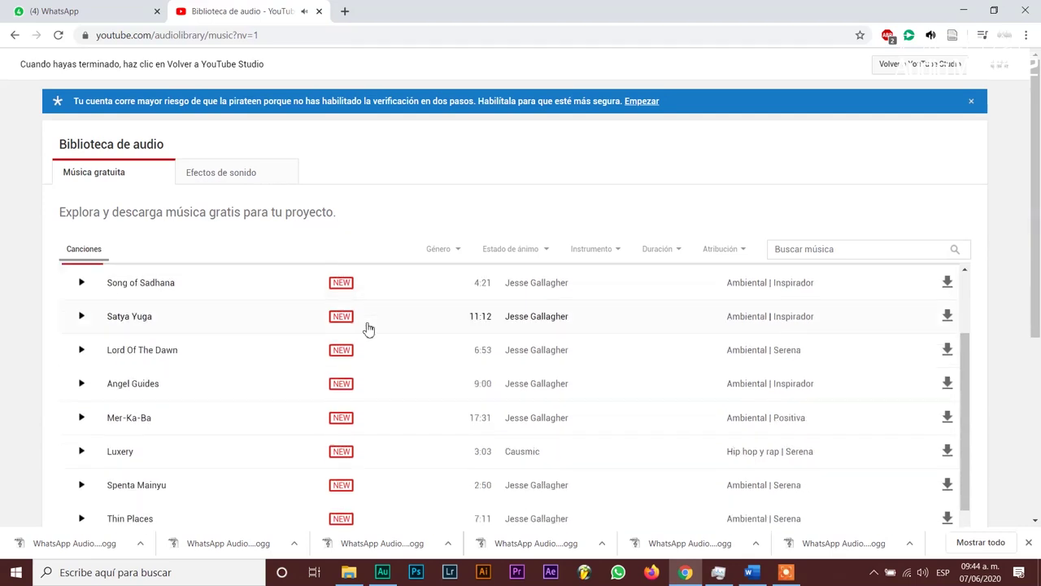
scroll(362, 340, up, 2)
click(82, 348)
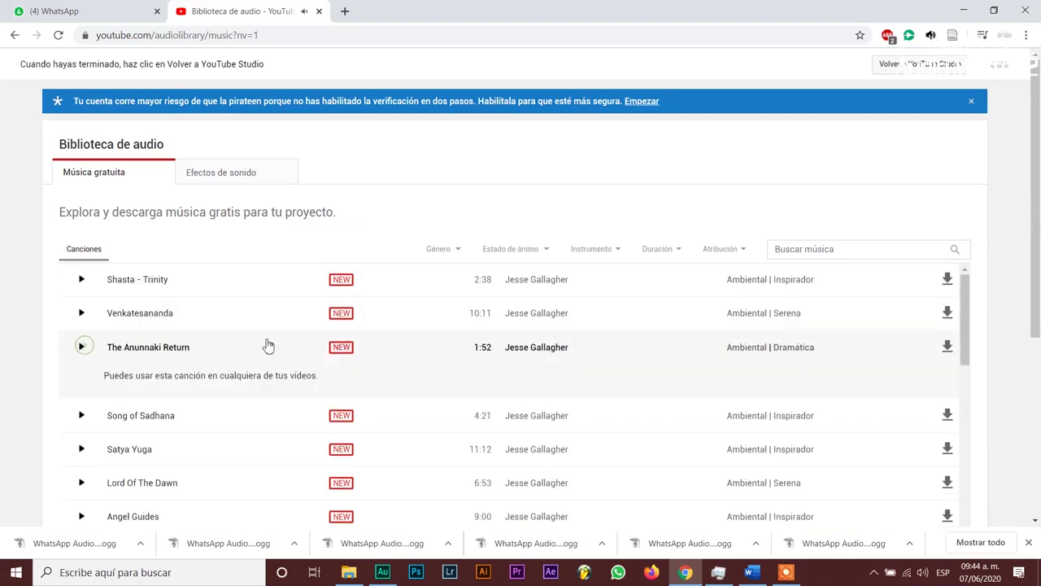
Examine the available genre, mood, instrument and duration filter options for the free music without choosing any
click(459, 250)
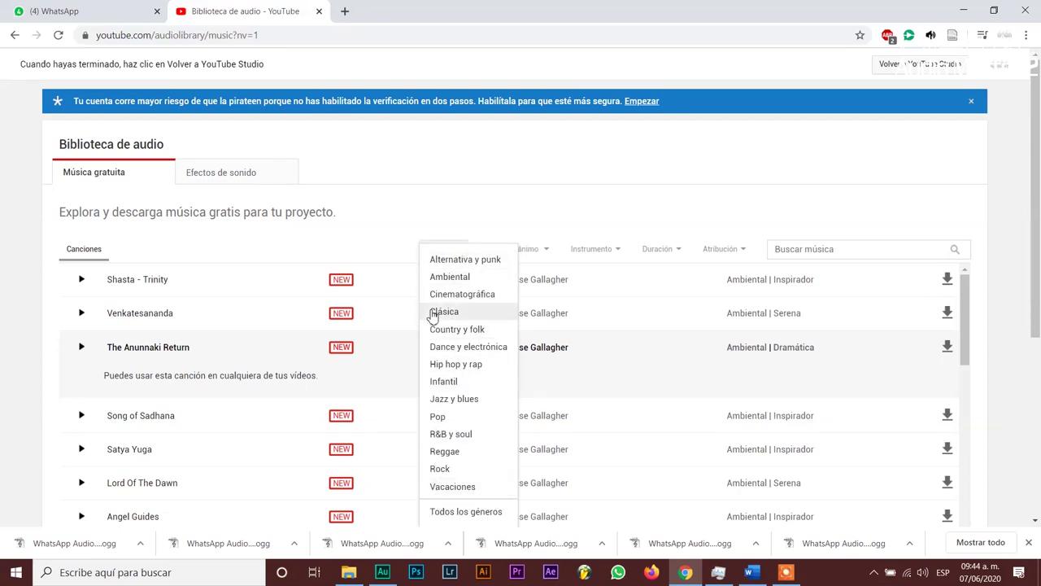
click(537, 162)
click(535, 257)
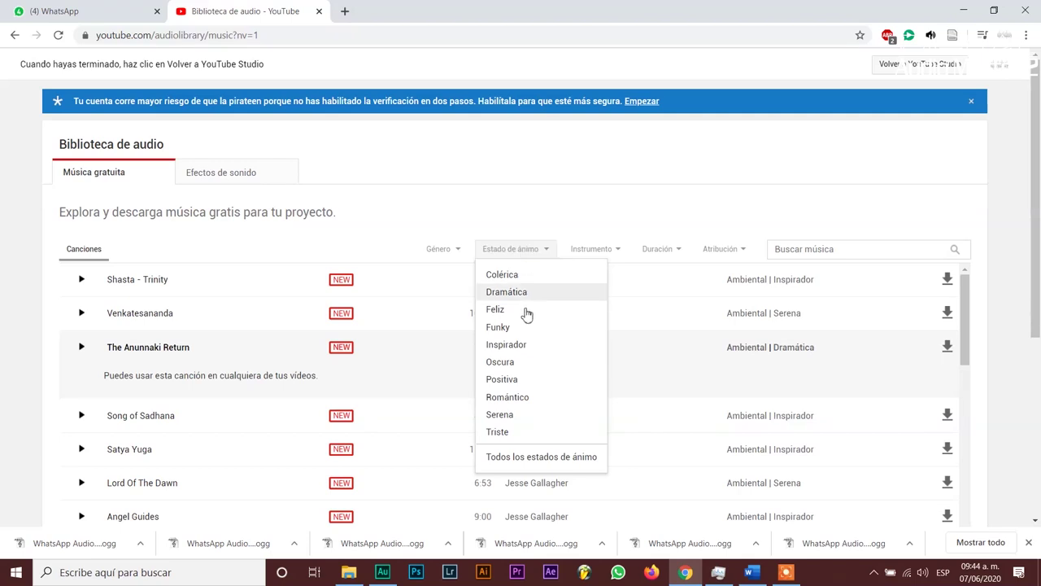
click(629, 204)
click(616, 248)
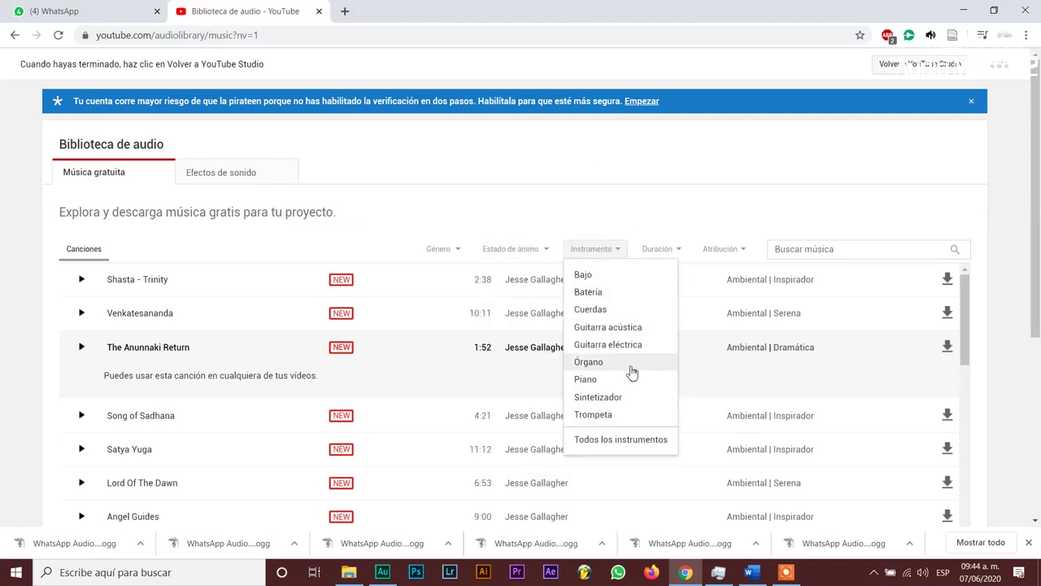
click(692, 236)
click(663, 254)
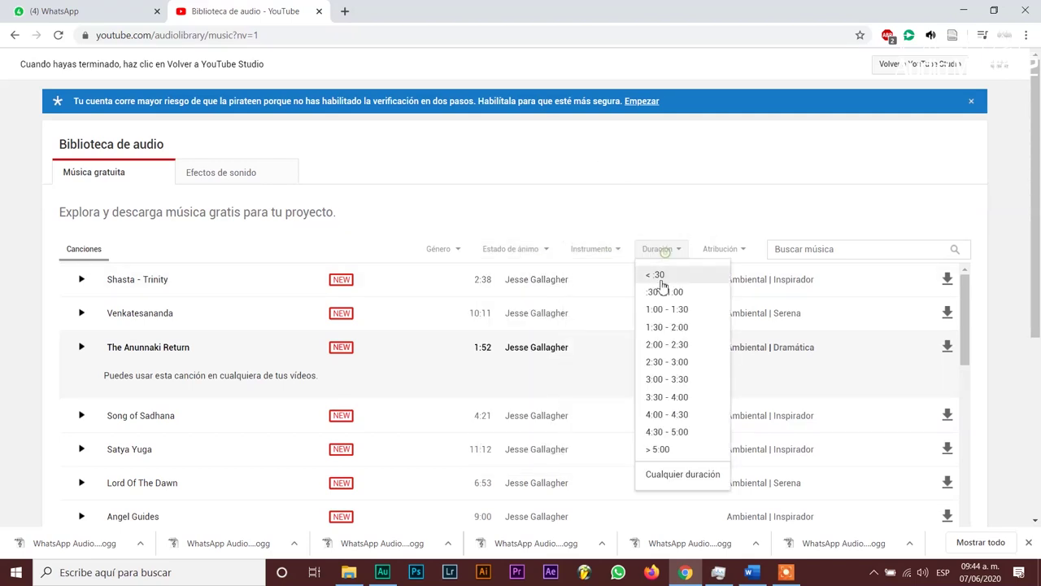
Filter the free music by attribution to "No requiere atribución"
click(723, 249)
click(724, 249)
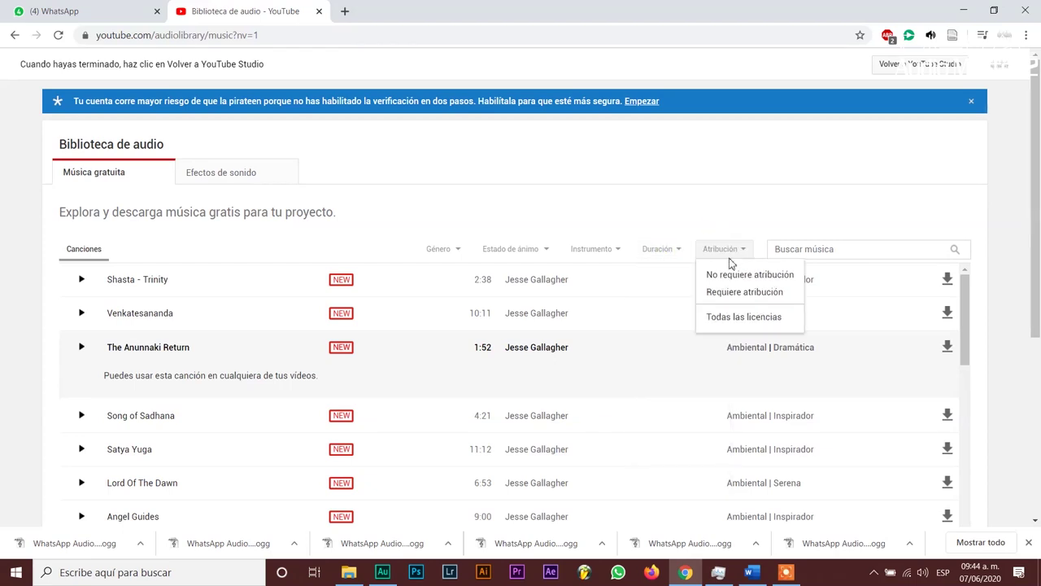
click(743, 276)
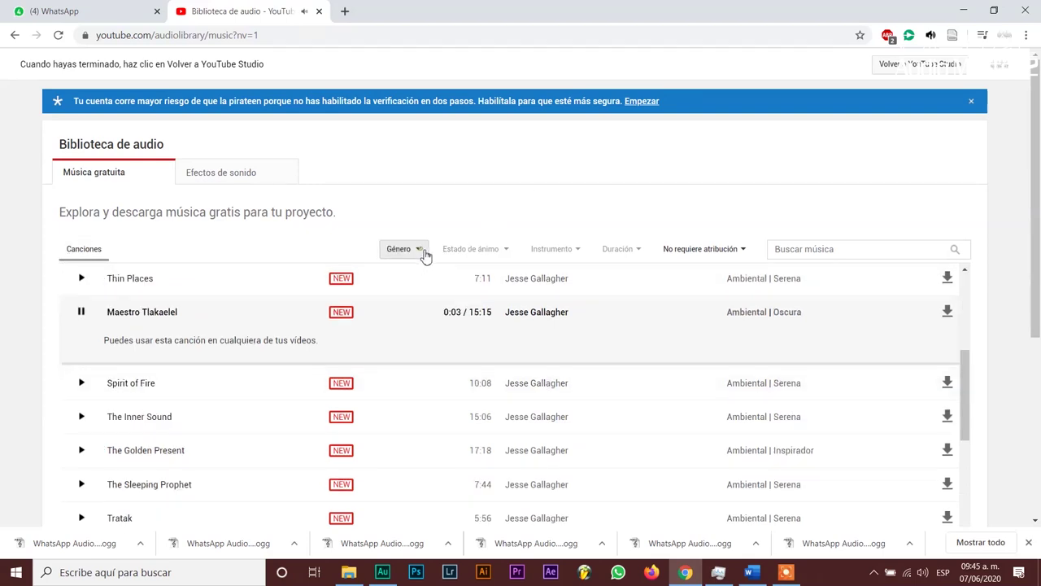
Filter the free music further by the genre Pop and the mood Feliz
click(424, 254)
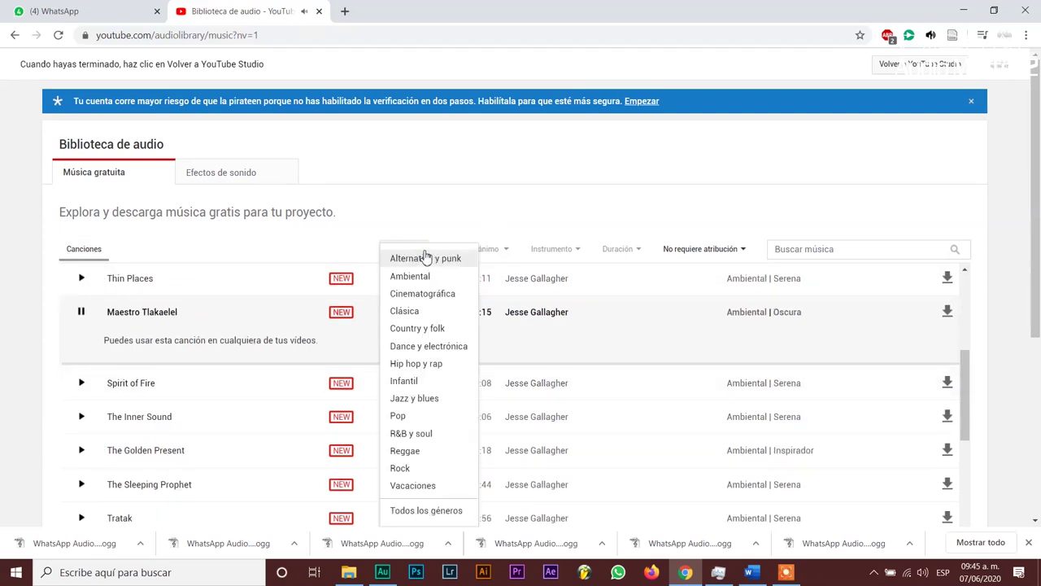
click(409, 418)
click(502, 251)
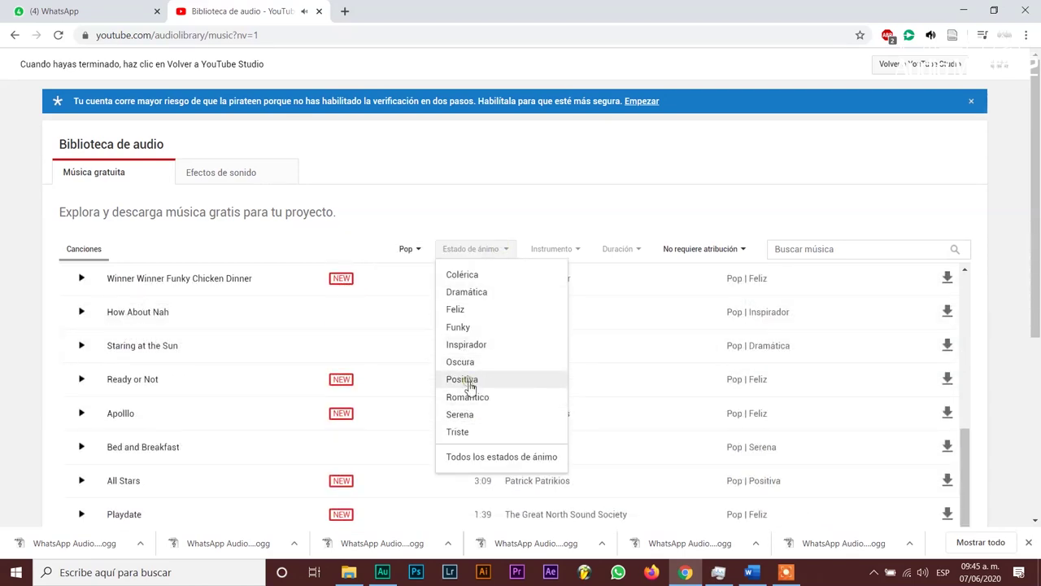
click(468, 317)
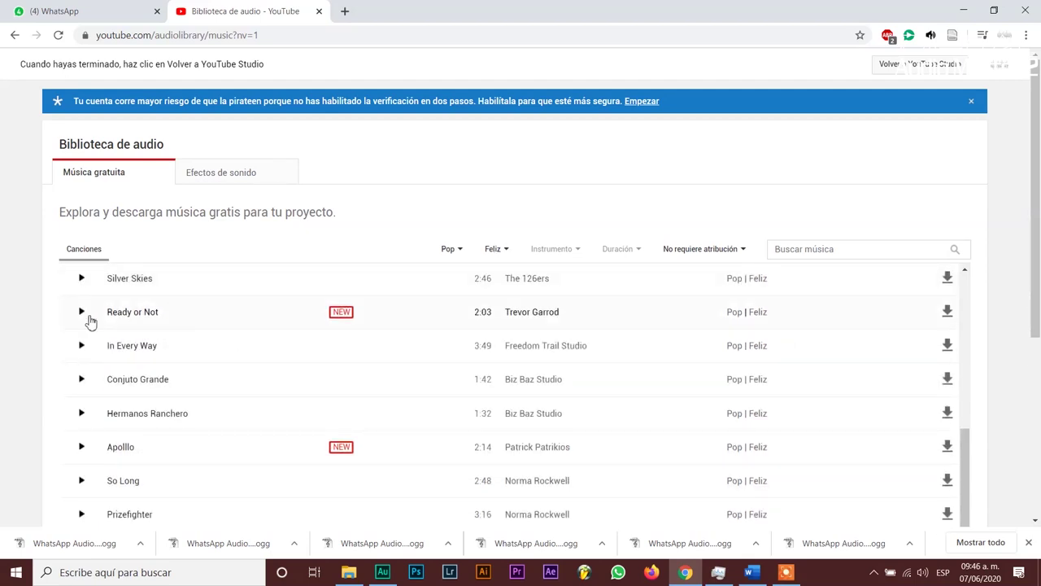
Listen to the Pop, Feliz songs Ready or Not, Silver Skies, In Every Way, Conjuto Grande, Apolllo, Playdate and Arc of the Sun
click(84, 318)
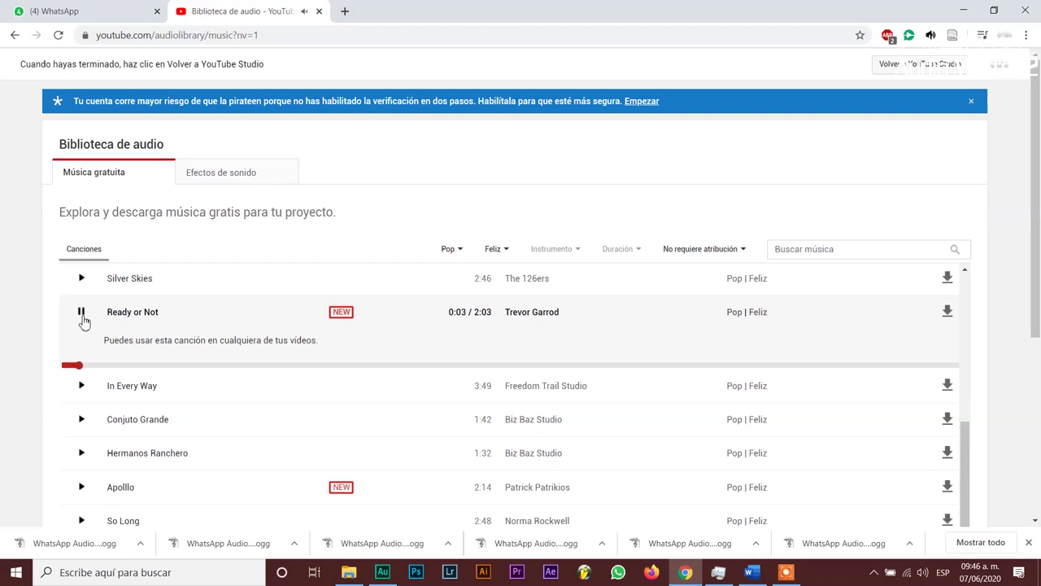
click(82, 279)
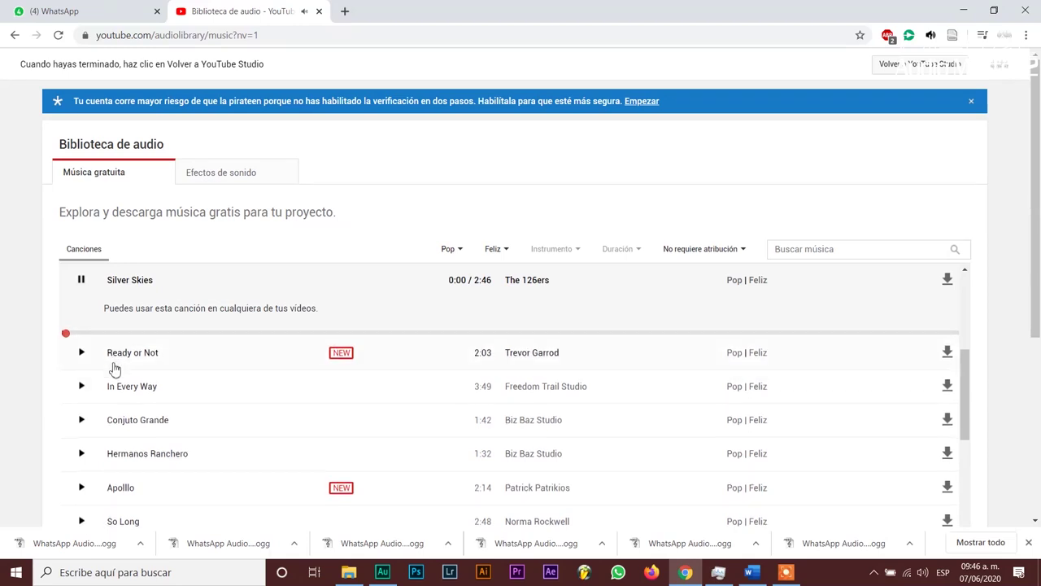
click(82, 385)
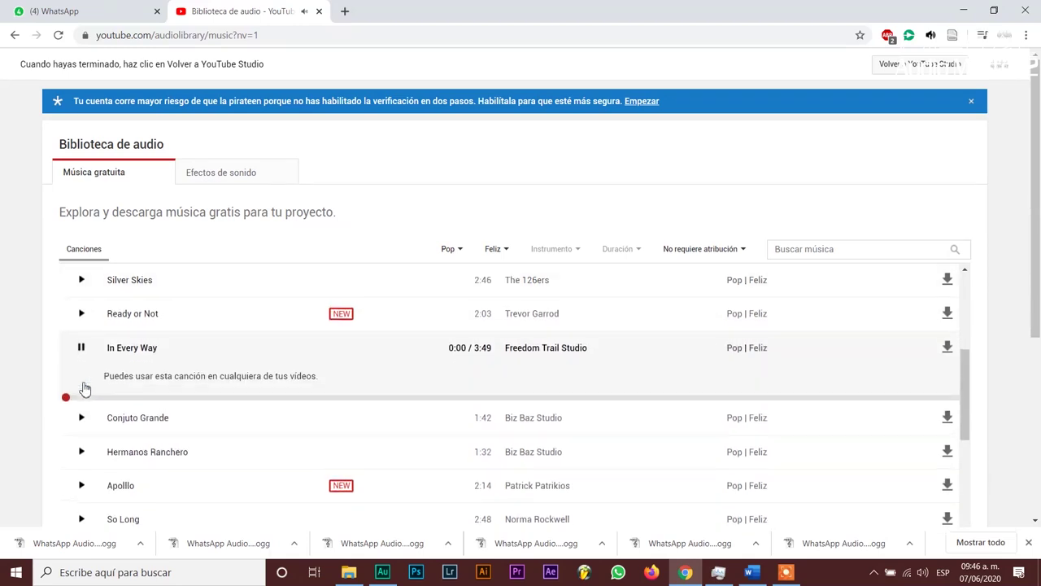
click(81, 425)
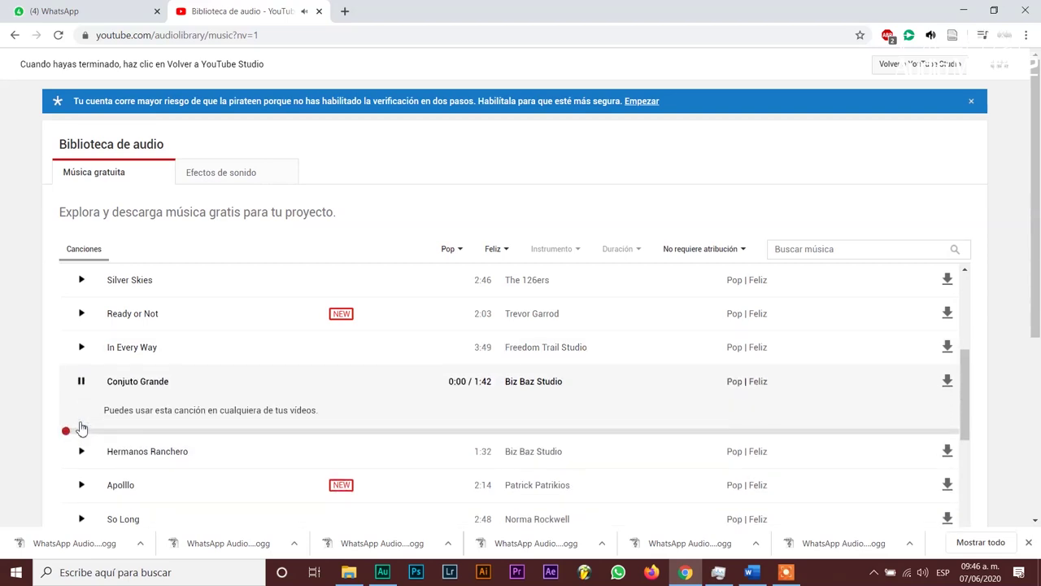
scroll(84, 429, down, 1)
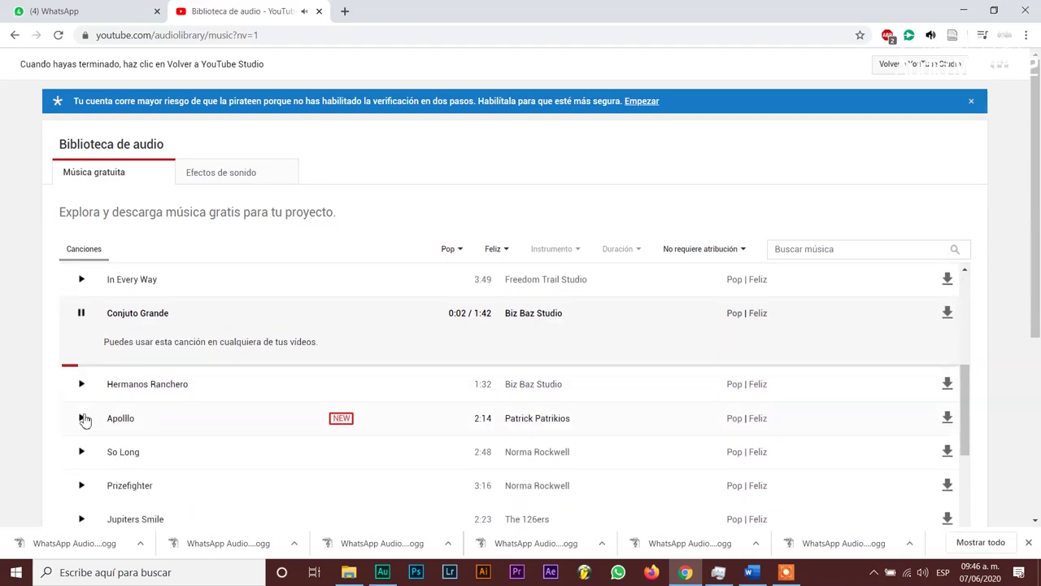
click(82, 420)
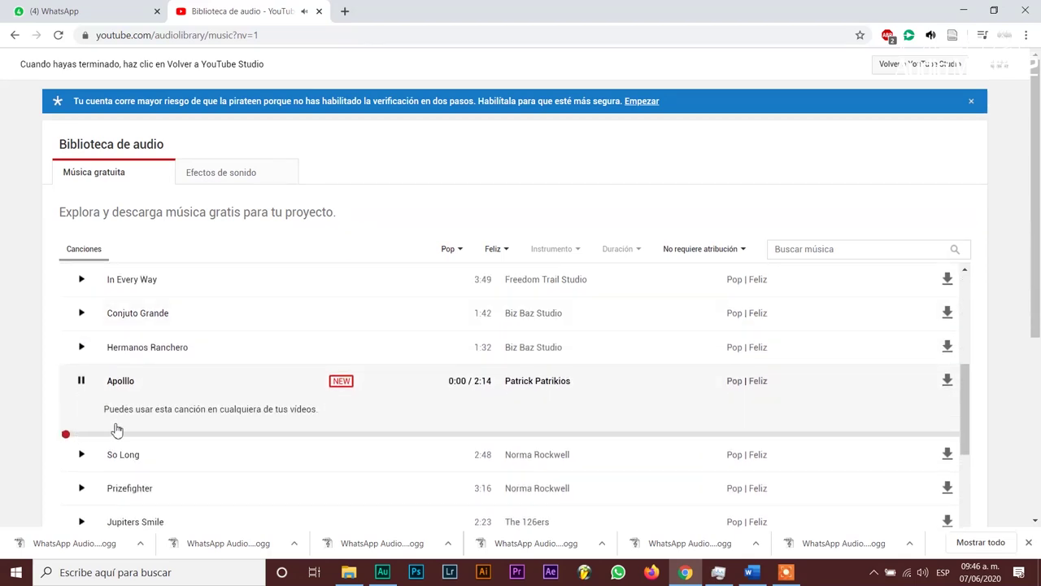
scroll(116, 429, down, 2)
click(81, 422)
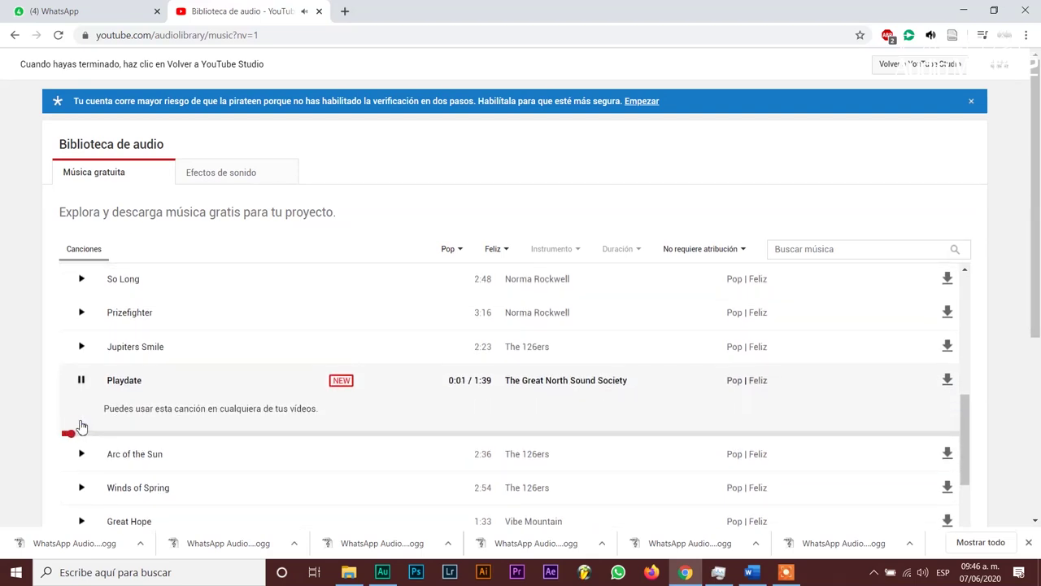
click(81, 424)
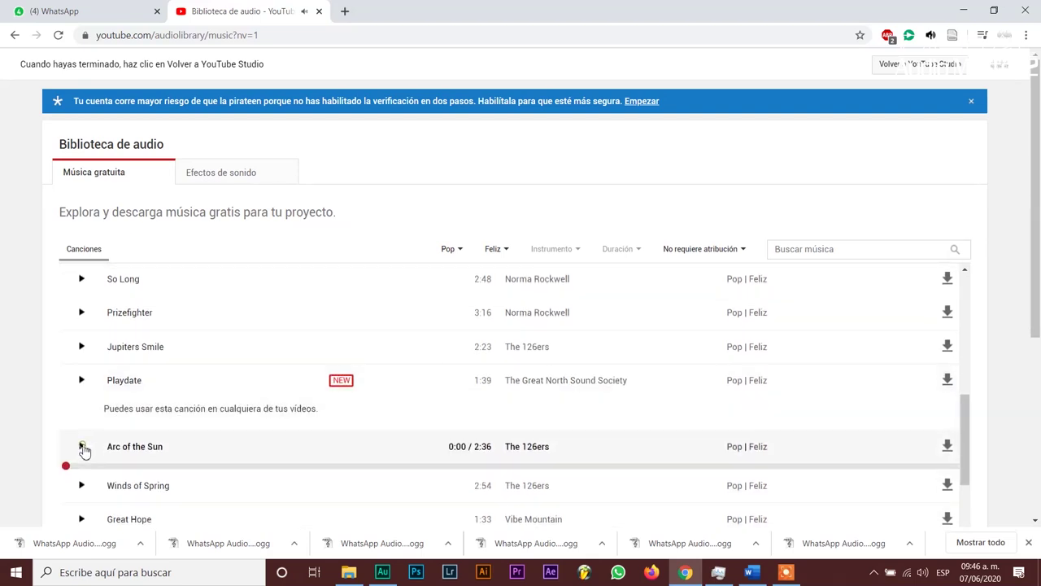
Keep the Pop genre filter and download the song Arc of the Sun
click(452, 249)
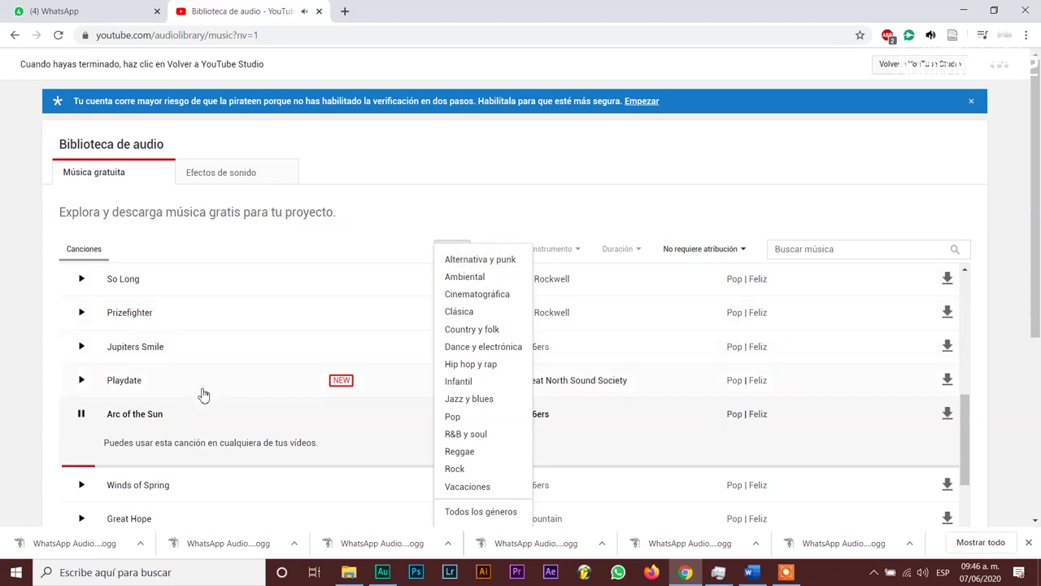
click(221, 429)
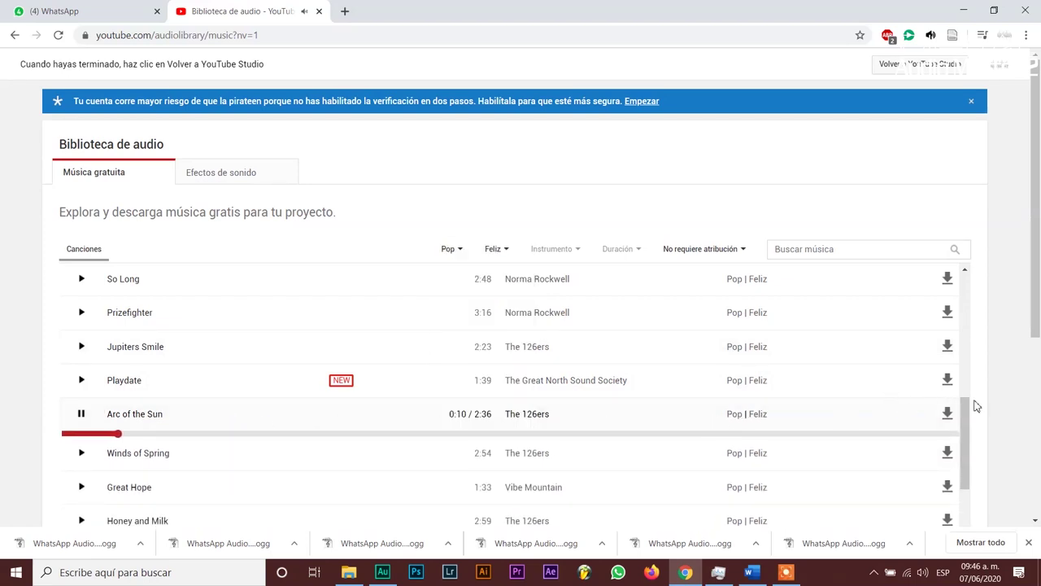
click(946, 417)
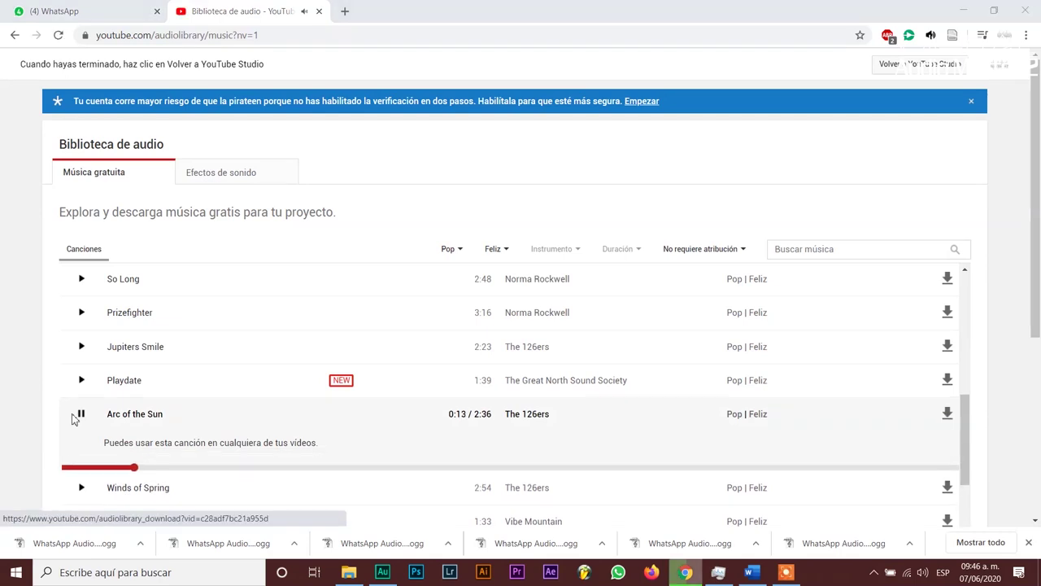
Listen to Winds of Spring and Great Hope, download both songs and stop playback
click(82, 487)
scroll(228, 404, down, 1)
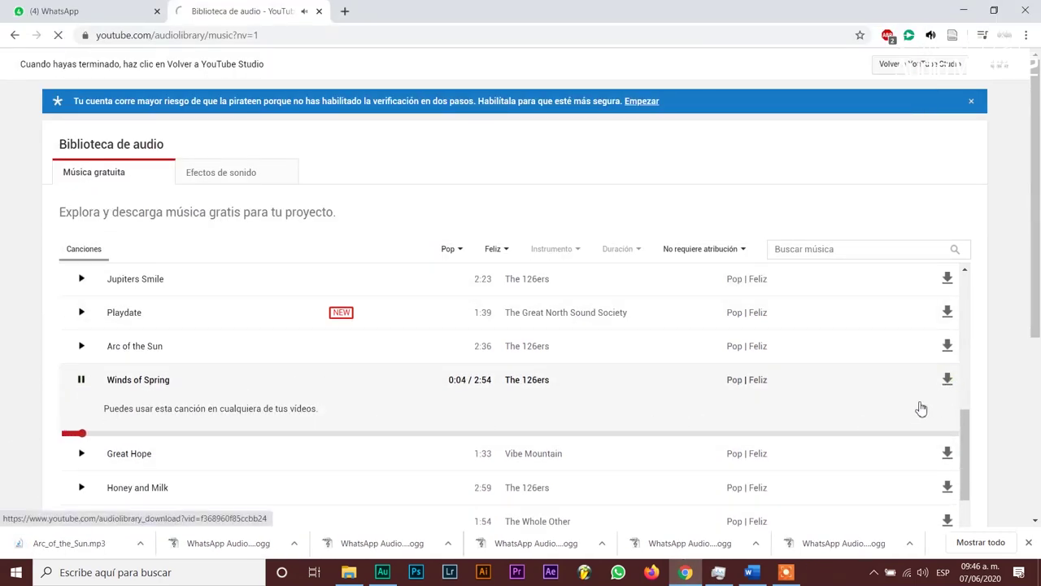
click(947, 379)
click(812, 303)
click(83, 453)
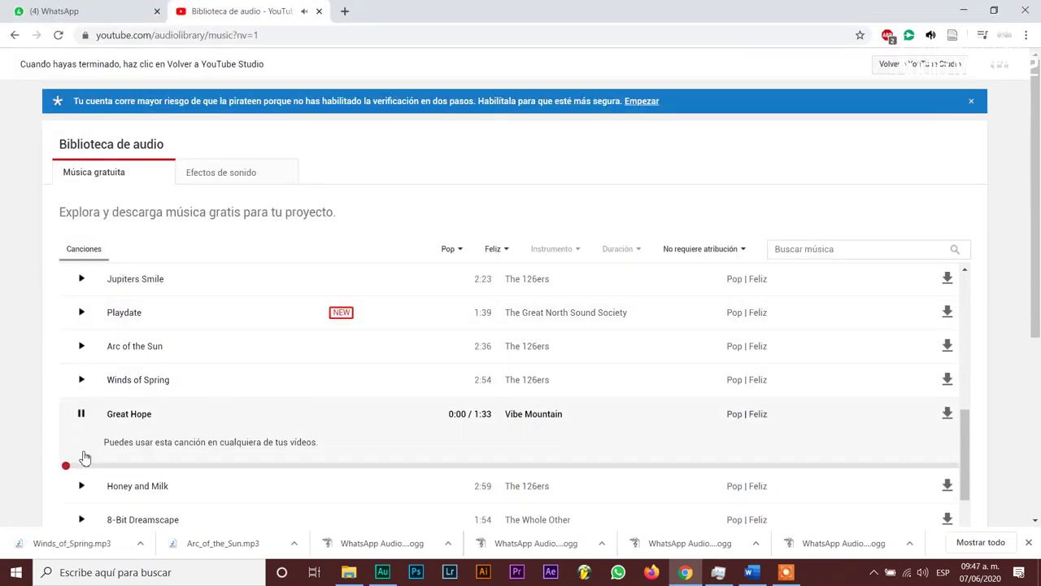
click(947, 413)
click(811, 302)
click(83, 418)
Add the downloaded Arc_of_the_Sun, Great_Hope and Winds_of_Spring files from their folder to Pista 3 of Audition's ejemplo-spot session
click(140, 543)
click(186, 502)
ctrl+click(325, 333)
drag(348, 233, 455, 317)
click(582, 320)
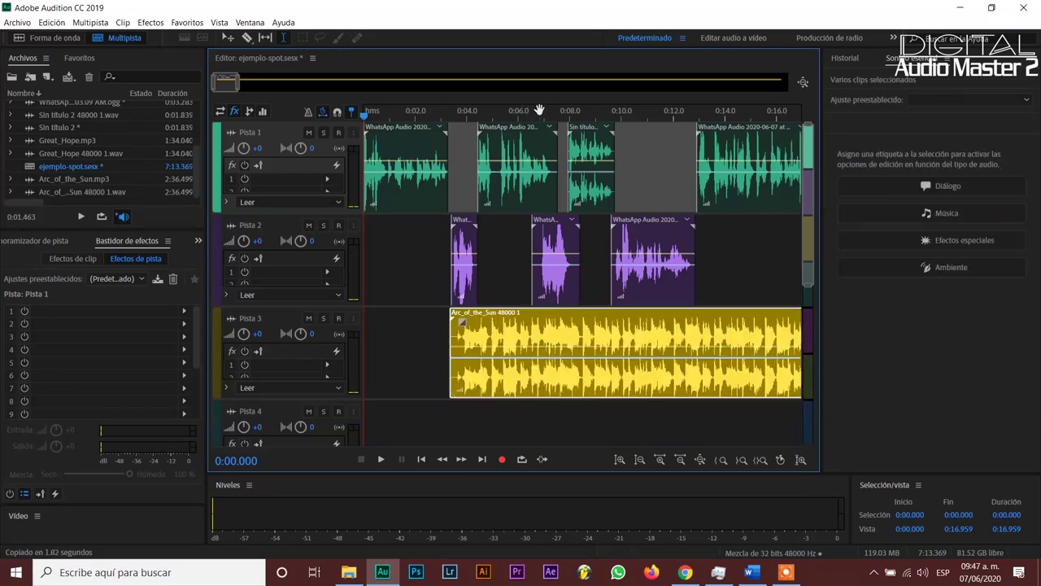
Move the Arc_of_the_Sun clip off Pista 3 and place the Winds_of_Spring clip at the start of that track
scroll(539, 110, down, 5)
scroll(539, 110, down, 5)
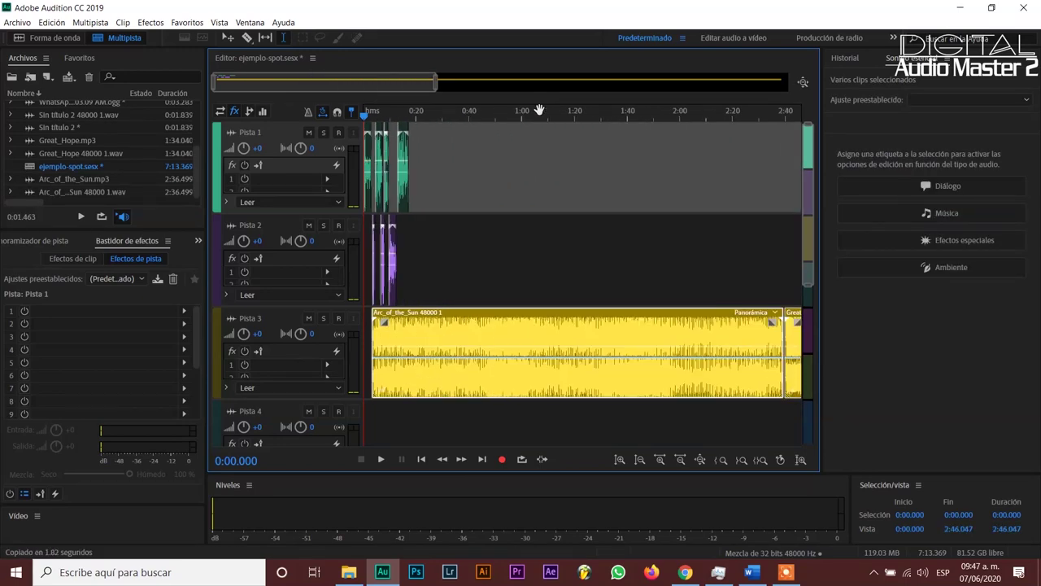
scroll(539, 110, down, 2)
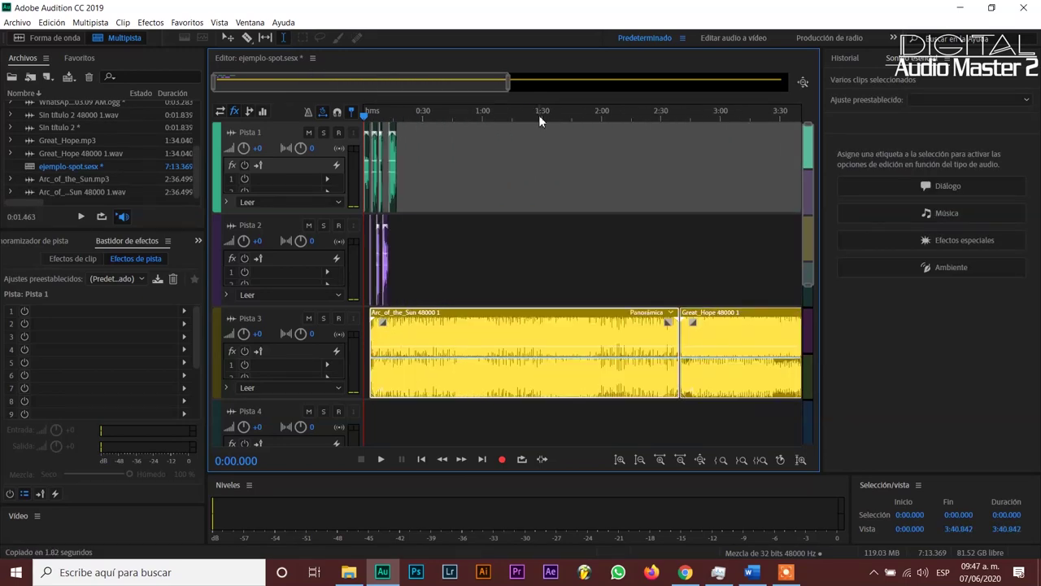
click(675, 276)
scroll(423, 112, up, 7)
scroll(423, 111, up, 2)
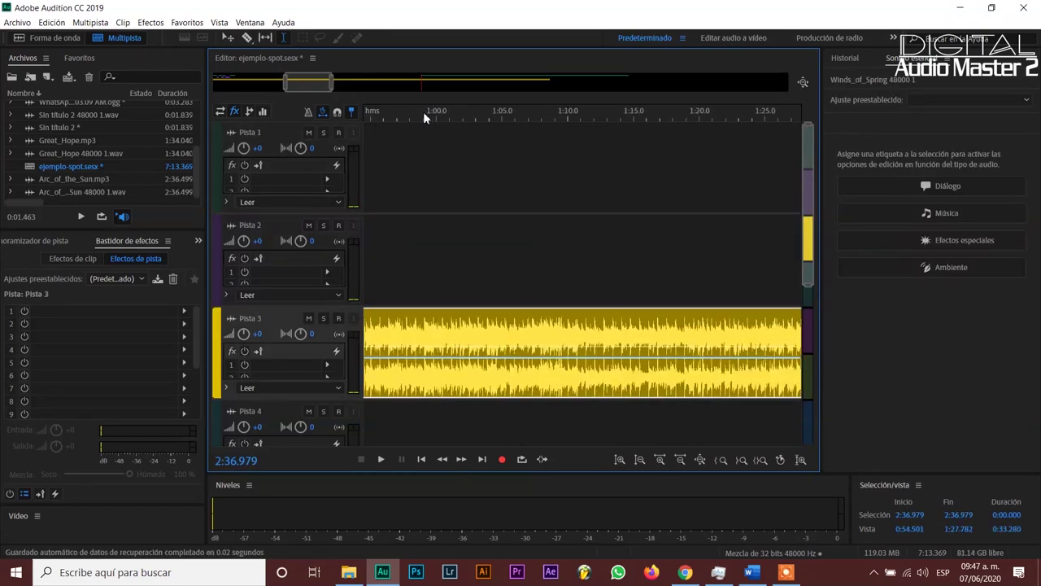
Play the opening of the session to hear Winds_of_Spring together with the first voice clip
key(Home)
scroll(424, 120, up, 5)
click(424, 119)
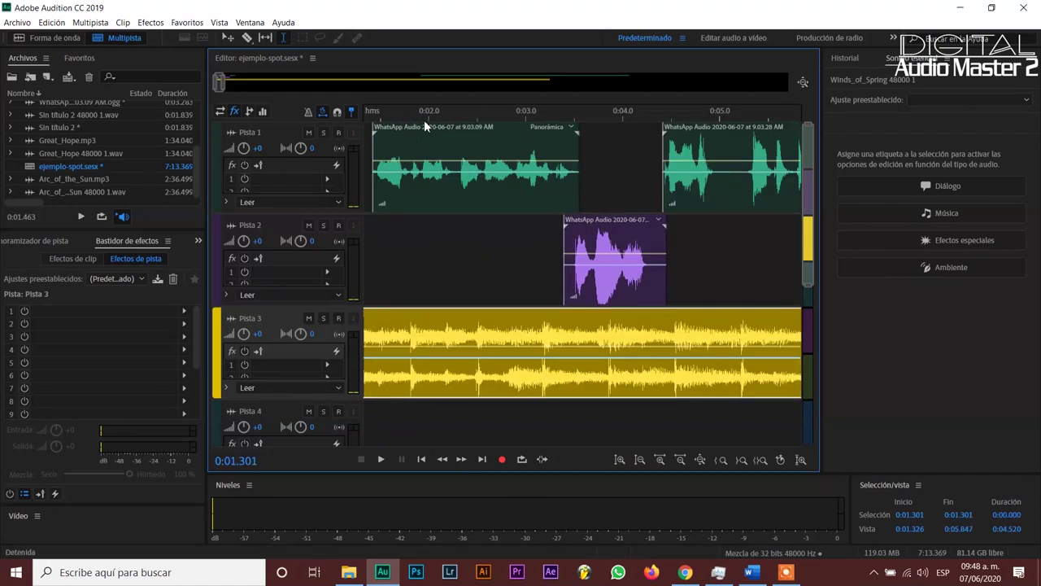
scroll(424, 120, up, 3)
key(Home)
key(space)
key(space)
key(space)
key(space)
key(space)
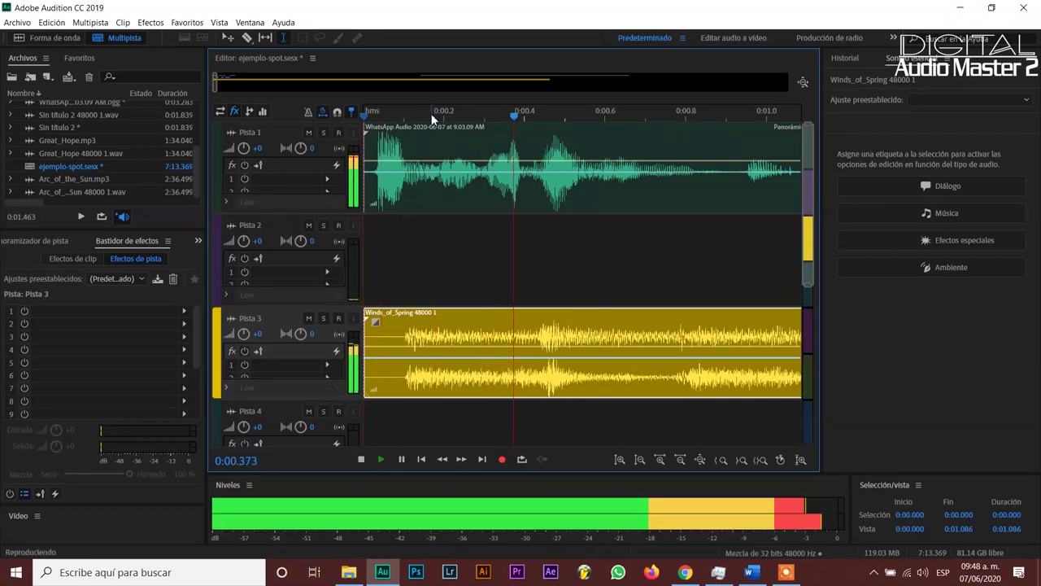
scroll(433, 119, down, 4)
key(space)
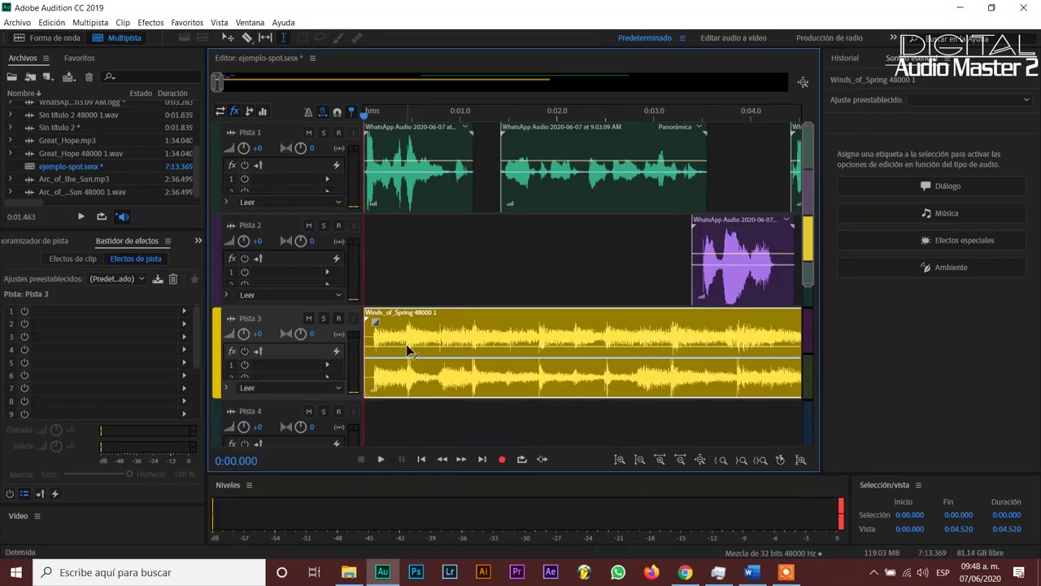
Shape the Winds_of_Spring volume envelope to dip under the first voice clip, rise at about 1.1 s and drop again, and play it back
drag(404, 349, 424, 363)
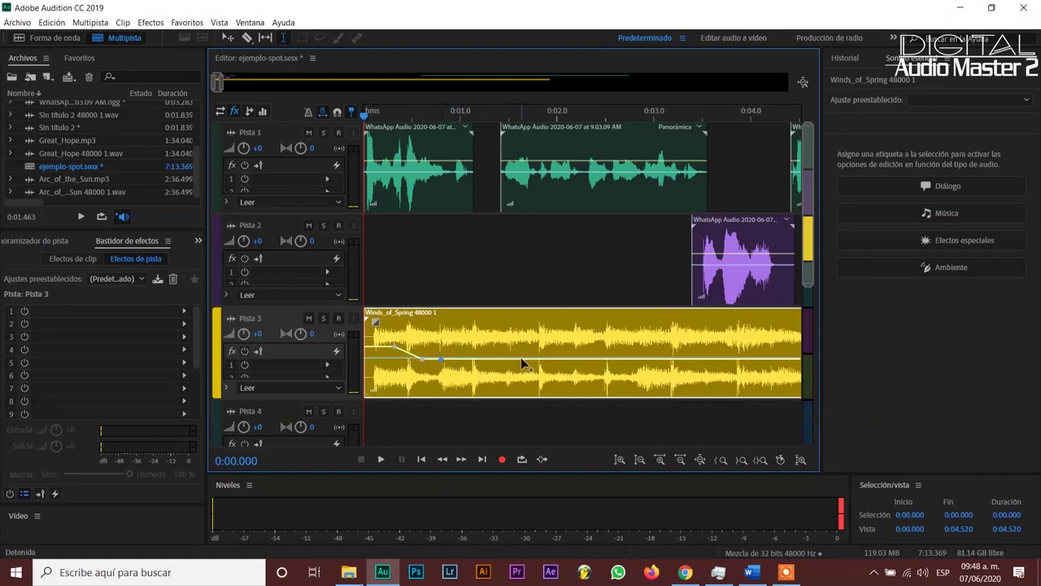
drag(485, 359, 485, 350)
key(space)
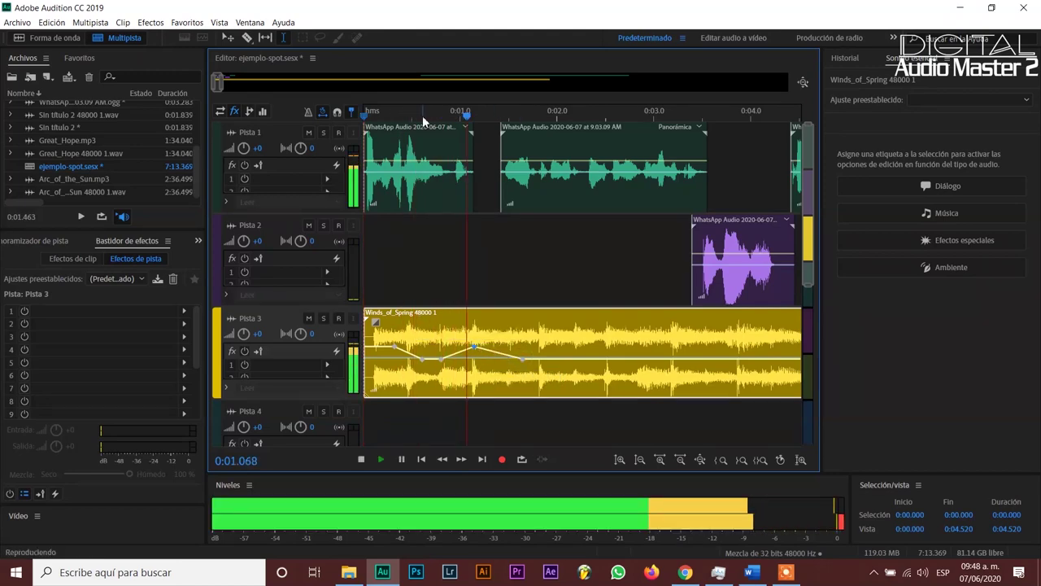
scroll(428, 112, down, 3)
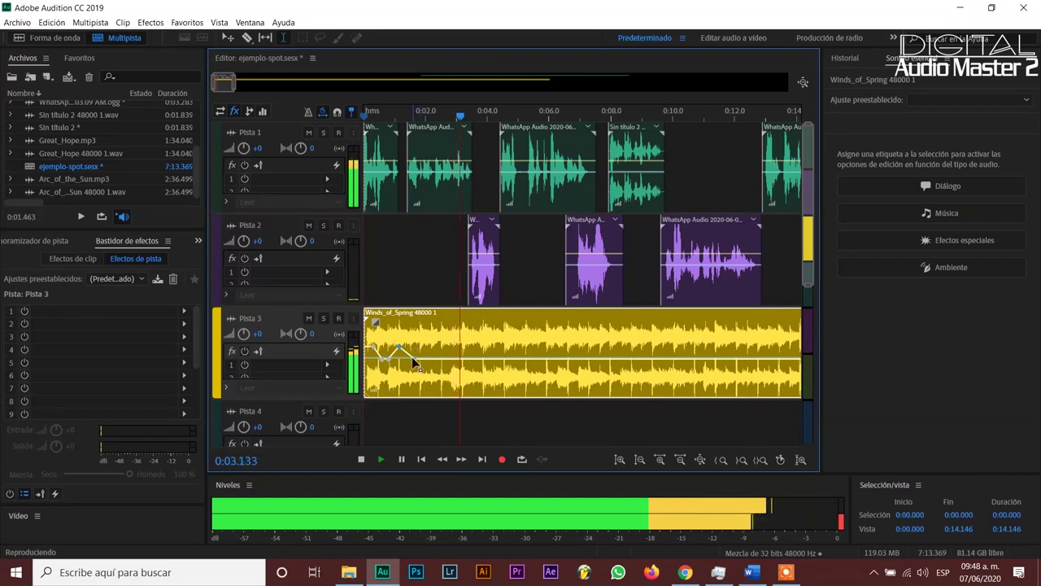
Lower the Winds_of_Spring volume envelope further under the second voice clip and play from about 1.1 s
key(space)
click(398, 276)
key(space)
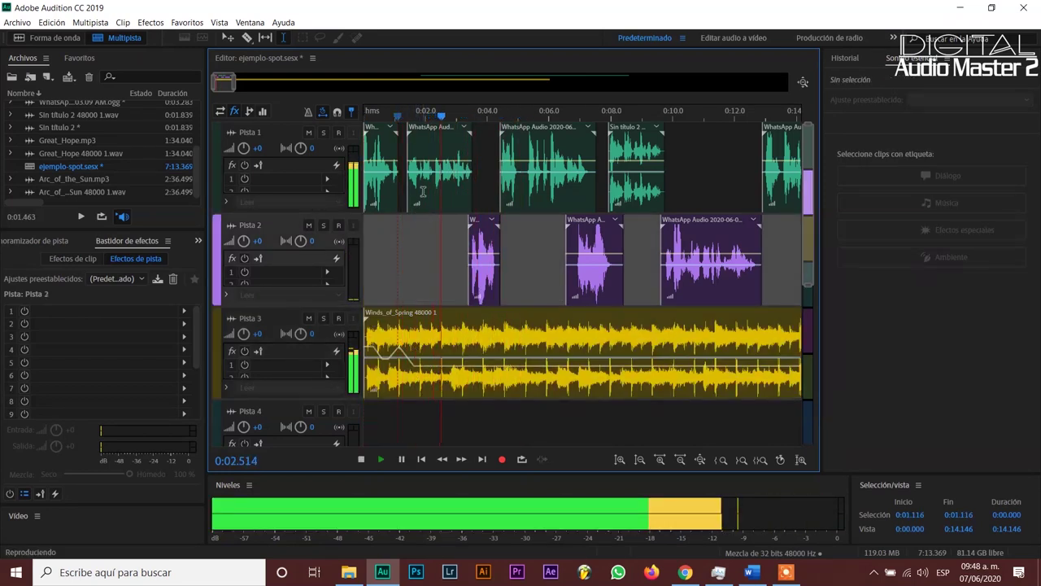
key(space)
Raise the volume line of the second voice clip on Pista 1 and play the session from the start
scroll(433, 112, up, 5)
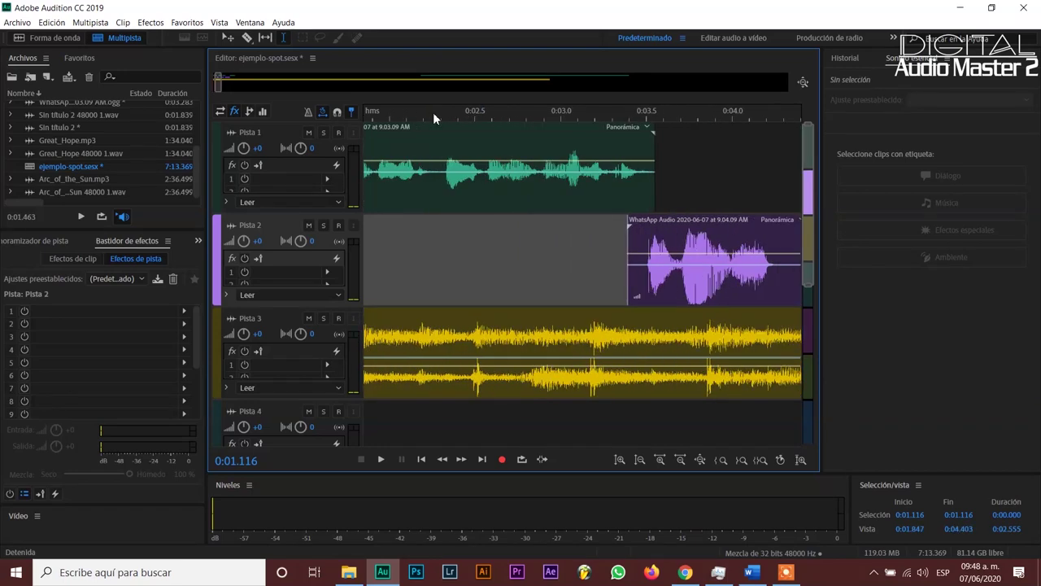
key(Home)
click(627, 166)
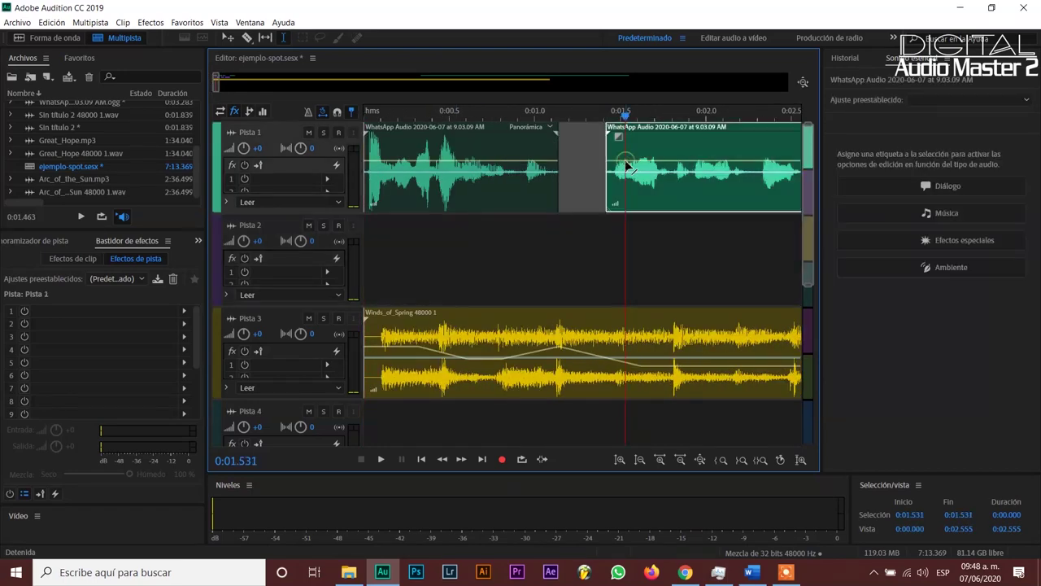
drag(627, 166, 625, 154)
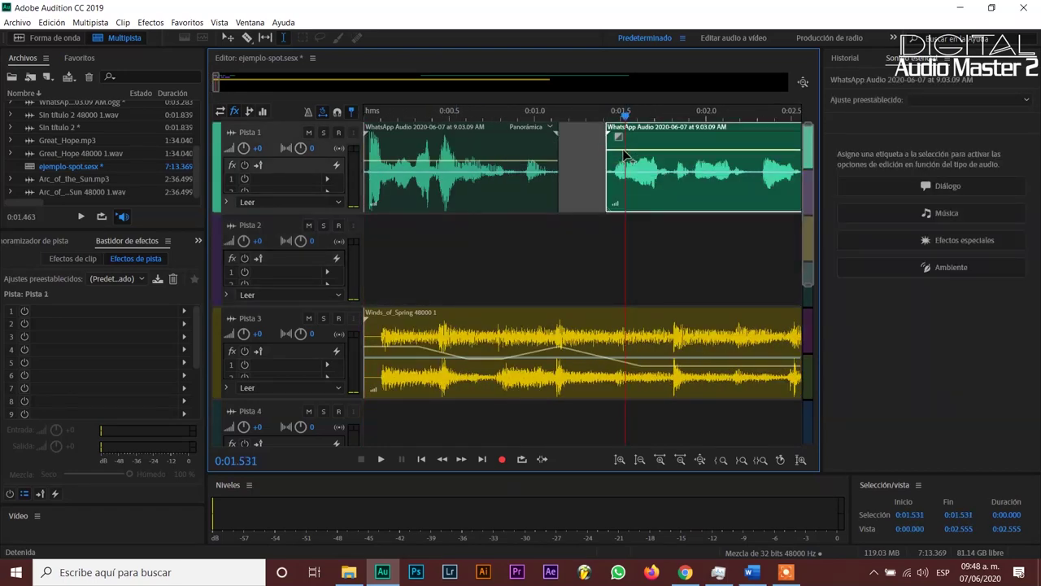
key(space)
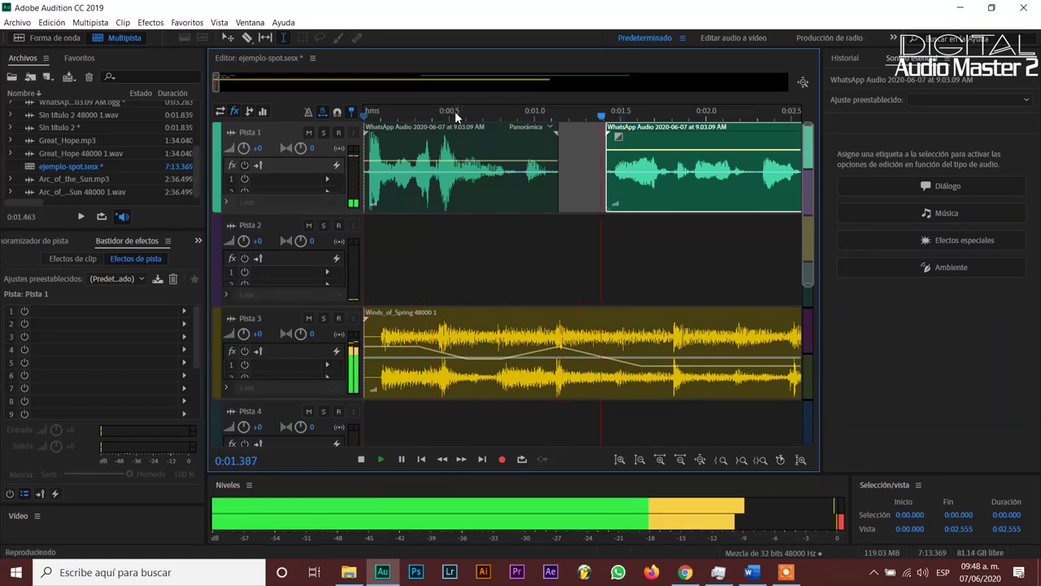
scroll(455, 111, down, 3)
scroll(460, 114, down, 3)
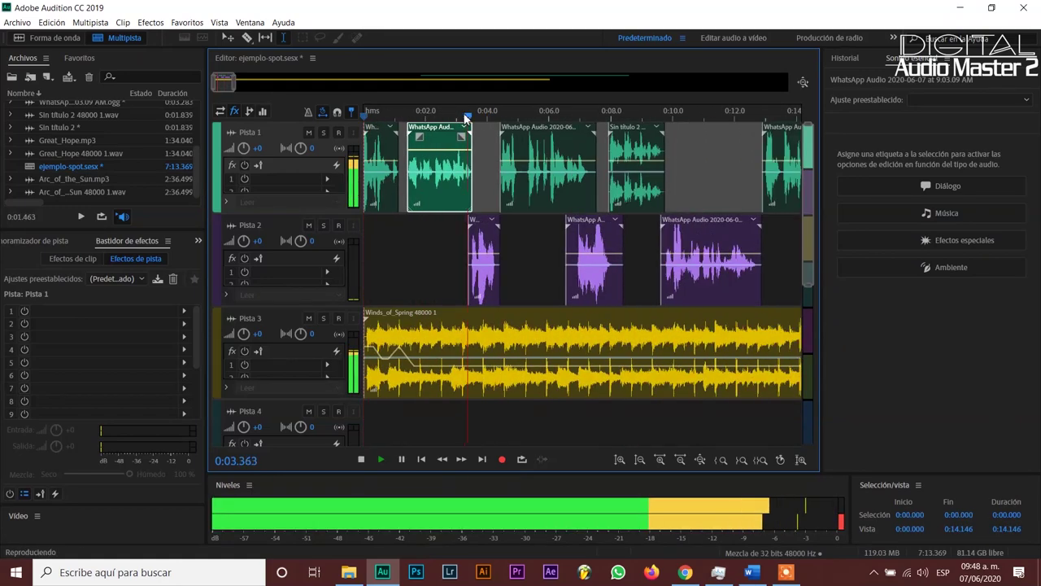
Move the third Pista 1 voice clip to about 4.9 s and the first Pista 2 voice clip to about 3.7 s, and replay
click(453, 241)
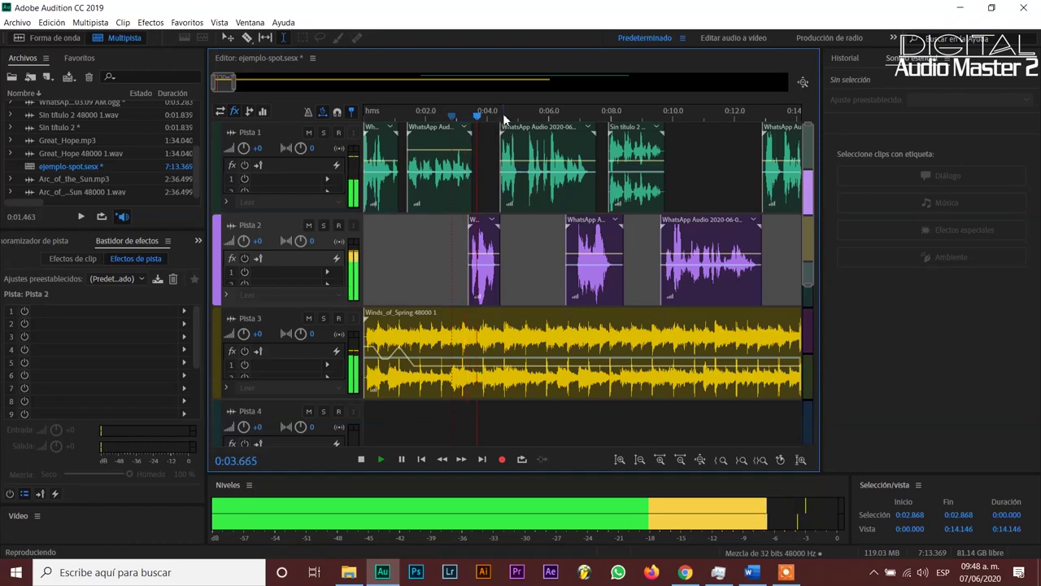
key(space)
scroll(504, 120, up, 3)
drag(503, 208, 550, 207)
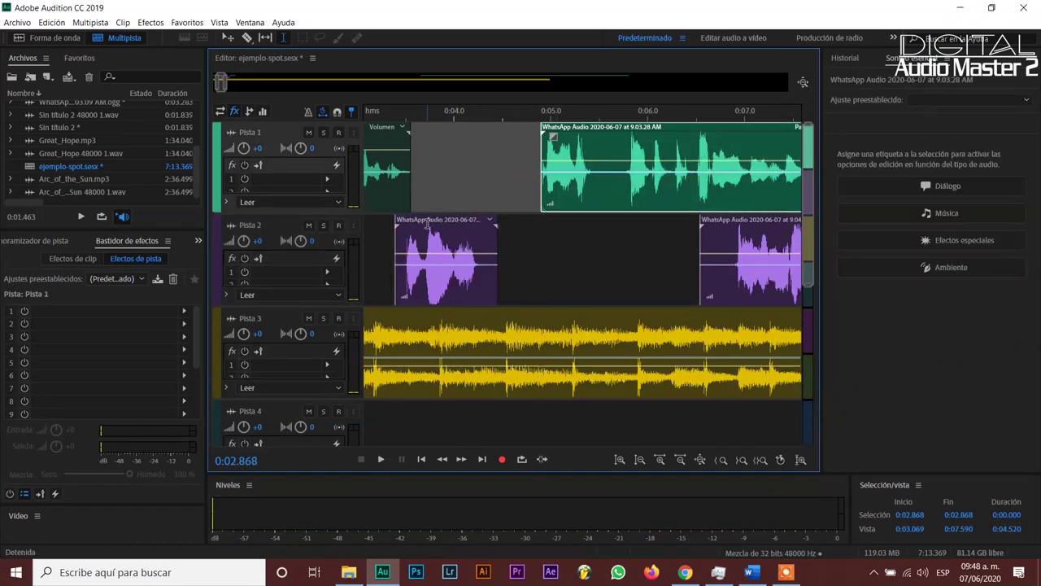
drag(427, 223, 459, 231)
key(space)
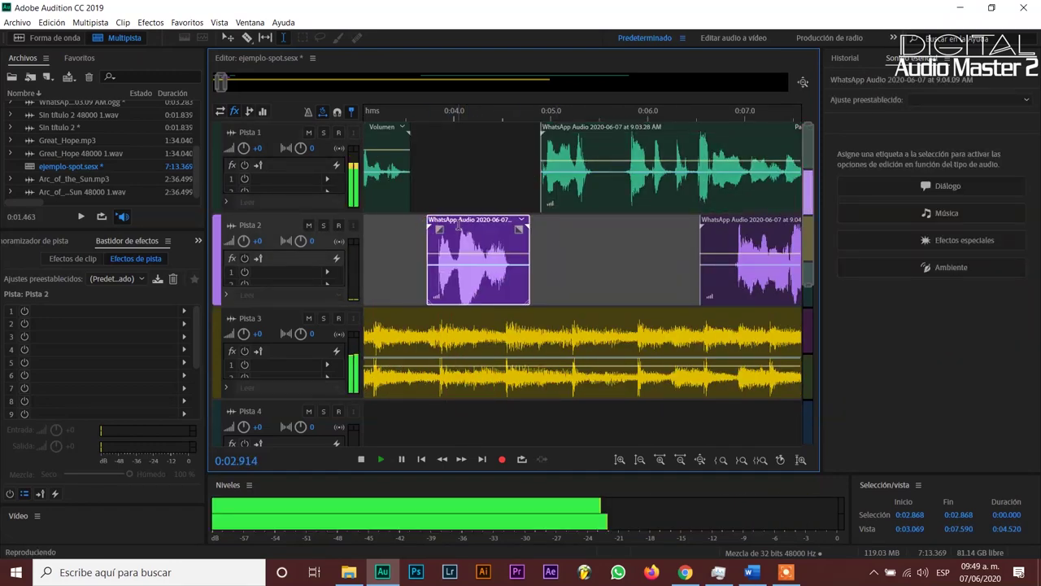
key(space)
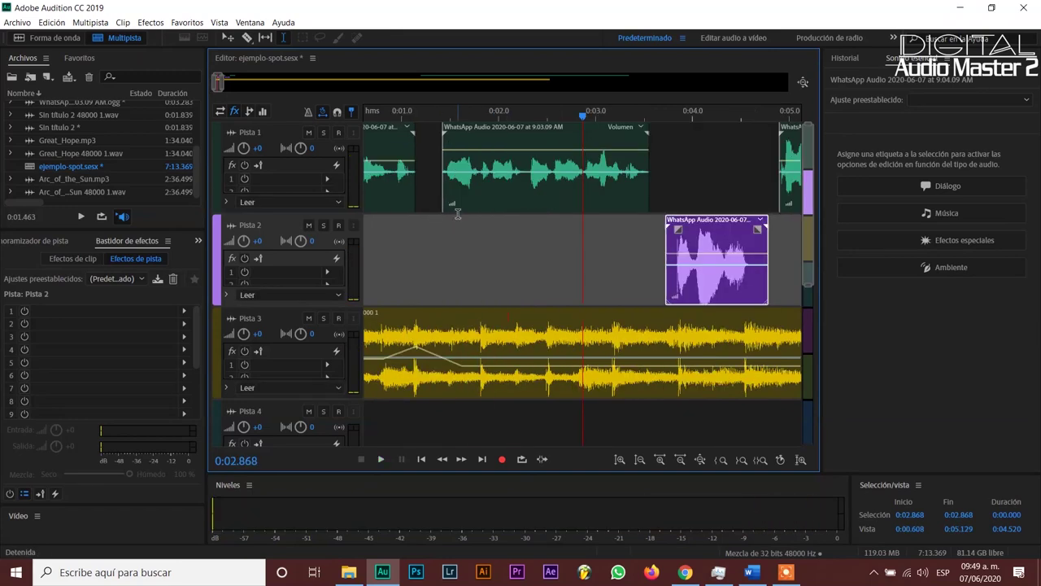
Move the third voice clip on Pista 1 to start at about 6.0 s
scroll(452, 114, down, 3)
scroll(547, 116, up, 3)
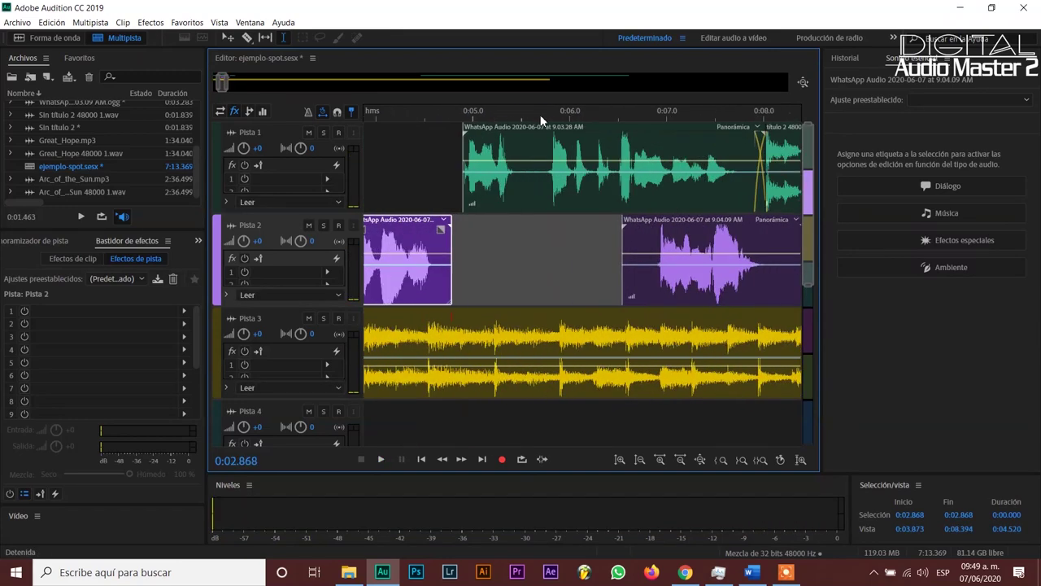
drag(599, 192, 642, 198)
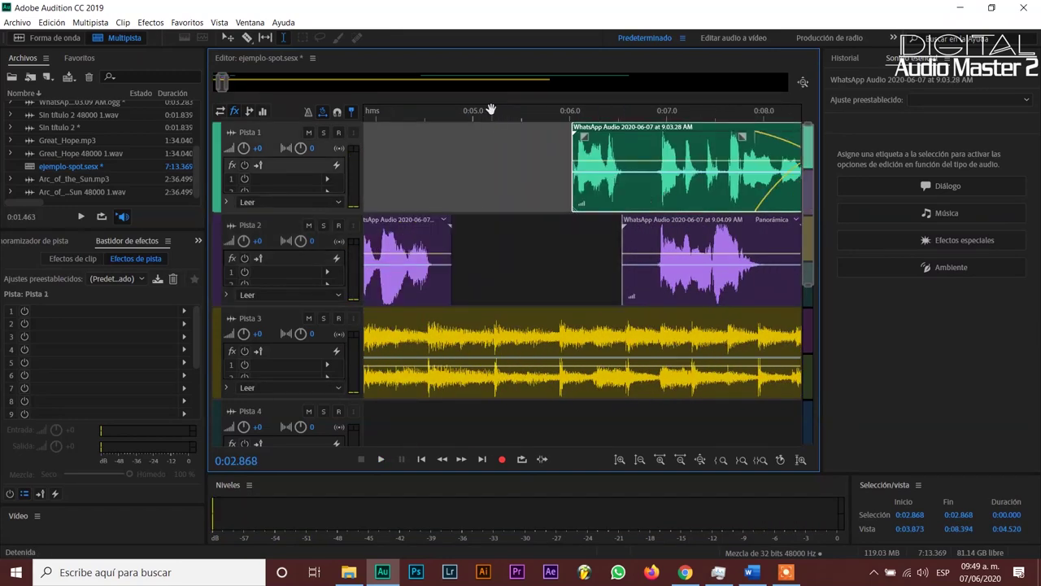
Tag the first voice clip on Pista 2 as Diálogo and apply the Desde un teléfono preset
scroll(488, 112, down, 3)
scroll(435, 113, up, 3)
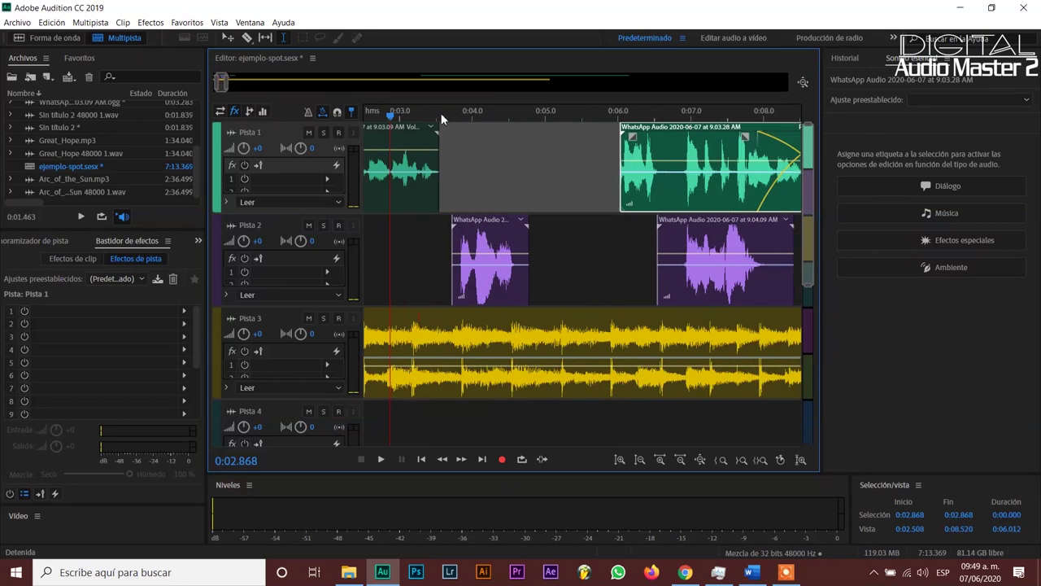
click(497, 223)
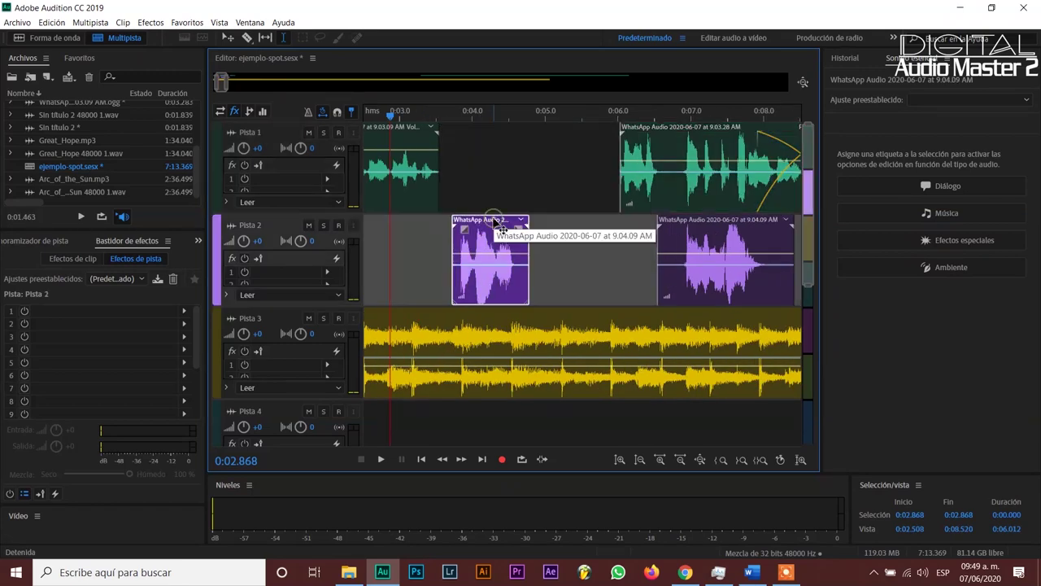
click(877, 188)
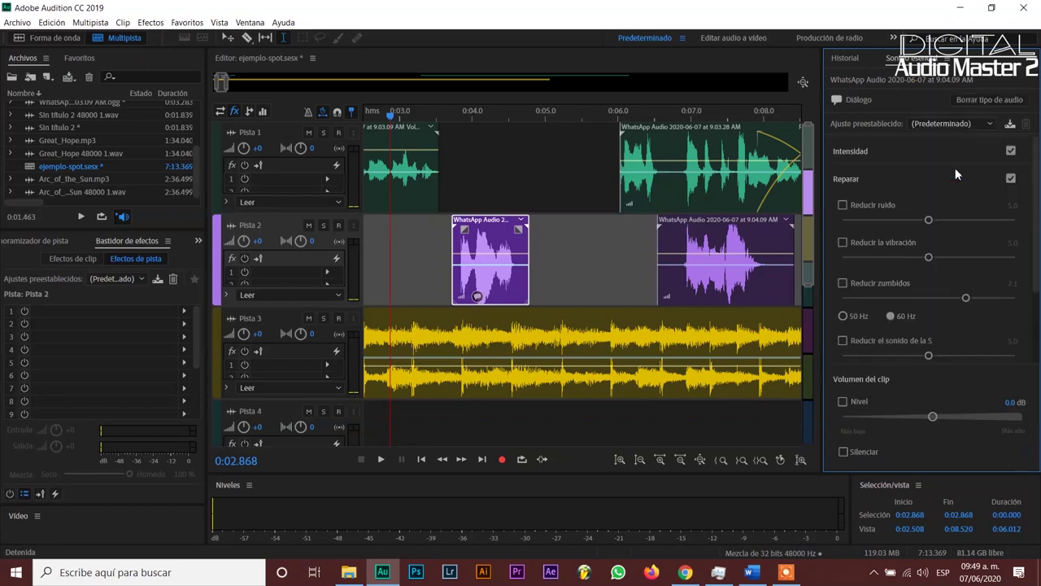
click(955, 125)
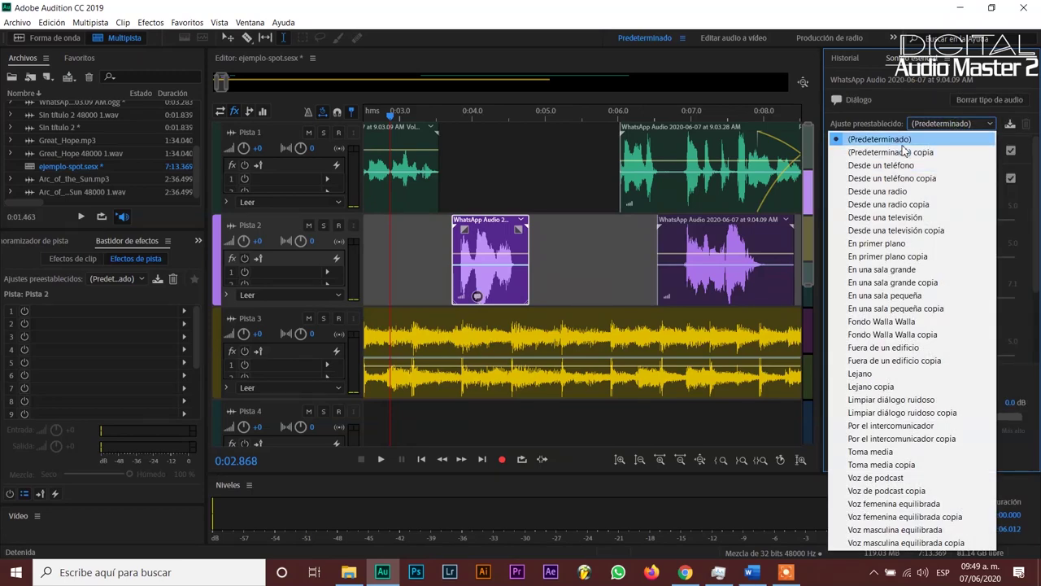
click(900, 166)
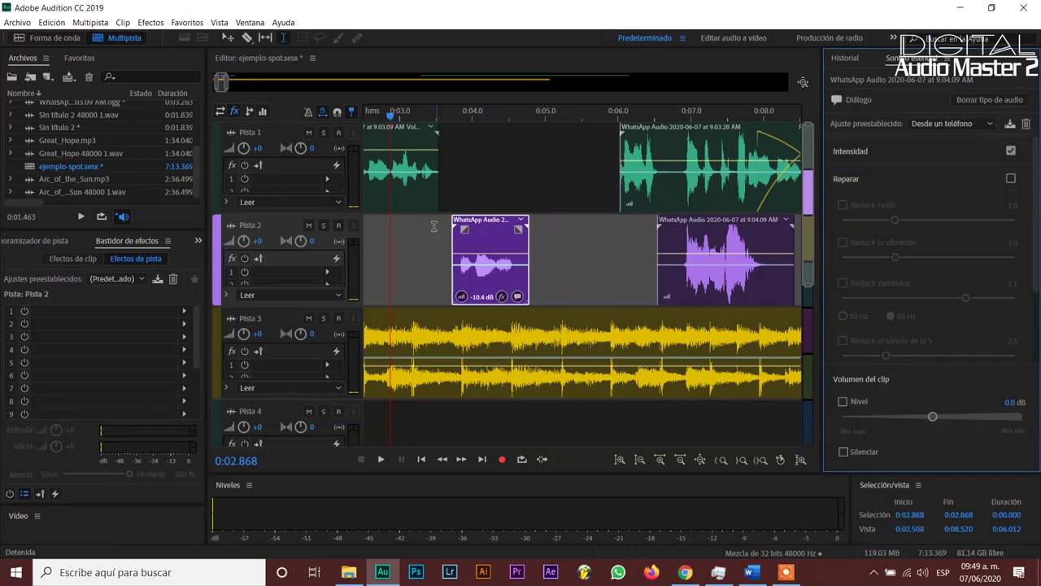
Play the session from about 3.5 s to listen to the phone-effect voice clip on Pista 2
click(469, 178)
key(space)
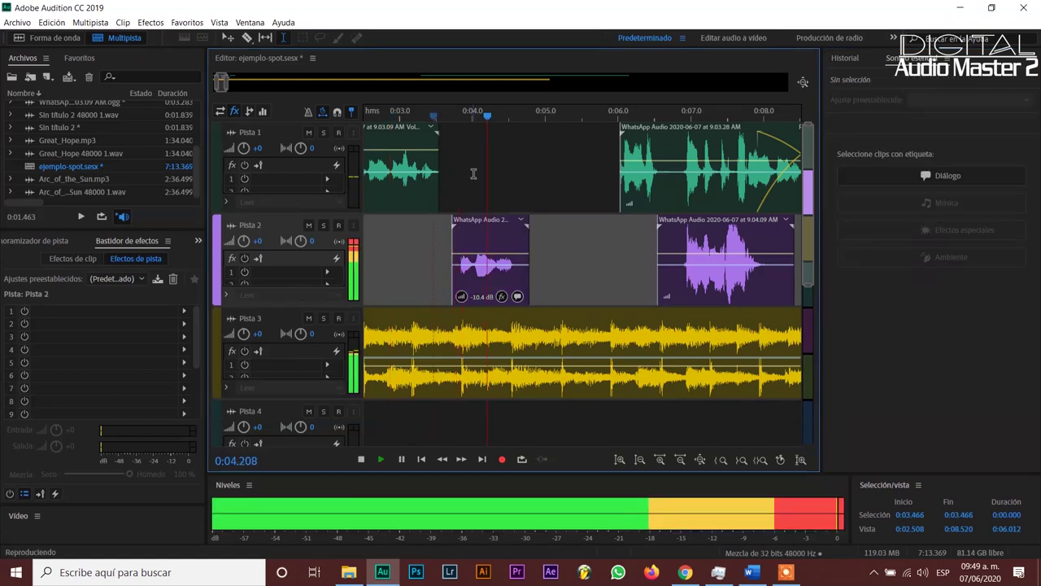
key(space)
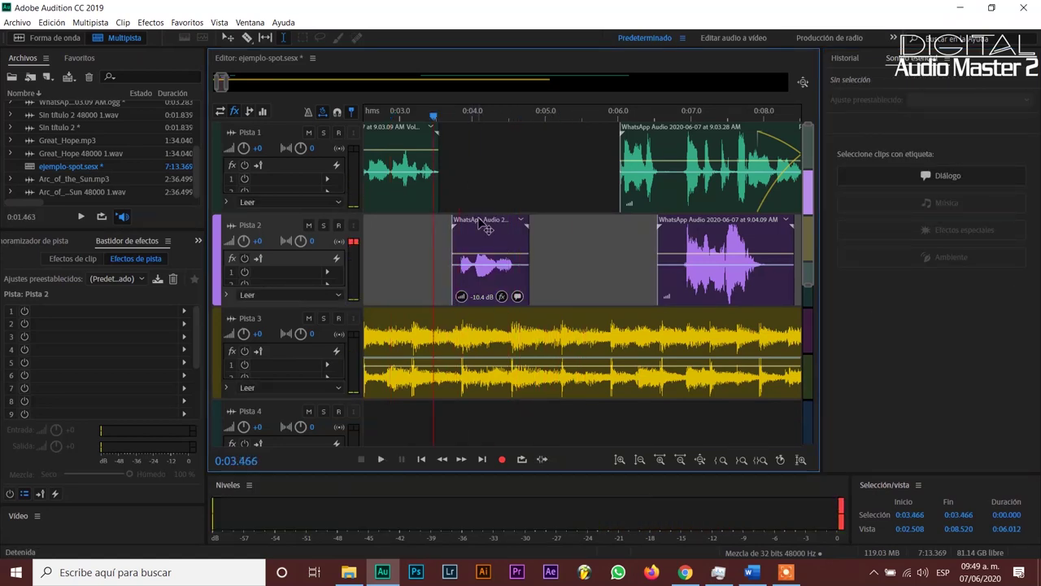
key(space)
key(space)
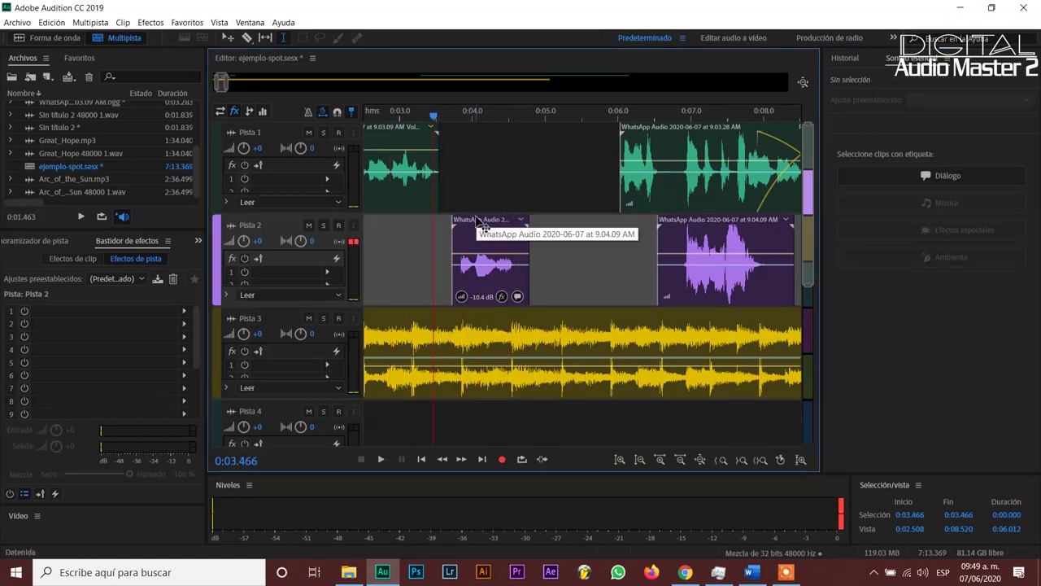
Copy the phone-effect clip to Pista 1 at about 4.6 s and set the copy's dialogue preset to (Predeterminado)
key(Up)
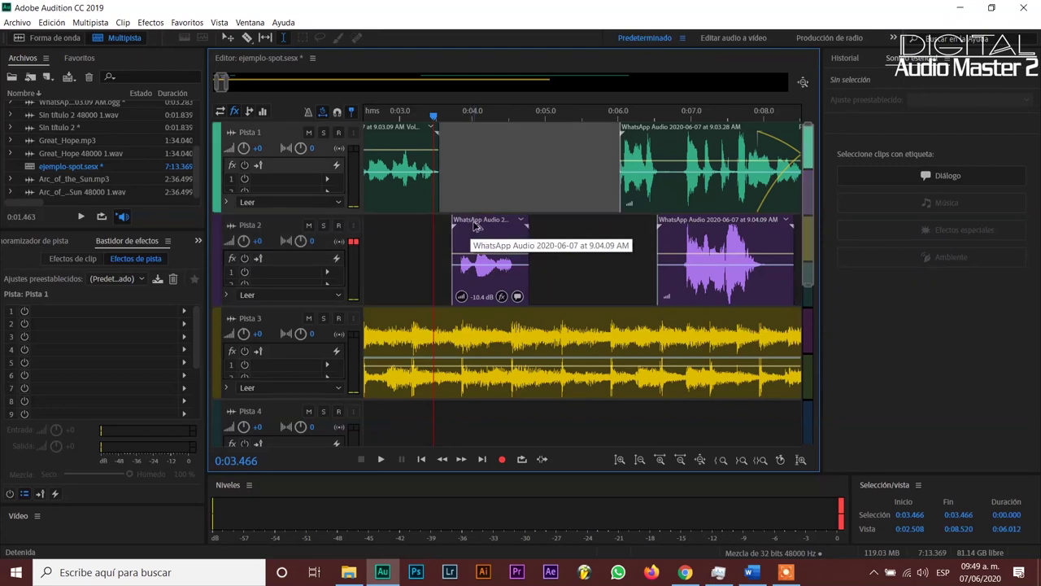
drag(484, 220, 537, 181)
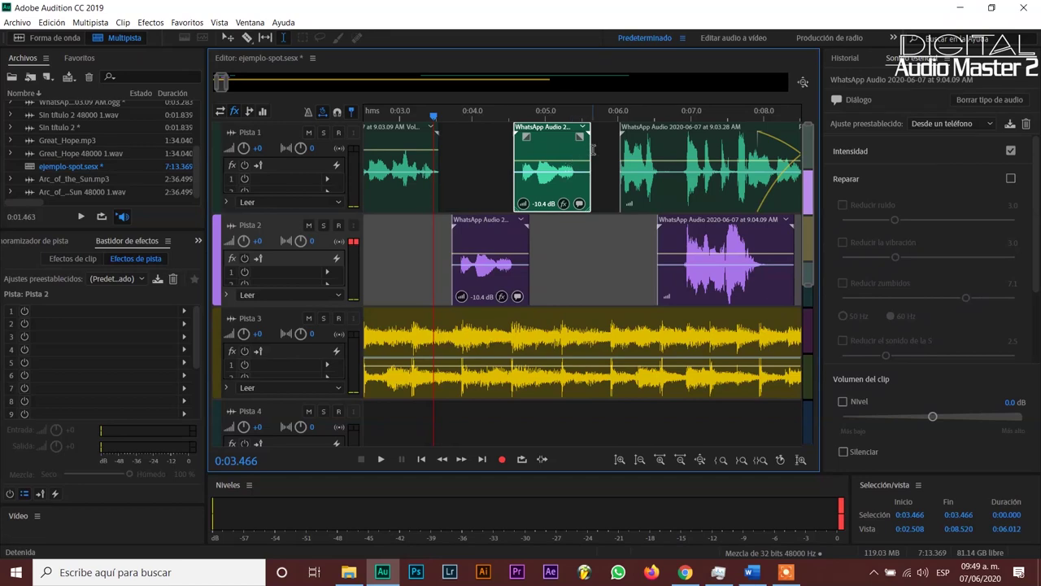
click(561, 130)
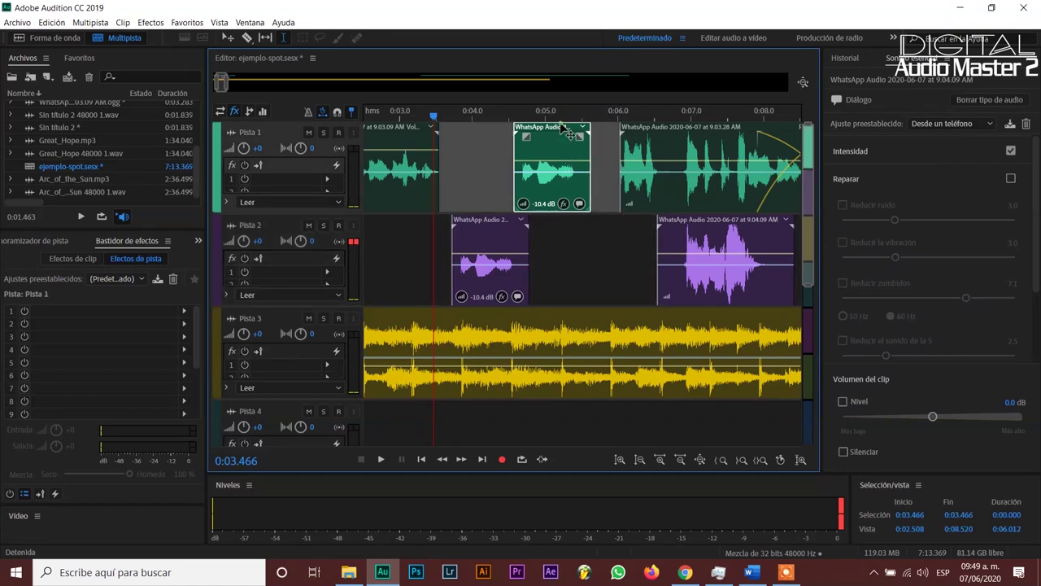
click(976, 126)
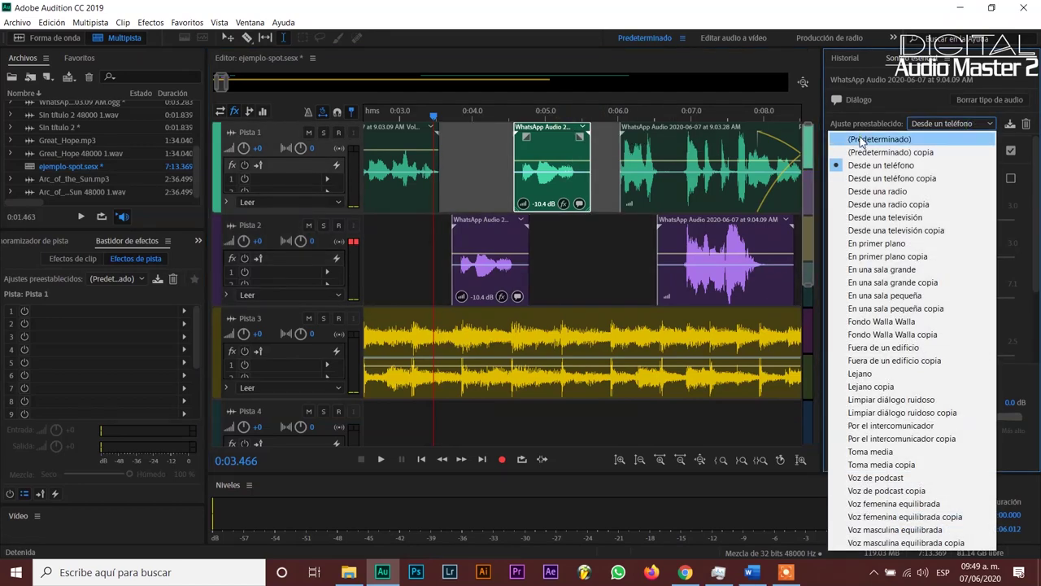
click(879, 139)
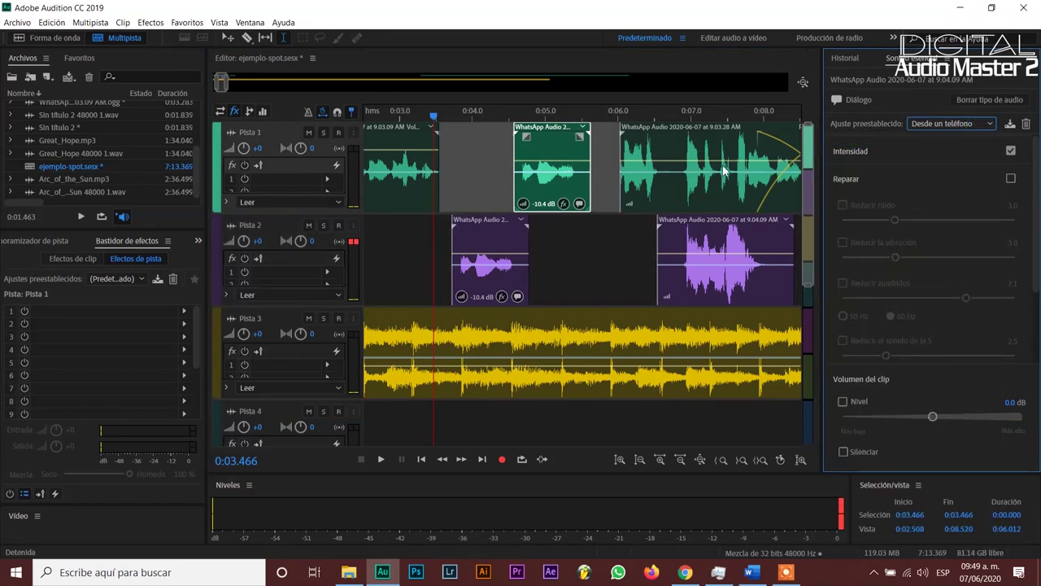
Play from about 3.5 s to compare the phone-effect clip with its copy on Pista 1
click(435, 242)
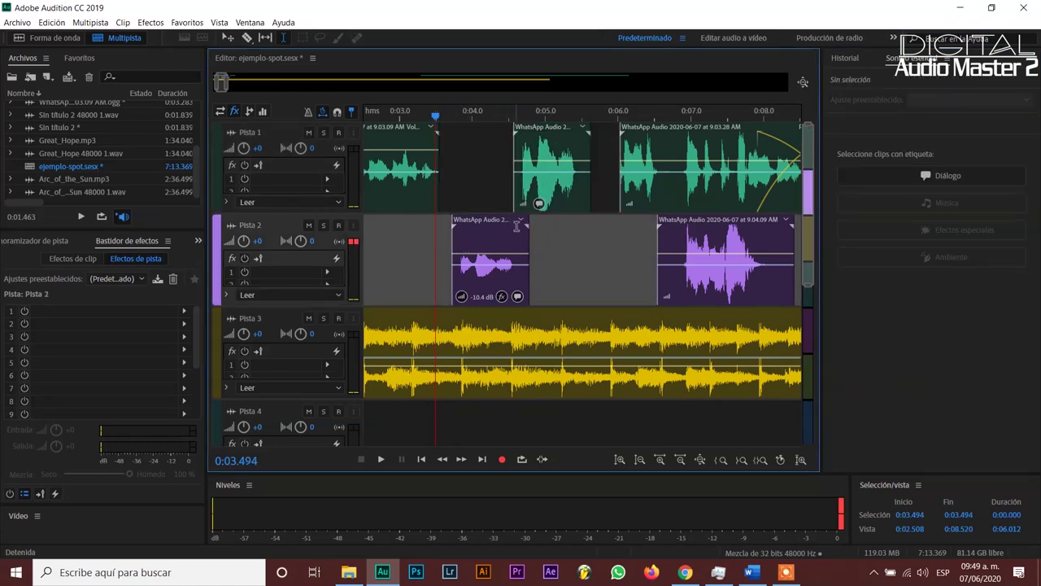
key(space)
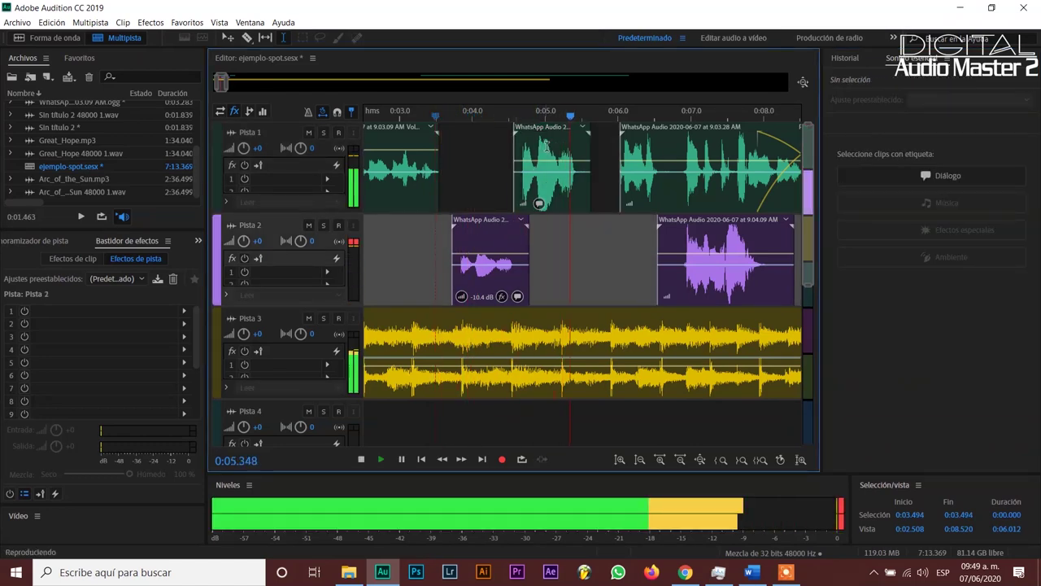
key(space)
key(space)
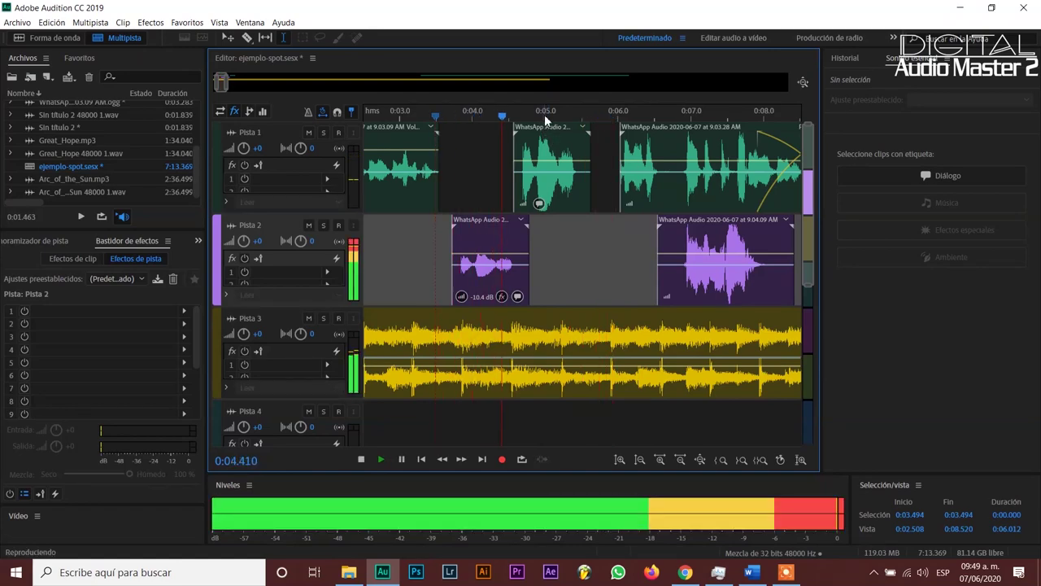
Move the copied voice clip on Pista 1 to start at about 4.2 s and replay the passage
scroll(545, 113, up, 4)
key(space)
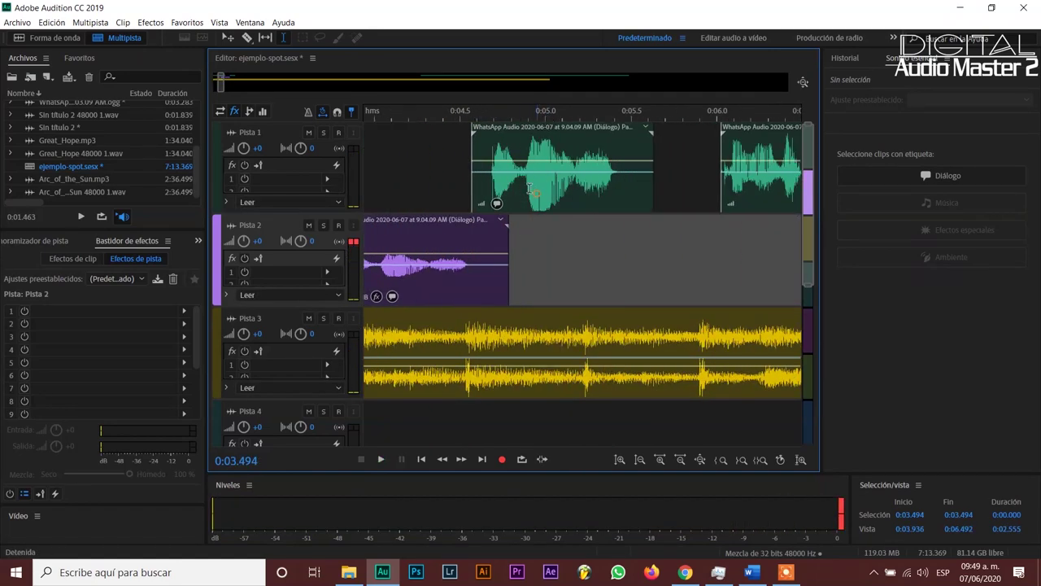
drag(481, 195, 422, 195)
key(space)
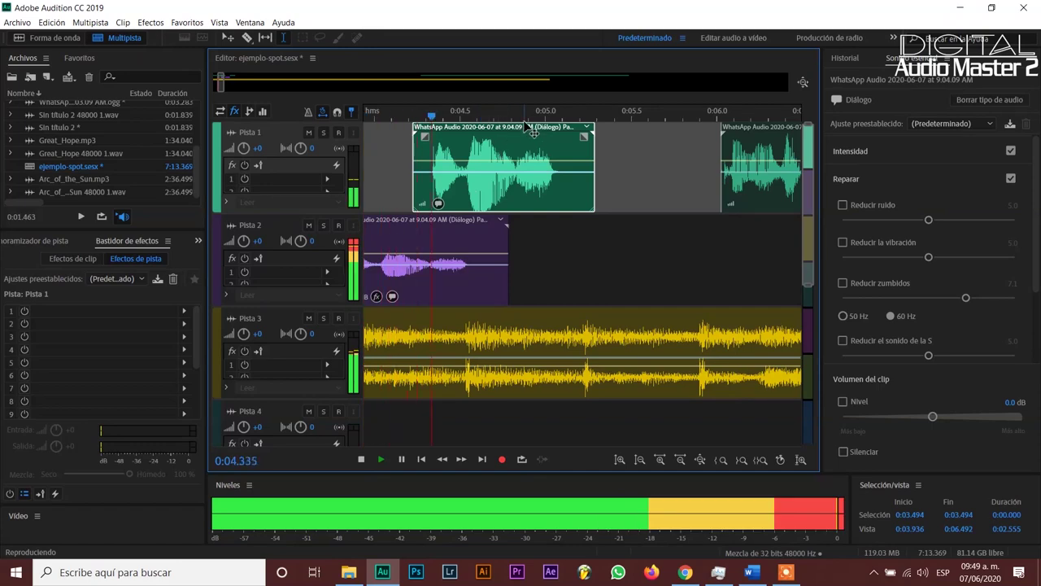
scroll(534, 115, down, 4)
key(space)
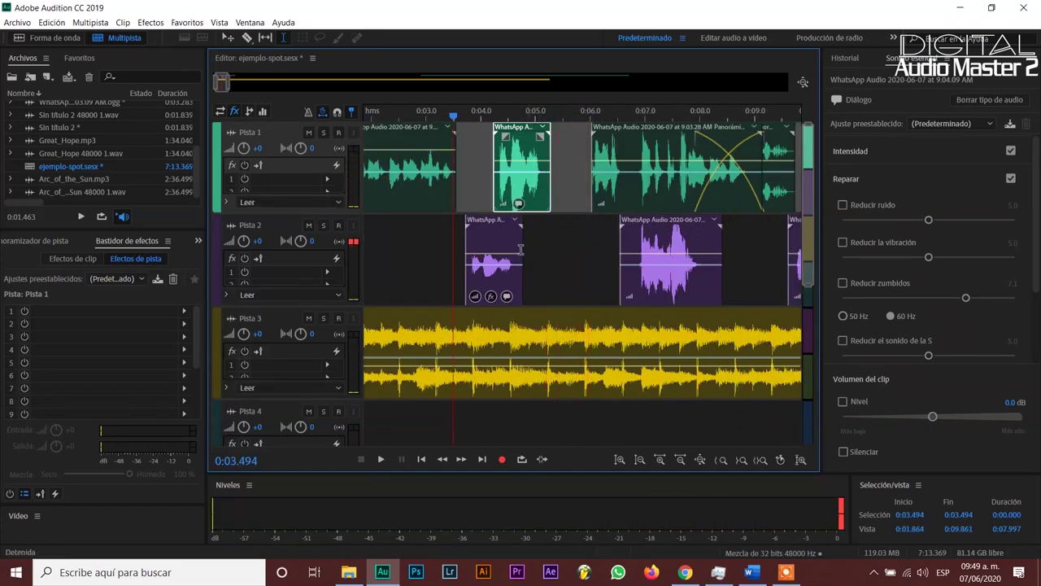
Raise the Winds_of_Spring volume envelope from about 4.6 s to a higher level at about 5.0 s, and replay from about 2.8 s
click(444, 242)
key(space)
click(514, 350)
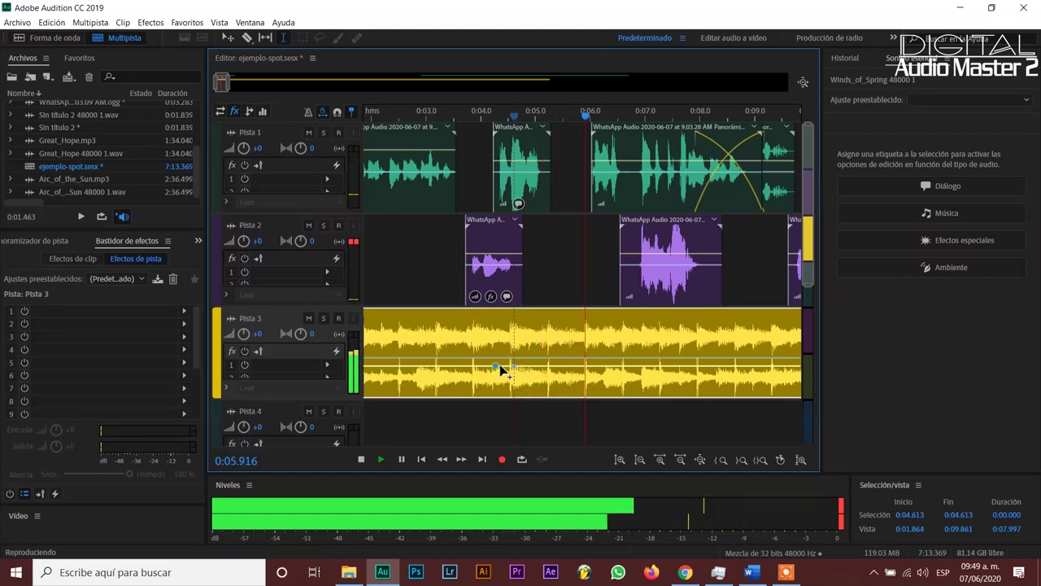
key(space)
drag(520, 371, 534, 343)
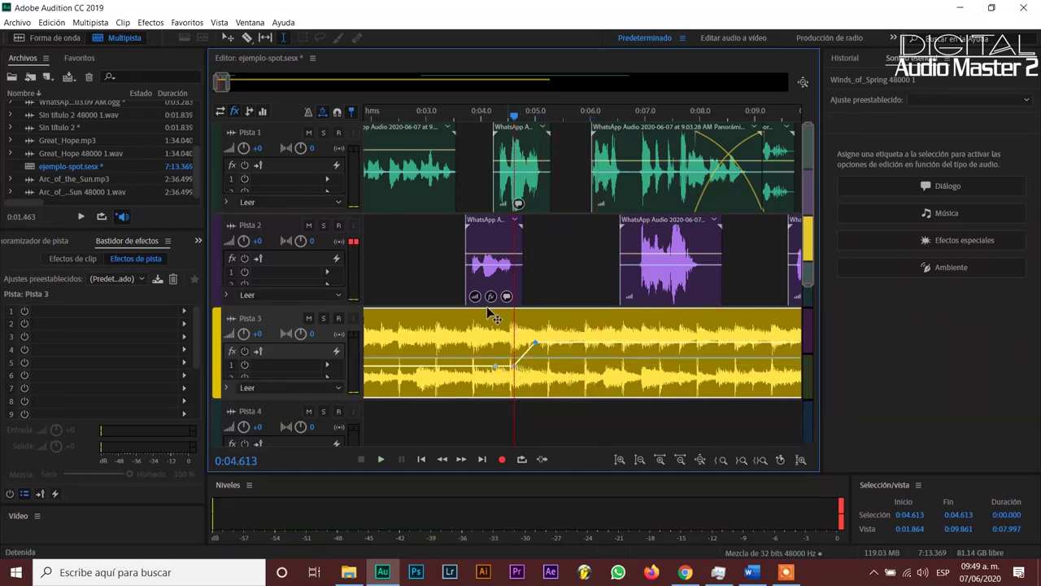
click(417, 260)
key(space)
scroll(481, 116, down, 4)
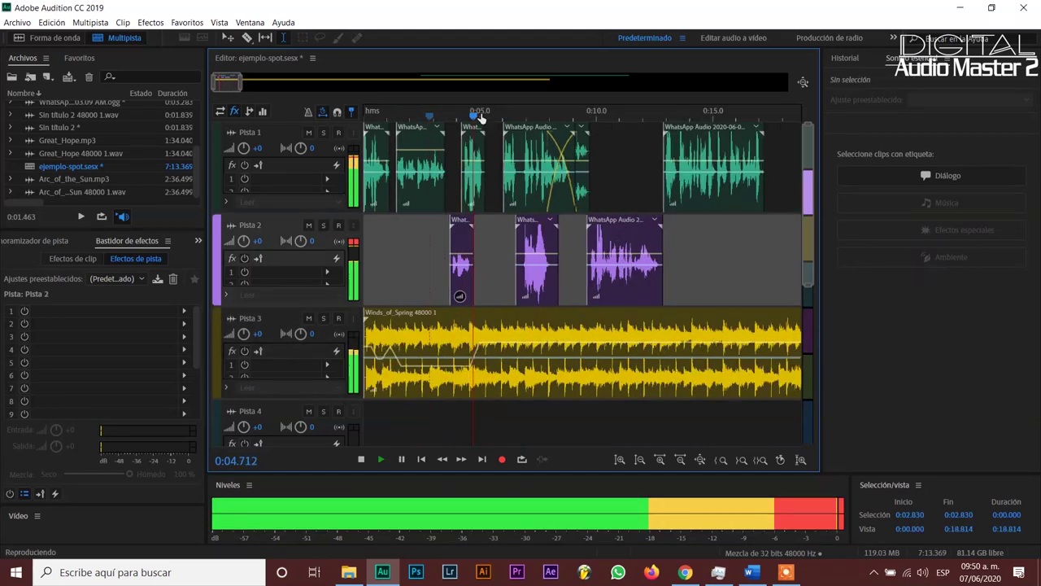
Move the Great_Hope music clip on Pista 4 to start at about 4.5 s
scroll(481, 116, down, 5)
scroll(403, 186, down, 1)
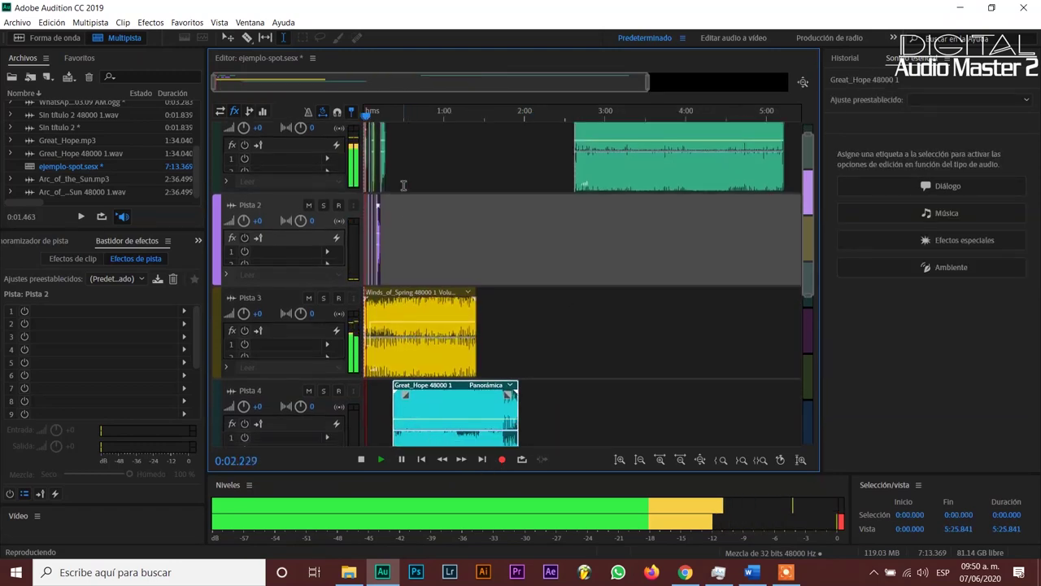
scroll(375, 110, up, 4)
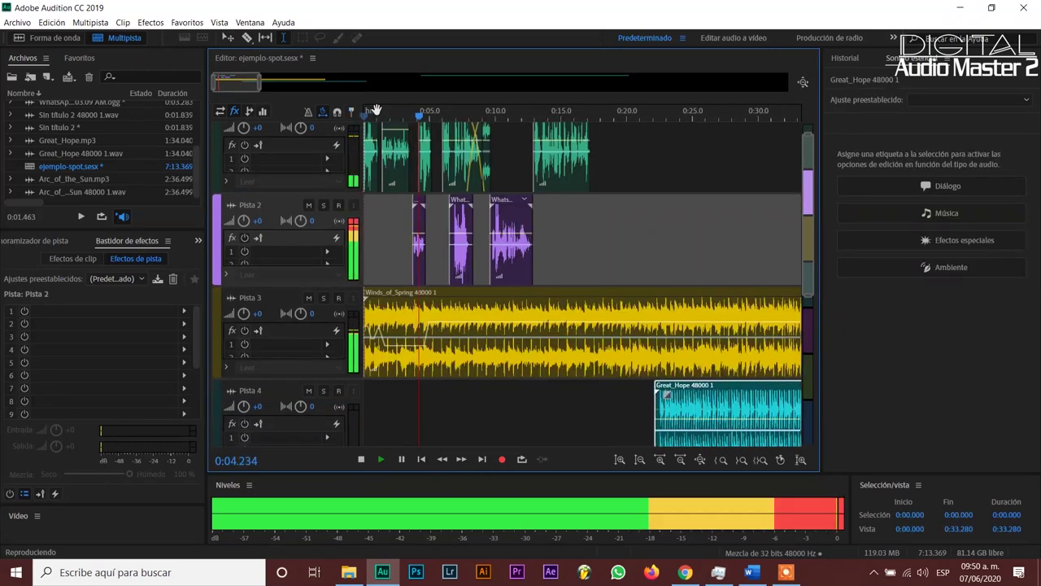
drag(677, 423, 443, 420)
click(408, 415)
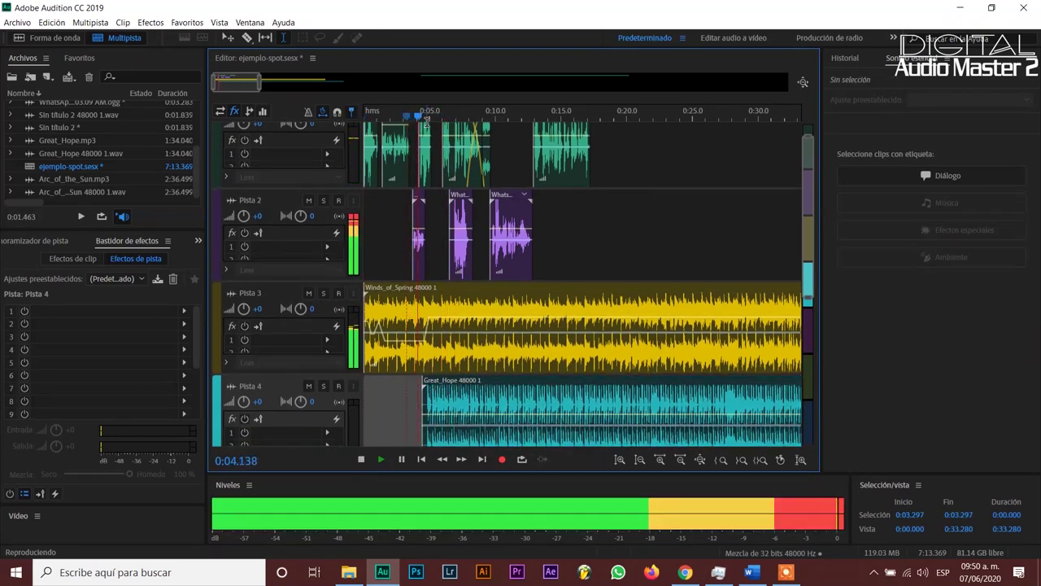
Listen to the music change and move Great_Hope on Pista 4 to start at about 4.1 s
scroll(419, 244, up, 1)
scroll(430, 115, up, 2)
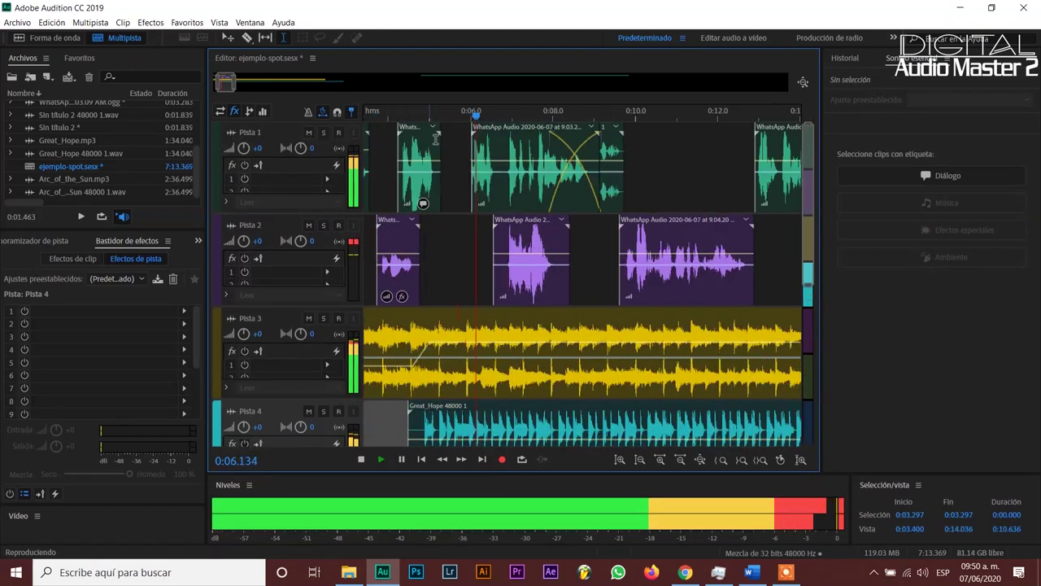
scroll(390, 320, down, 3)
key(space)
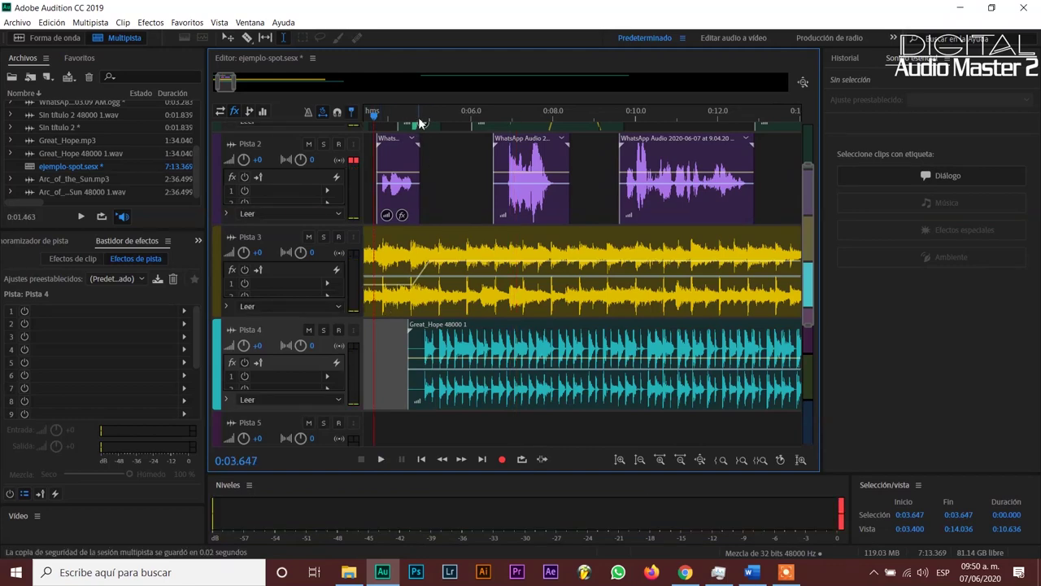
scroll(420, 122, up, 2)
drag(443, 342, 420, 331)
Fade the Winds_of_Spring volume envelope down after about 4.6 s and cut away the clip beyond about 5.2 s
drag(437, 265, 460, 315)
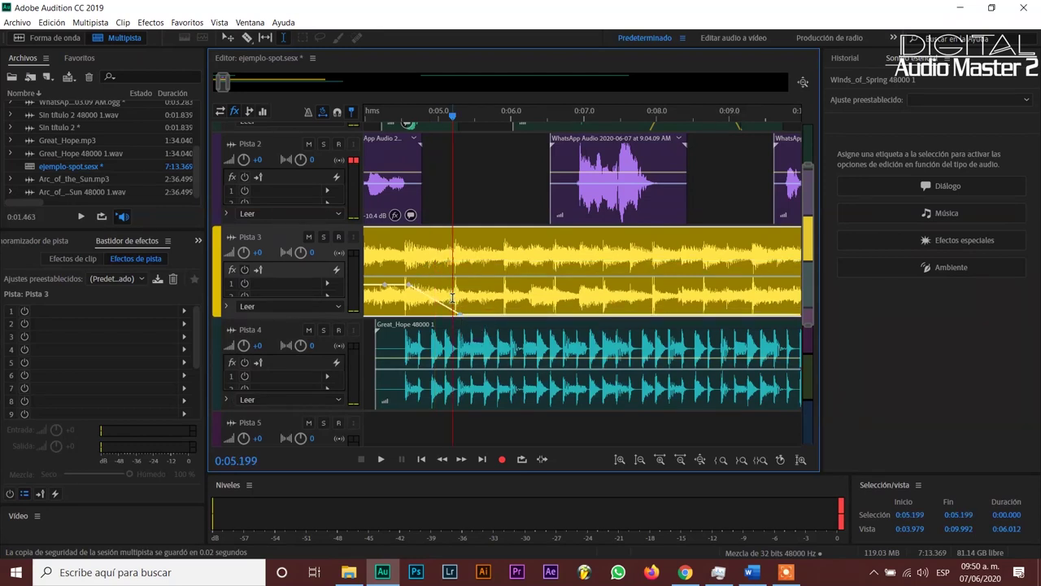
key(ctrl+k)
key(Delete)
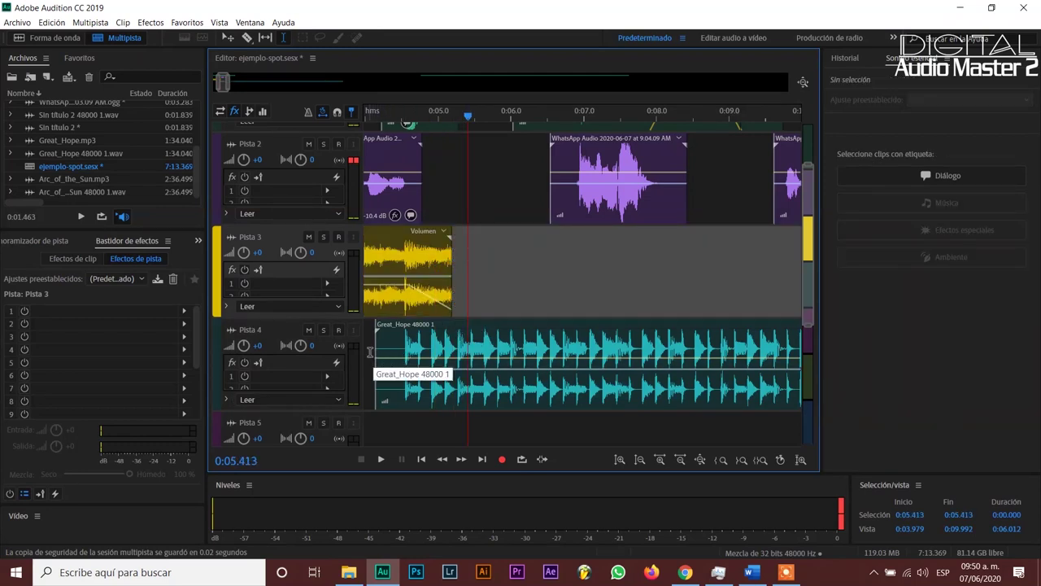
Play the transition from about 4.1 s and lower the Great_Hope volume envelope from about 5.1 s
click(370, 348)
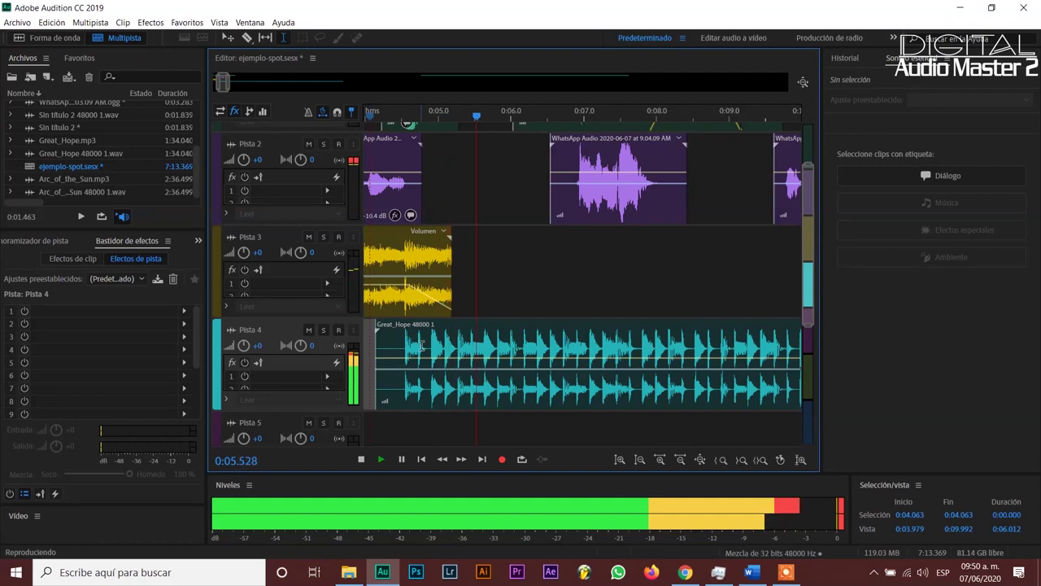
key(space)
key(space)
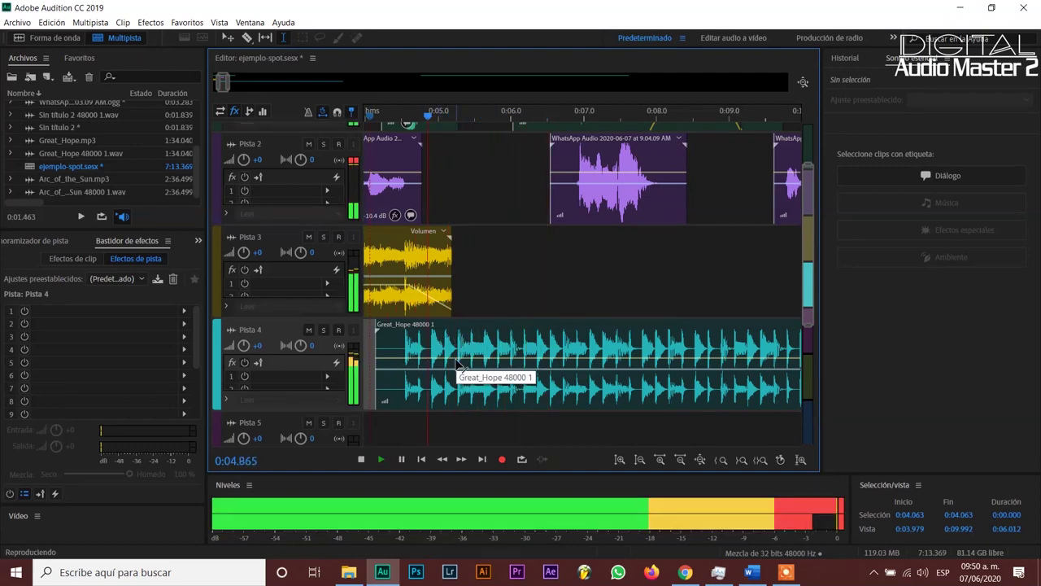
click(453, 362)
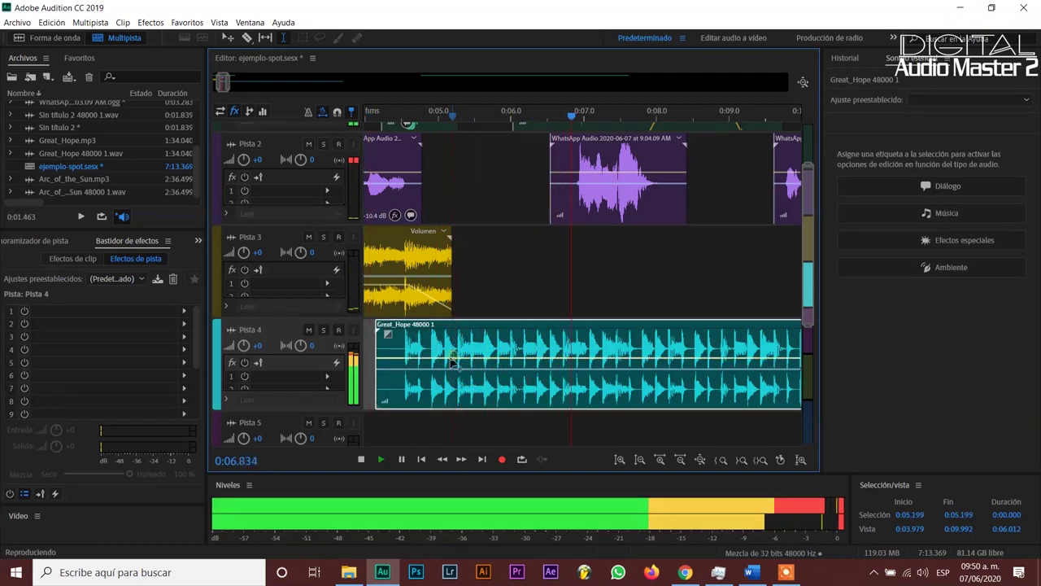
click(446, 363)
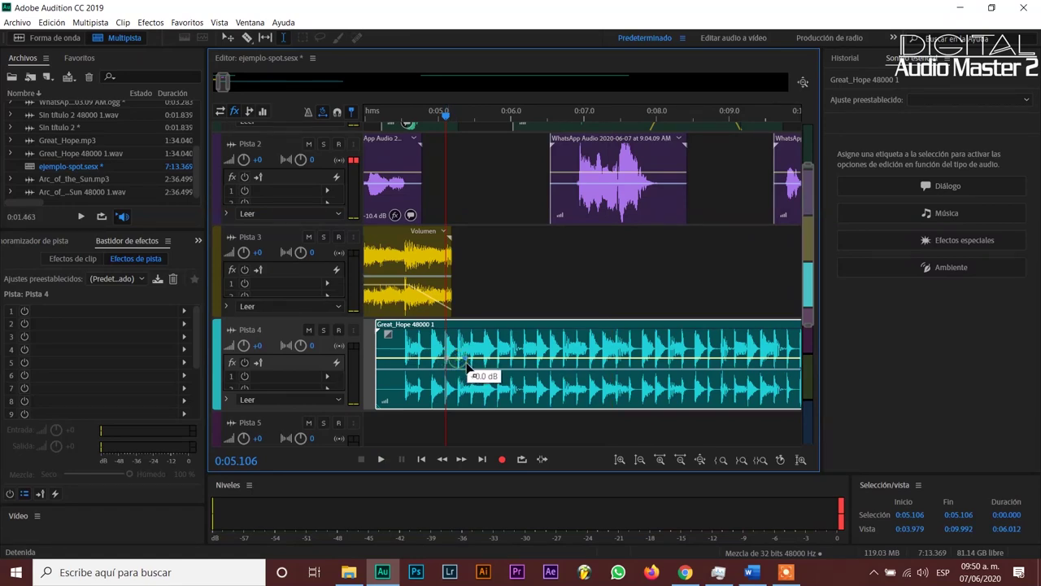
key(space)
Move the 9.03.28 AM voice clip from Pista 1 to Pista 3 at about 5.3 s and play from about 4.0 s
scroll(546, 276, up, 2)
key(space)
drag(553, 143, 503, 322)
key(space)
key(space)
click(369, 171)
key(space)
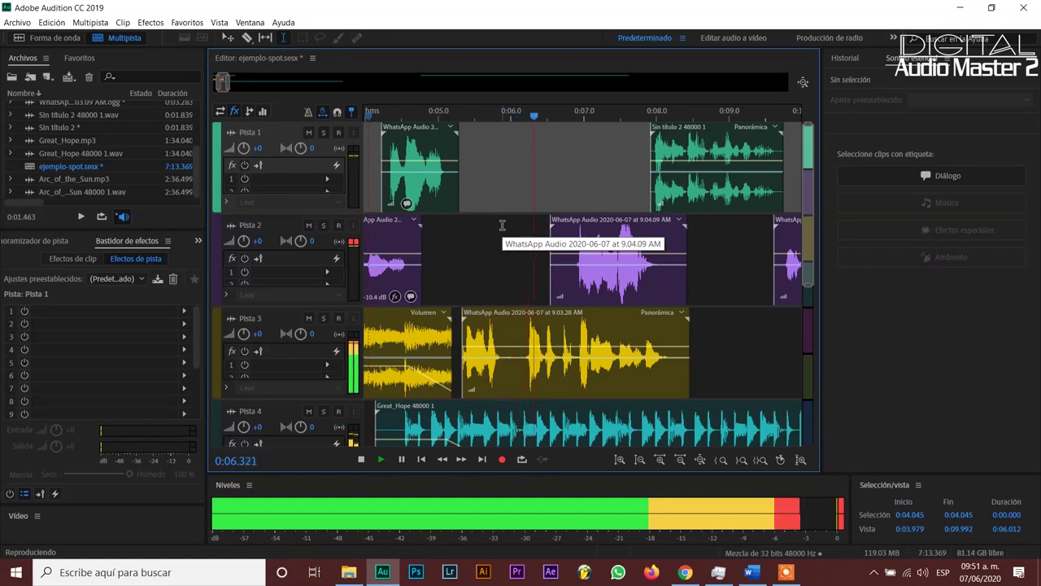
Move the second voice clip on Pista 2 to start at about 8.3 s
key(space)
drag(609, 271, 730, 271)
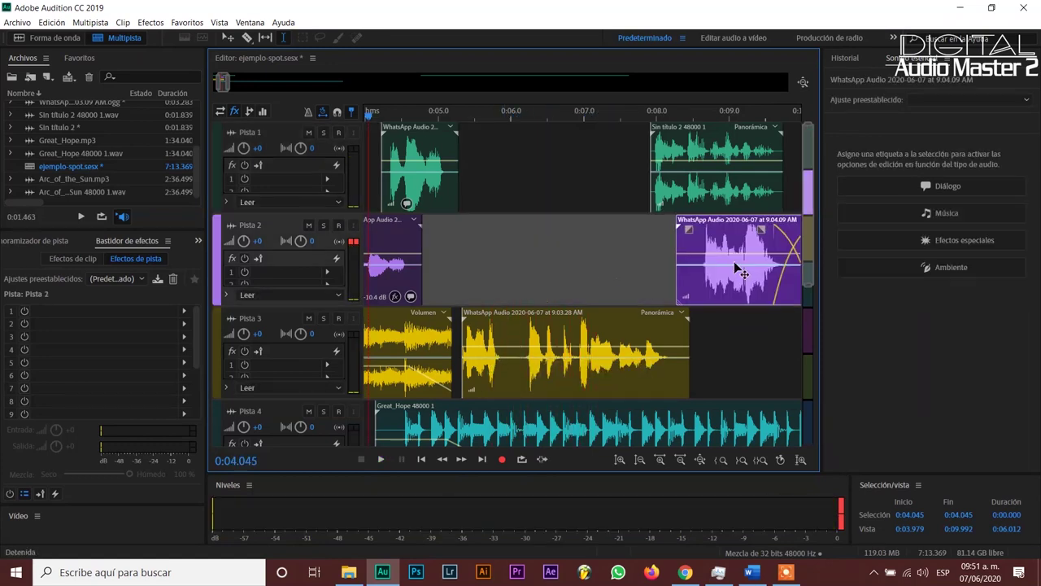
Split the 9.03.28 AM voice clip on Pista 3 at about 5.95 s, move its second part to Pista 2 and play from about 5.2 s
click(508, 367)
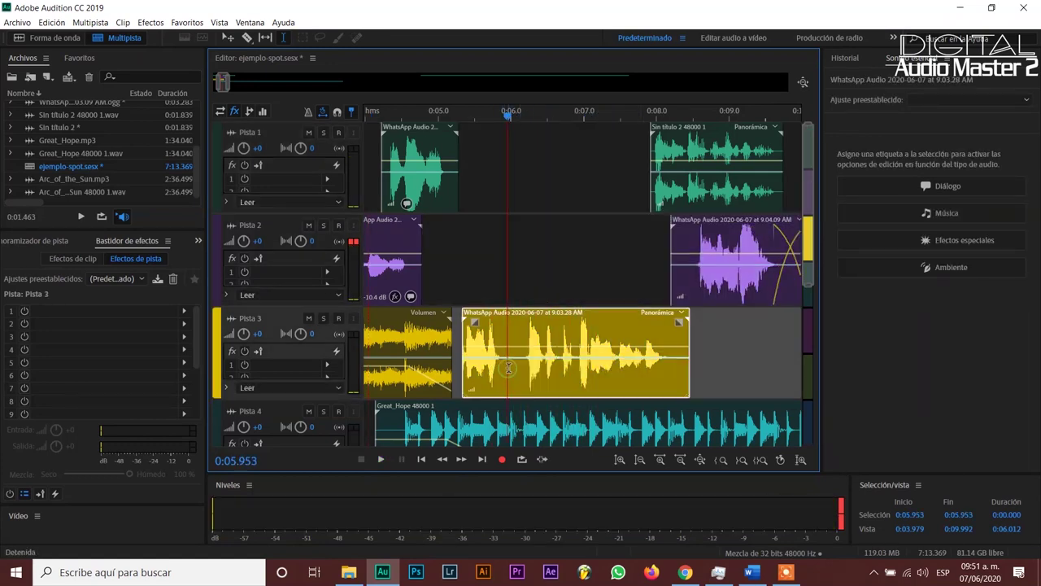
key(ctrl+k)
drag(521, 368, 525, 260)
click(454, 248)
key(space)
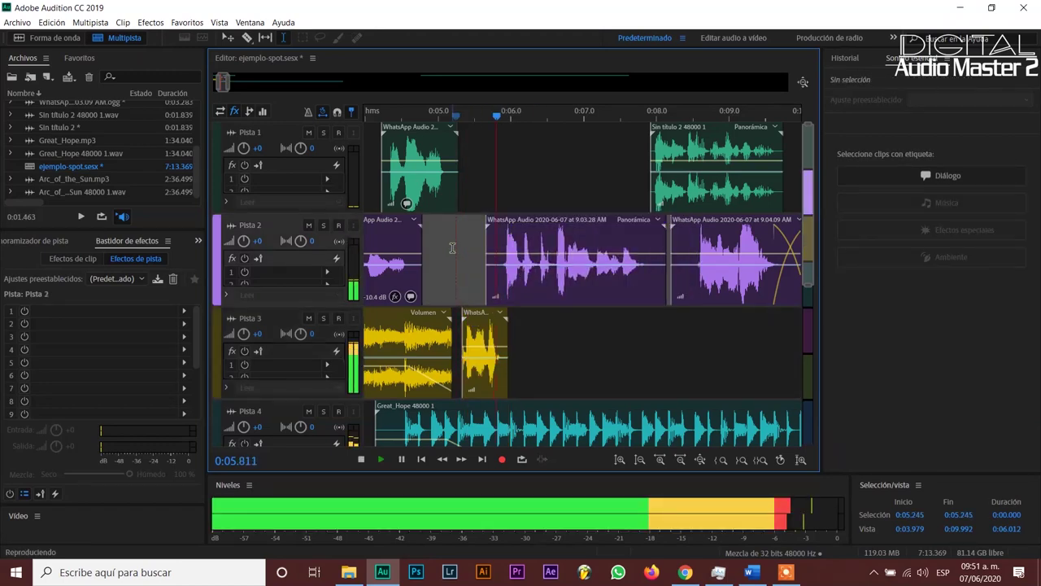
Shift the 9.03.28 AM voice clip on Pista 2 to start at about 5.7 s and play the passage from about 5.2 s
key(space)
scroll(505, 111, up, 3)
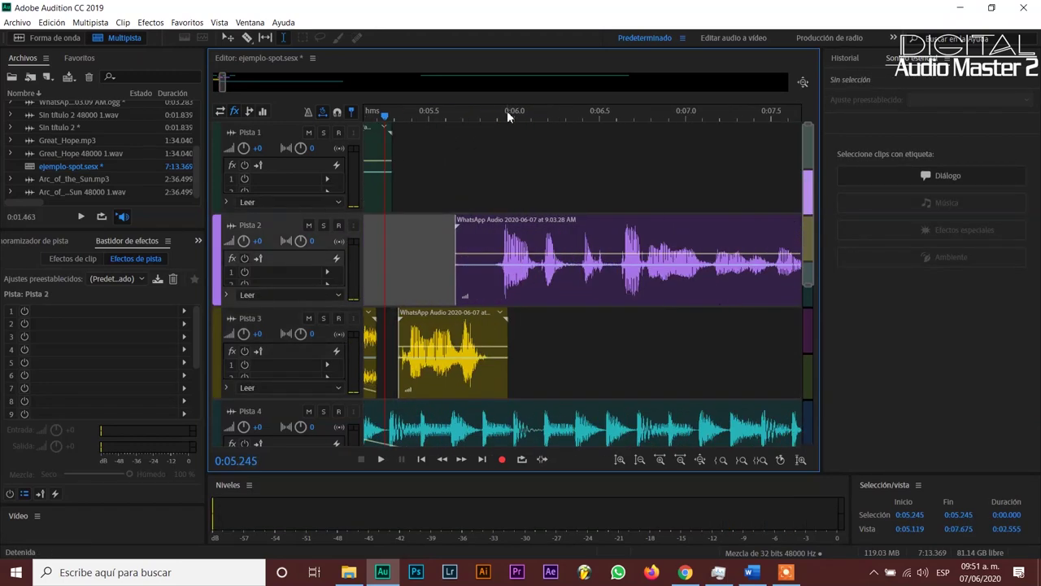
mouse_move(529, 289)
mouse_down()
mouse_move(546, 295)
mouse_move(538, 282)
mouse_up()
key(space)
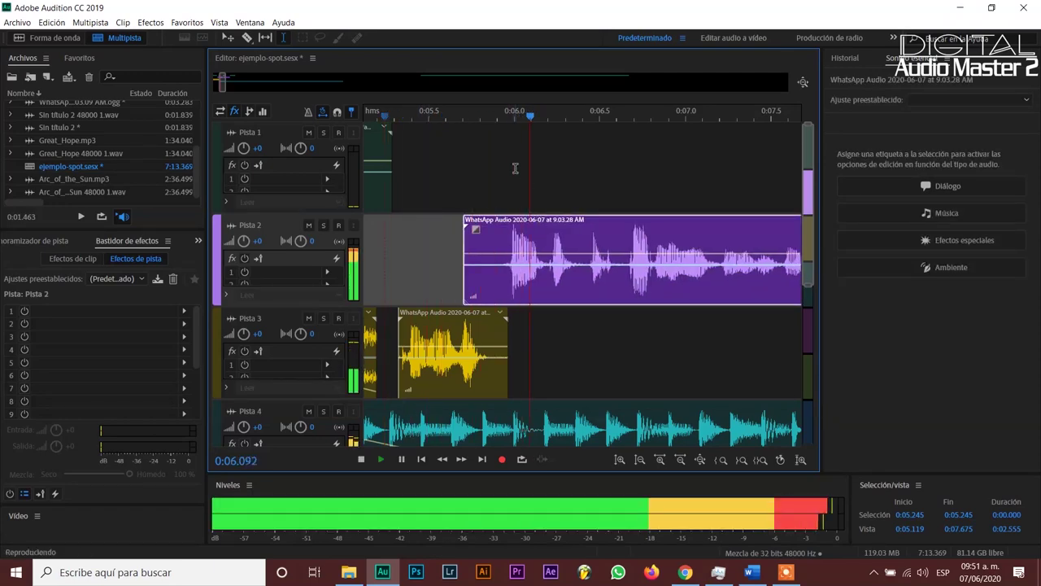
scroll(422, 110, down, 5)
scroll(422, 110, down, 3)
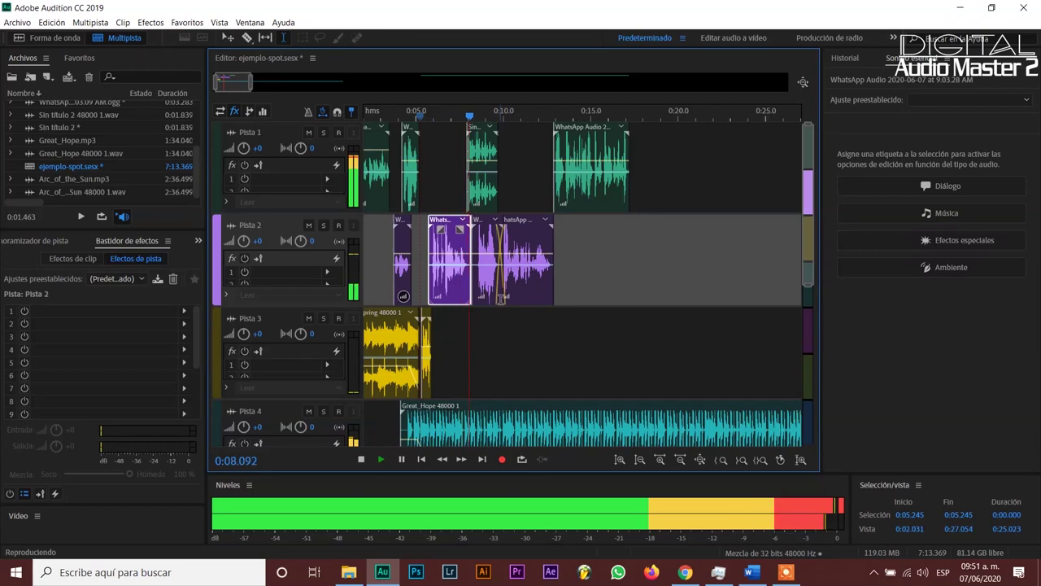
key(space)
Fade the Great_Hope volume envelope on Pista 4 down from about 10.3 s and cut away the clip beyond about 10.5 s
scroll(485, 111, up, 5)
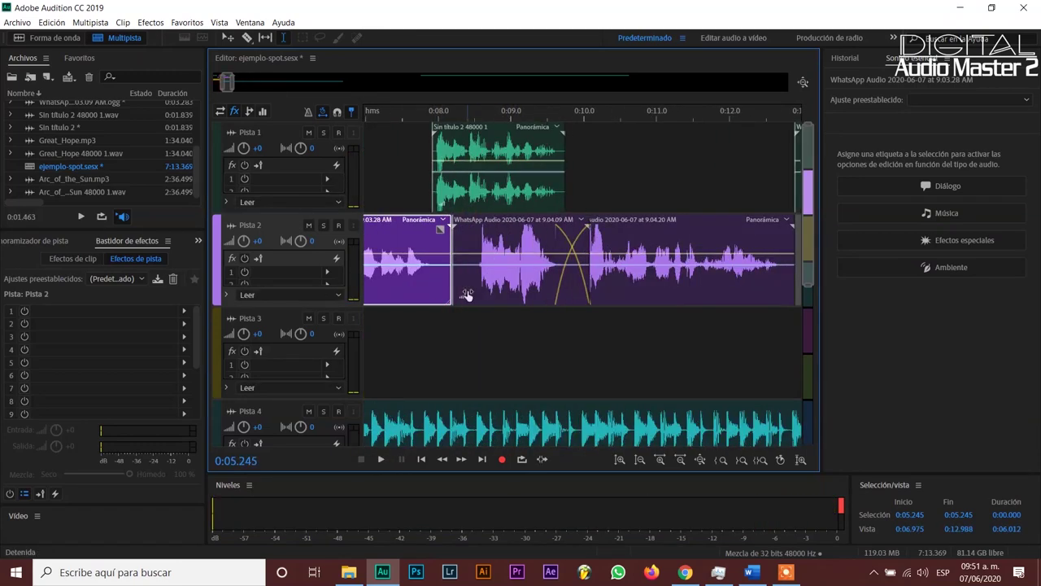
click(442, 350)
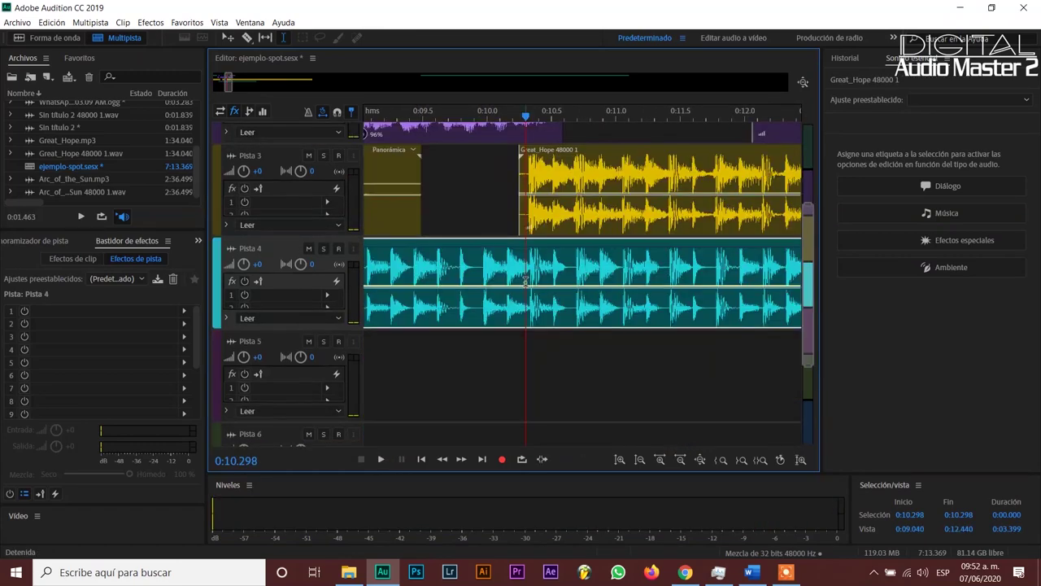
drag(532, 290, 553, 330)
key(ctrl+k)
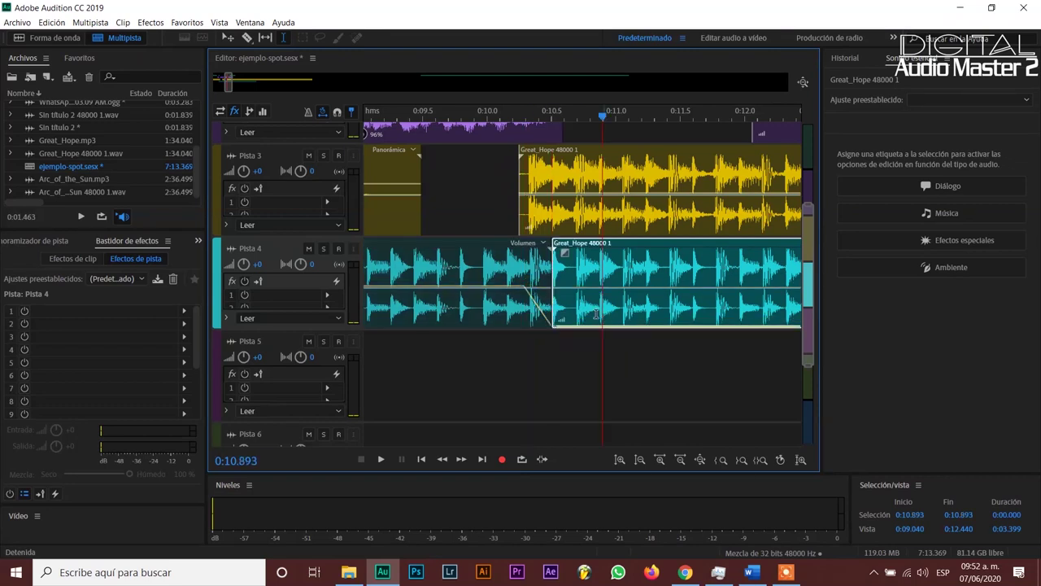
key(Delete)
Play the music transition between Pista 4 and Pista 3 from about 10.0 s
click(489, 154)
key(space)
key(space)
key(space)
key(space)
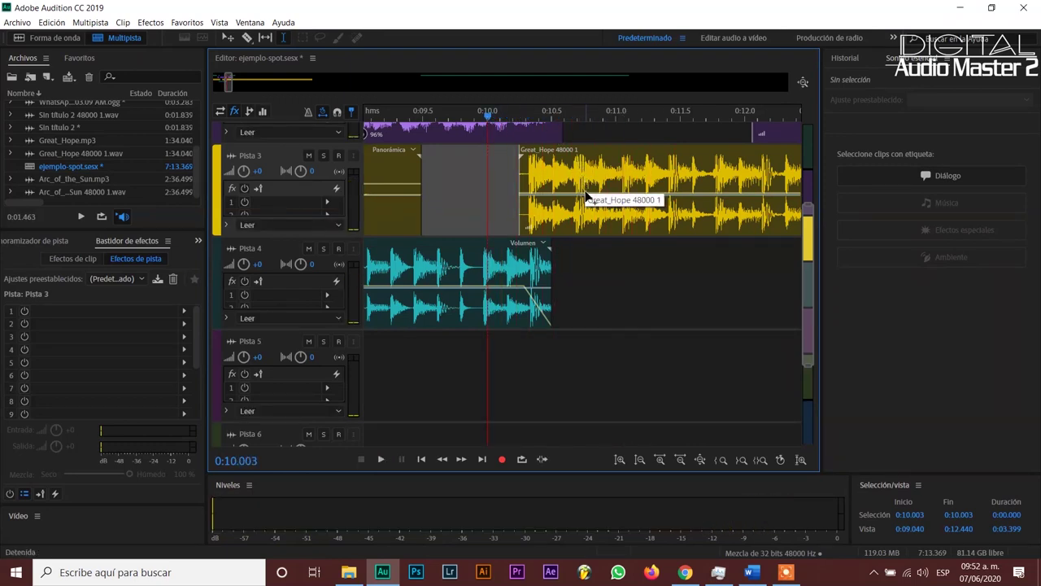
Raise the opening of the Great_Hope volume envelope on Pista 3 before about 10.6 s and play from about 9.95 s
click(586, 195)
drag(573, 195, 570, 178)
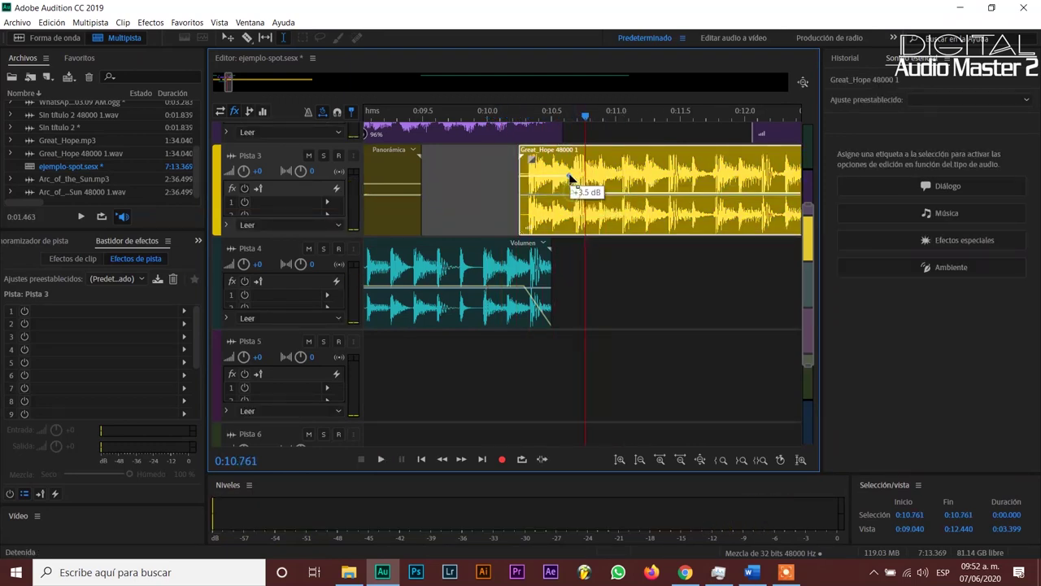
click(481, 182)
key(space)
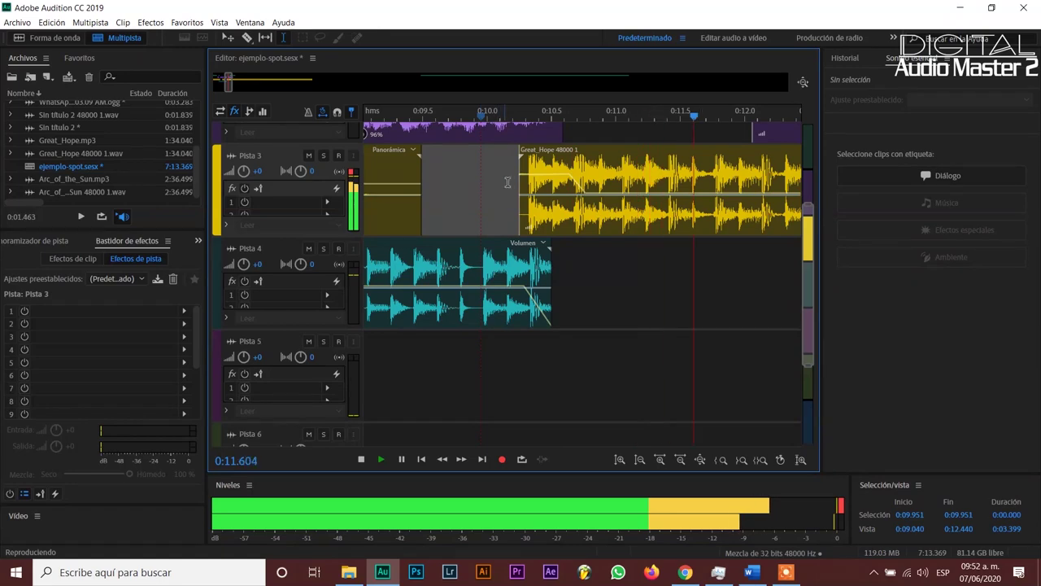
scroll(534, 123, down, 3)
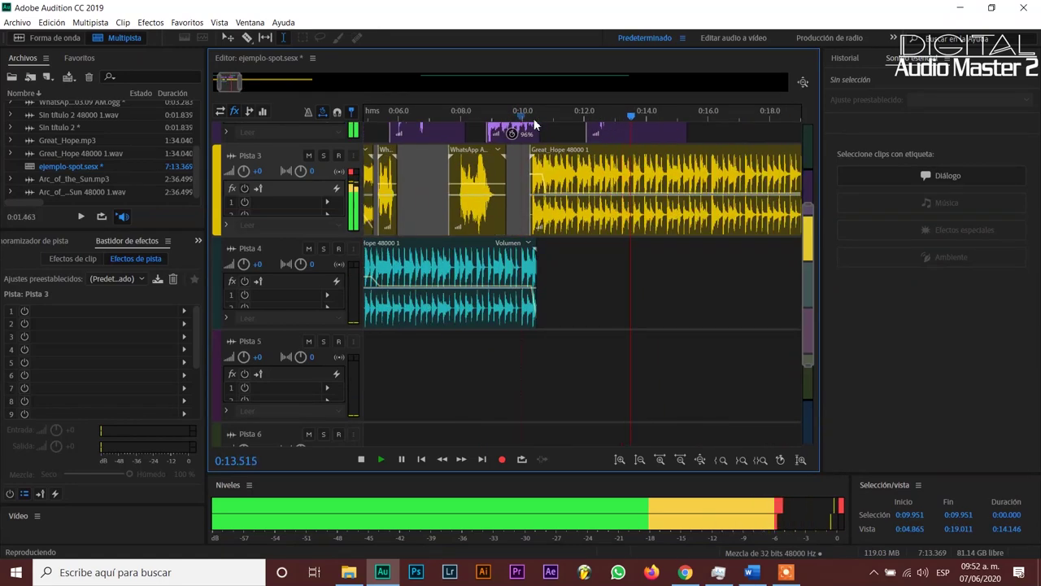
key(space)
Replay the transition from about 9.8 s and delete the Great_Hope clip from Pista 3
click(561, 185)
click(515, 195)
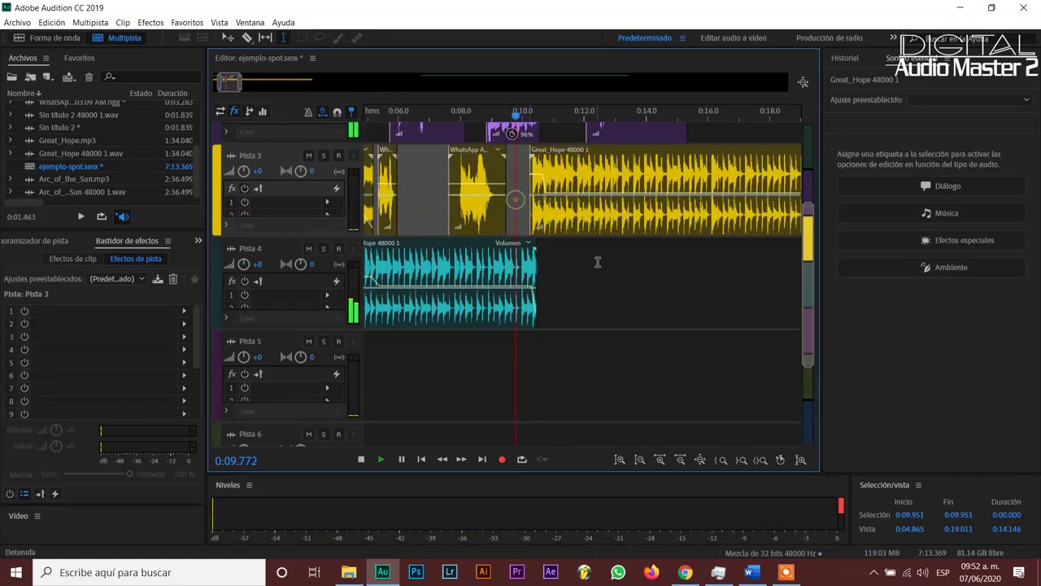
key(space)
scroll(598, 260, up, 3)
key(space)
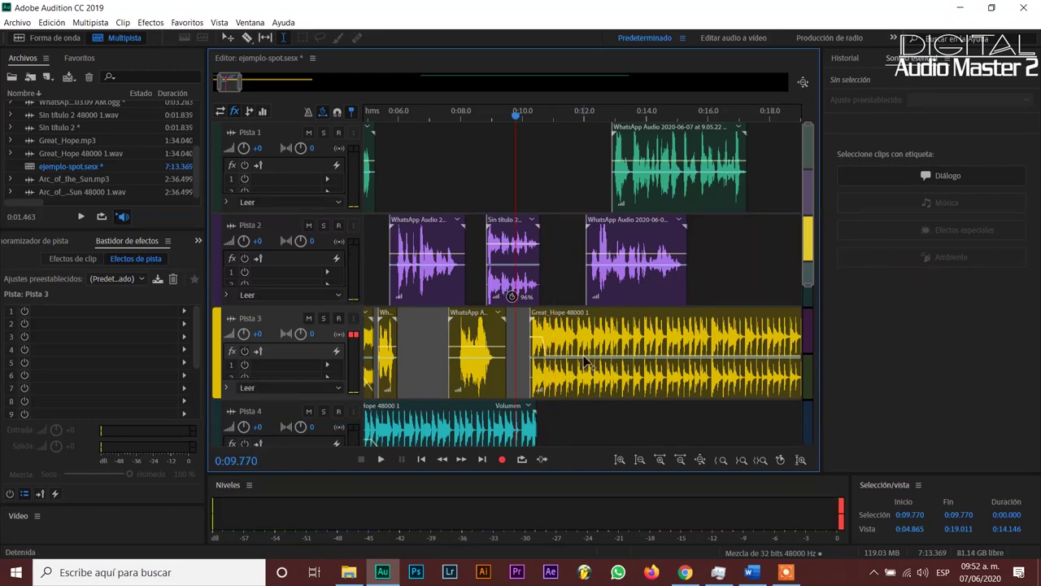
click(584, 362)
key(Delete)
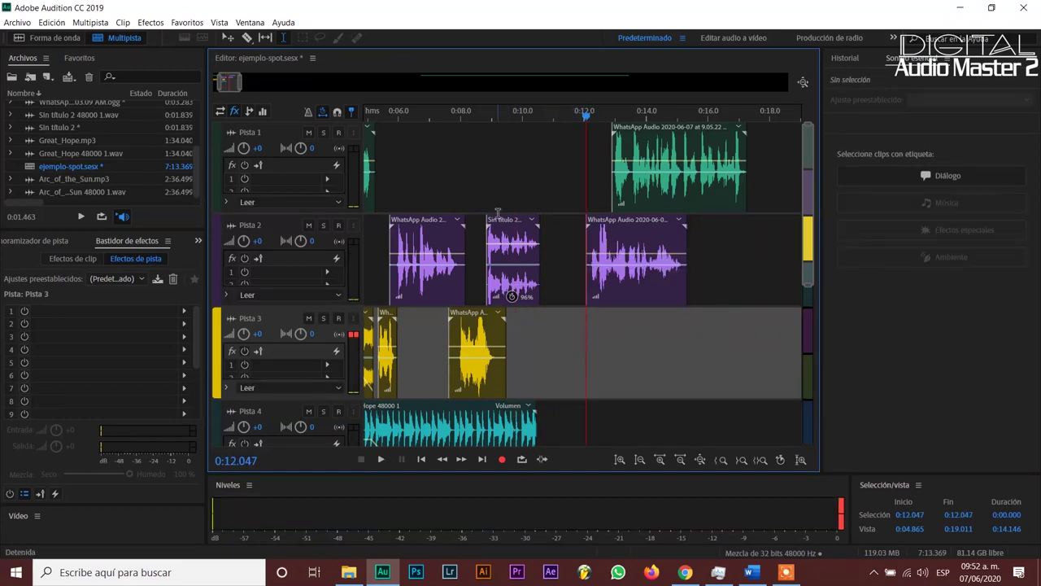
Move the Arc_of_the_Sun clip from Pista 1 to Pista 3, starting at about 22.4 s
scroll(486, 118, down, 3)
drag(485, 112, 443, 338)
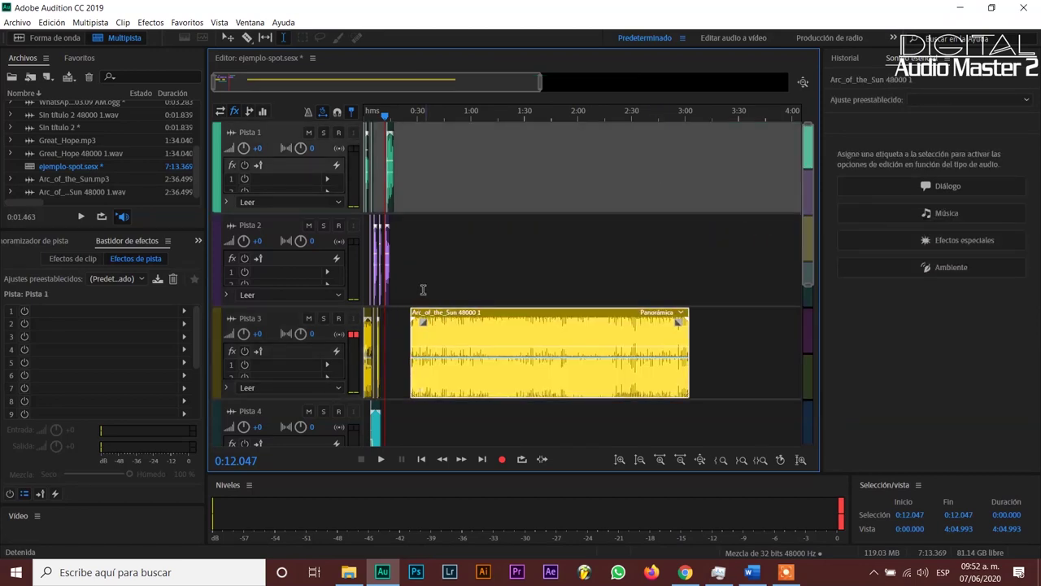
click(405, 290)
scroll(392, 111, up, 3)
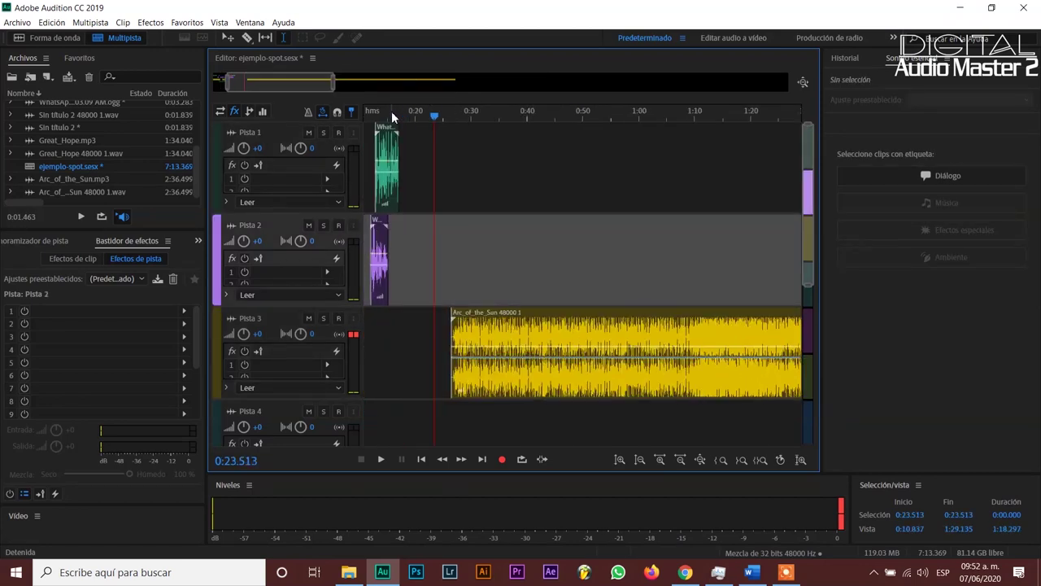
drag(459, 317, 463, 381)
Play the opening of Arc_of_the_Sun and move the clip on Pista 3 to start at about 9.9 s
scroll(415, 120, up, 4)
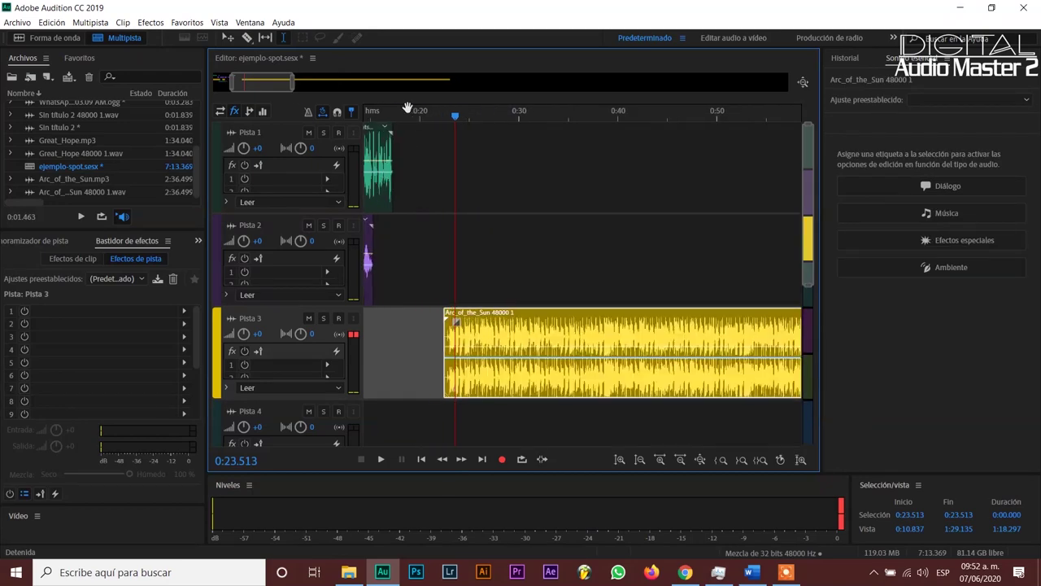
click(533, 263)
key(space)
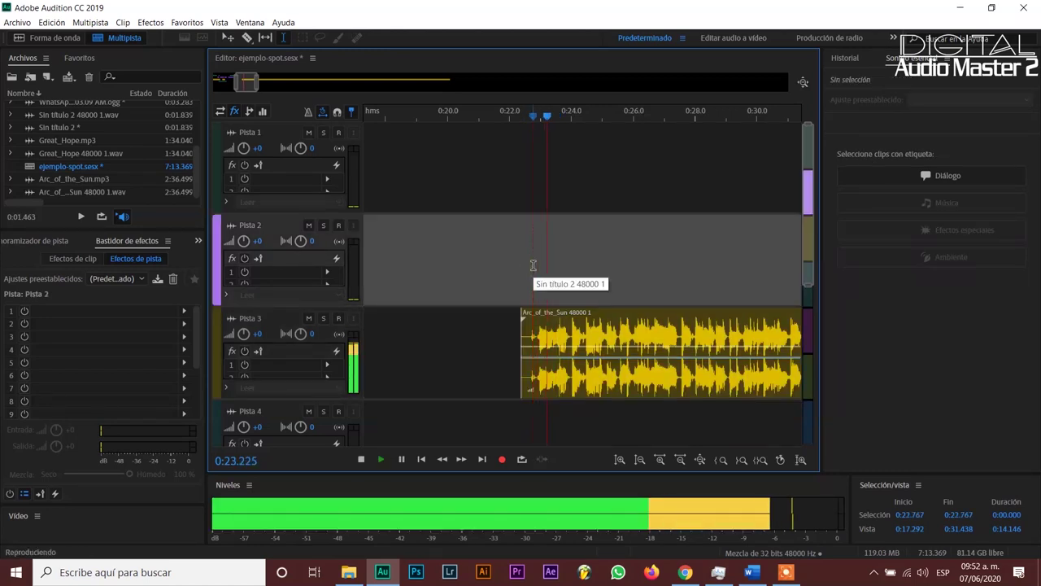
scroll(644, 122, down, 3)
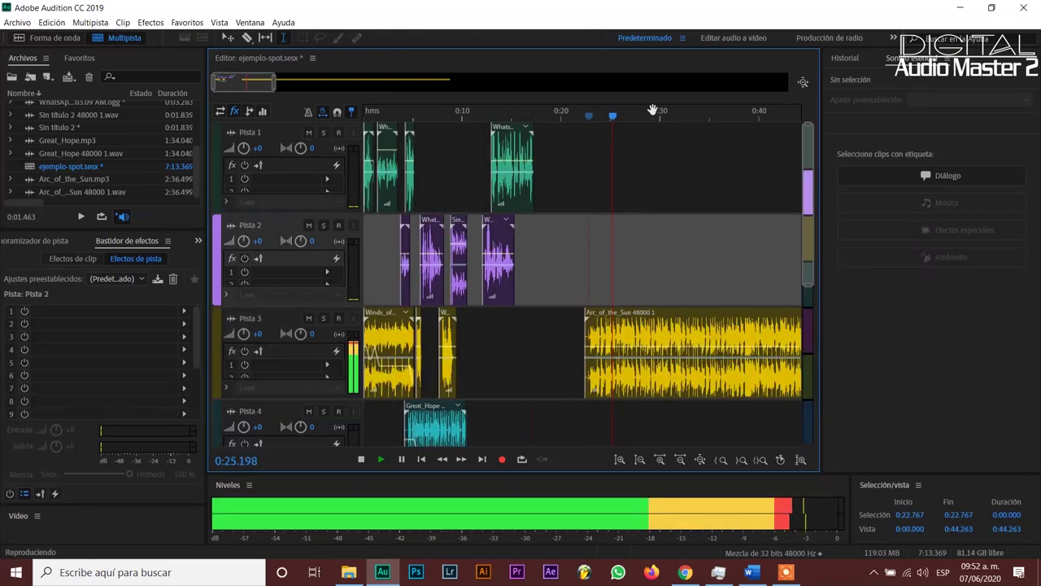
click(383, 240)
drag(606, 354, 486, 351)
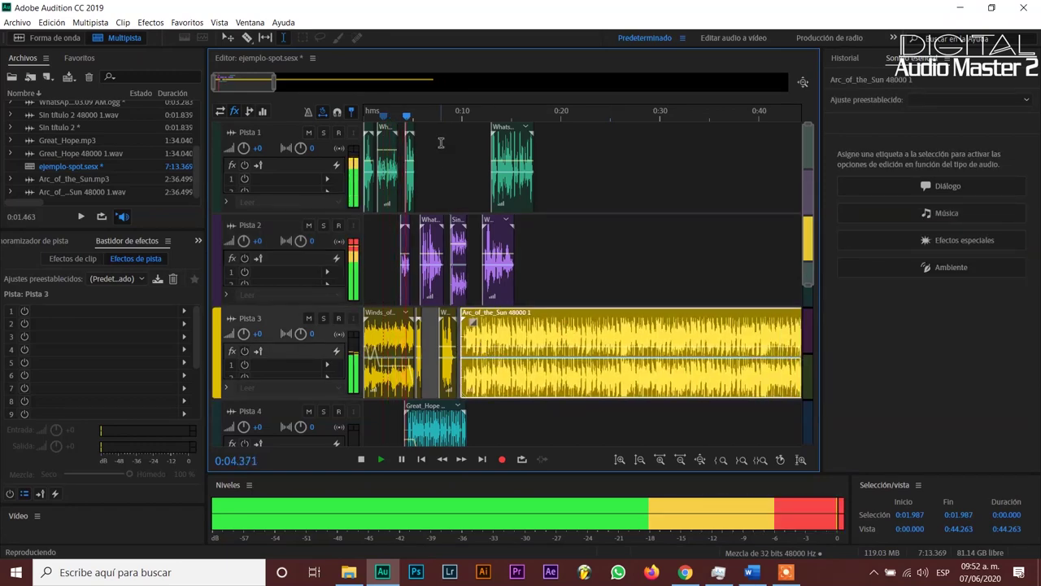
Move the Arc_of_the_Sun clip on Pista 3 to start at about 9.7 s and listen to its entry
click(452, 151)
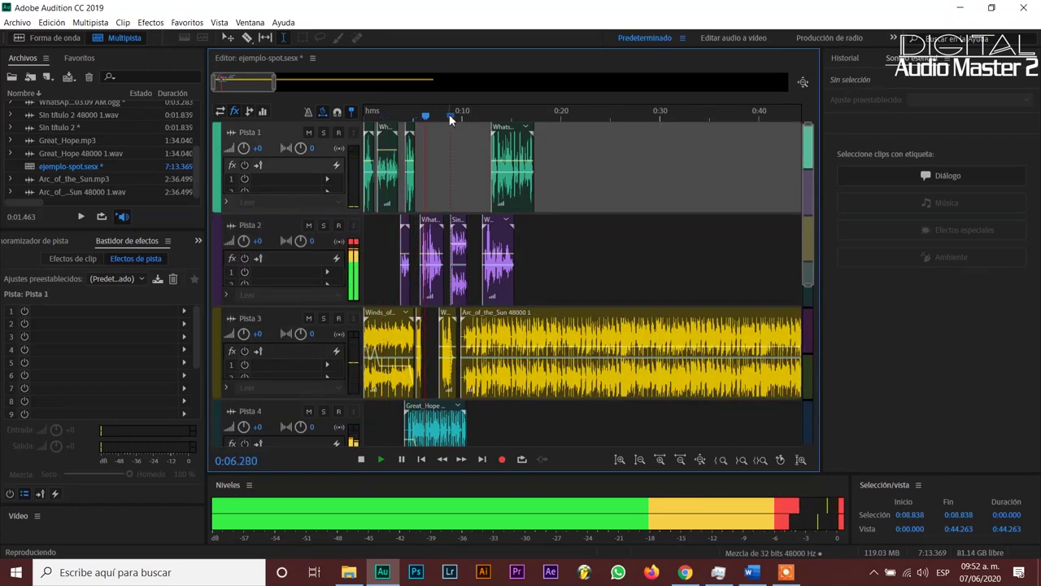
scroll(450, 114, up, 5)
scroll(548, 284, down, 1)
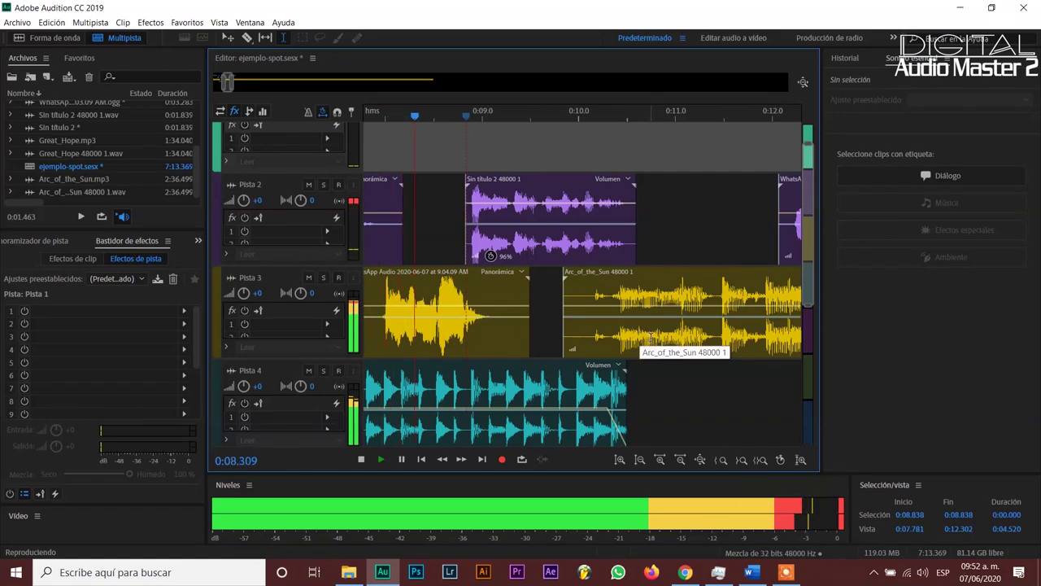
drag(656, 348, 641, 348)
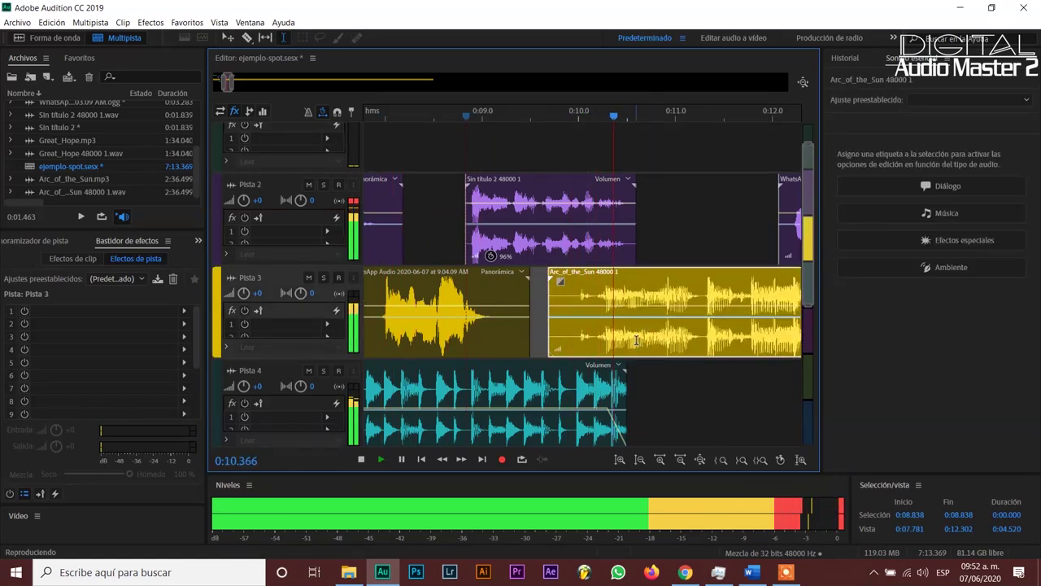
scroll(530, 116, down, 3)
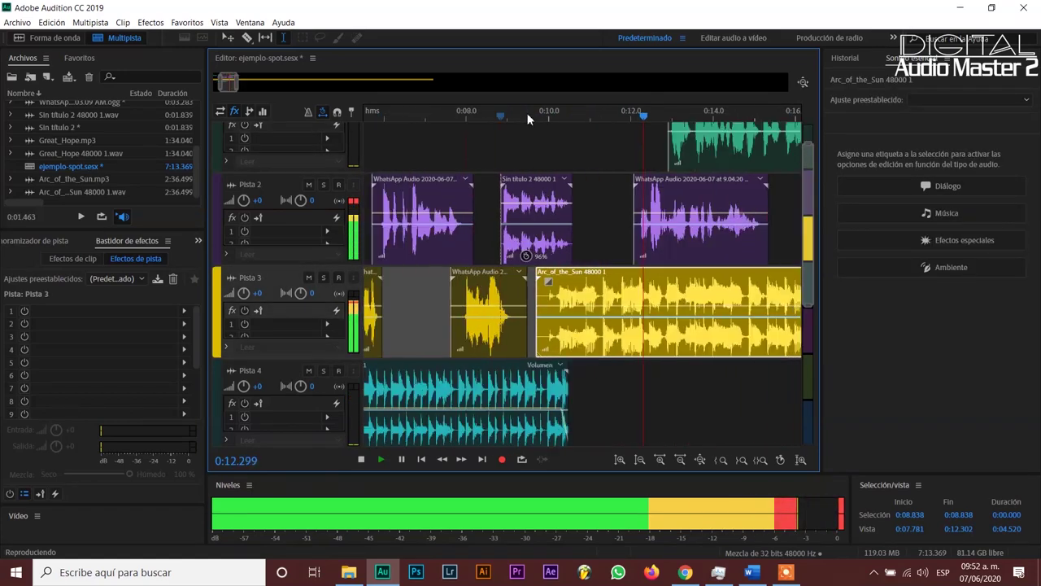
key(space)
Shift the Arc_of_the_Sun clip to start at about 9.4 s, slightly overlapping the preceding voice clip, and play from about 8.8 s
key(space)
scroll(557, 338, up, 4)
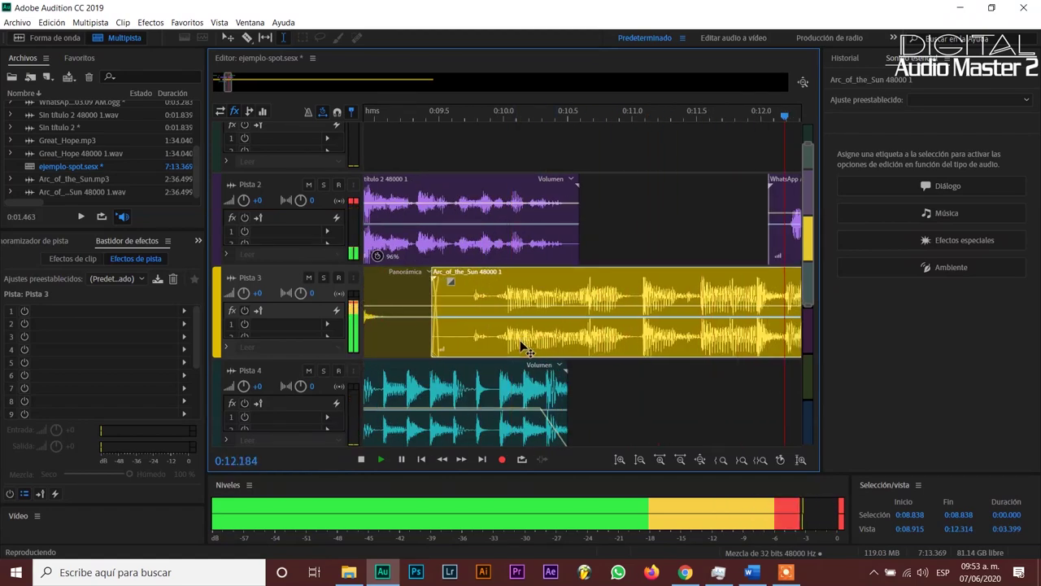
key(space)
key(space)
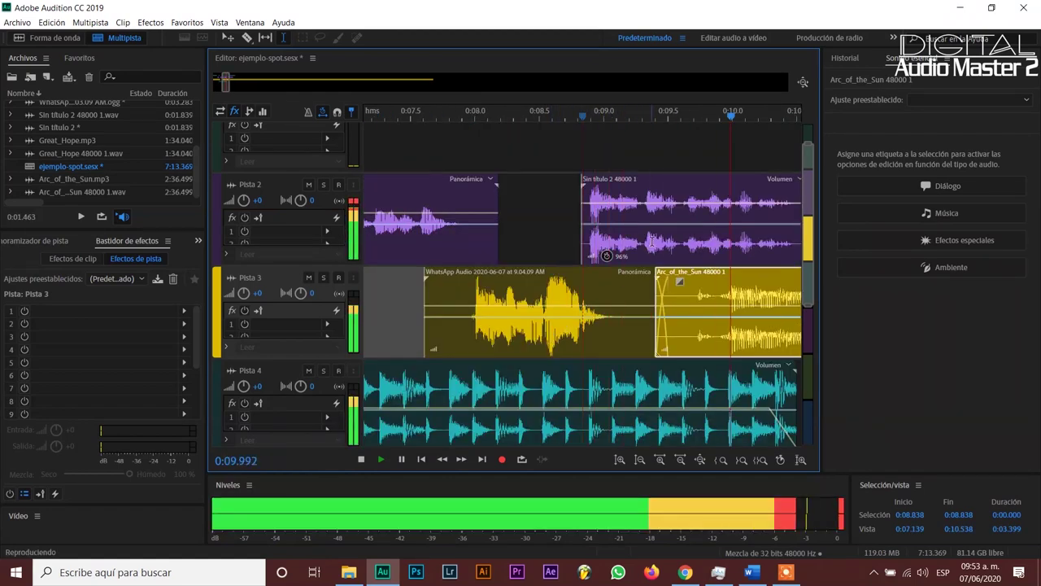
scroll(501, 261, down, 4)
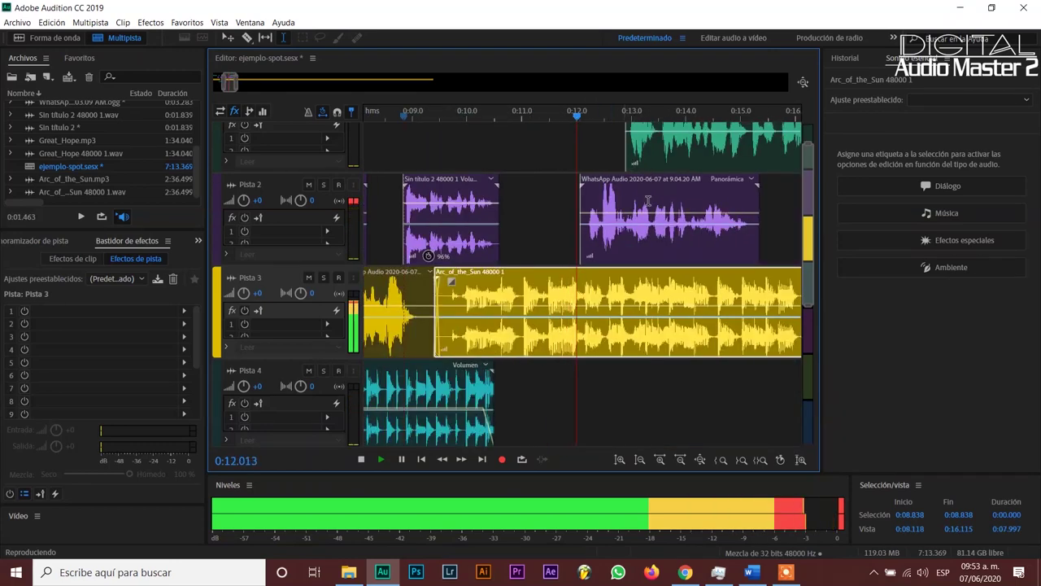
scroll(501, 260, down, 3)
key(space)
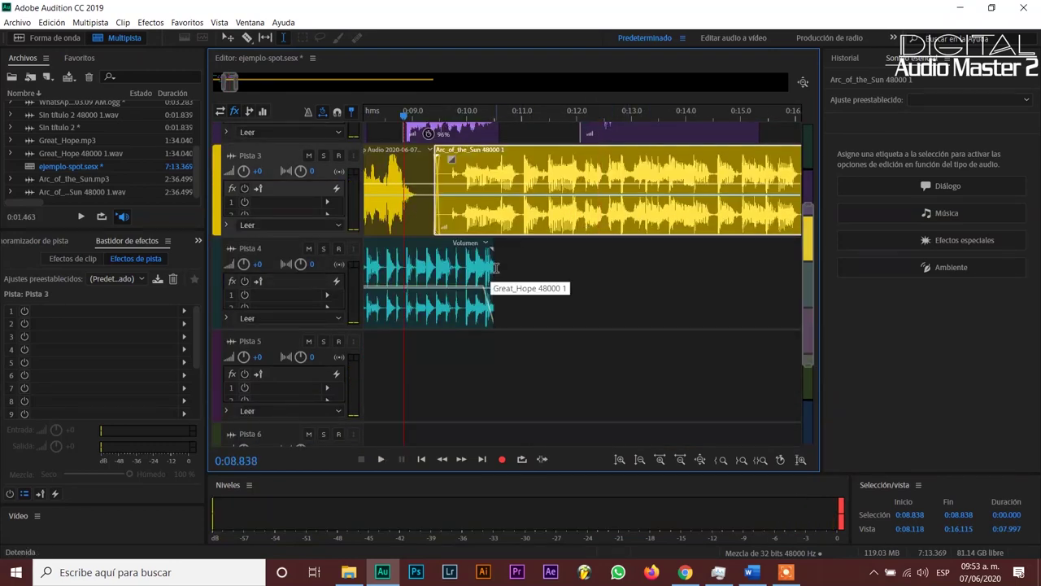
Extend the Great_Hope clip on Pista 4 to about 11.3 s, stretch its volume fade to about 11.2 s and play from about 9.9 s
drag(493, 273, 539, 272)
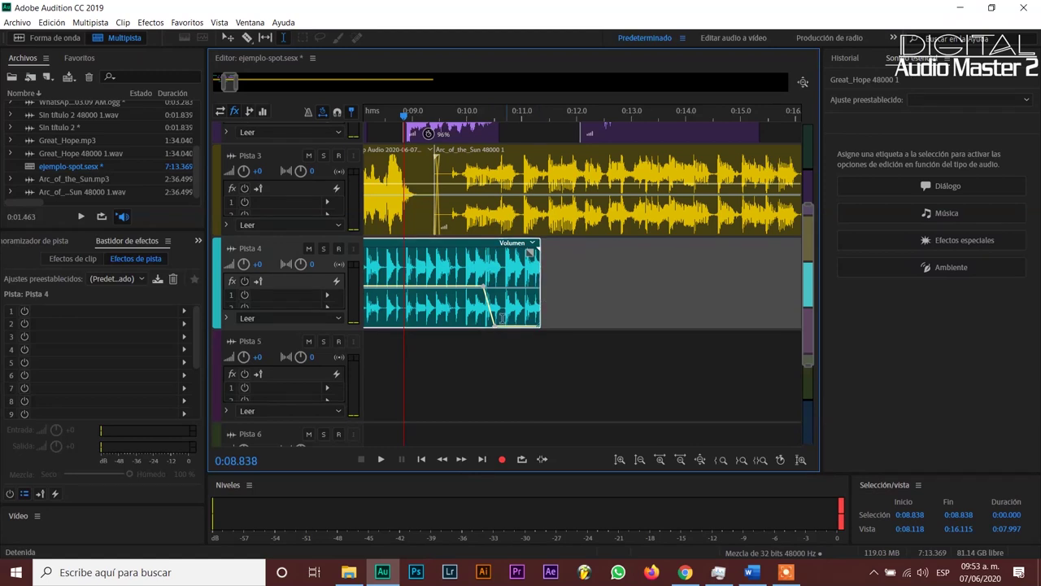
drag(497, 328, 529, 326)
click(493, 341)
key(space)
click(460, 345)
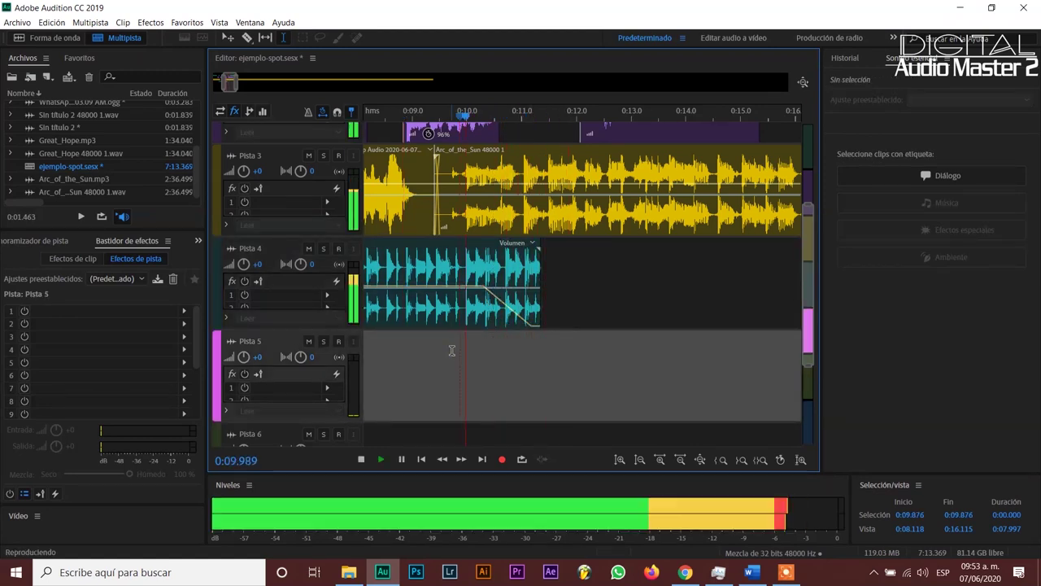
Add a fade-out to the Great_Hope clip on Pista 4 from about 9.6 s to its end and play the transition from about 8.8 s
click(487, 289)
key(space)
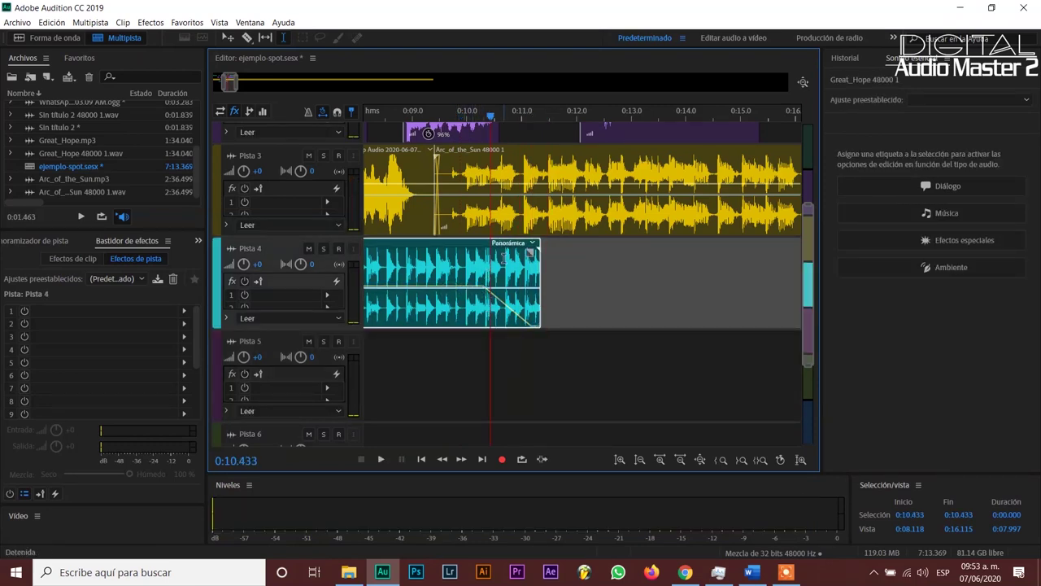
drag(531, 254, 445, 251)
click(403, 385)
key(space)
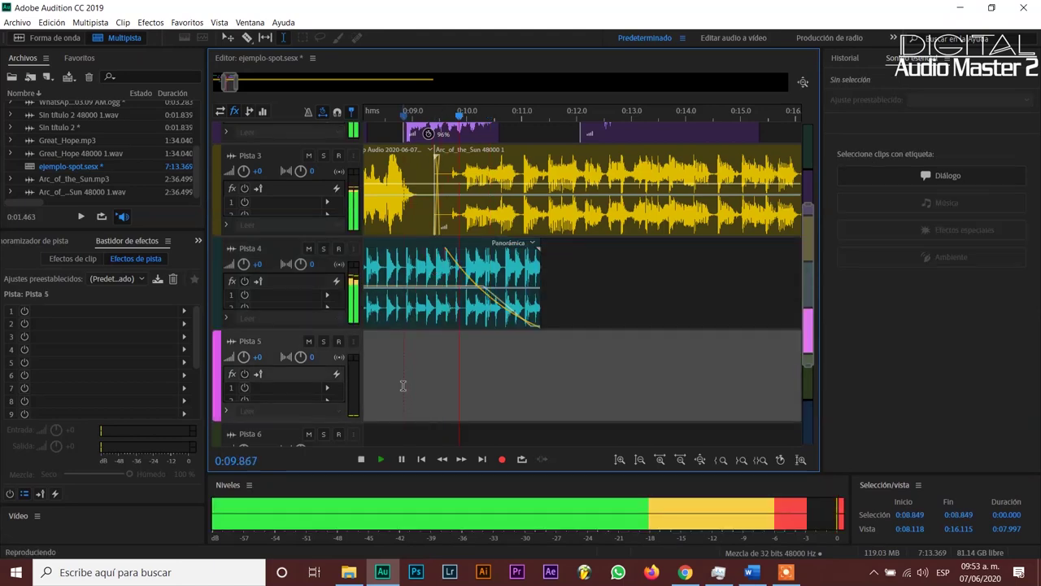
scroll(500, 337, up, 3)
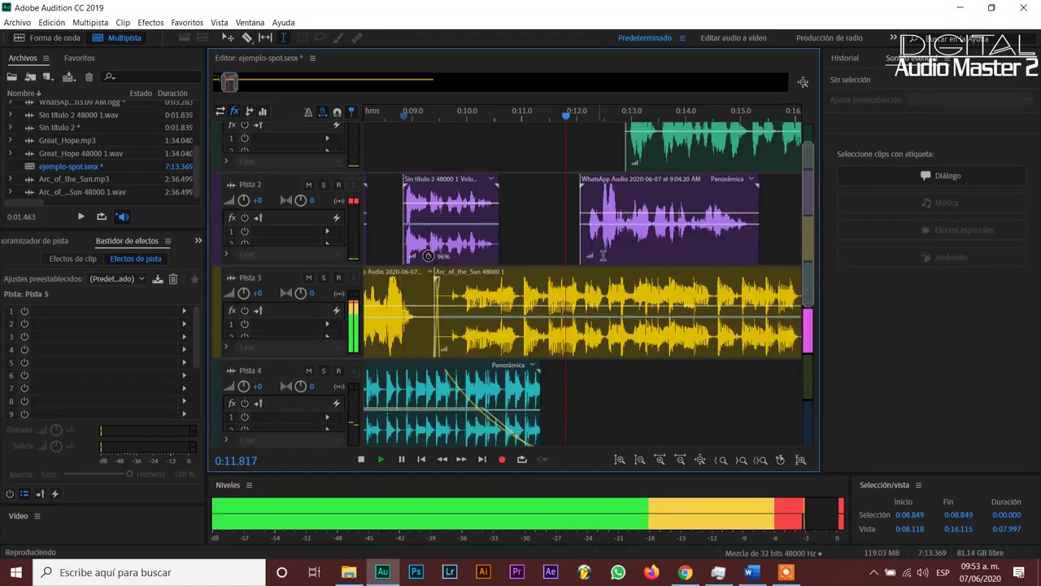
click(388, 236)
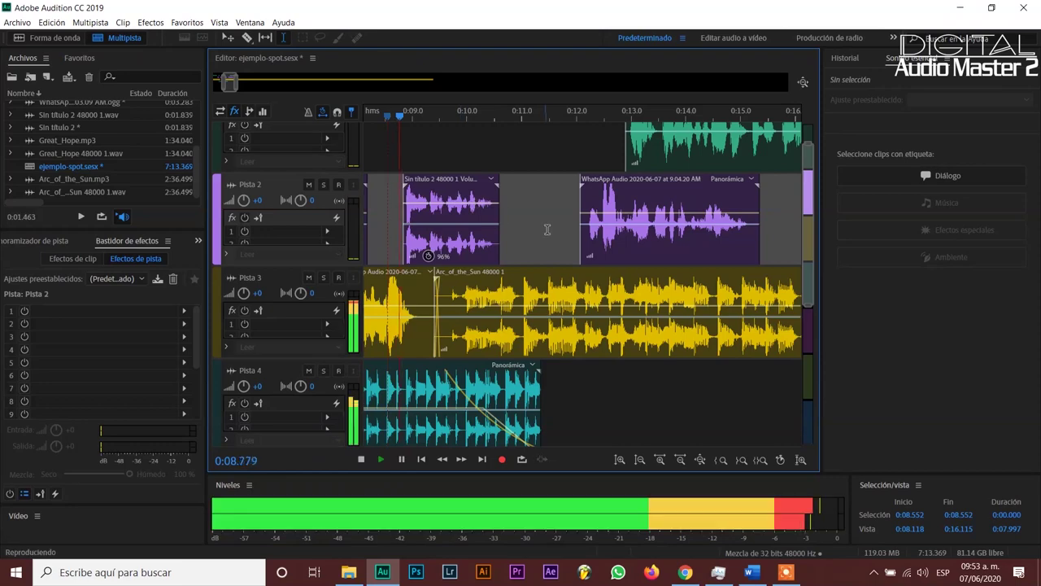
Move the second-last voice clip on Pista 2 to about 11.0 s and dip the Arc_of_the_Sun volume from about 11.1 to 11.4 s
drag(600, 247, 543, 244)
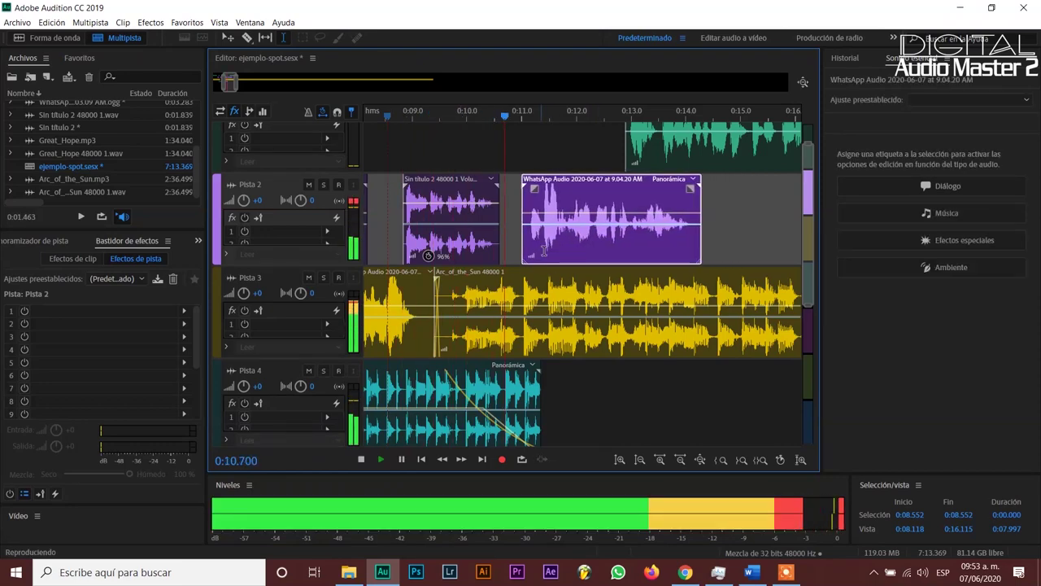
click(529, 304)
click(526, 308)
drag(540, 308, 545, 324)
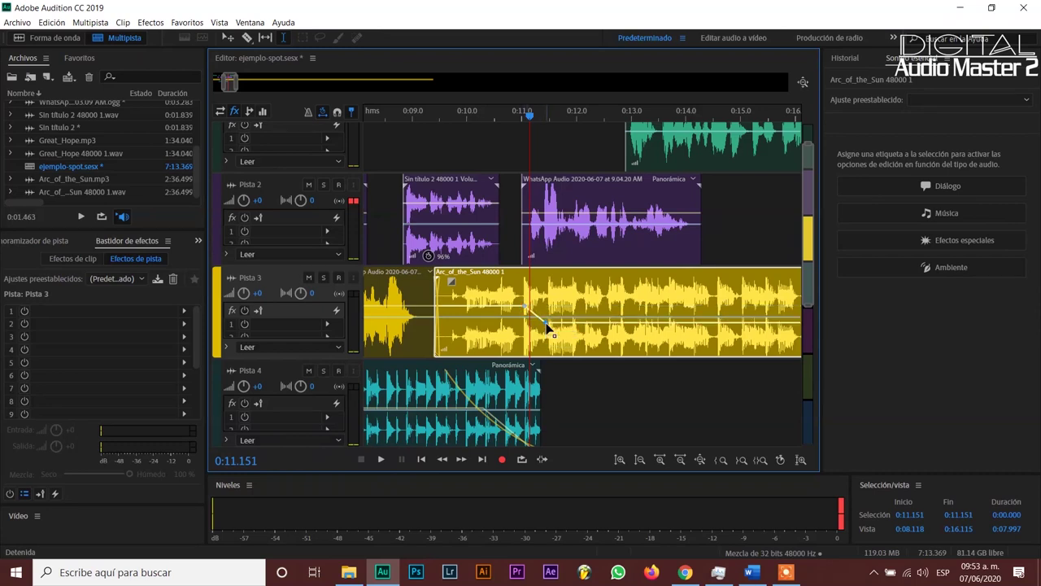
Play from about 11.2 s and move the last voice clip on Pista 1 to start at about 14.0 s
key(space)
drag(663, 146, 722, 147)
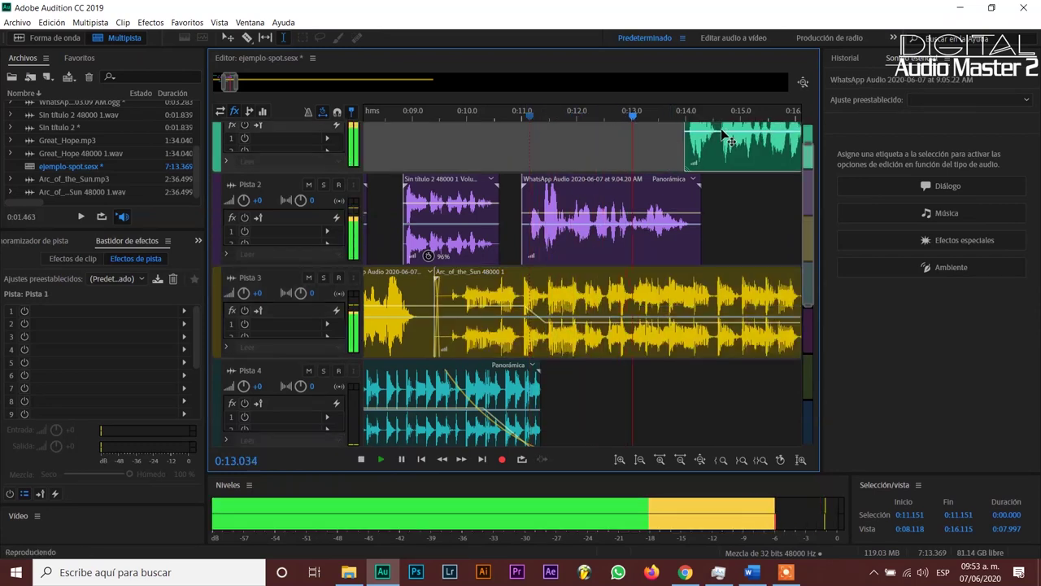
key(space)
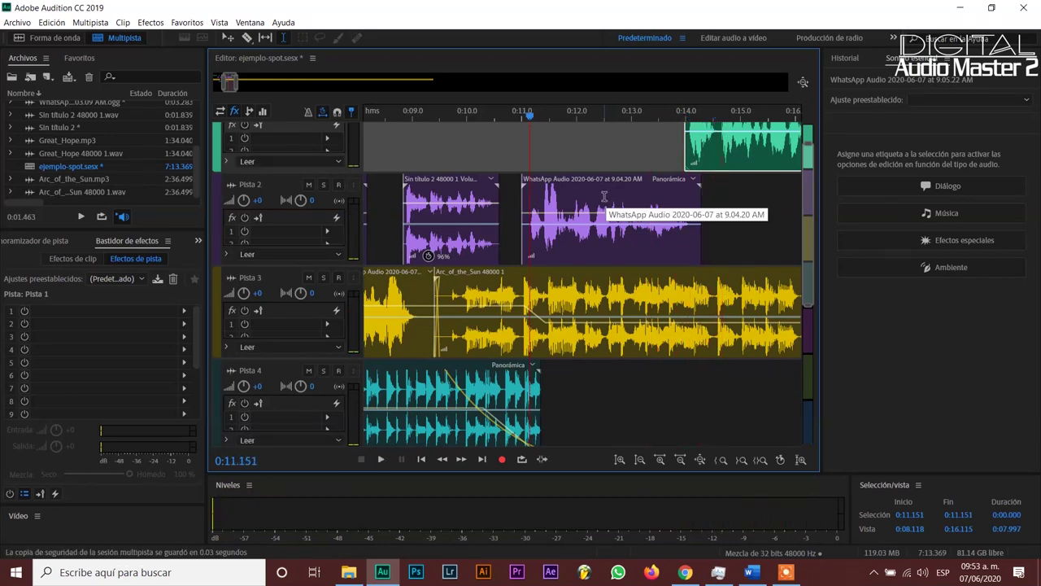
Raise the volume of the last voice clip on Pista 2 and play the mix from about 8.7 s
drag(598, 214, 597, 204)
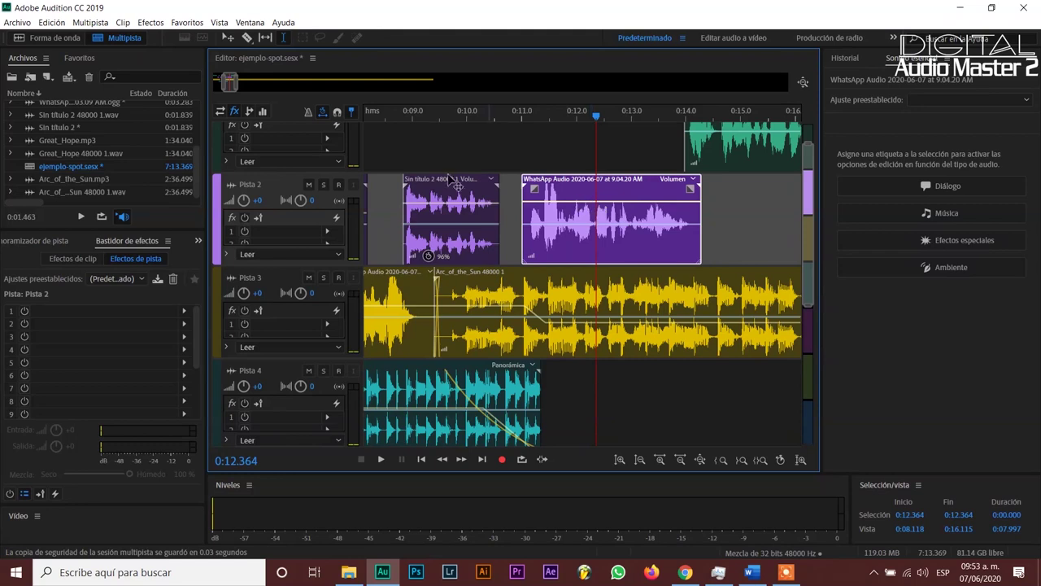
click(396, 156)
key(space)
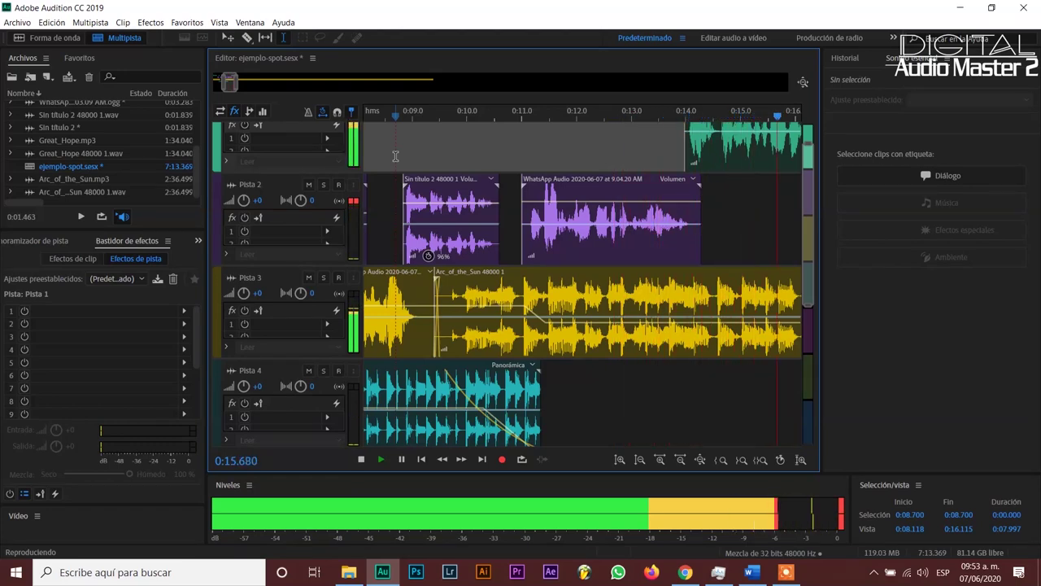
Examine where the Arc_of_the_Sun clip on Pista 3 ends and play the session from the start
scroll(460, 112, down, 10)
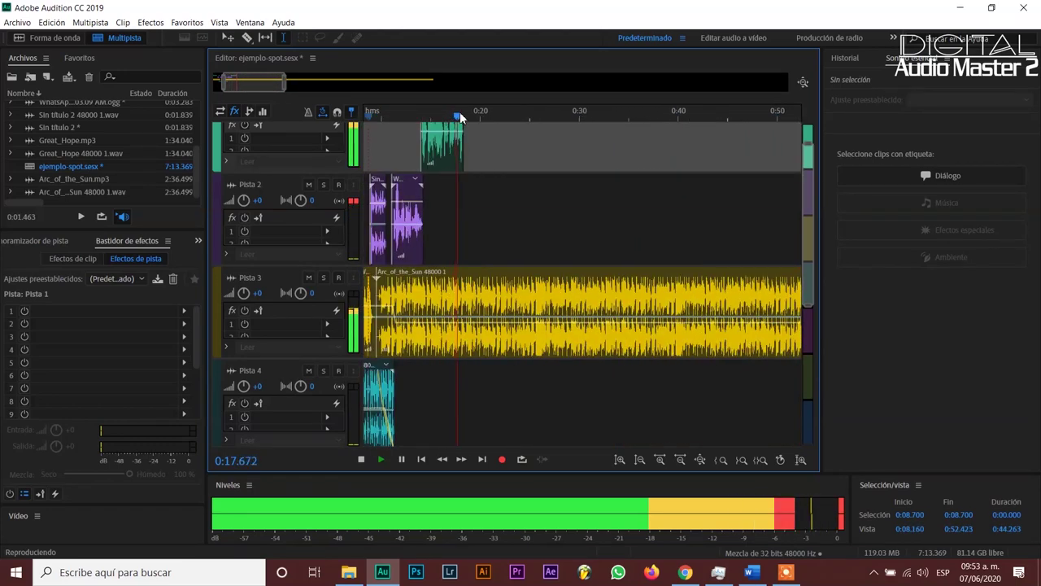
scroll(460, 112, down, 3)
click(530, 233)
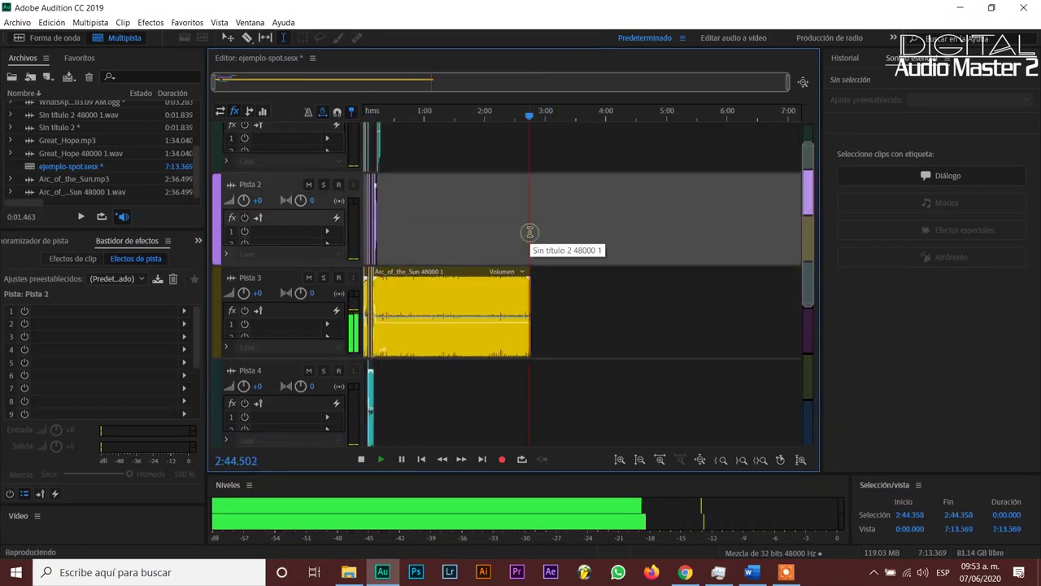
scroll(509, 120, up, 3)
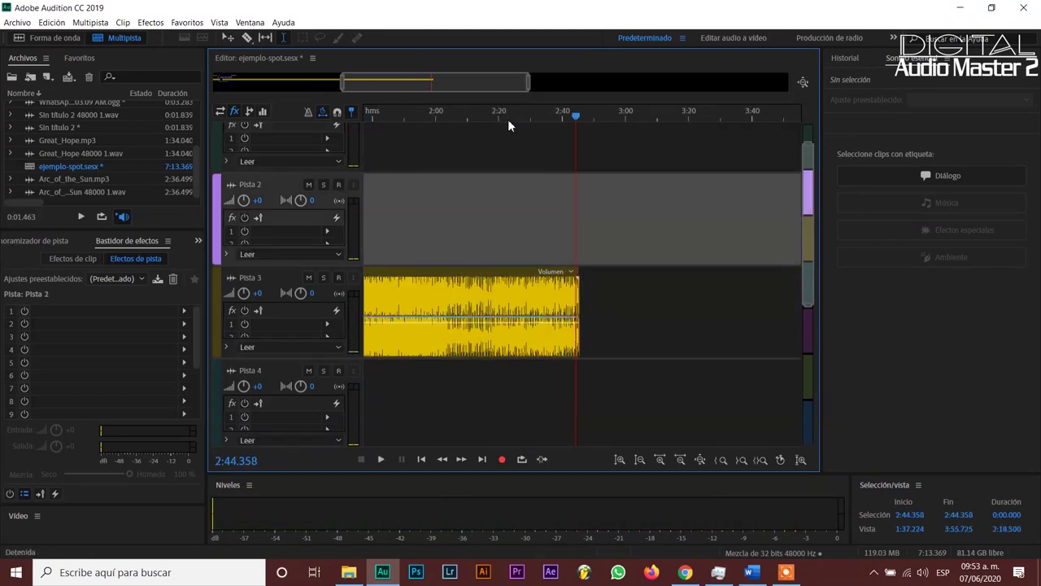
key(Home)
scroll(467, 113, up, 6)
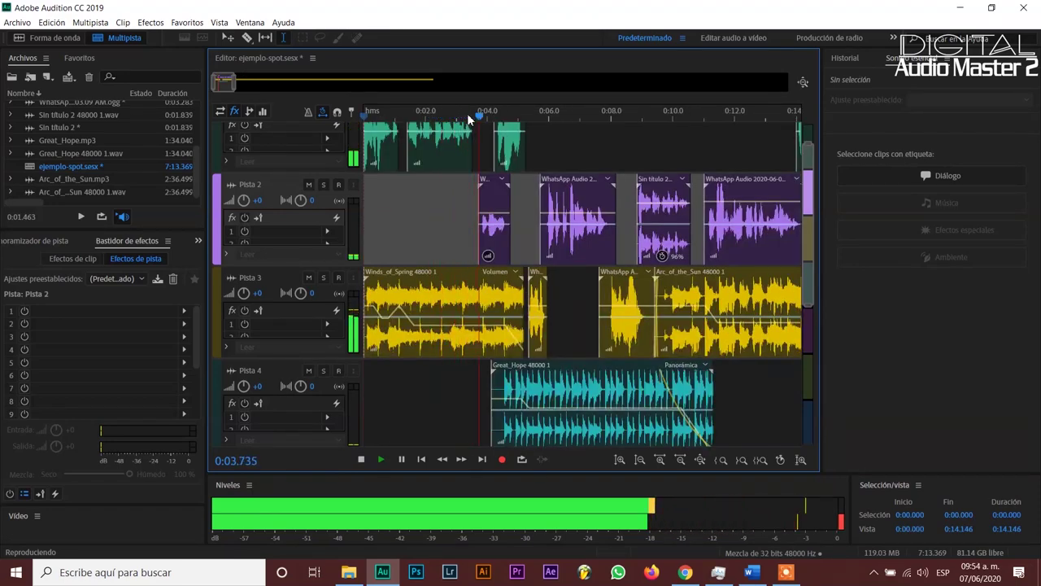
Raise the Arc_of_the_Sun volume from about 17.6 to 18.1 s, then fade it down from about 18.6 to 20.5 s
scroll(505, 118, down, 2)
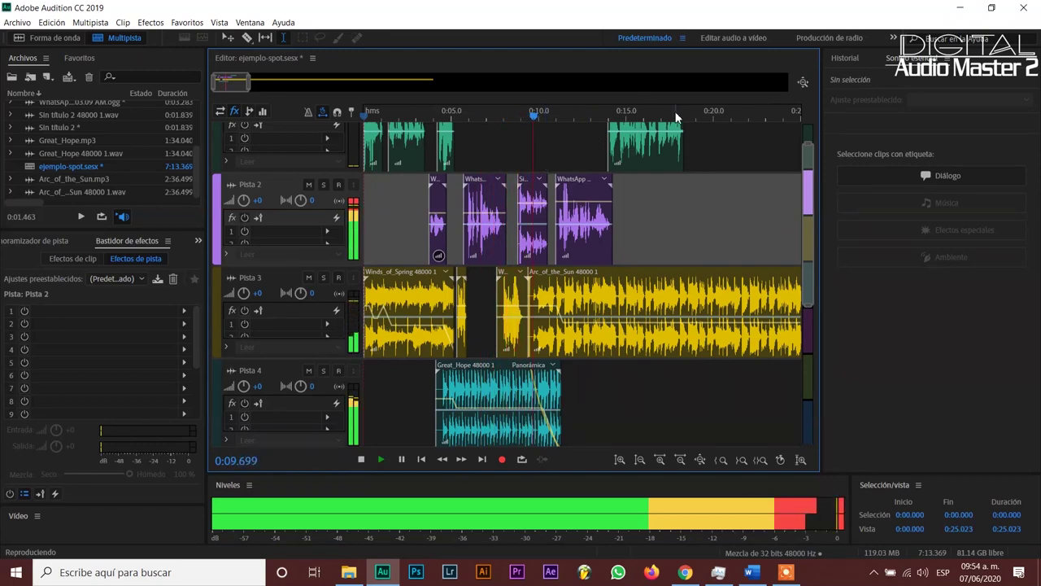
scroll(703, 111, up, 3)
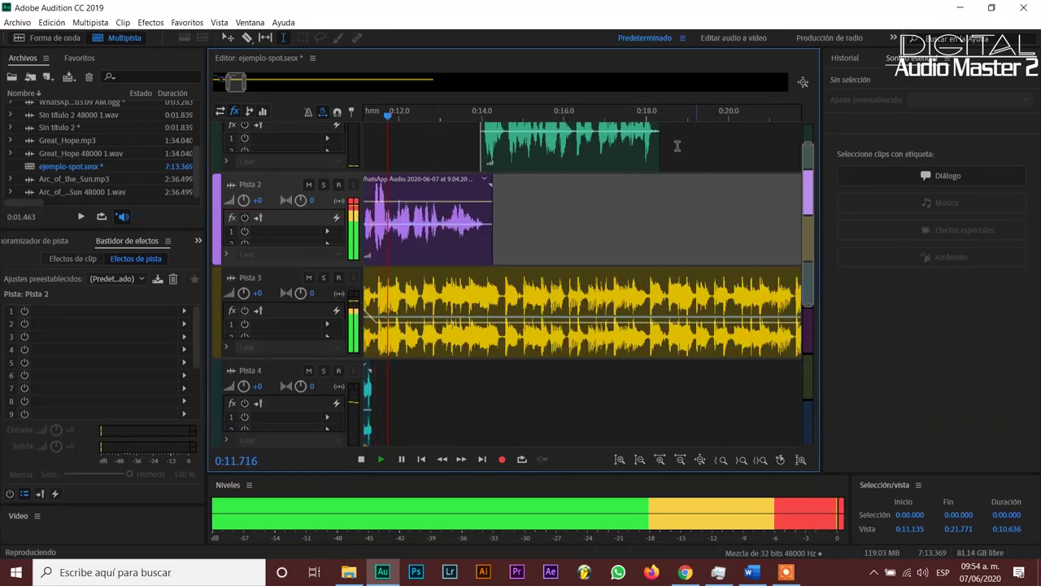
click(620, 318)
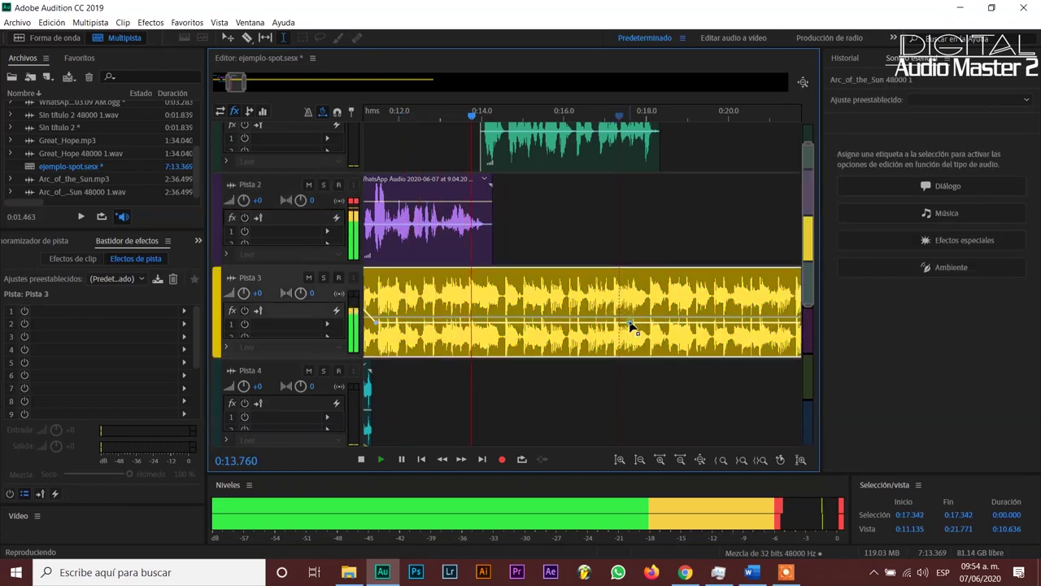
drag(638, 326, 756, 388)
click(672, 299)
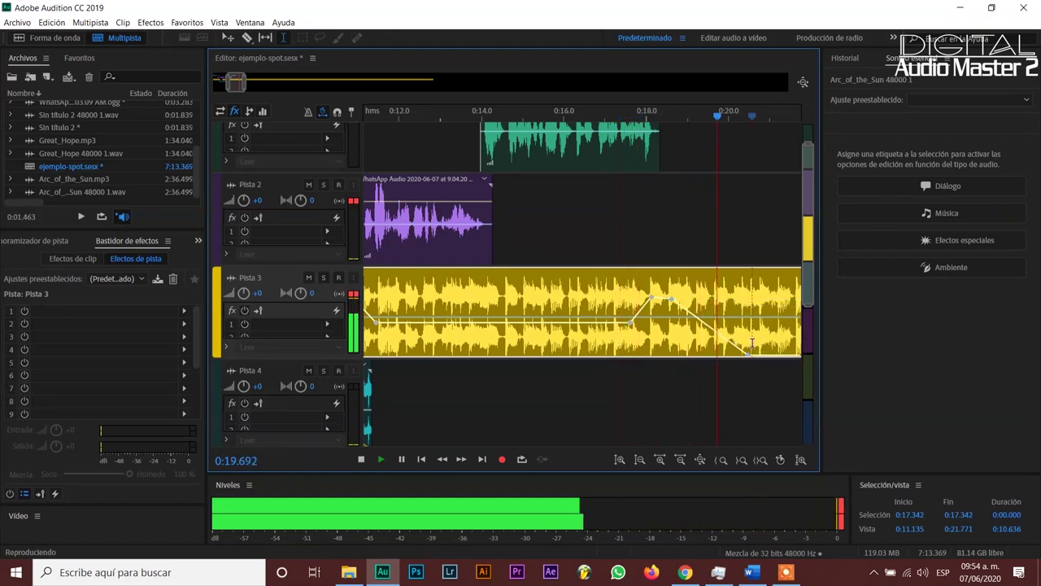
Split the Arc_of_the_Sun clip on Pista 3 at about 20.6 s and delete the remaining music after it
key(space)
click(757, 340)
key(ctrl+k)
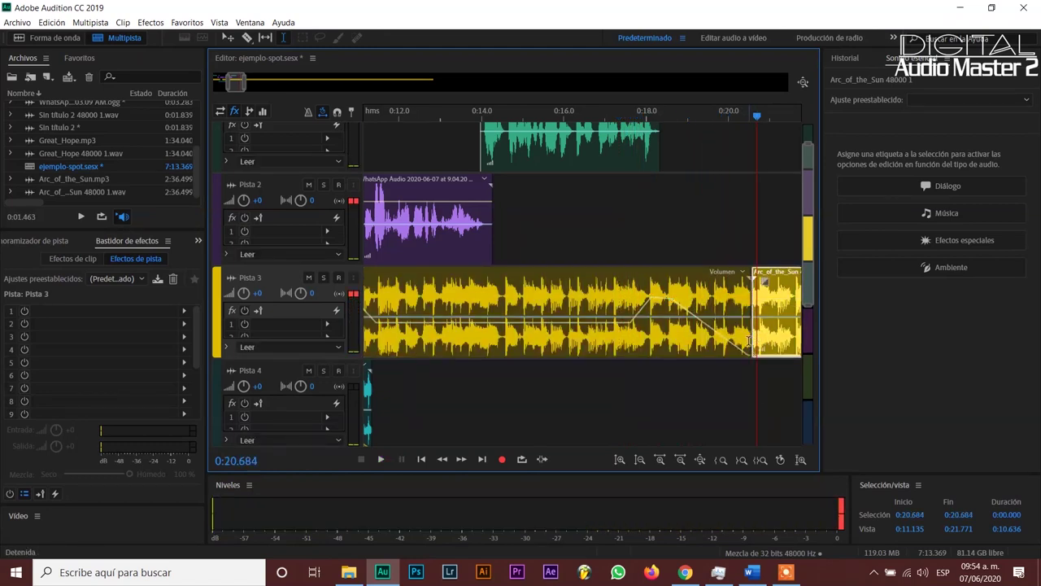
key(Delete)
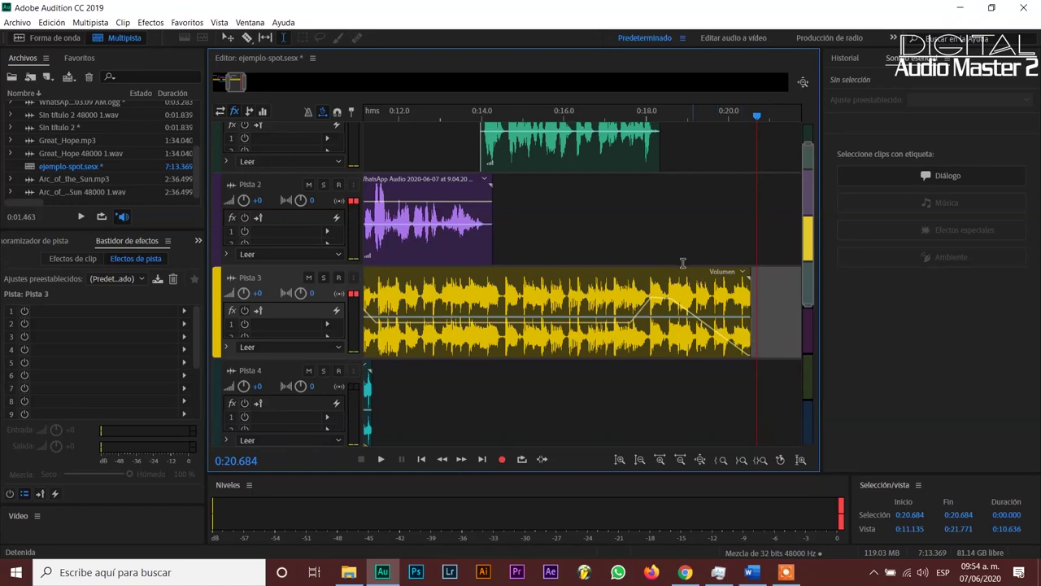
Play the ending from about 17.3 s and reshape the Arc_of_the_Sun volume fade-out with a keyframe near 19 s
click(618, 234)
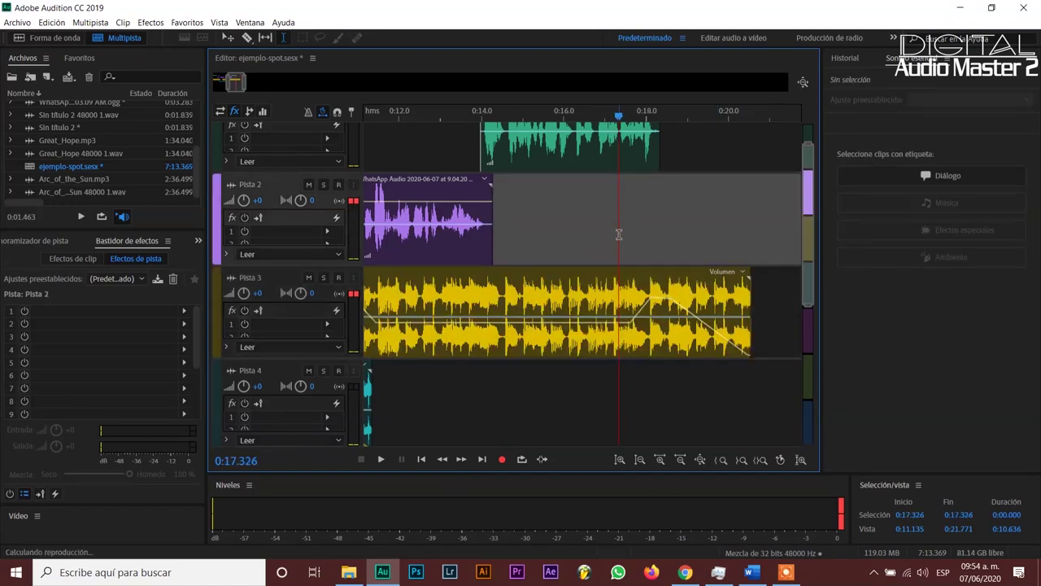
key(space)
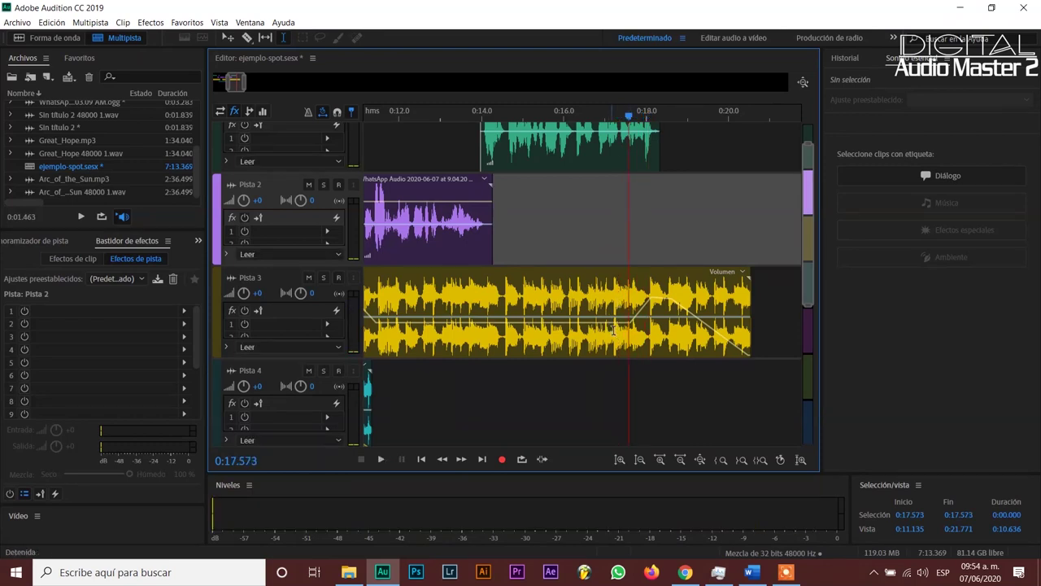
click(615, 331)
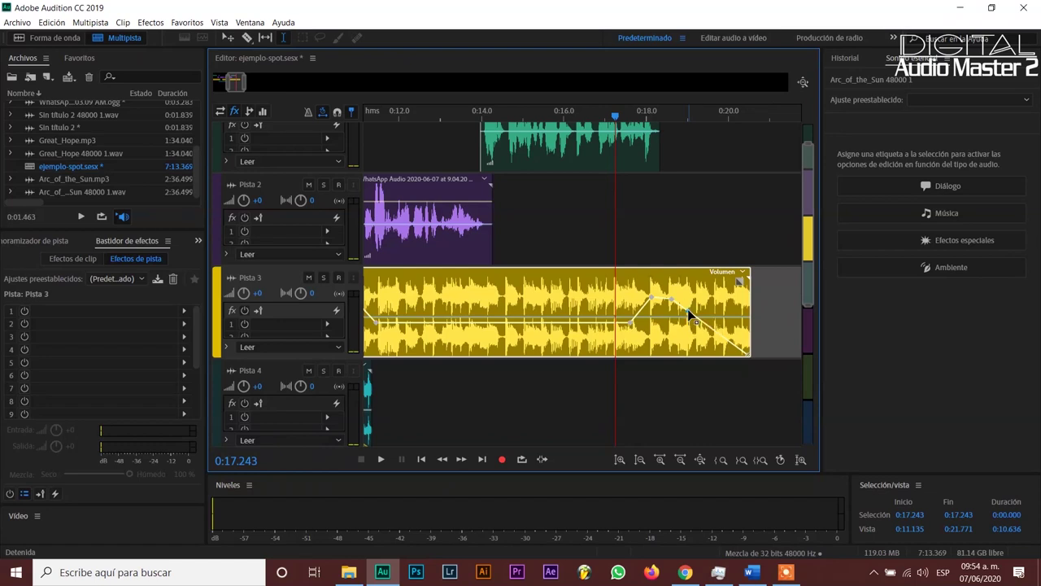
drag(688, 316, 705, 328)
click(612, 322)
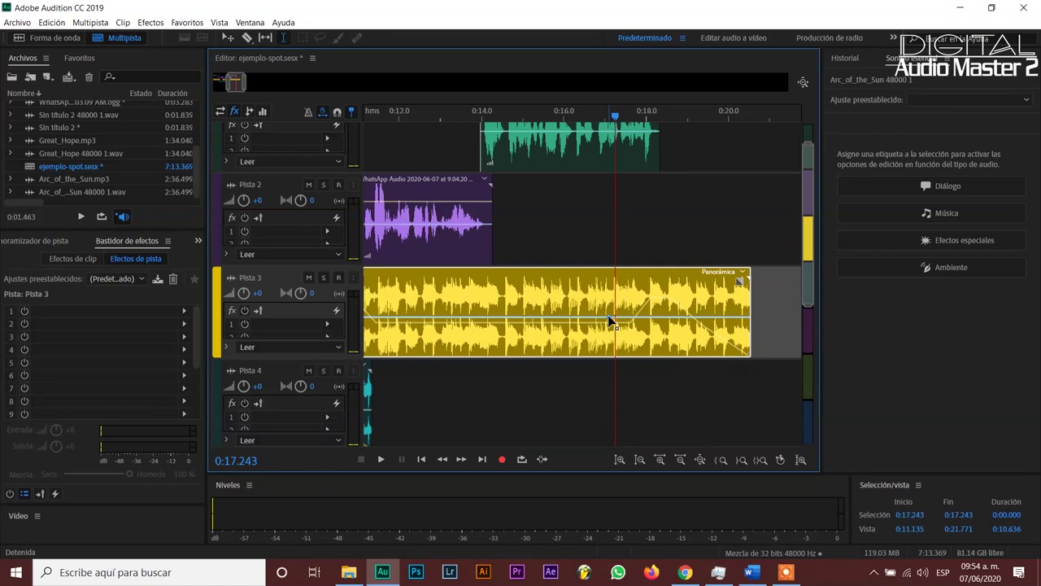
Play the session from the start and check the output levels across all tracks
key(Home)
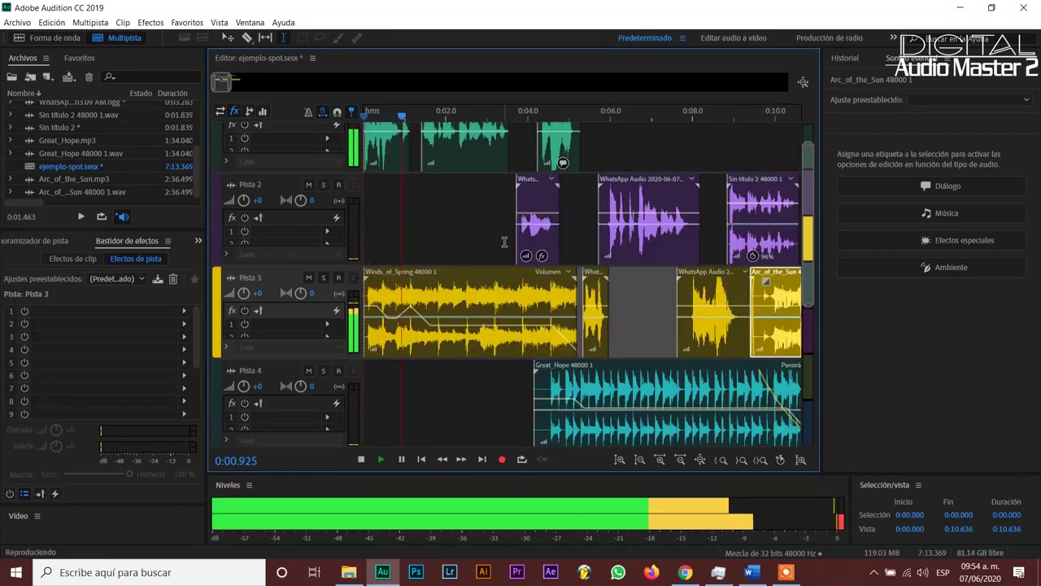
scroll(503, 242, up, 1)
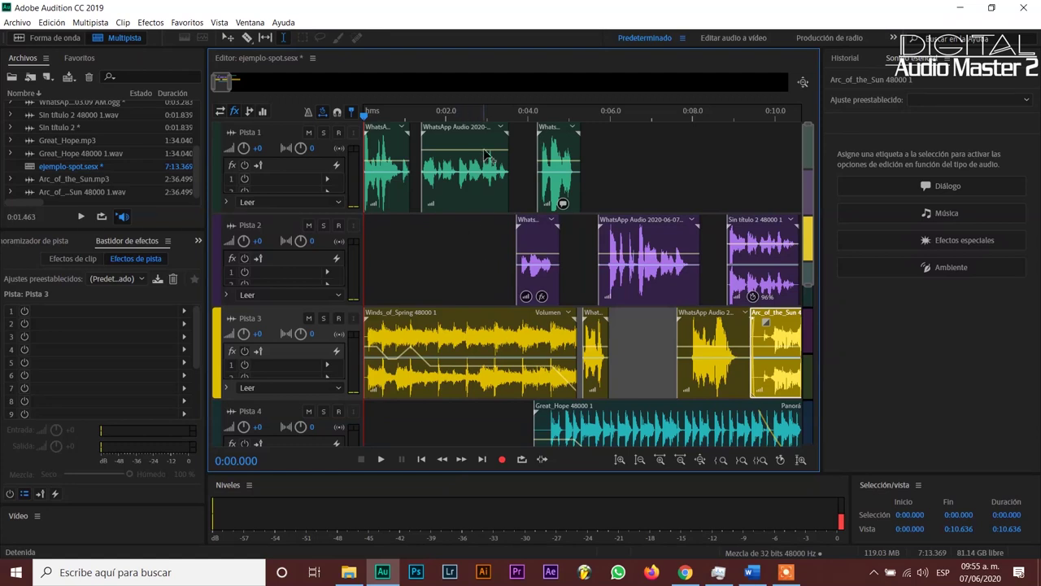
scroll(534, 108, down, 3)
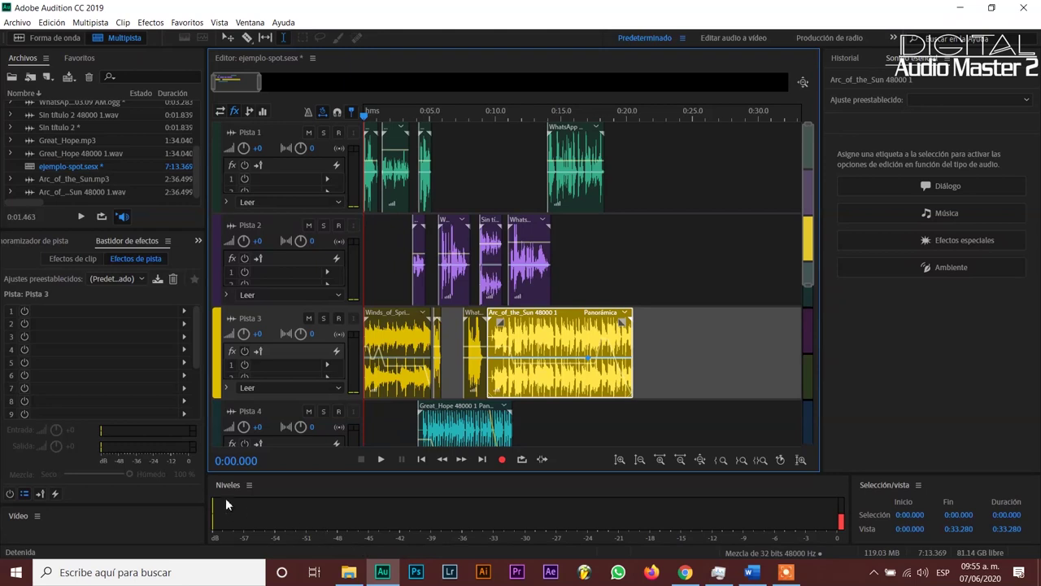
click(761, 391)
key(Home)
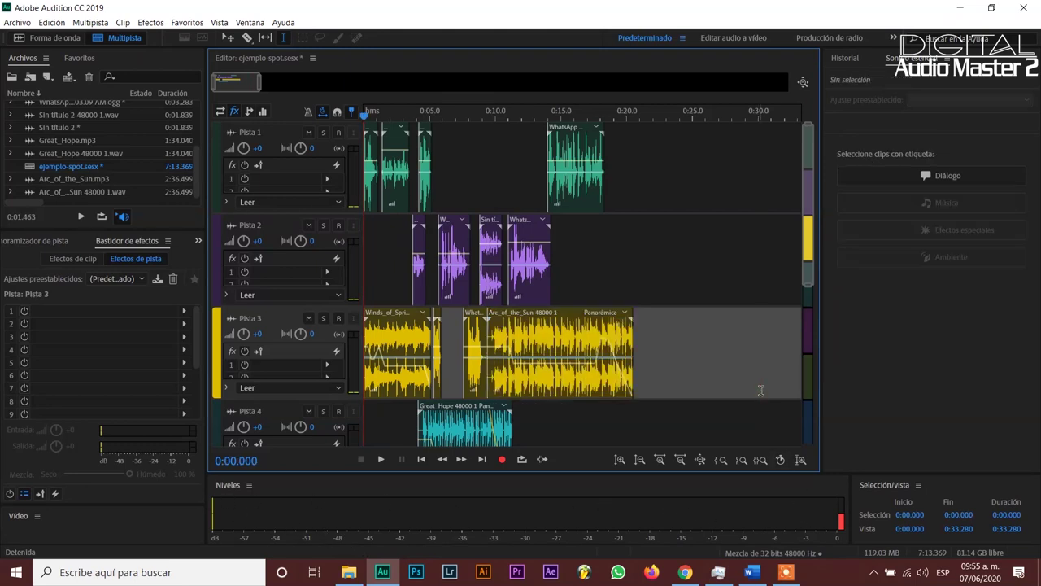
key(space)
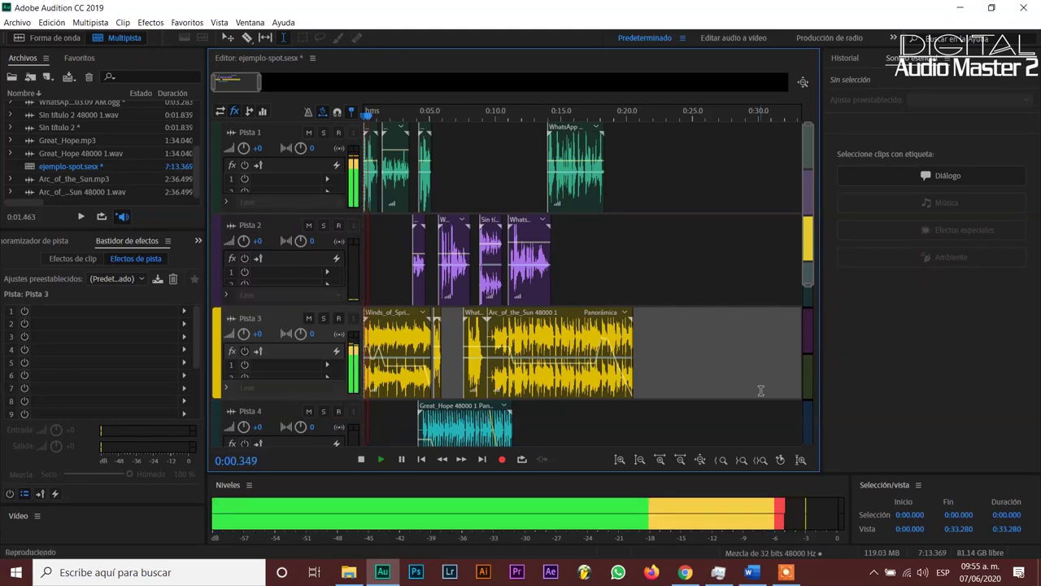
key(space)
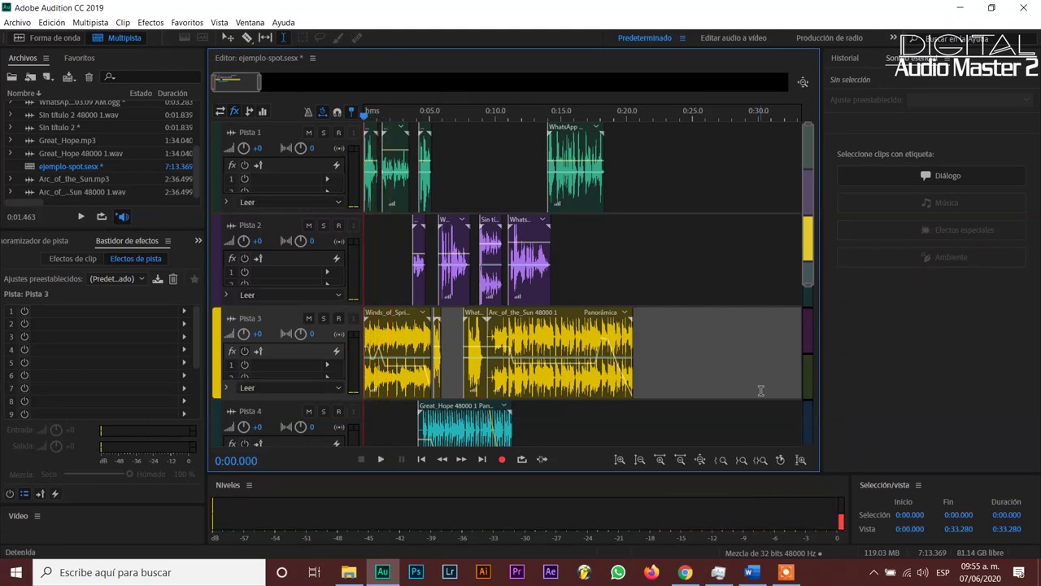
key(space)
key(space)
key(space)
key(space)
key(space)
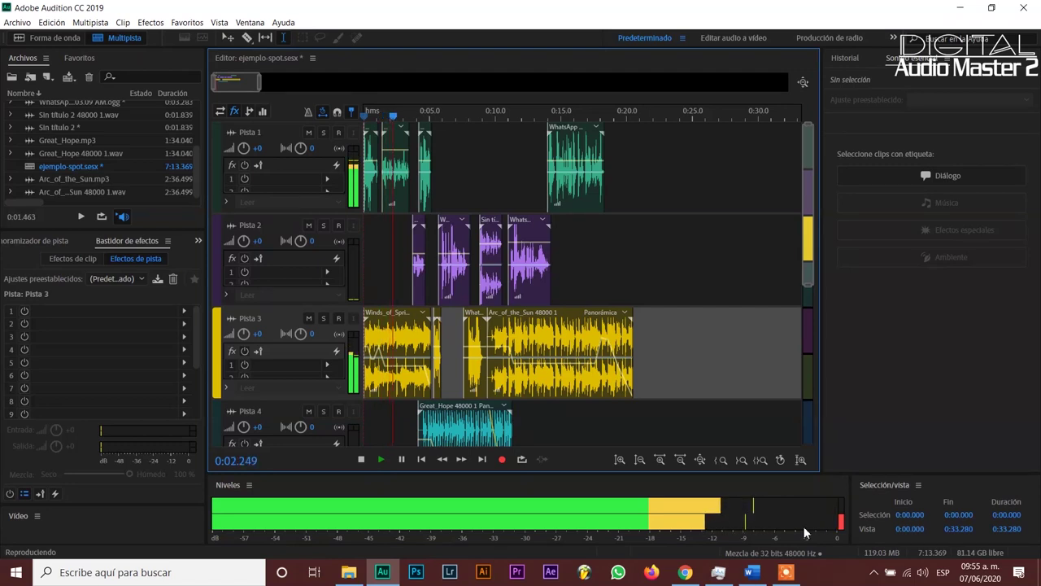
key(space)
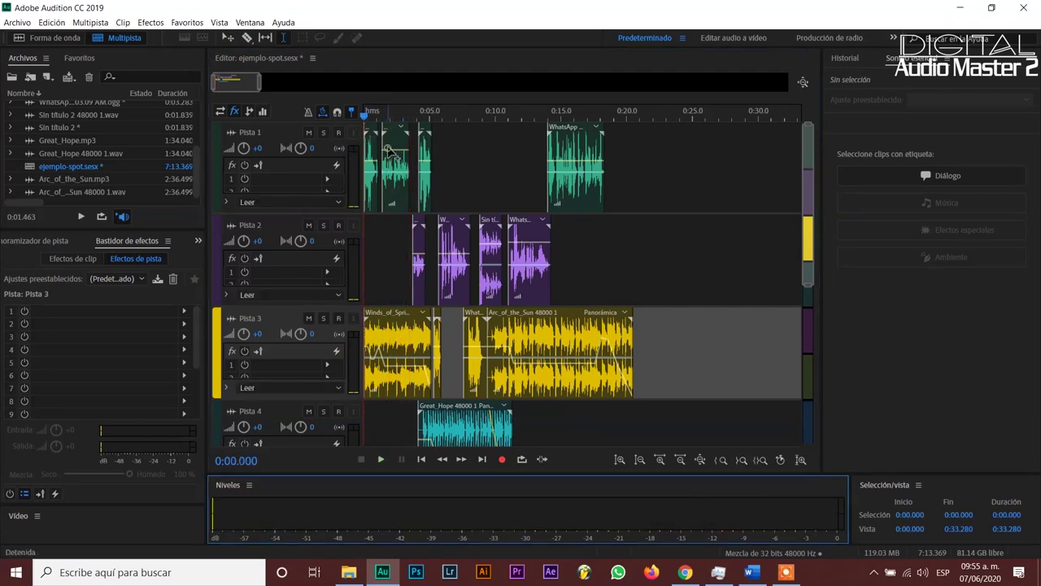
Listen to the opening voice clips on Pista 1 and Pista 2 from about 0.8 s
click(388, 149)
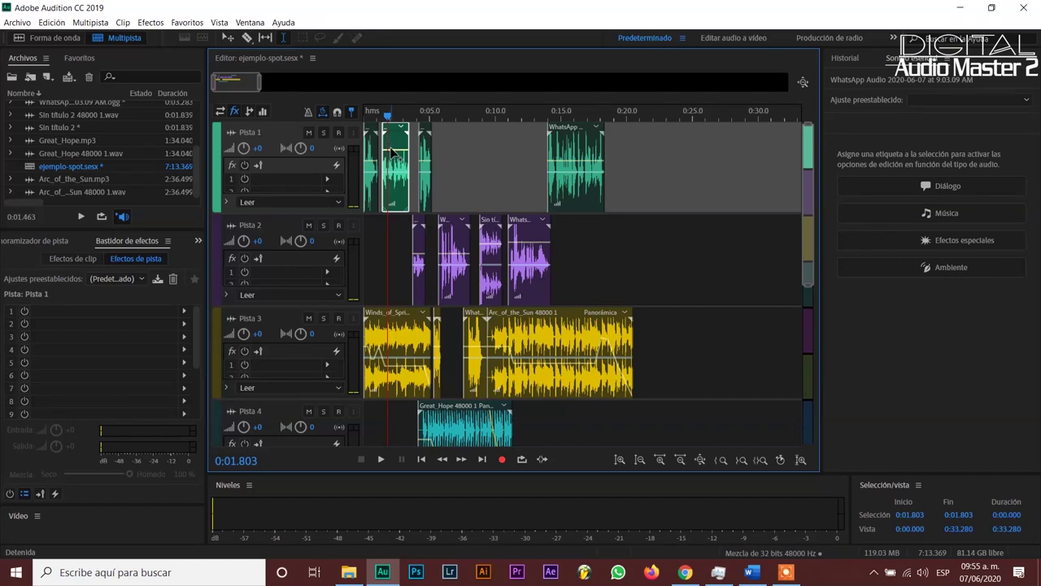
click(375, 259)
key(space)
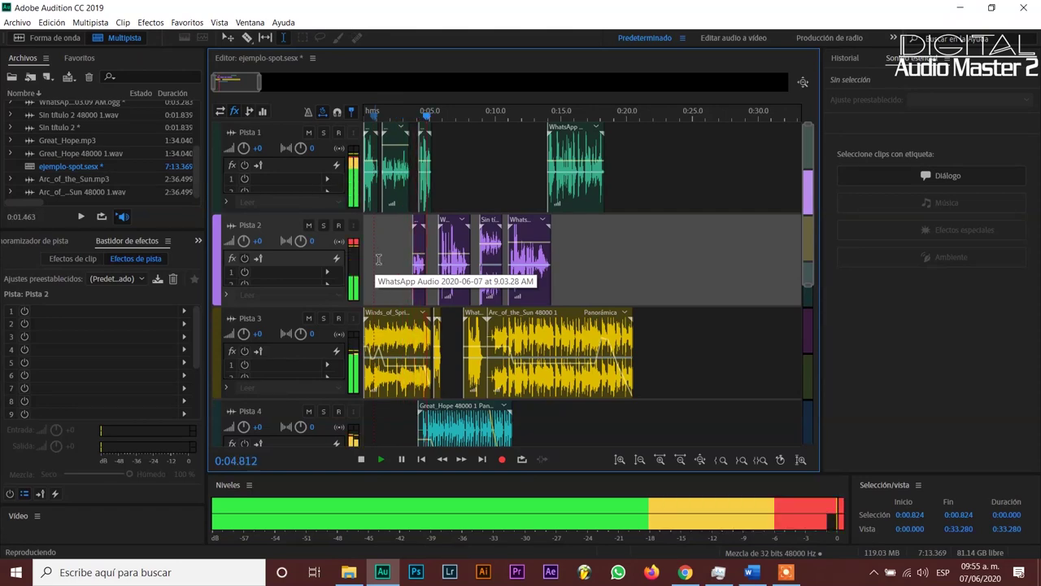
key(space)
key(space)
Lower the volume of the phone-effect voice clip on Pista 2, near 4 s, to about -3.8 dB
scroll(410, 116, up, 3)
scroll(410, 111, up, 2)
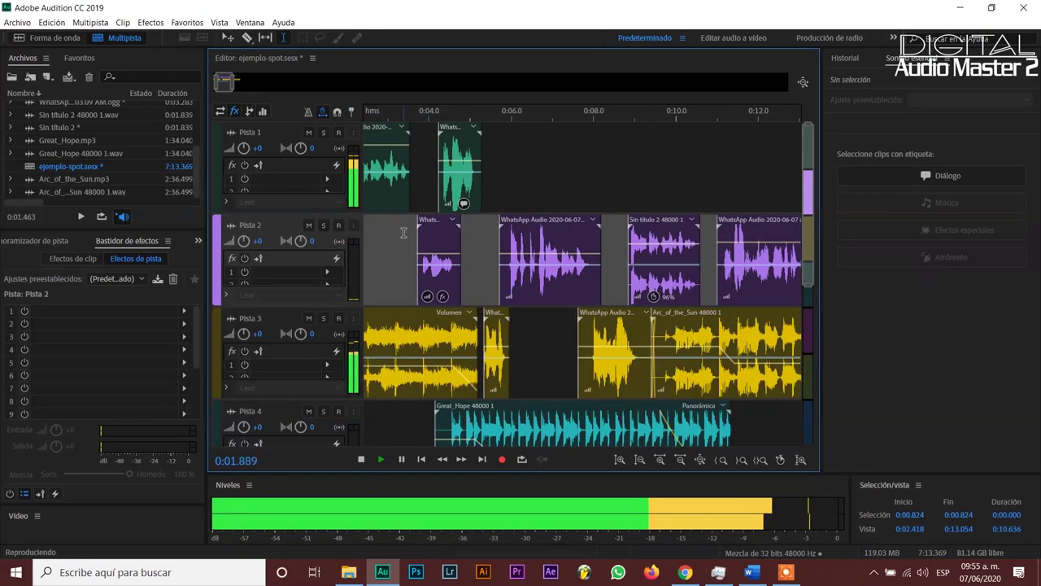
click(406, 241)
key(space)
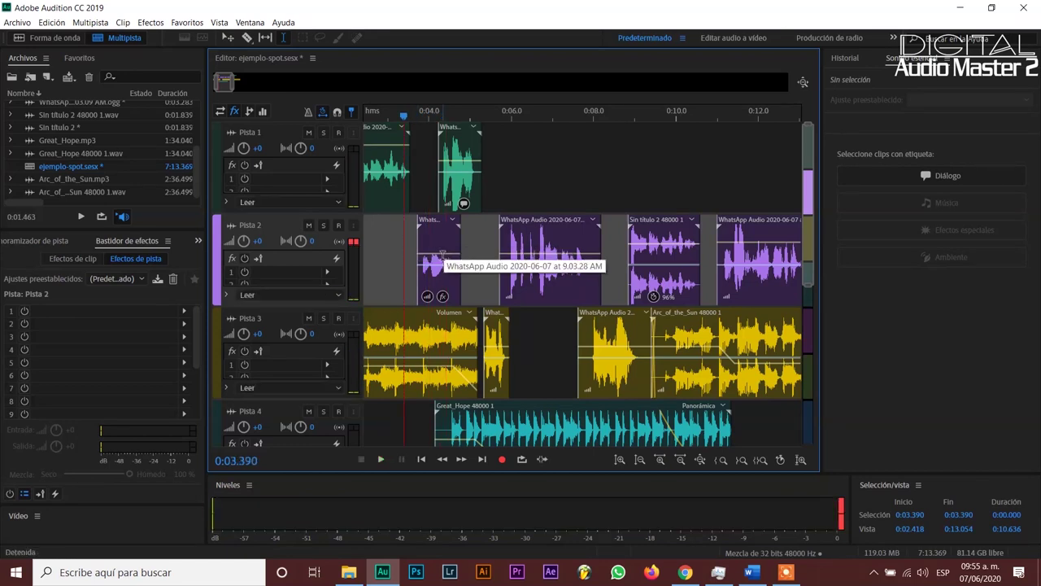
click(435, 259)
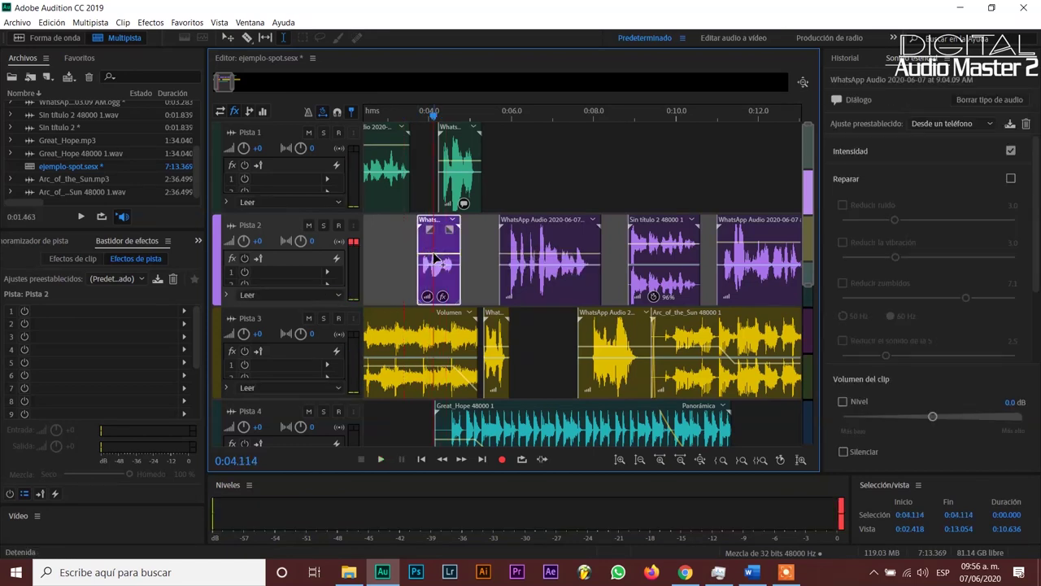
drag(435, 255, 432, 262)
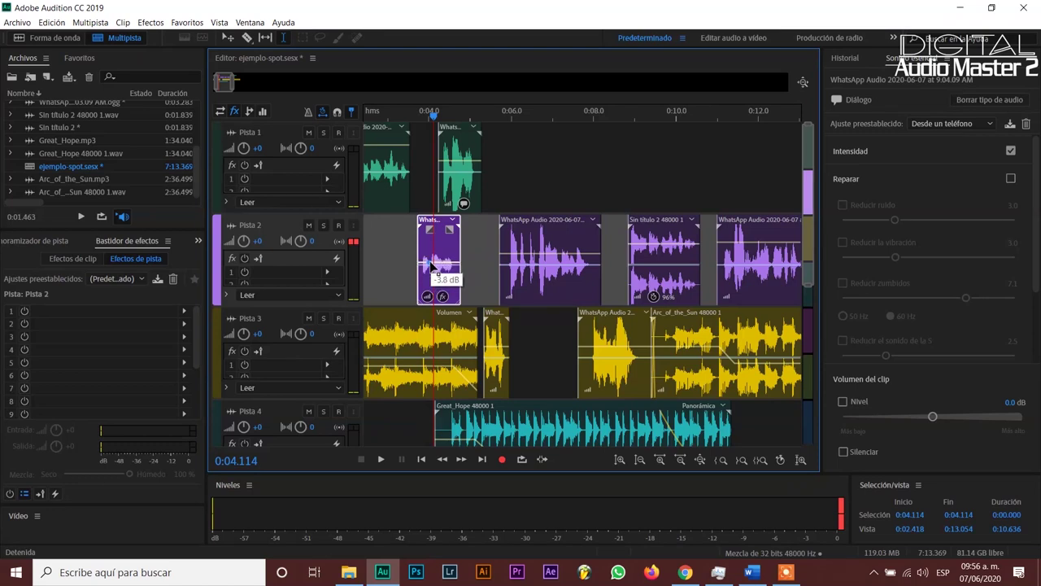
drag(432, 266, 433, 266)
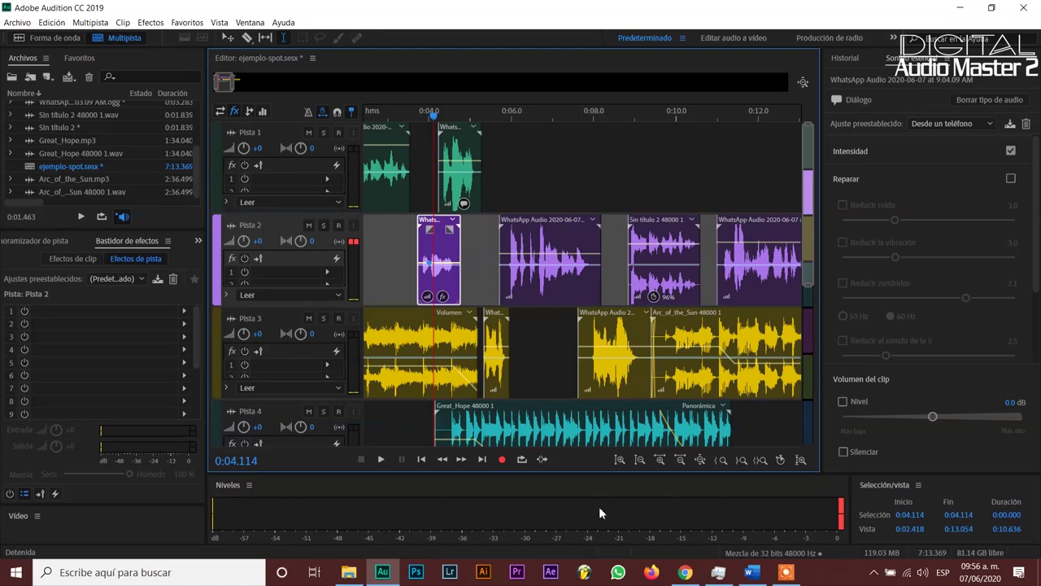
Listen from about 3.2 s and lower the start of the Pista 1 voice clip's volume envelope near 4.5 s with a keyframe
click(396, 248)
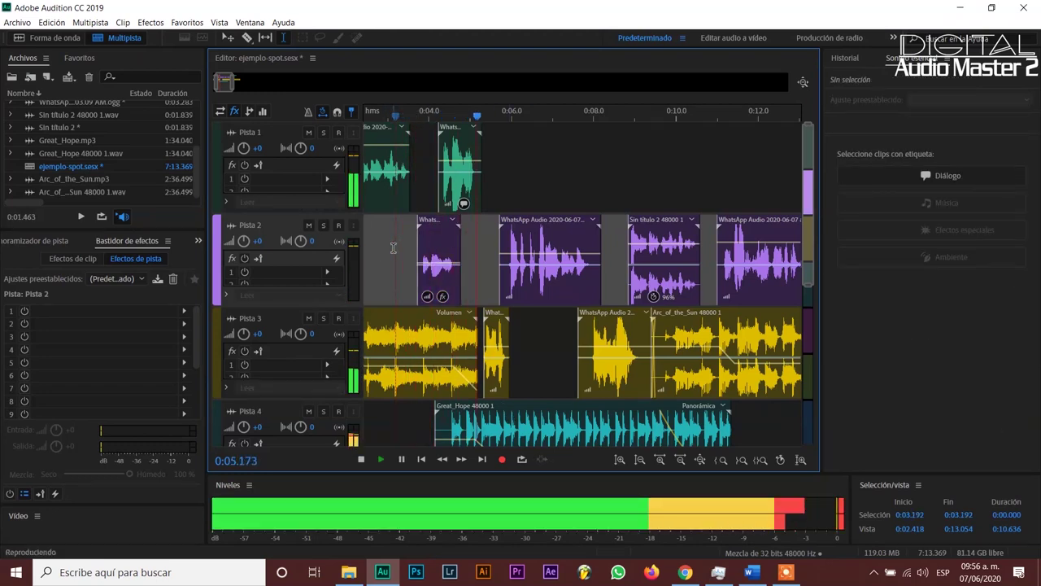
key(space)
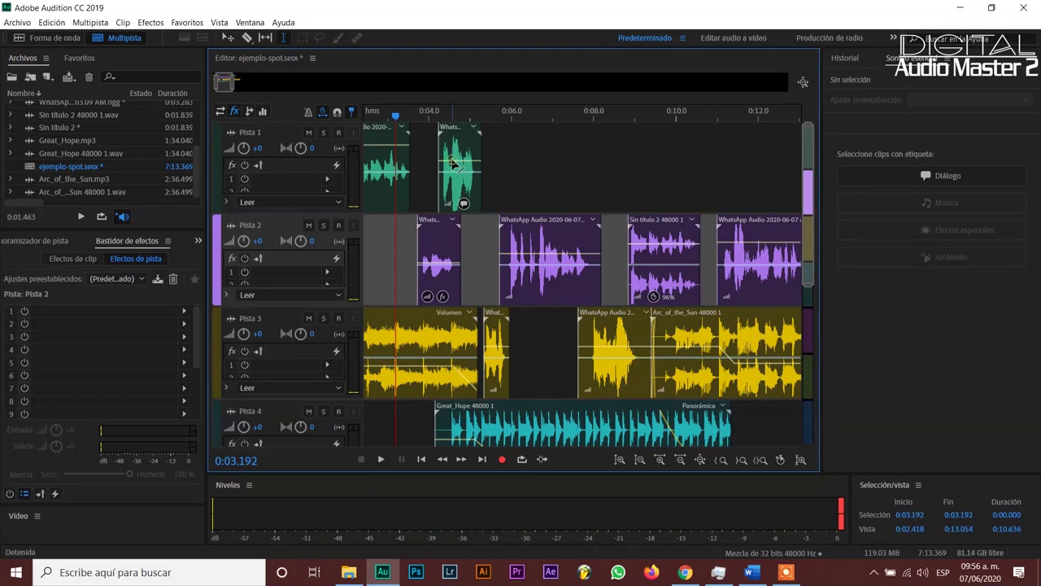
click(453, 164)
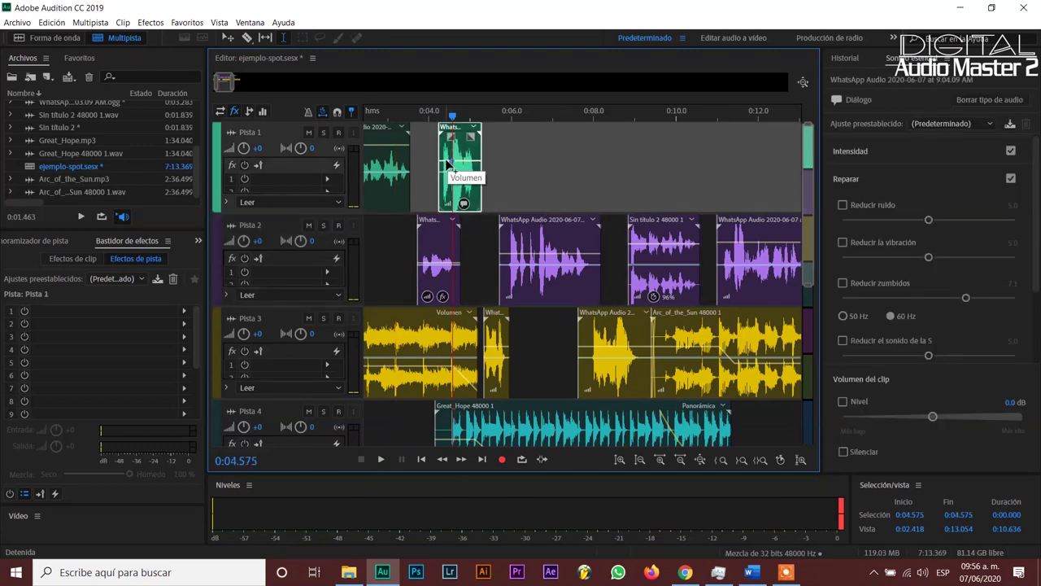
Listen to the session from about 3.2 s to 9 s to check the balance between the voice clips
click(396, 224)
key(space)
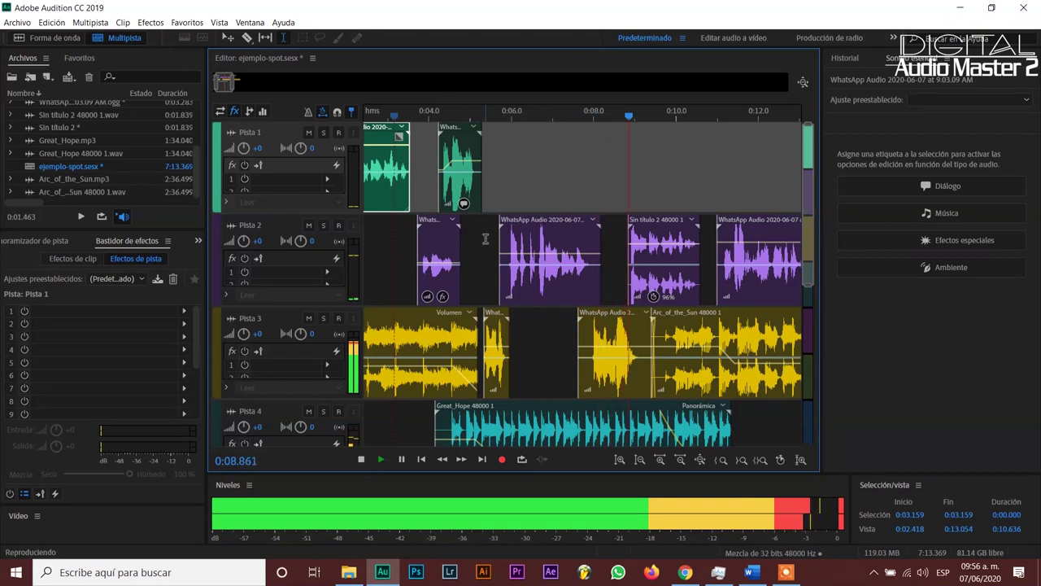
click(643, 232)
key(space)
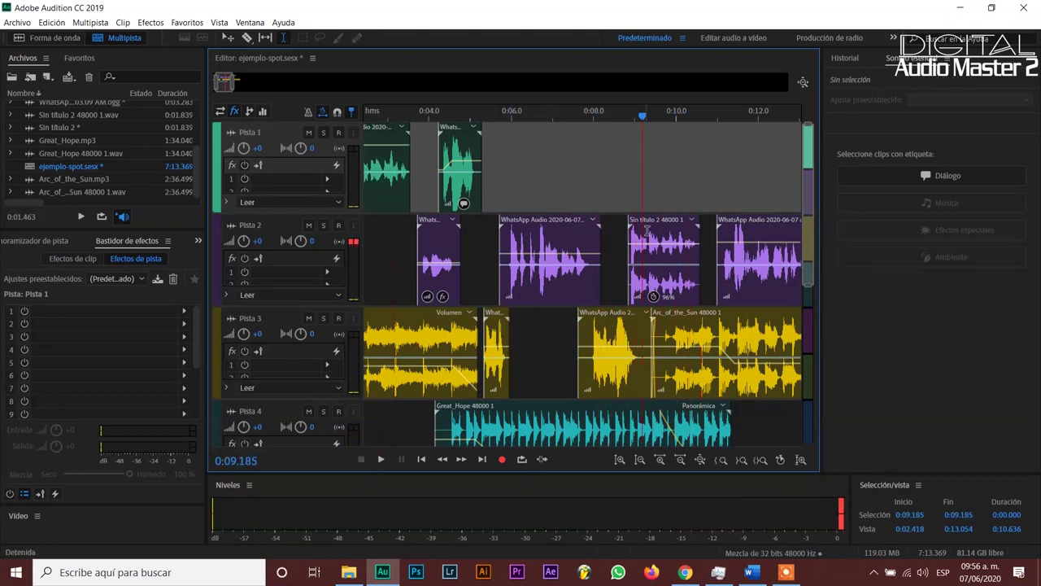
Lower the volume of the Sin título 2 clip on Pista 2, near 9 s, and listen to it from about 8.6 s
click(645, 242)
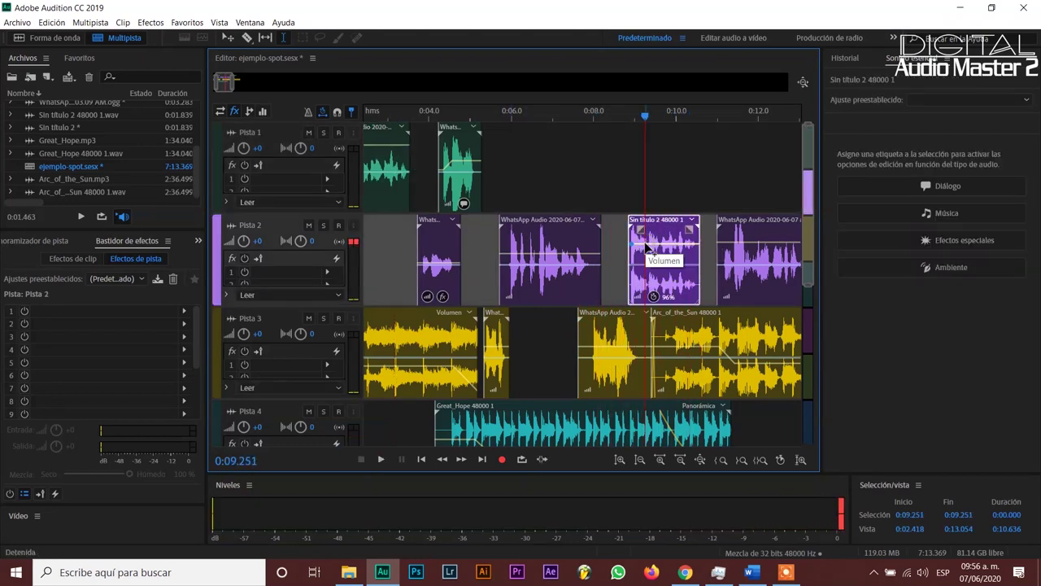
click(632, 244)
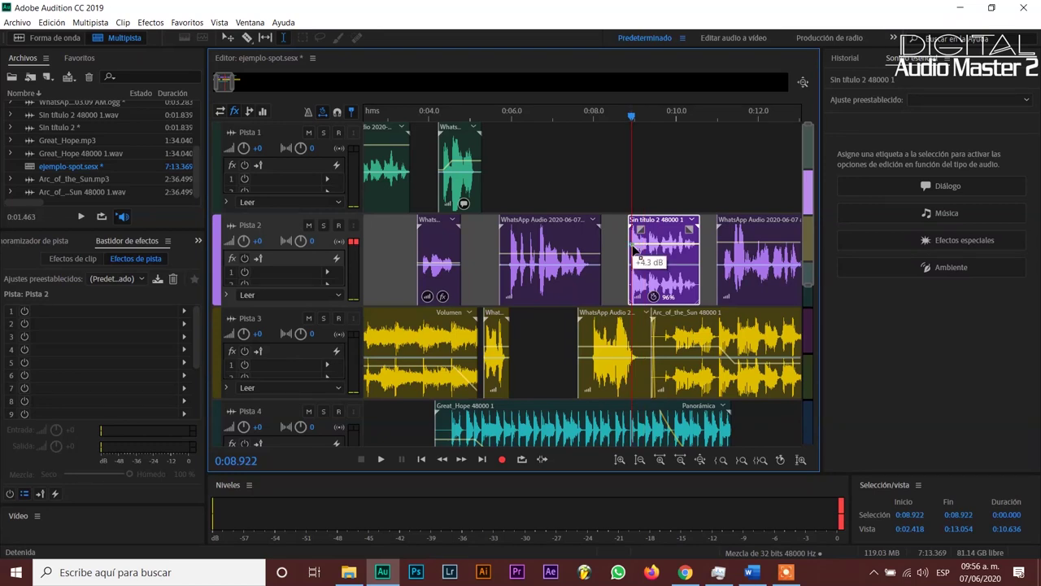
click(618, 187)
key(space)
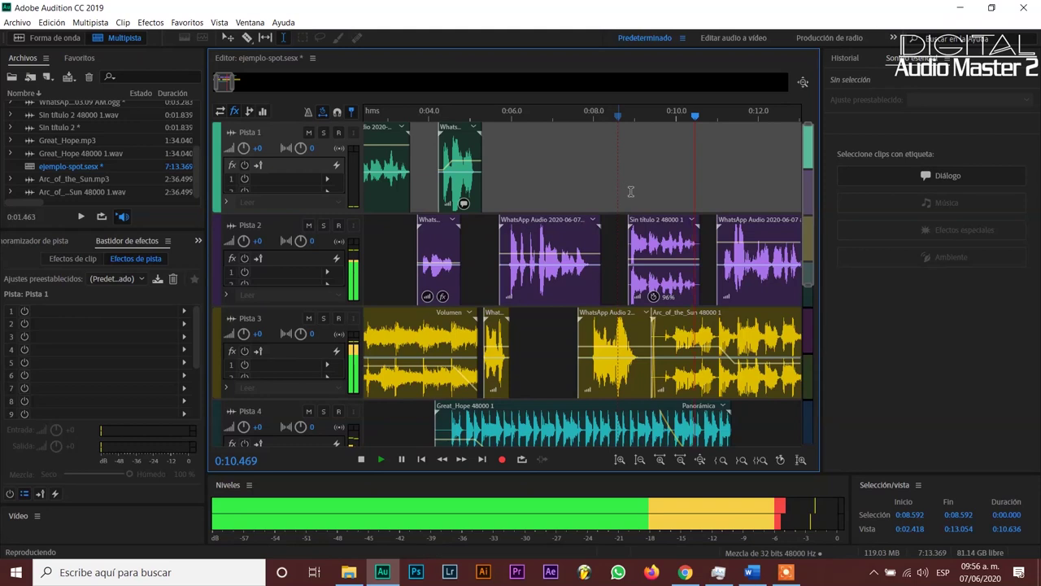
key(space)
Shape the Sin título 2 volume envelope to rise from about 9.5 s to the clip's end and play it back from about 8.4 s
click(656, 264)
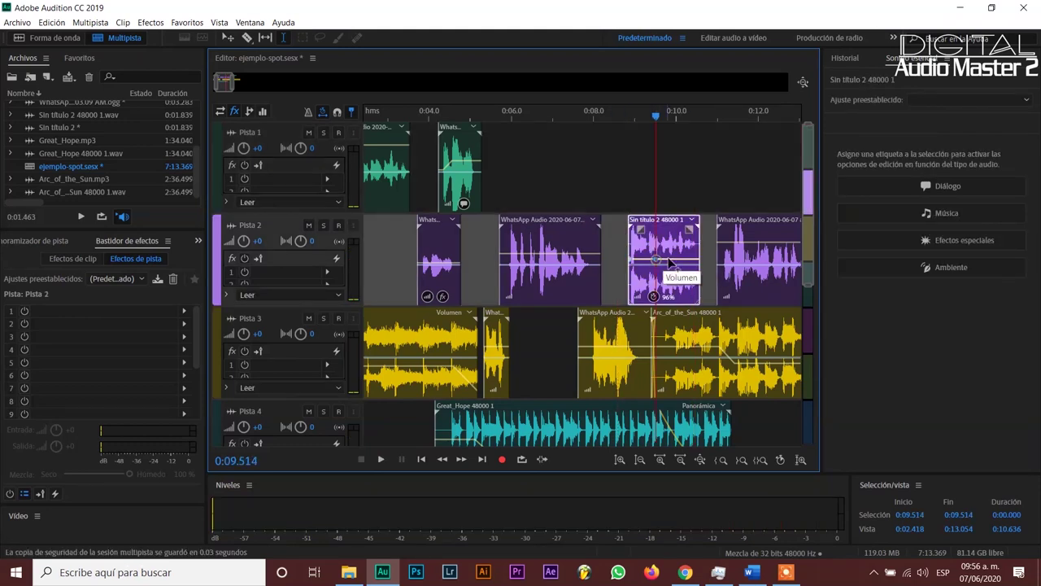
drag(681, 255, 692, 245)
click(612, 186)
key(space)
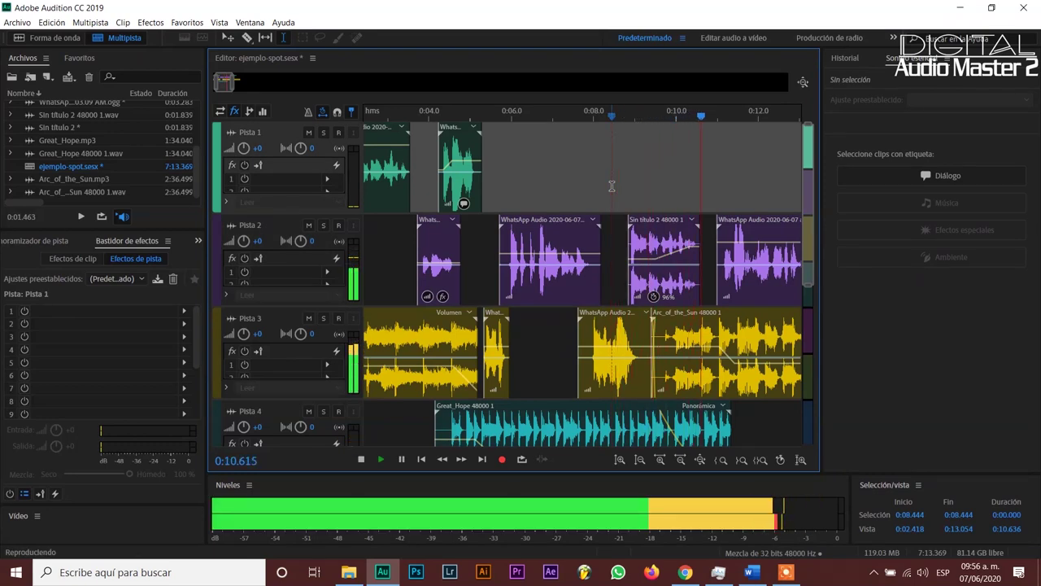
key(space)
Lower the volume of the last voice clip on Pista 2, starting near 11 s, and listen to the passage through the ending
click(735, 248)
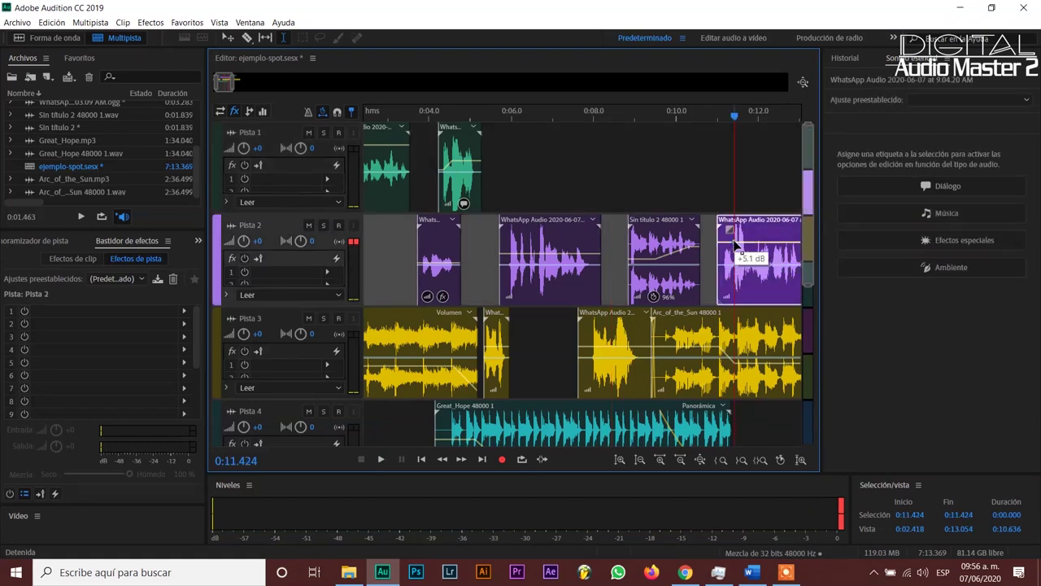
mouse_move(736, 246)
mouse_down()
mouse_move(731, 259)
mouse_move(728, 246)
mouse_up()
click(687, 181)
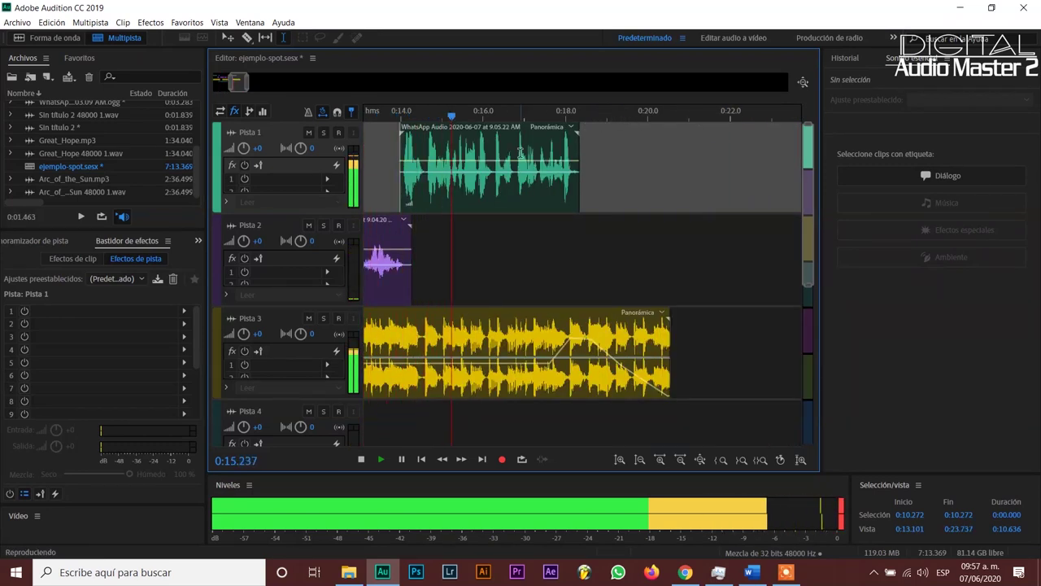
scroll(563, 111, down, 3)
click(480, 154)
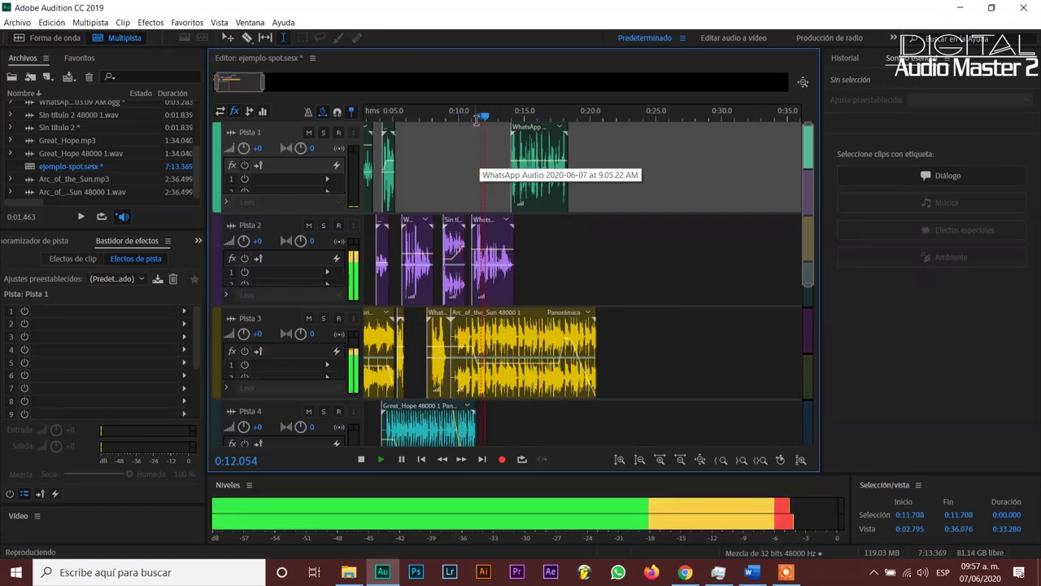
scroll(468, 176, up, 3)
click(444, 150)
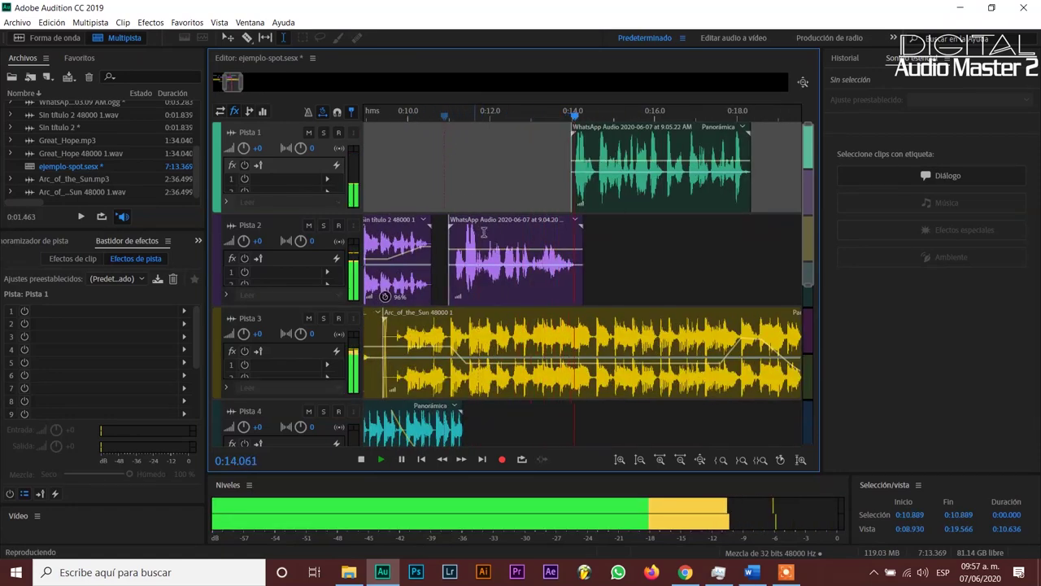
key(space)
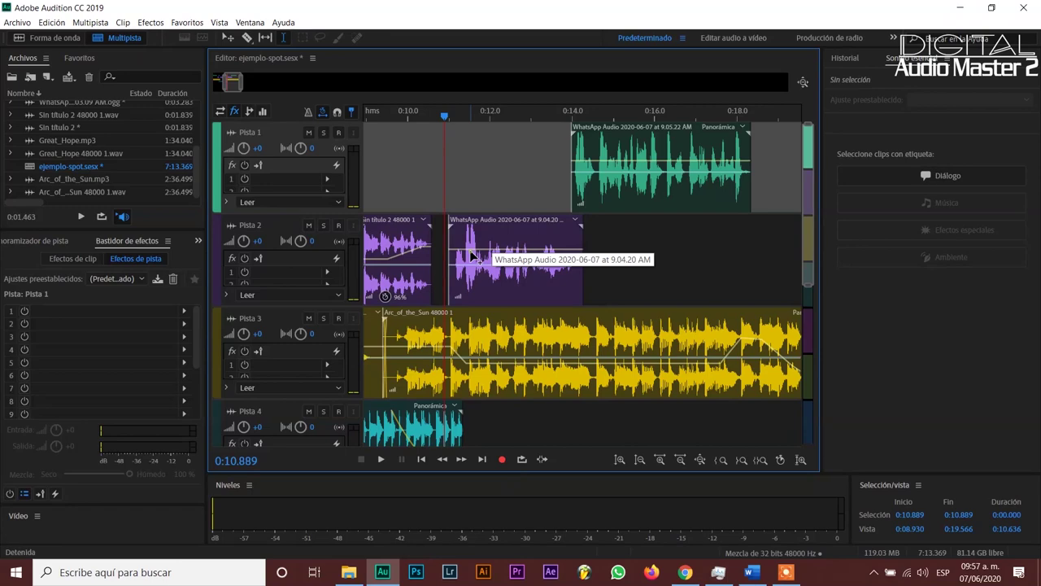
Add volume keyframes to the last Pista 2 voice clip so its level rises between about 11.5 s and 12 s, and replay it
click(473, 255)
drag(474, 255, 484, 245)
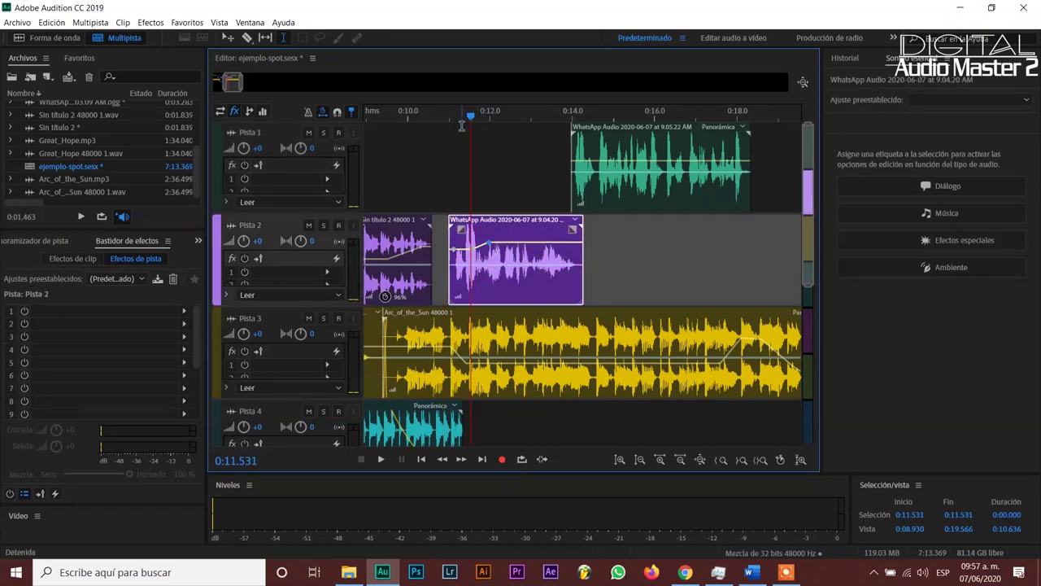
scroll(459, 117, up, 3)
drag(472, 236, 505, 236)
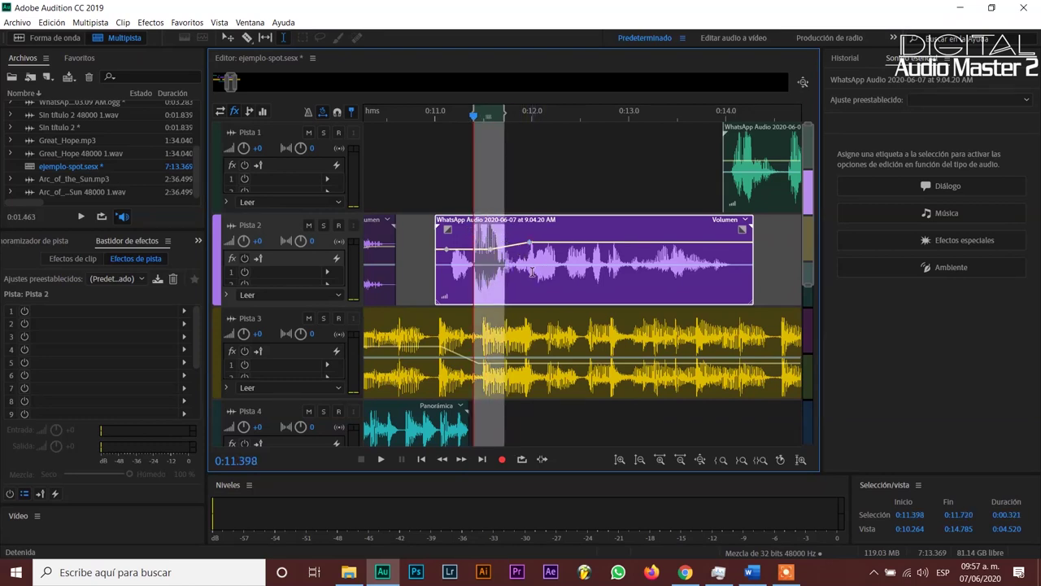
click(406, 169)
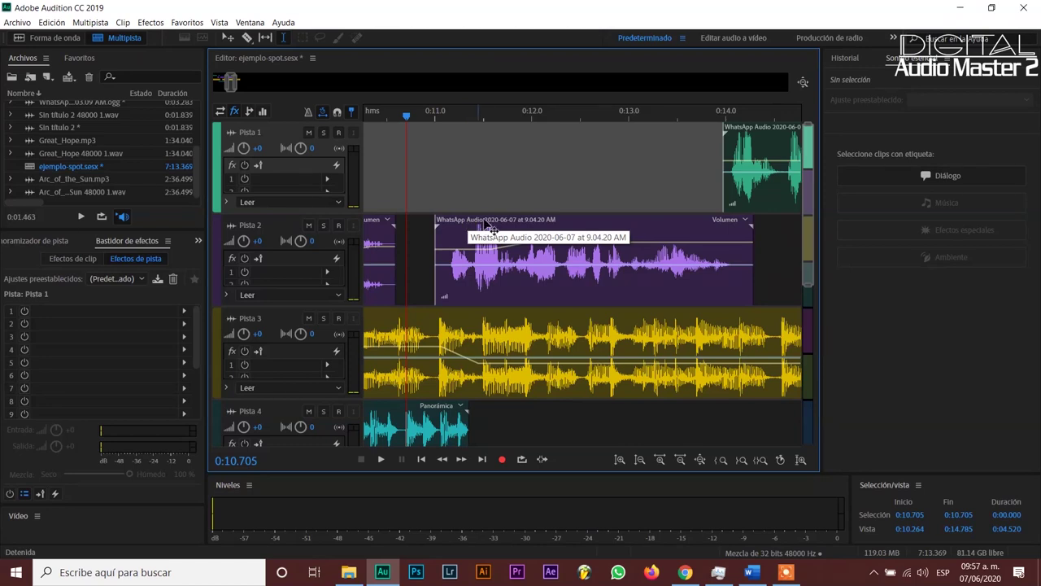
key(space)
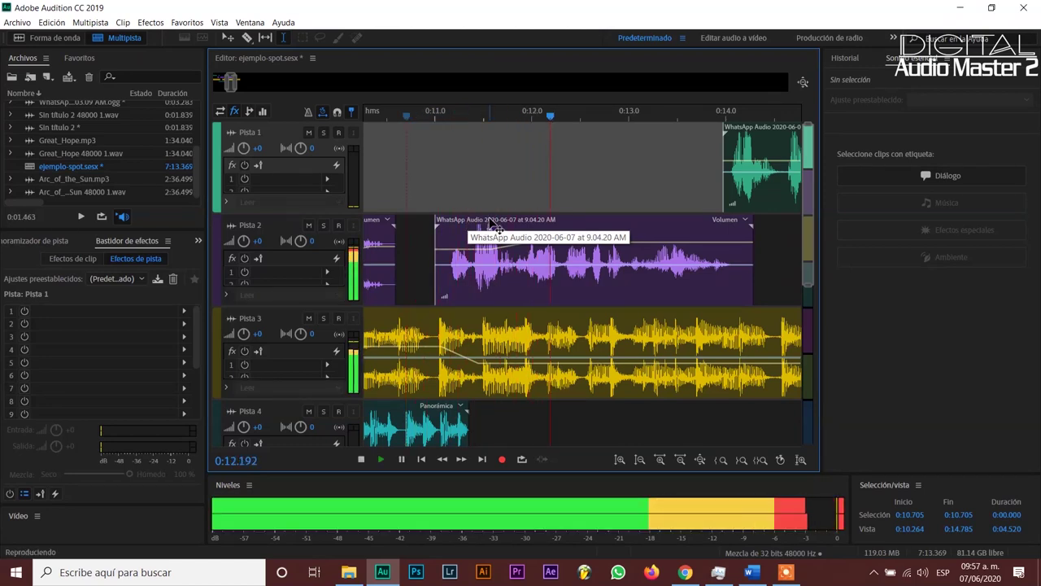
key(space)
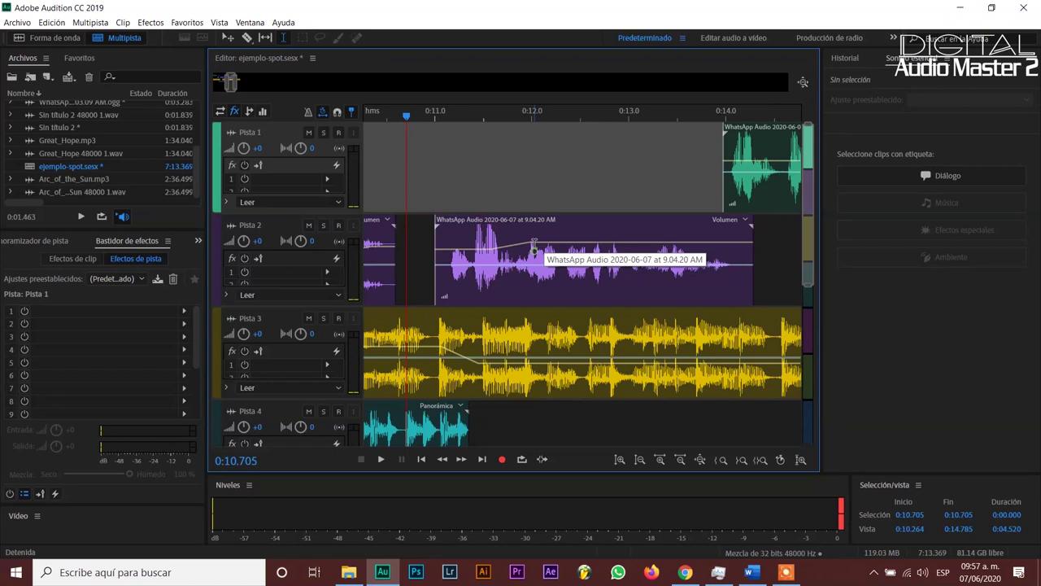
Set the last Pista 2 voice clip's volume from about 12 s to +4.0 dB and listen from about 11.2 s through the ending
click(533, 244)
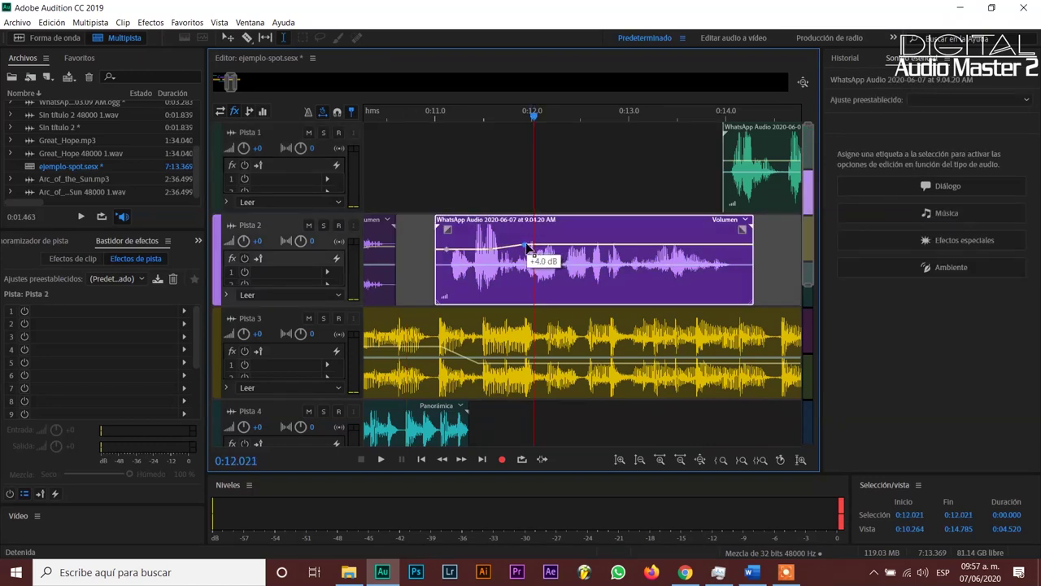
click(452, 191)
key(space)
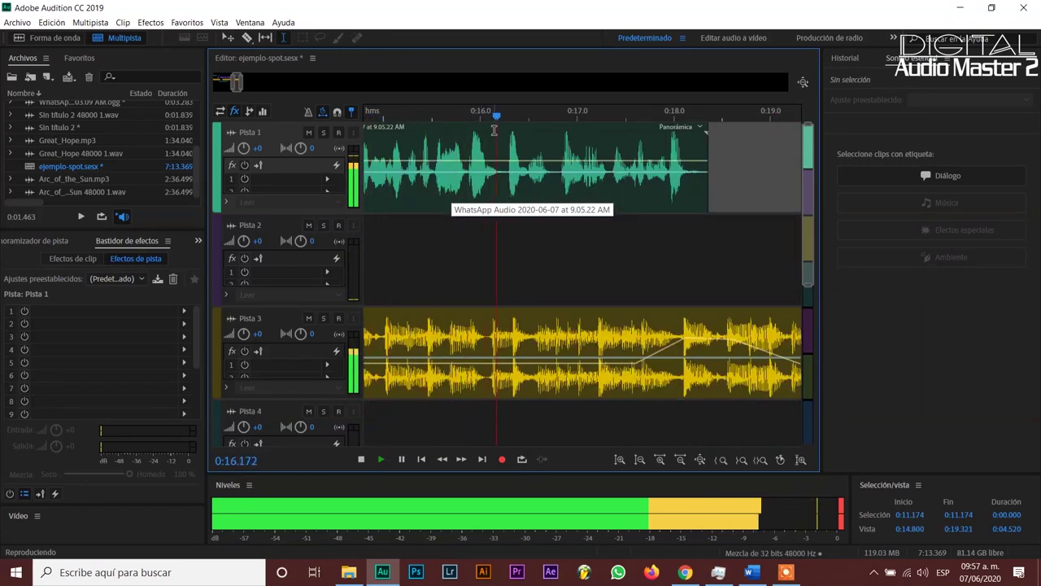
scroll(529, 116, down, 1)
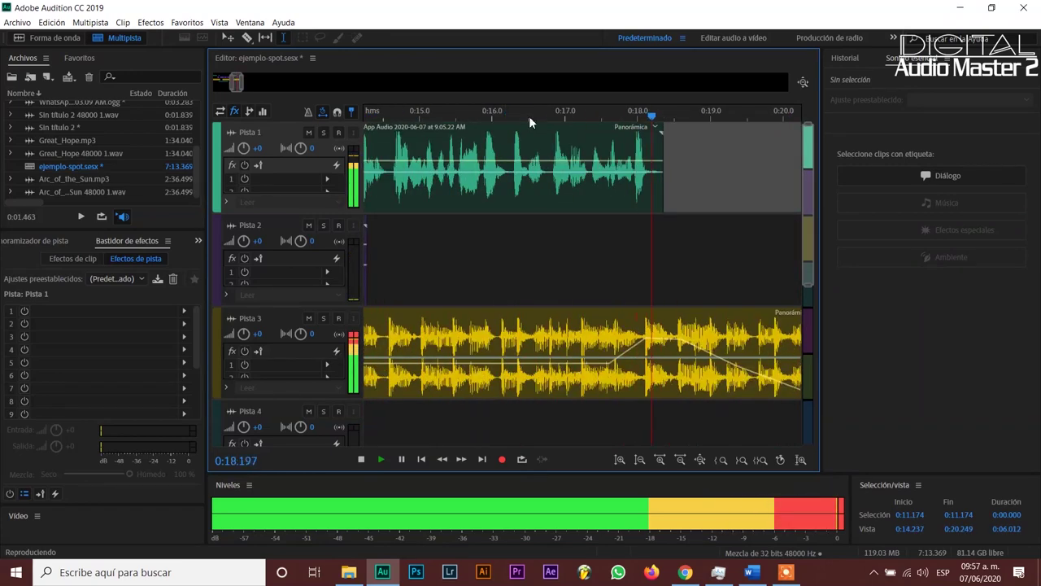
Move the Arc_of_the_Sun volume keyframe near 17.5 s back to about 16.9 s and listen to the ending from about 16.6 s
click(571, 274)
click(604, 366)
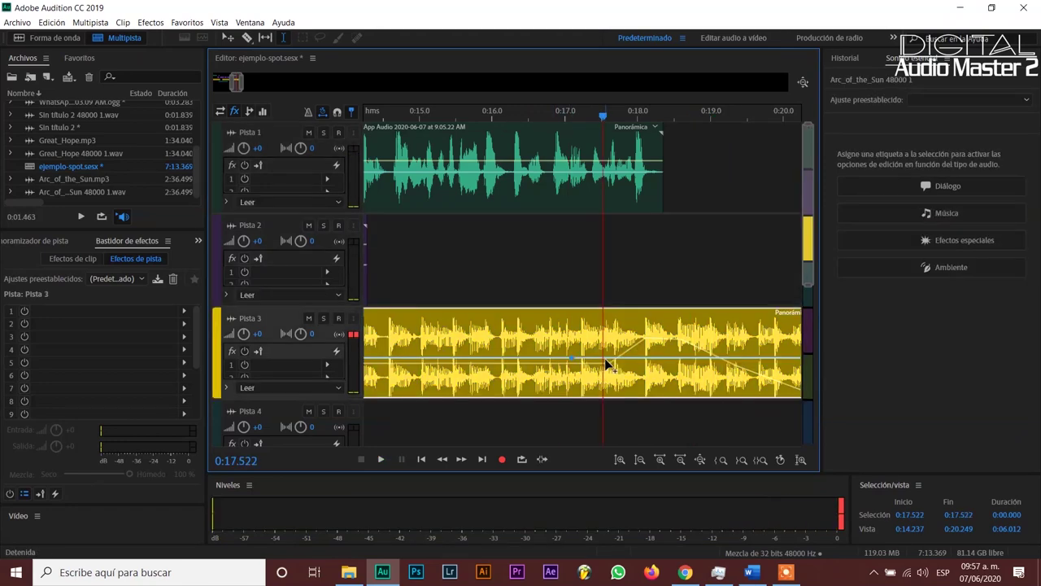
drag(610, 366, 559, 368)
click(534, 266)
key(space)
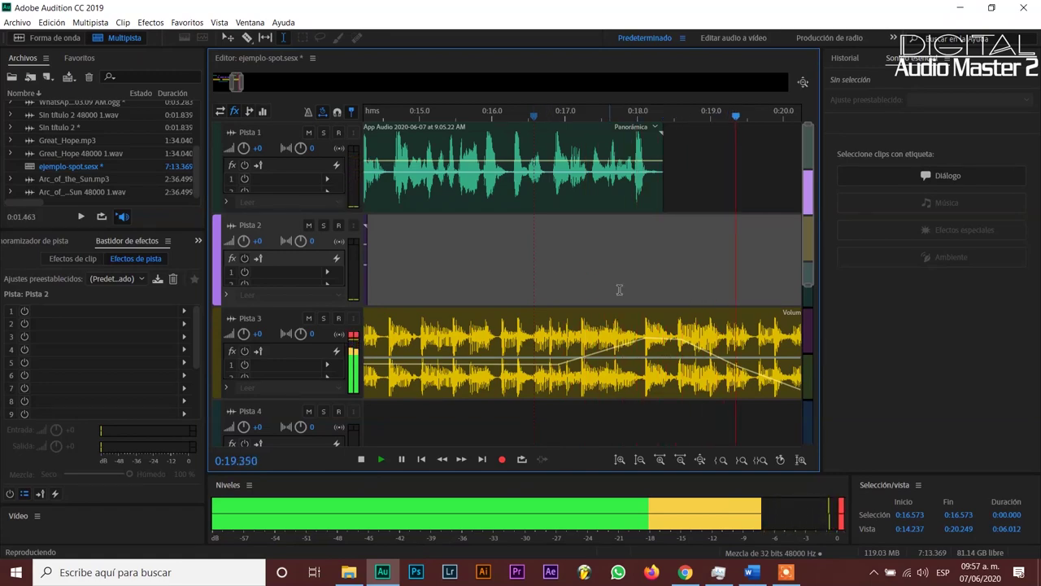
key(space)
key(space)
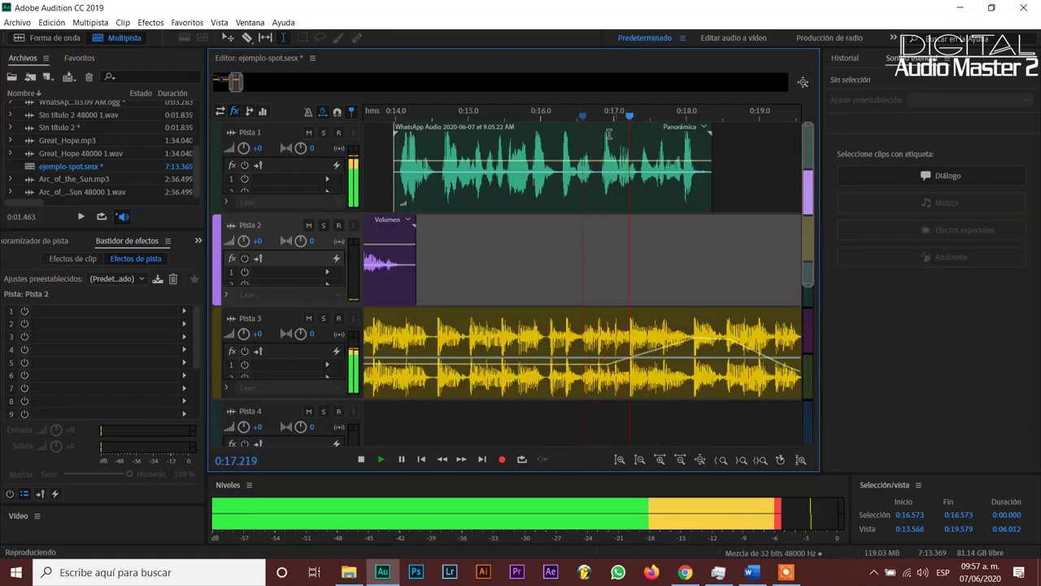
scroll(568, 115, down, 3)
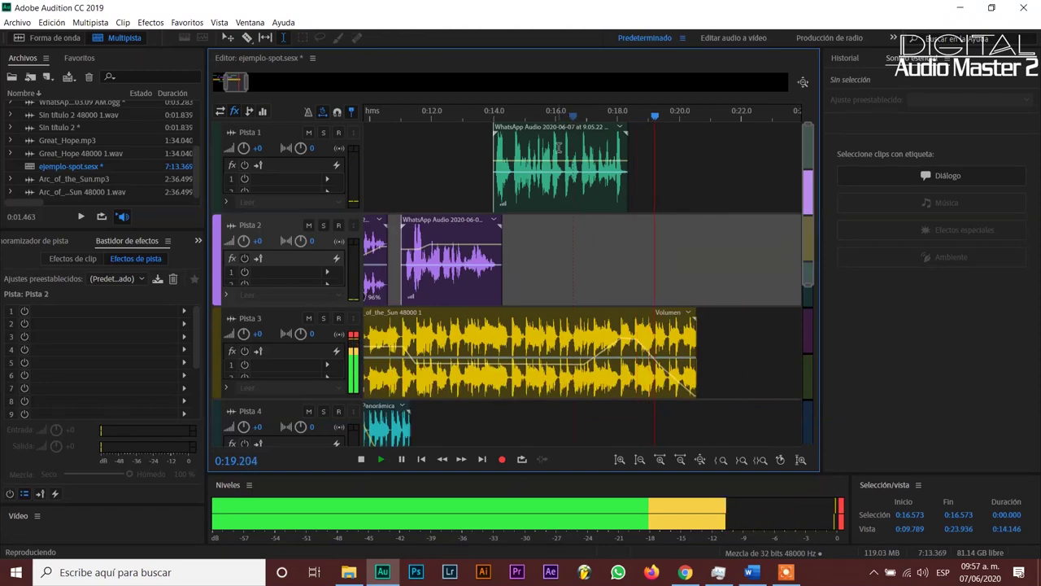
key(space)
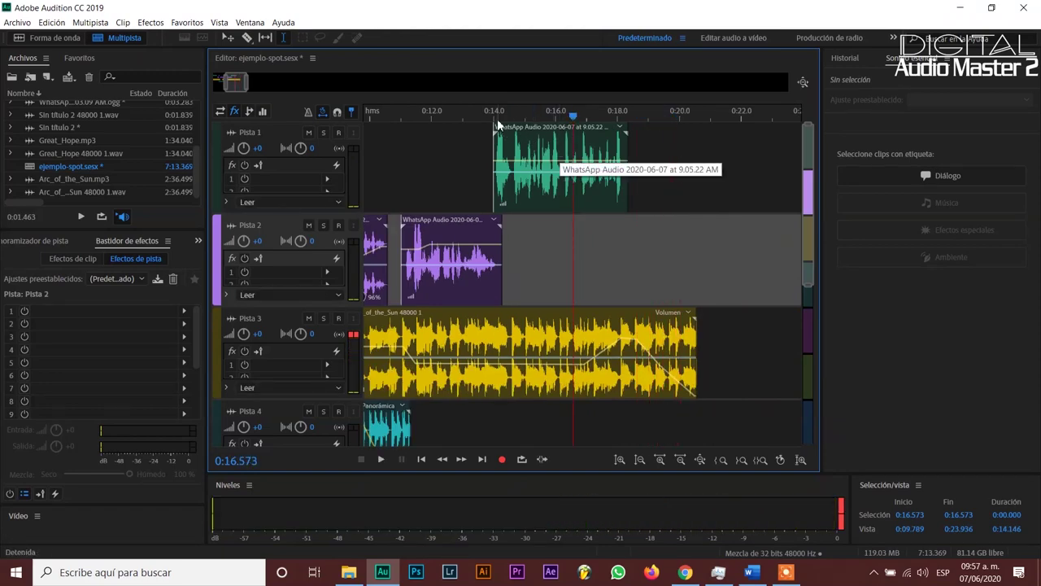
Review the arrangement of all clips on Pista 1 to Pista 4 across the whole session
scroll(502, 115, down, 6)
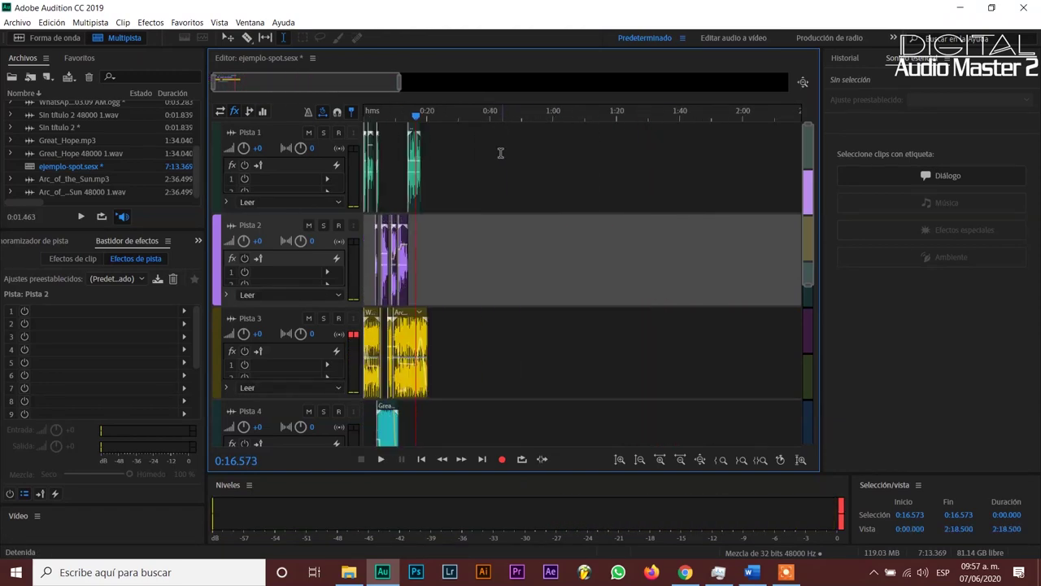
scroll(340, 78, up, 1)
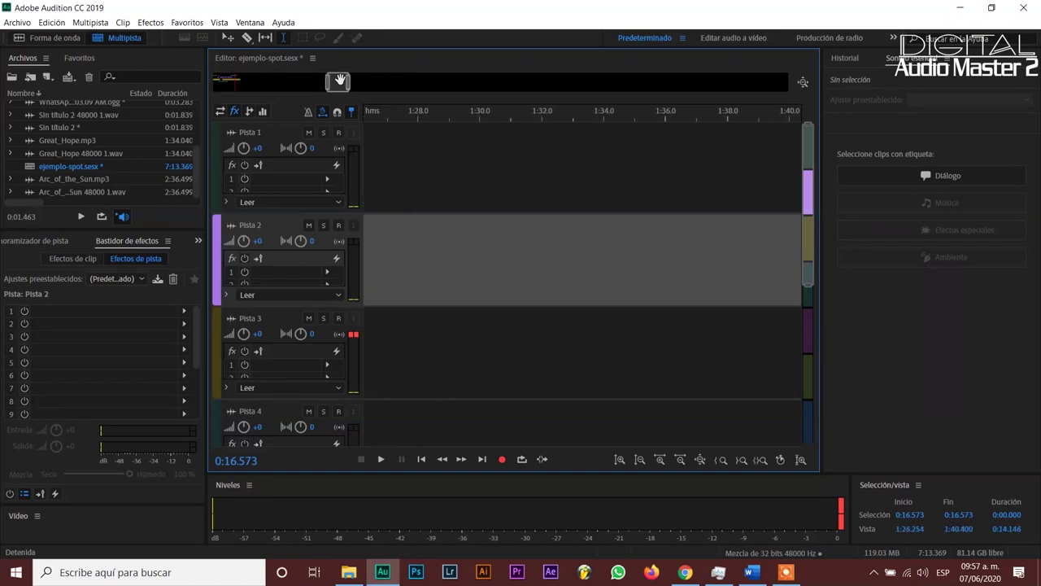
scroll(340, 79, down, 3)
scroll(340, 79, up, 3)
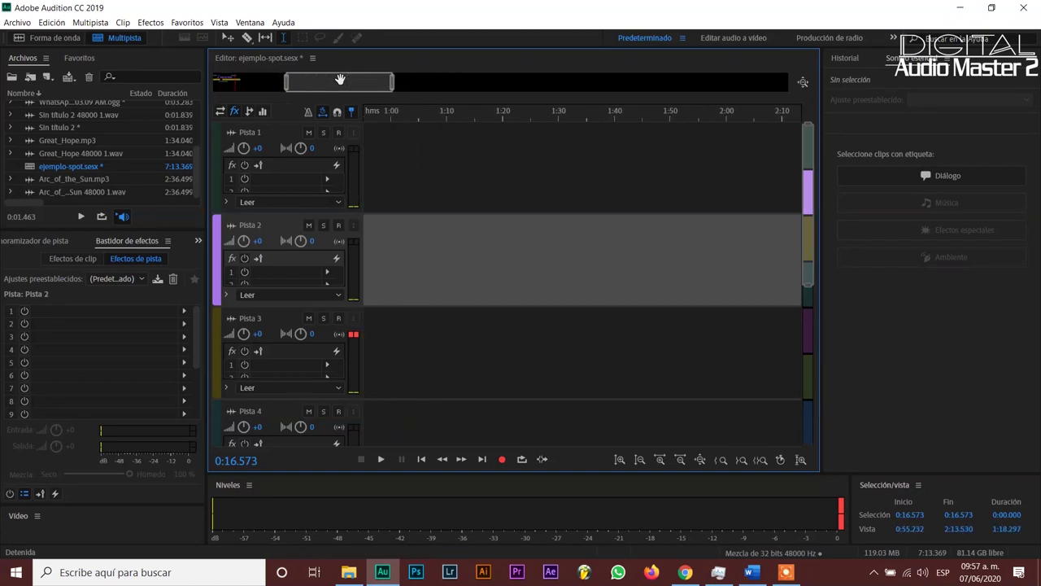
drag(340, 79, 264, 85)
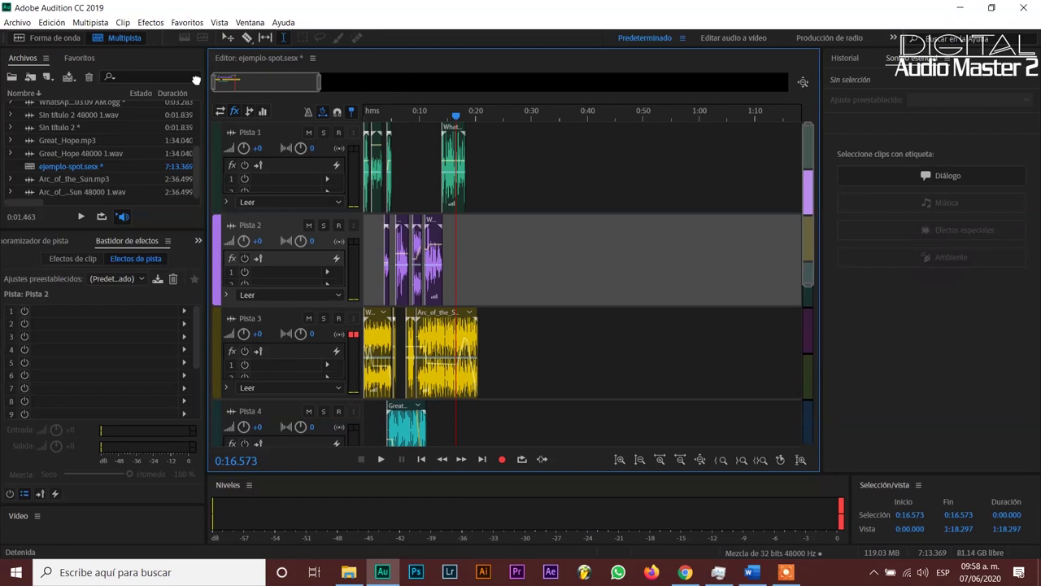
scroll(264, 86, up, 1)
scroll(265, 86, down, 1)
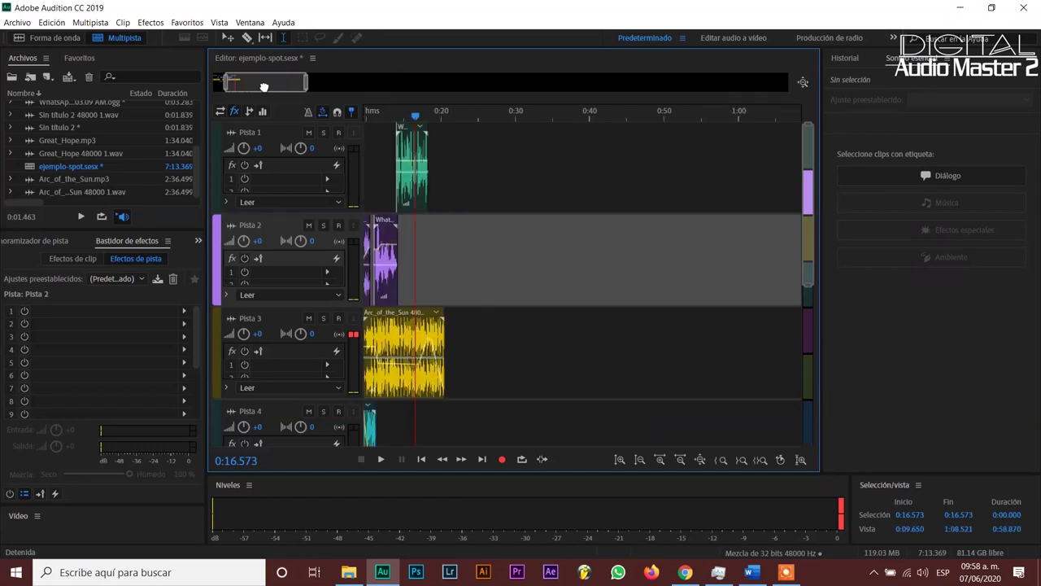
drag(263, 87, 246, 120)
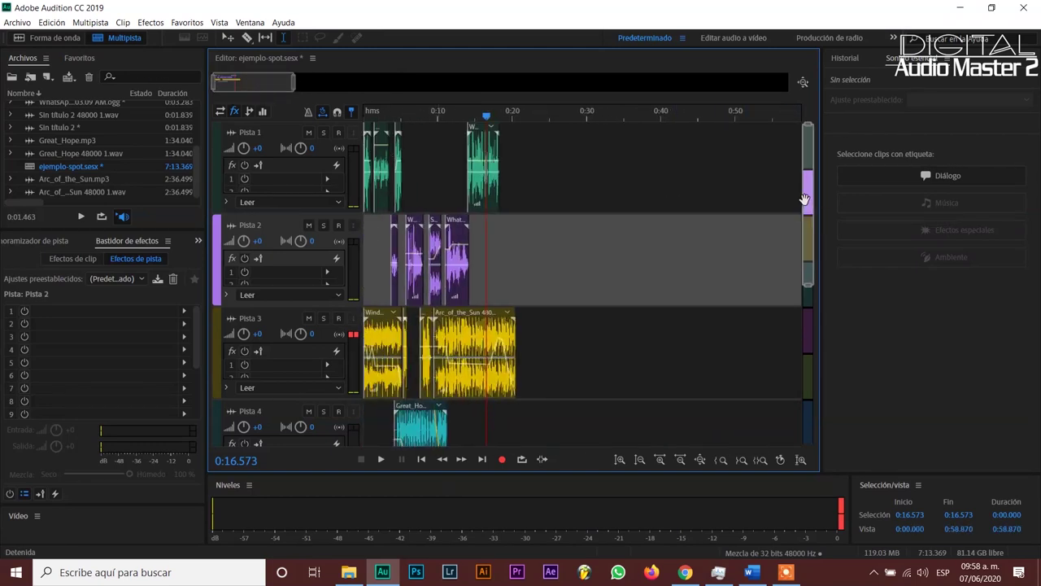
scroll(804, 200, up, 1)
scroll(805, 199, down, 1)
scroll(805, 199, down, 1)
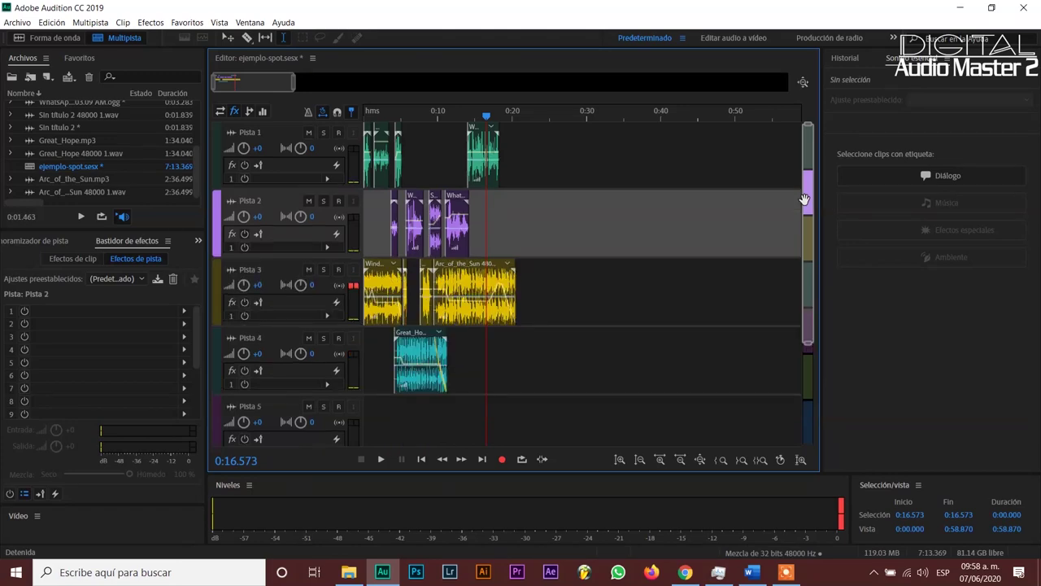
scroll(250, 84, up, 3)
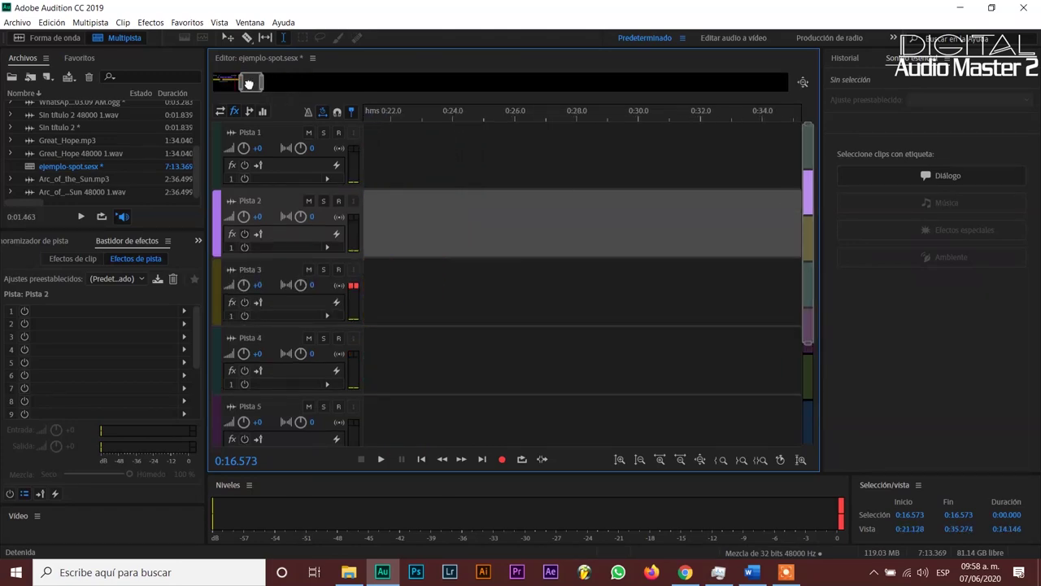
scroll(471, 113, up, 1)
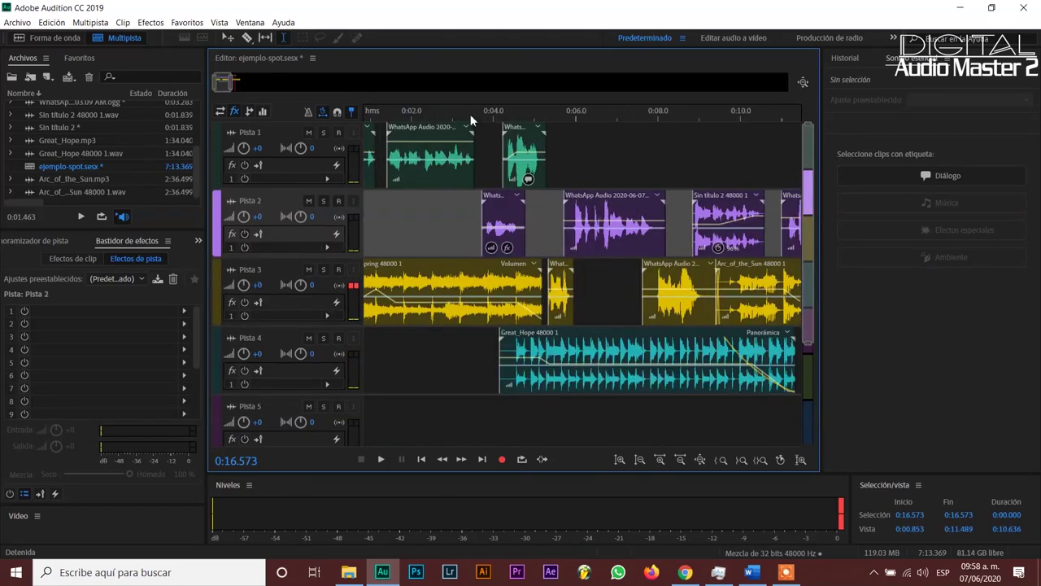
scroll(470, 114, down, 10)
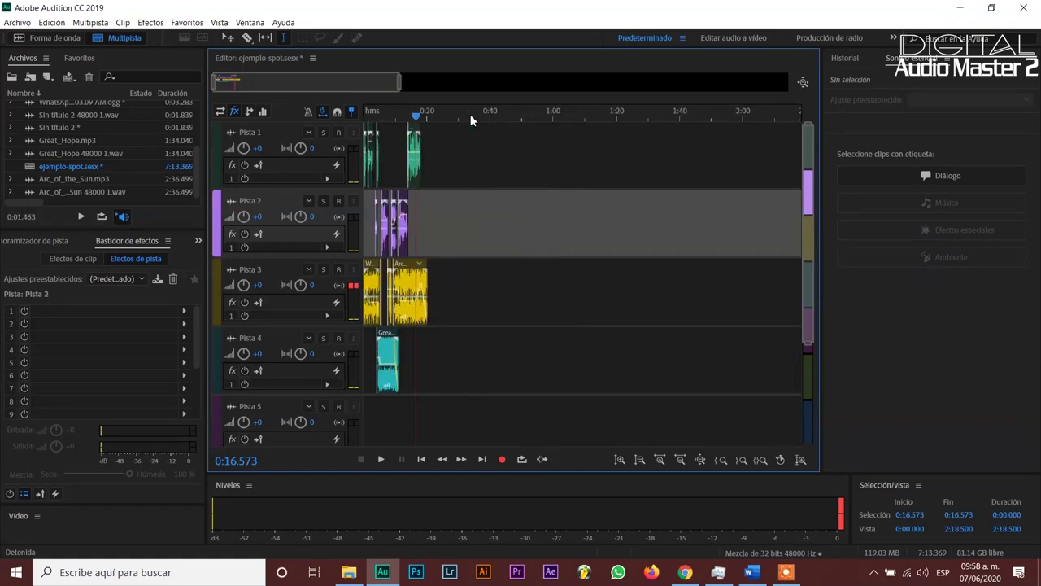
drag(324, 86, 289, 88)
Start exporting the multitrack mix of the complete session and set its format to Audio en MP3 (*.mp3)
click(16, 21)
mouse_move(165, 254)
mouse_move(426, 303)
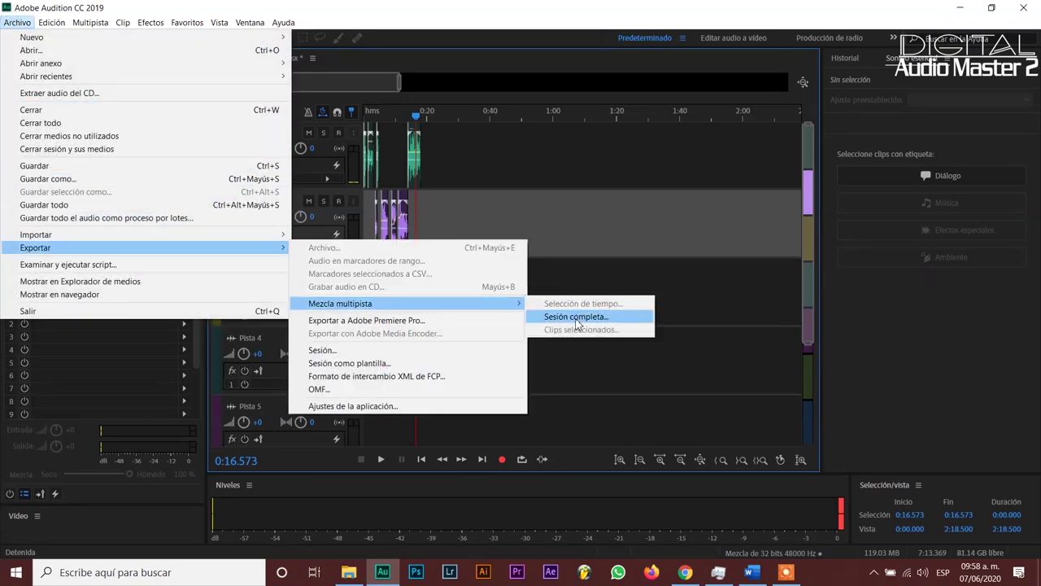
click(578, 318)
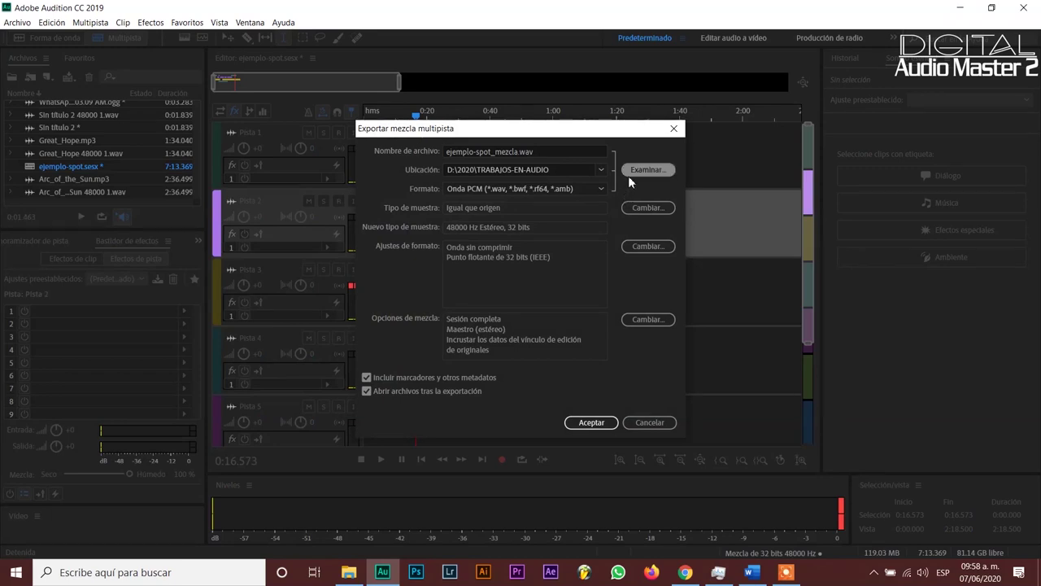
click(602, 188)
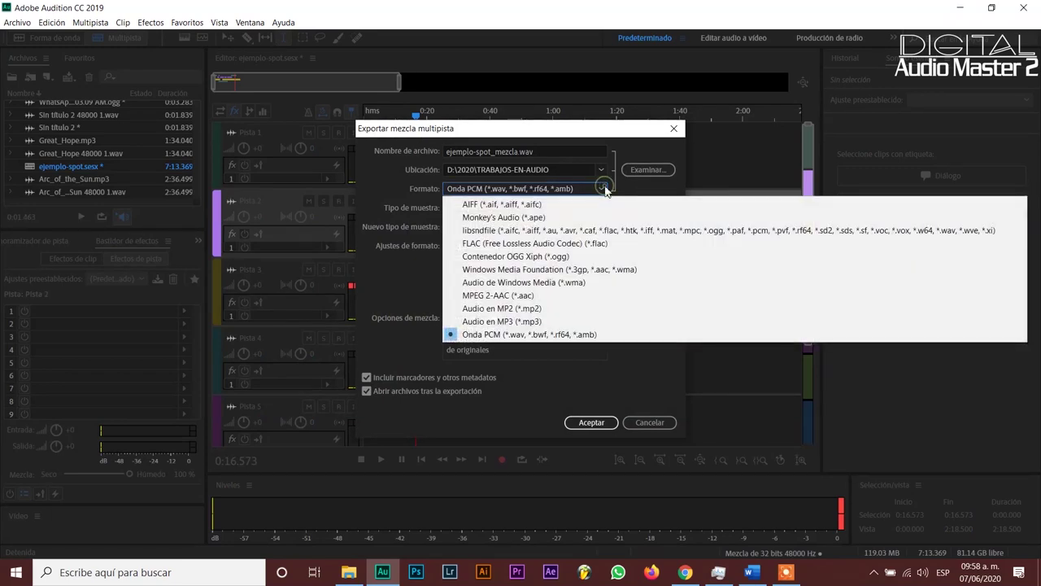
click(519, 323)
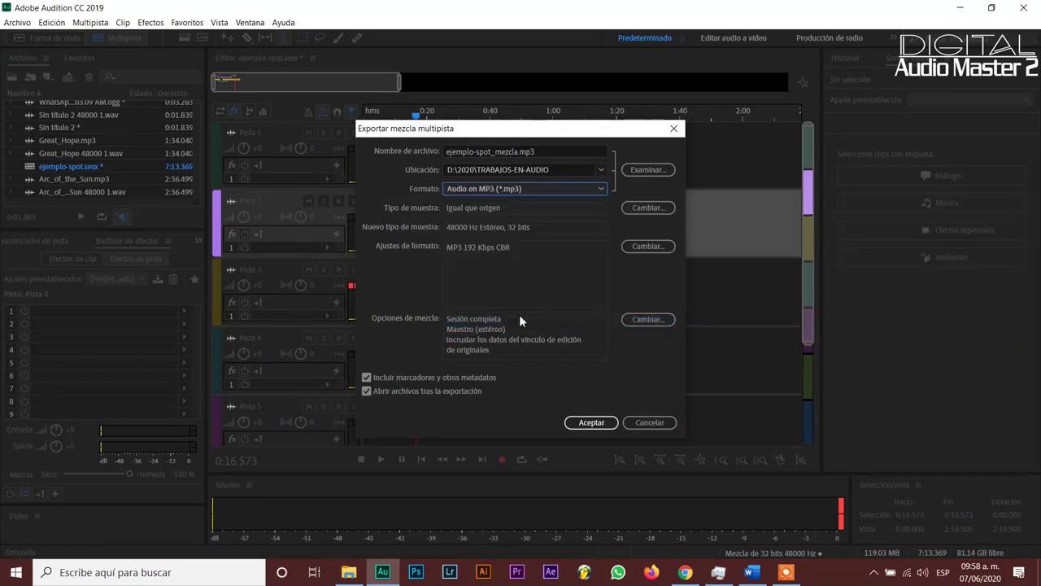
Set the export location to the ejemplo-spot folder in voces whatsapp, name the file spot-voces, and export the mix
click(600, 170)
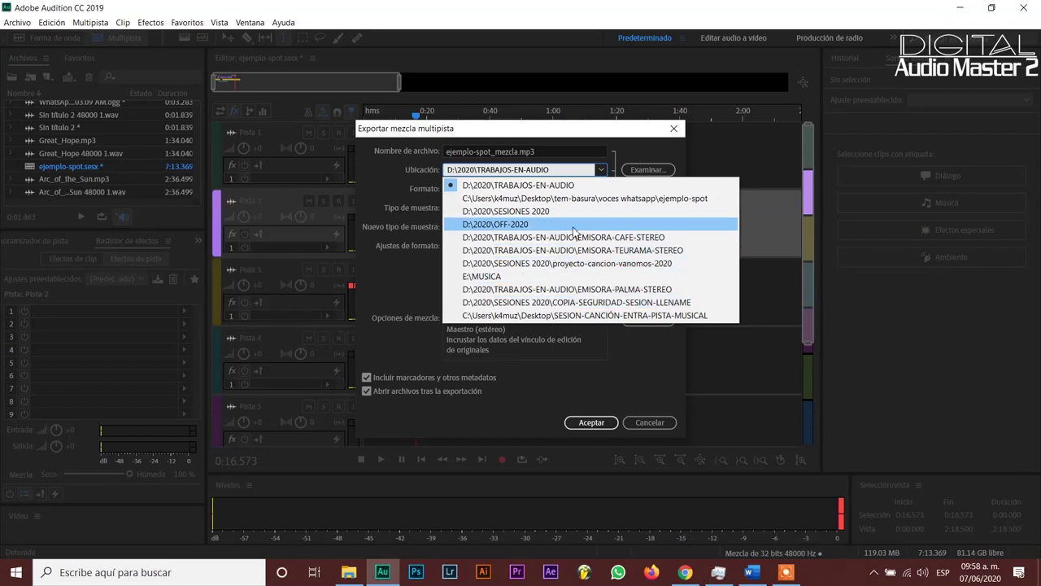
click(582, 198)
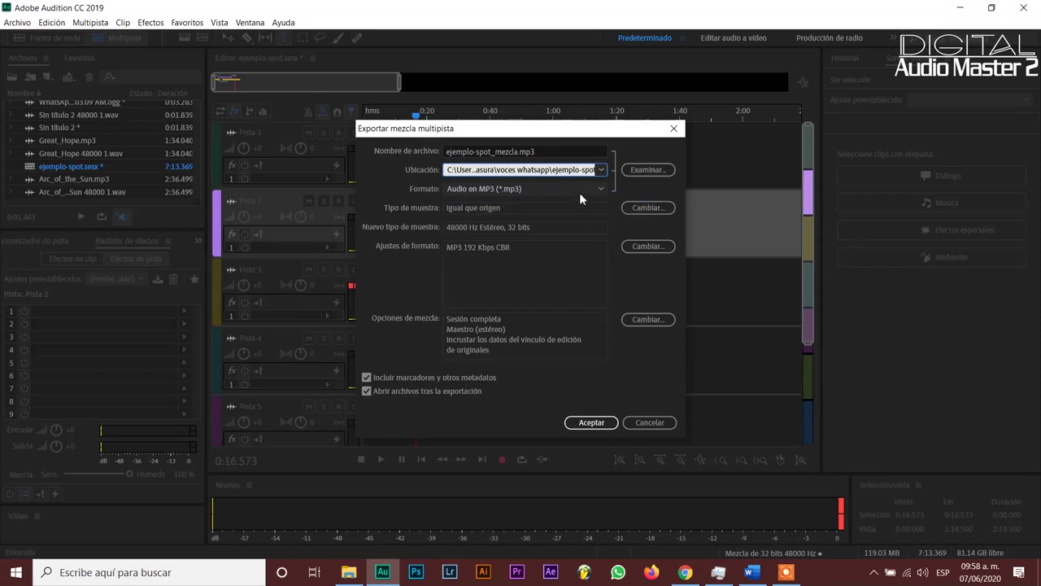
click(547, 150)
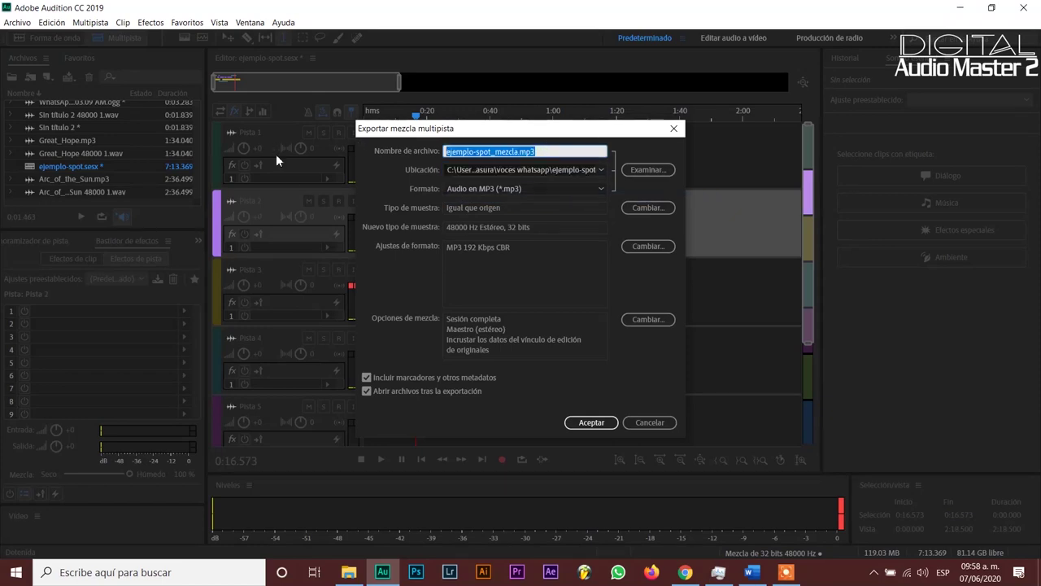
text(spot-voces)
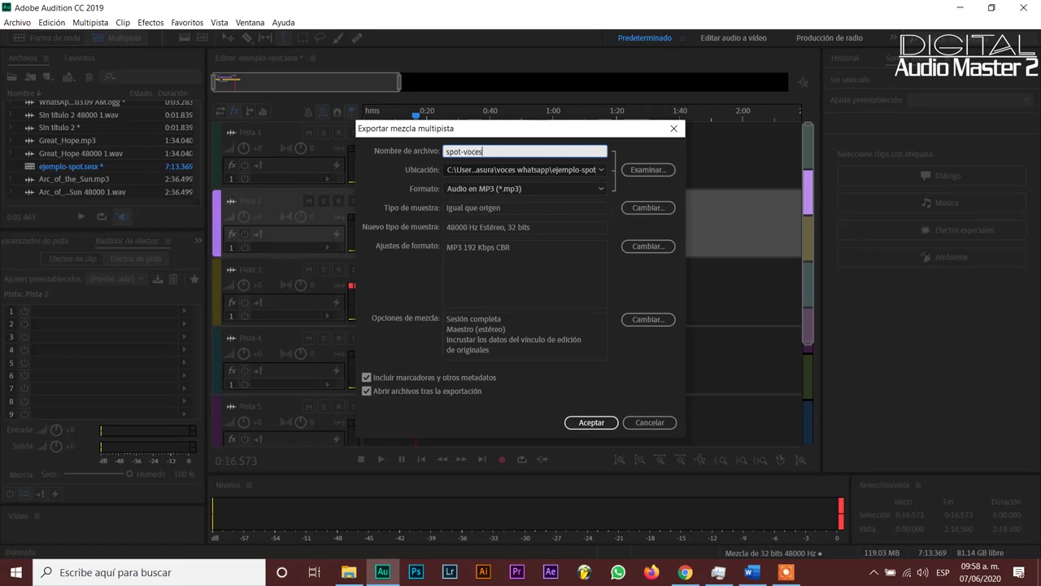
click(587, 419)
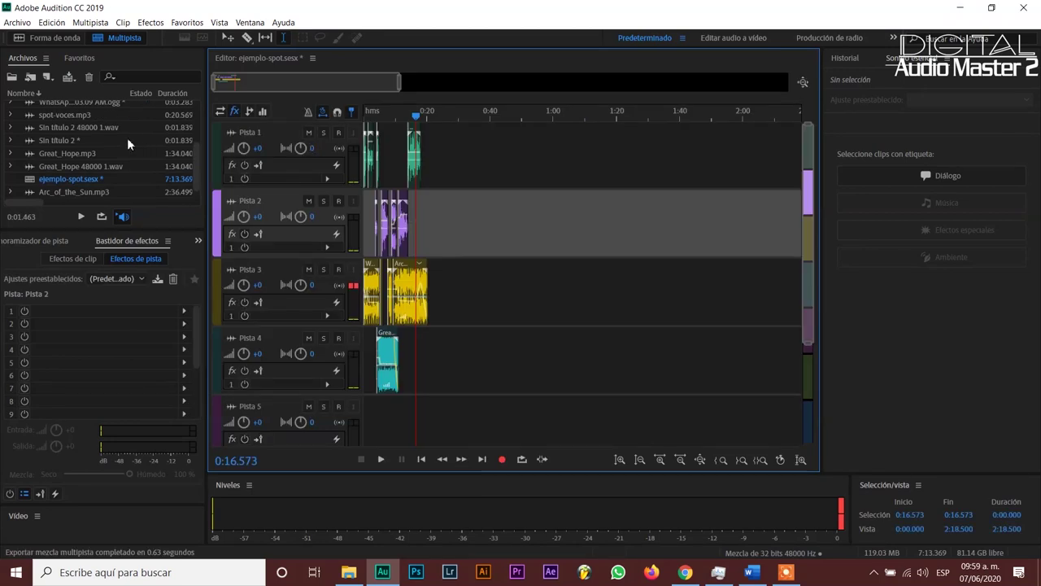
Filter the project files by "spo" and open the exported spot-voces.mp3 in the waveform editor
scroll(91, 135, up, 2)
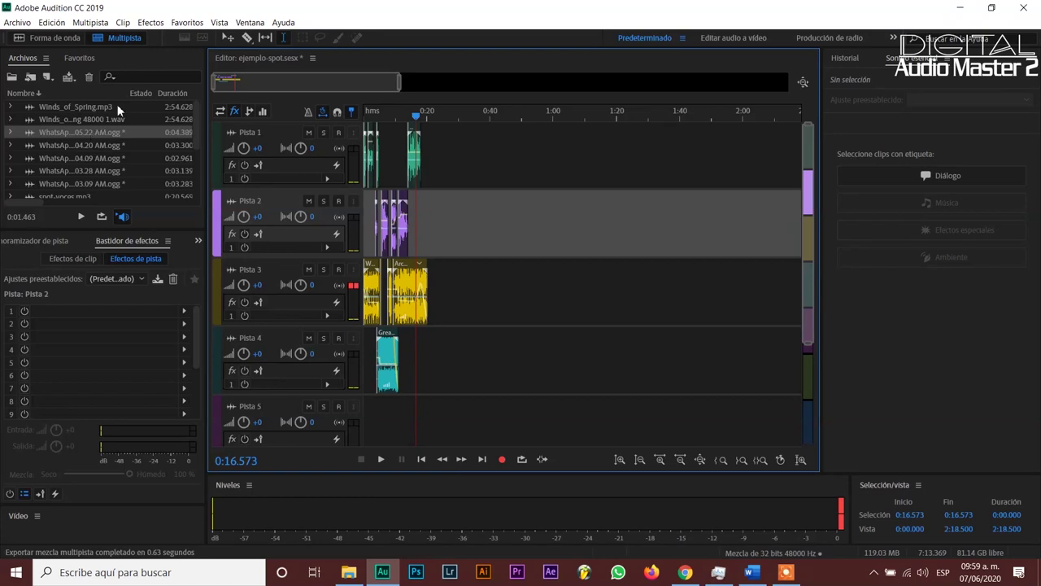
click(133, 75)
text(spo)
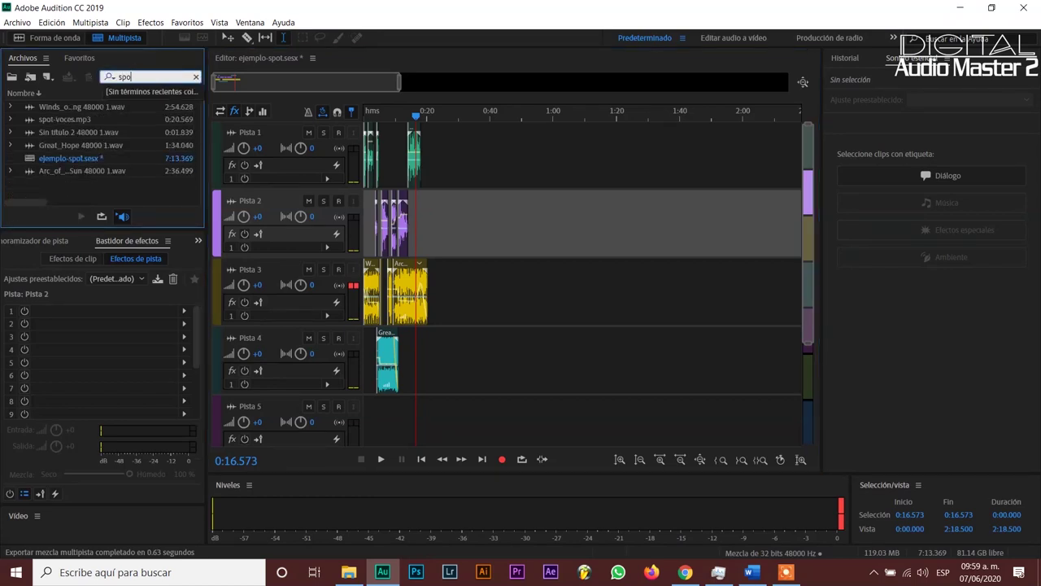
click(82, 121)
double_click(85, 121)
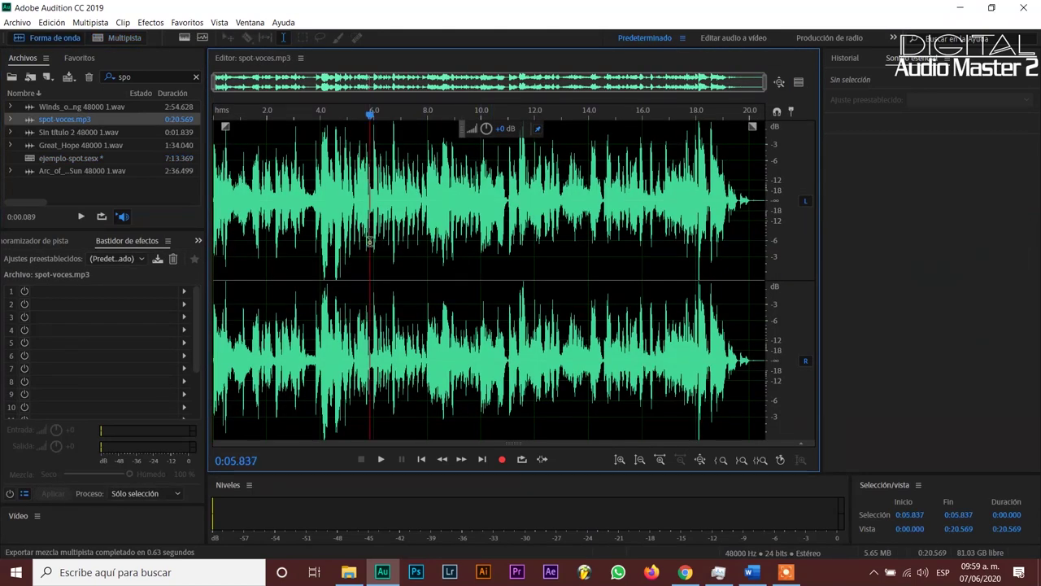
Listen to the opening section of spot-voces.mp3 from the very beginning
key(Home)
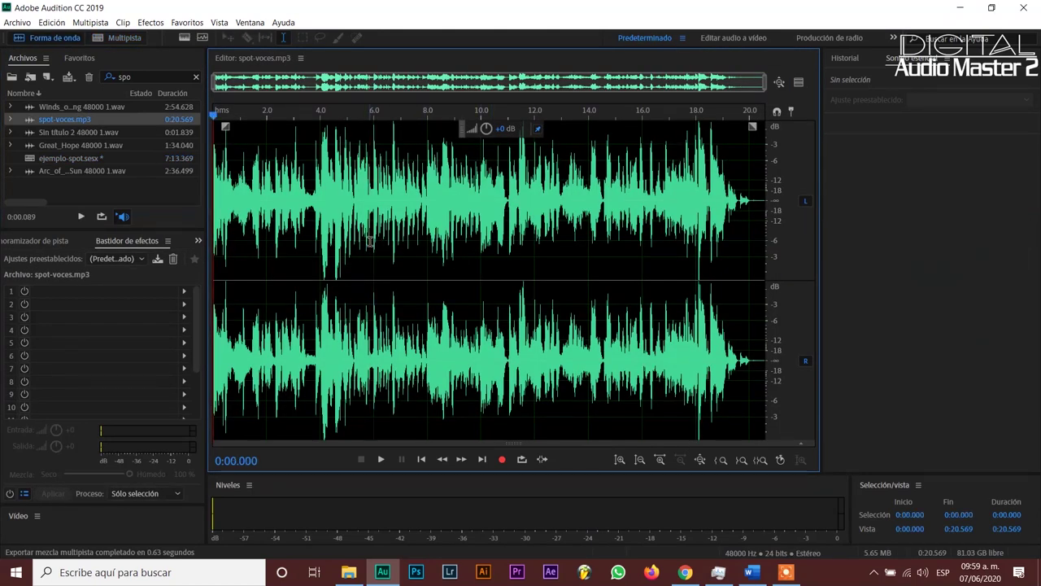
key(space)
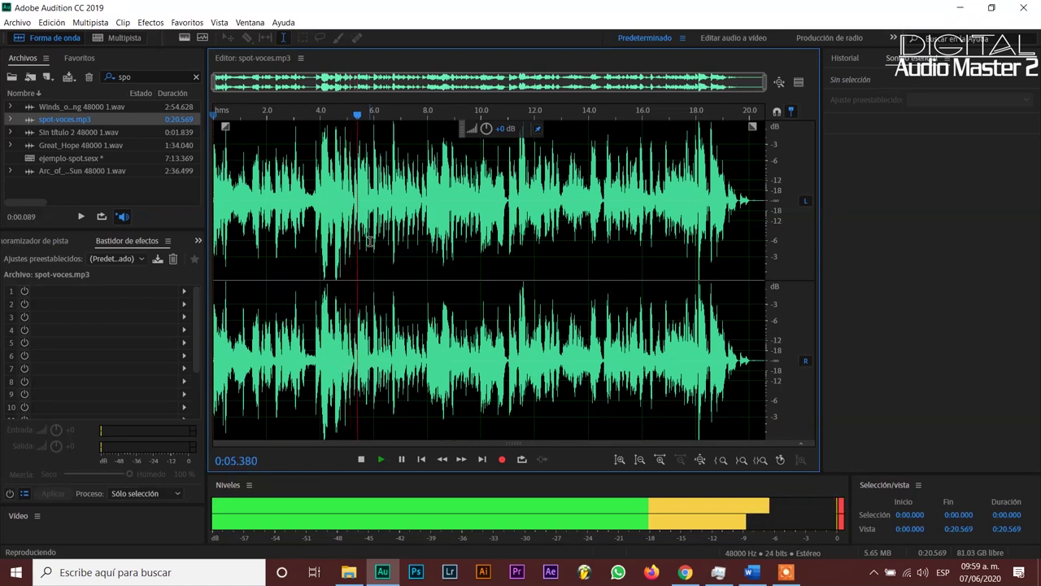
key(space)
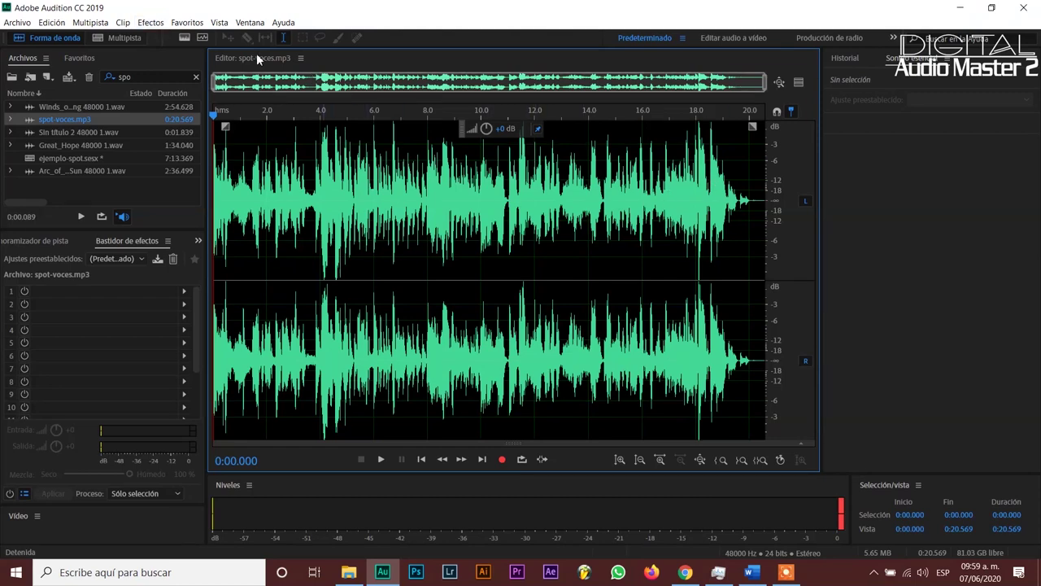
Apply the Elementos dinámicos effect to the whole of spot-voces.mp3 using the compresor-digital preset
click(159, 25)
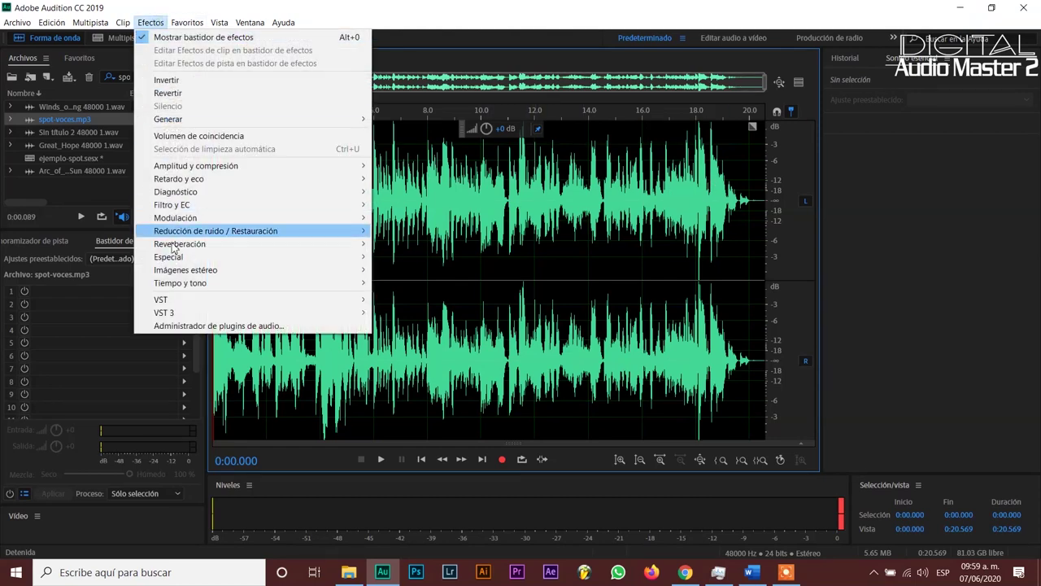
mouse_move(197, 169)
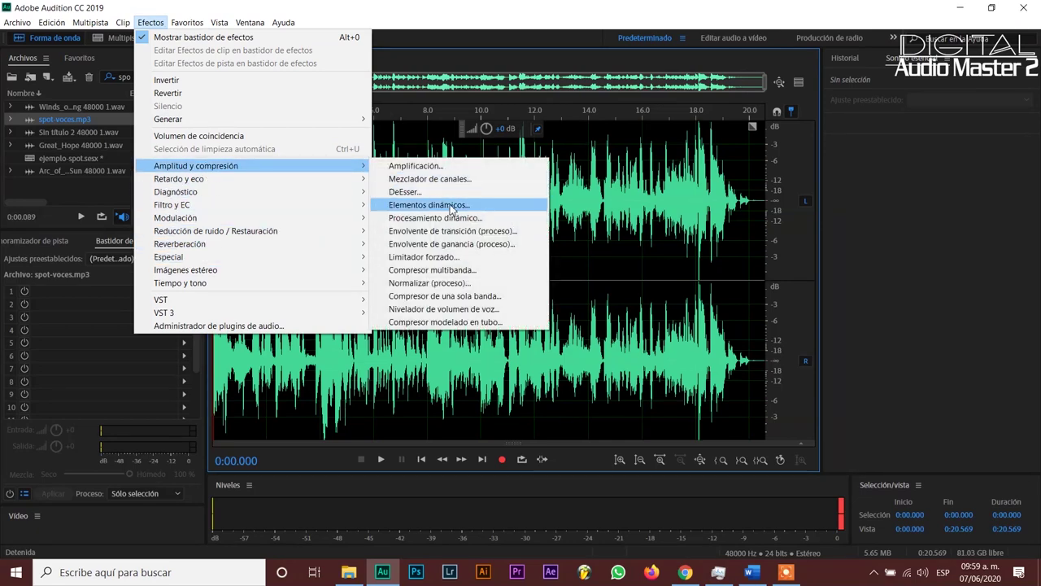
click(451, 207)
click(521, 139)
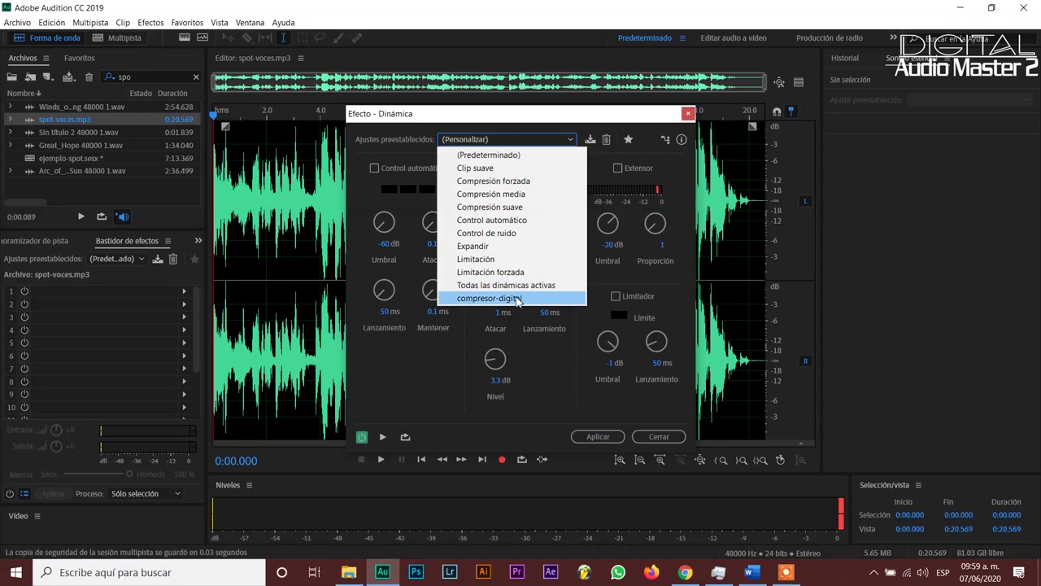
click(517, 298)
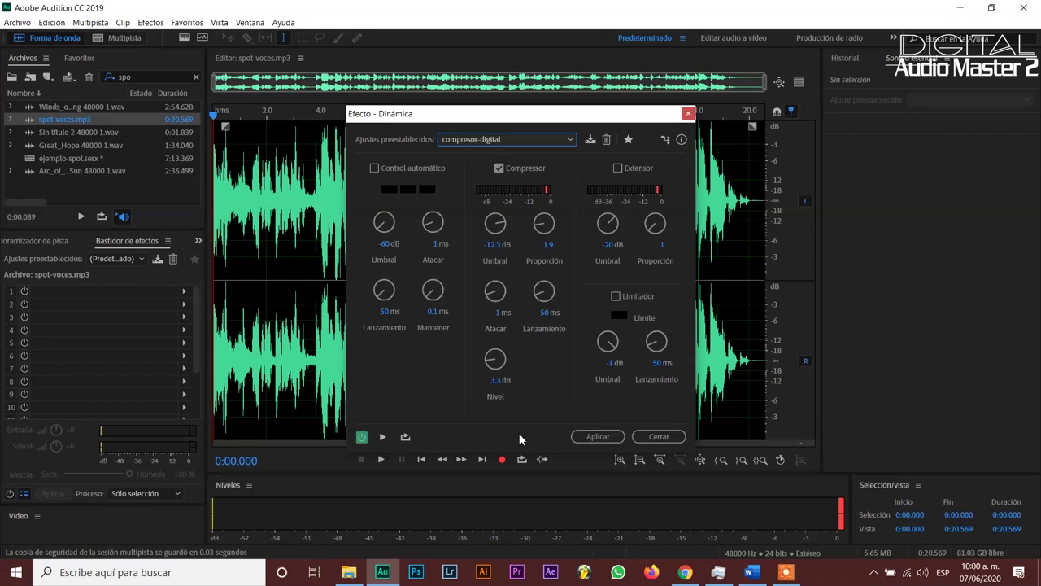
click(598, 437)
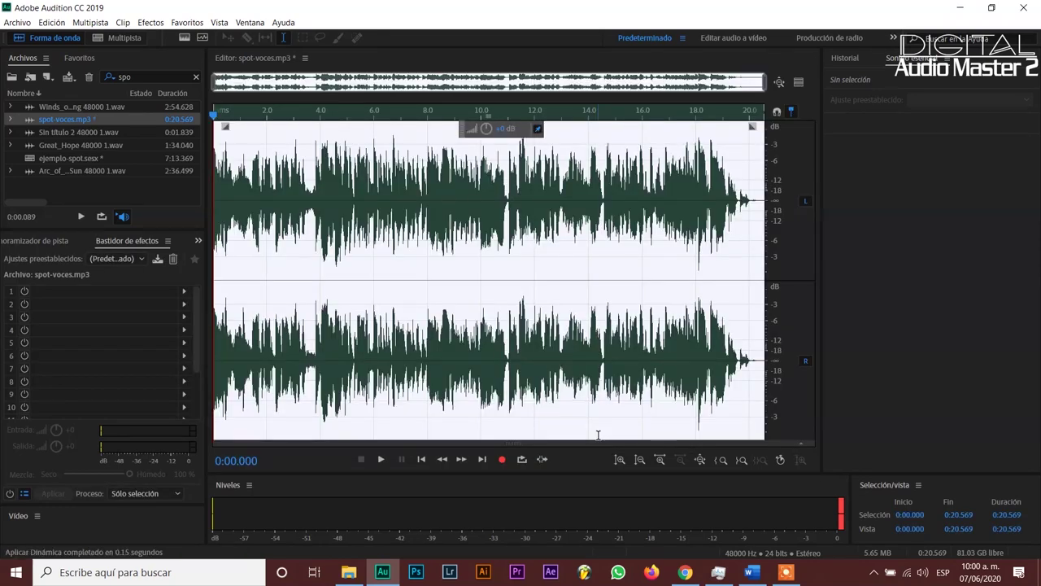
Undo and redo the compression to compare both waveforms, and play the compressed spot-voces.mp3 from the start
key(ctrl+z)
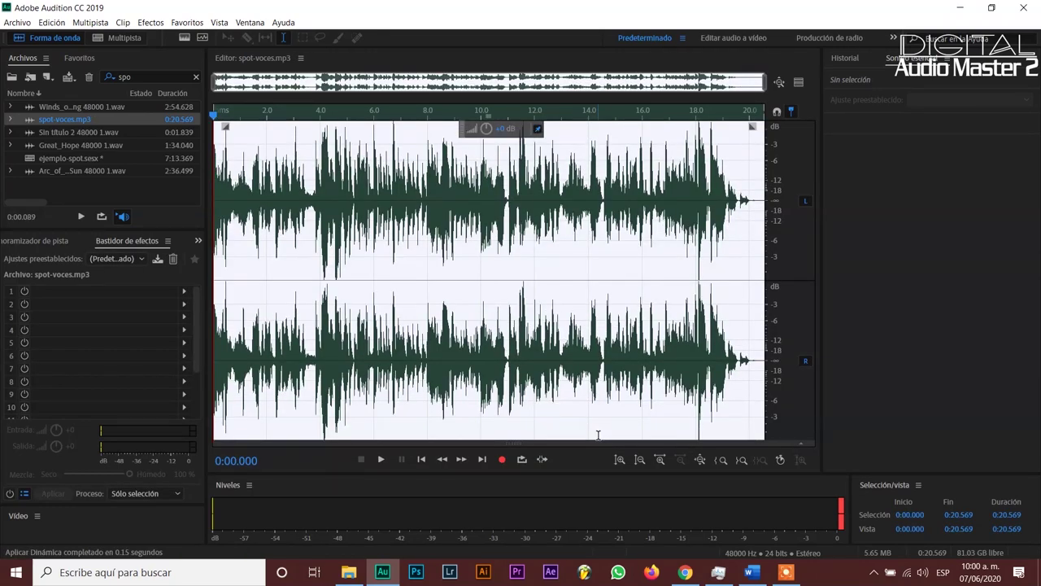
key(ctrl+shift+z)
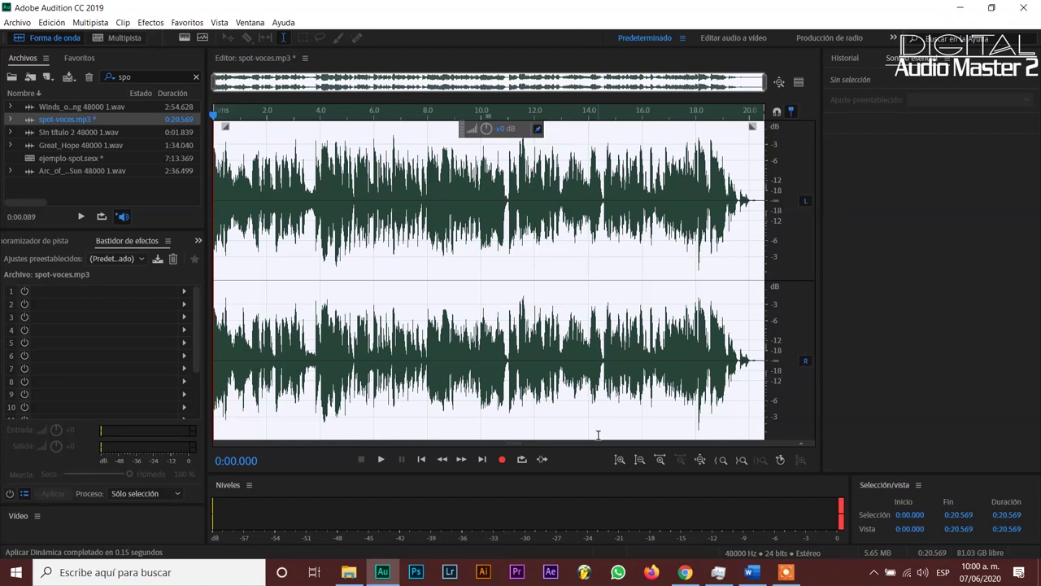
key(space)
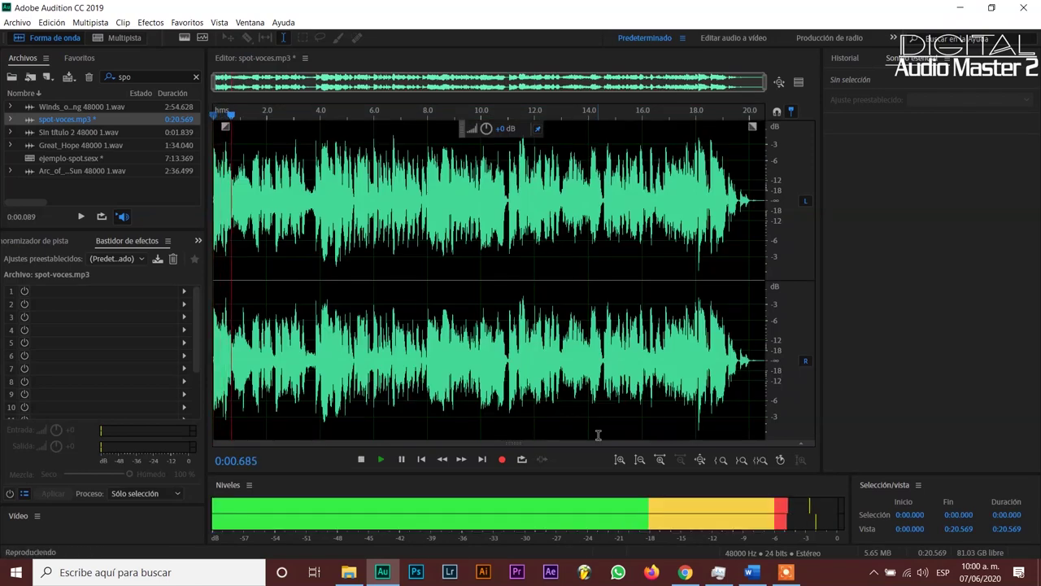